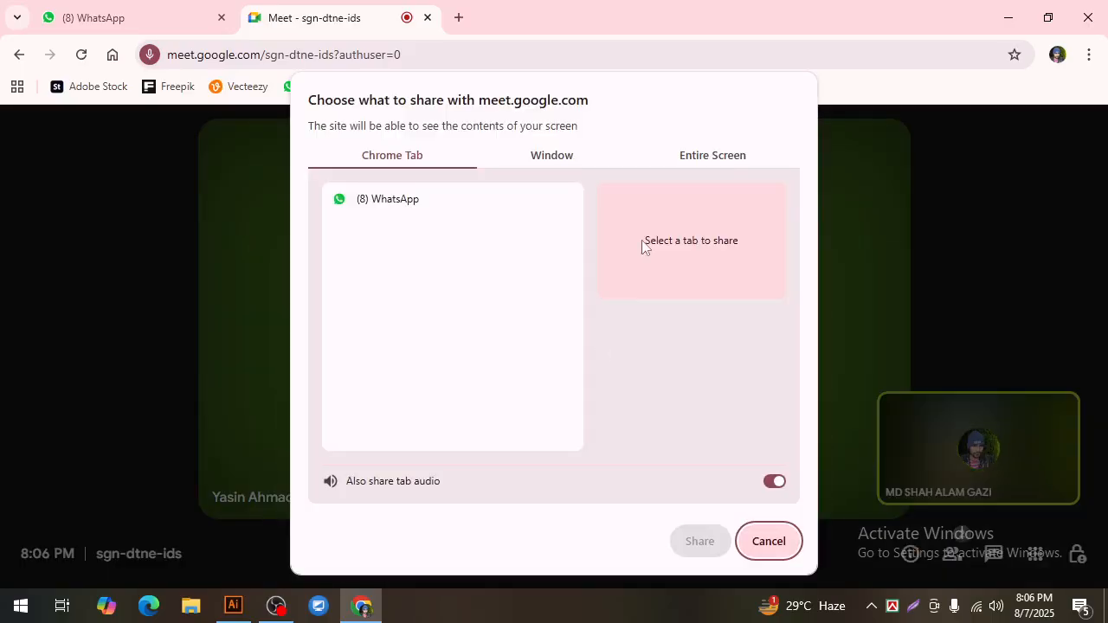
Step: Share the entire screen in the Google Meet call and switch to Illustrator
{"action": "left_click", "coordinate": [700, 158]}
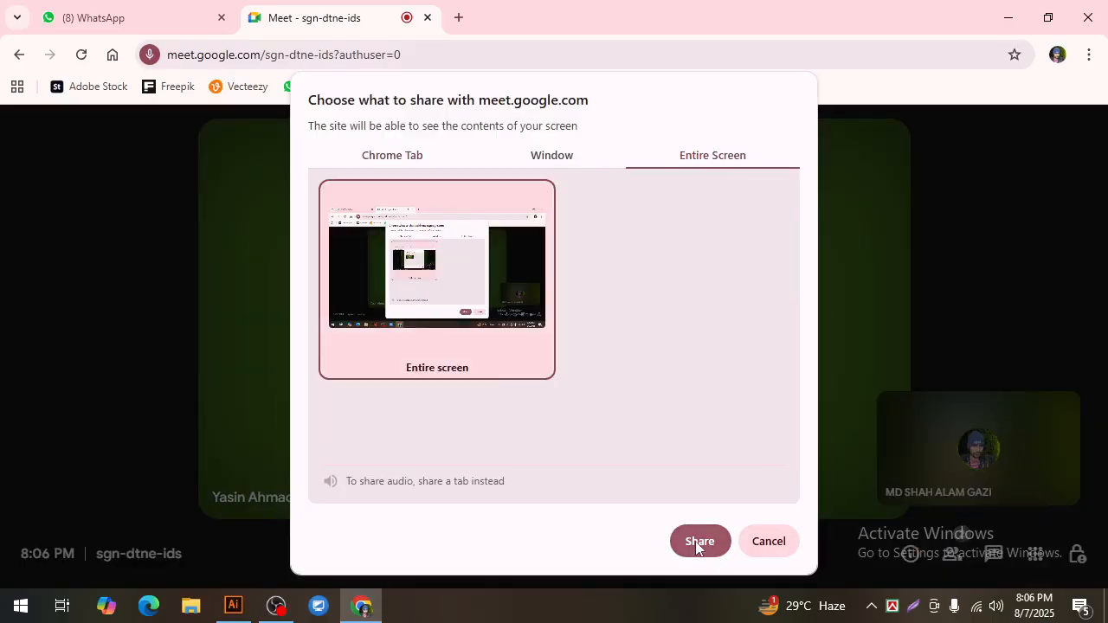
{"action": "left_click", "coordinate": [699, 542]}
{"action": "left_click", "coordinate": [232, 605]}
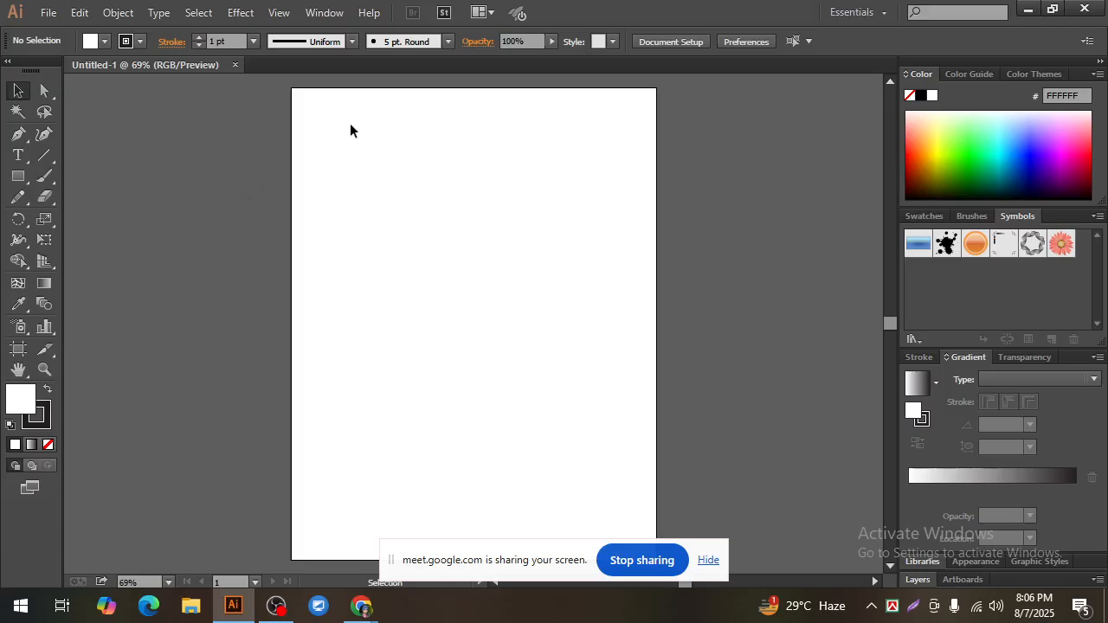
Step: Switch to Chrome and run a Google image search for "blank tshirt" in a new tab
{"action": "mouse_move", "coordinate": [362, 605]}
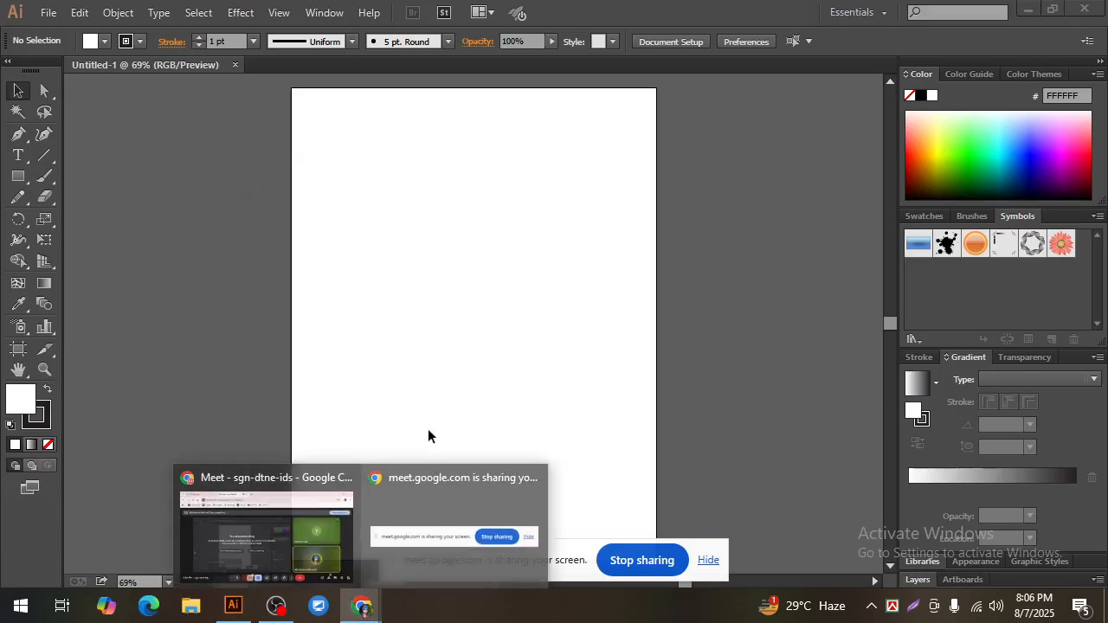
{"action": "left_click", "coordinate": [328, 520]}
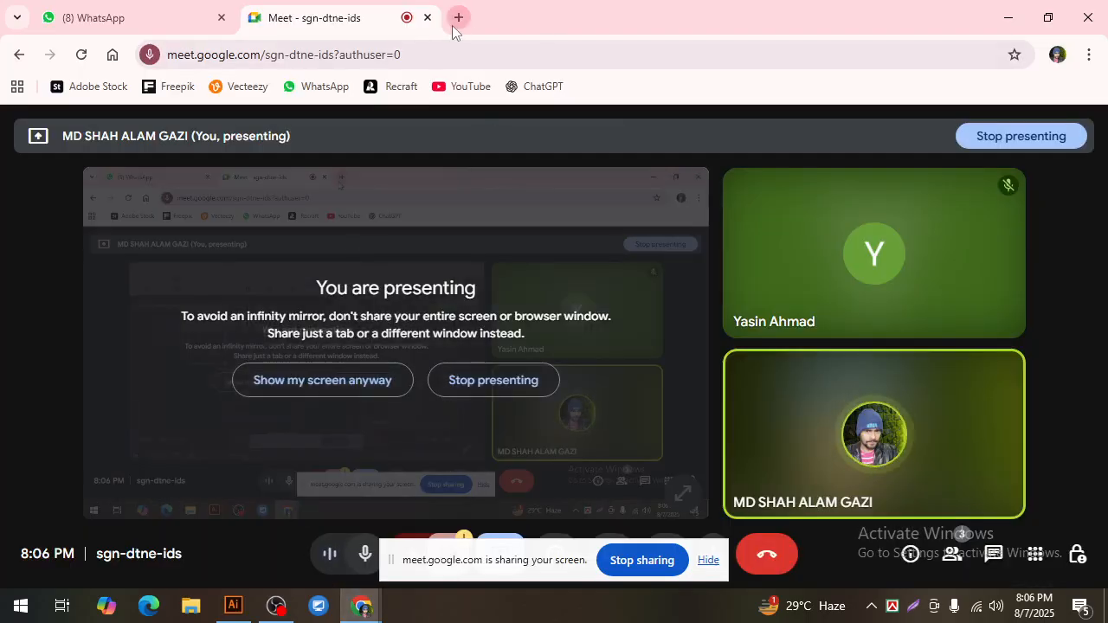
{"action": "left_click", "coordinate": [455, 19]}
{"action": "left_click", "coordinate": [427, 359]}
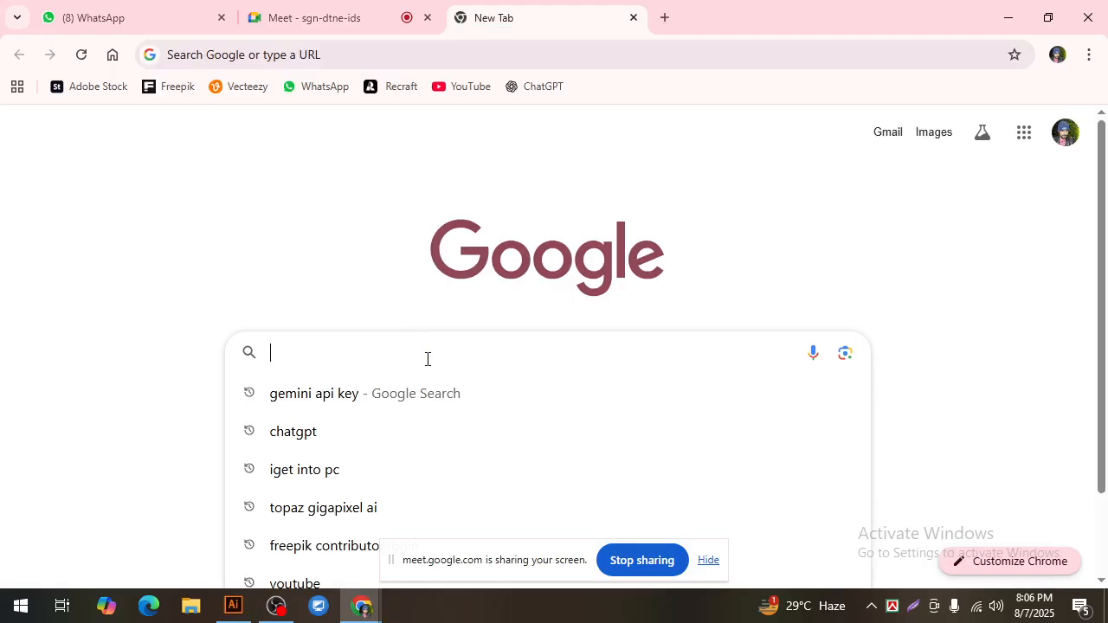
{"action": "type", "text": "blank d"}
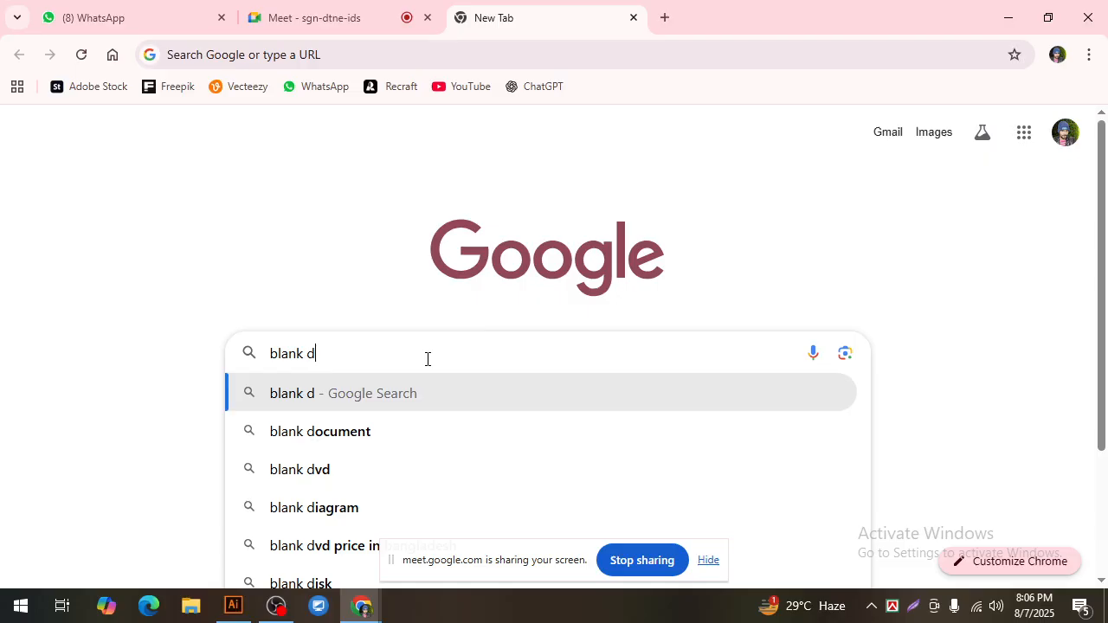
{"action": "key", "text": "BackSpace"}
{"action": "type", "text": "tshirt"}
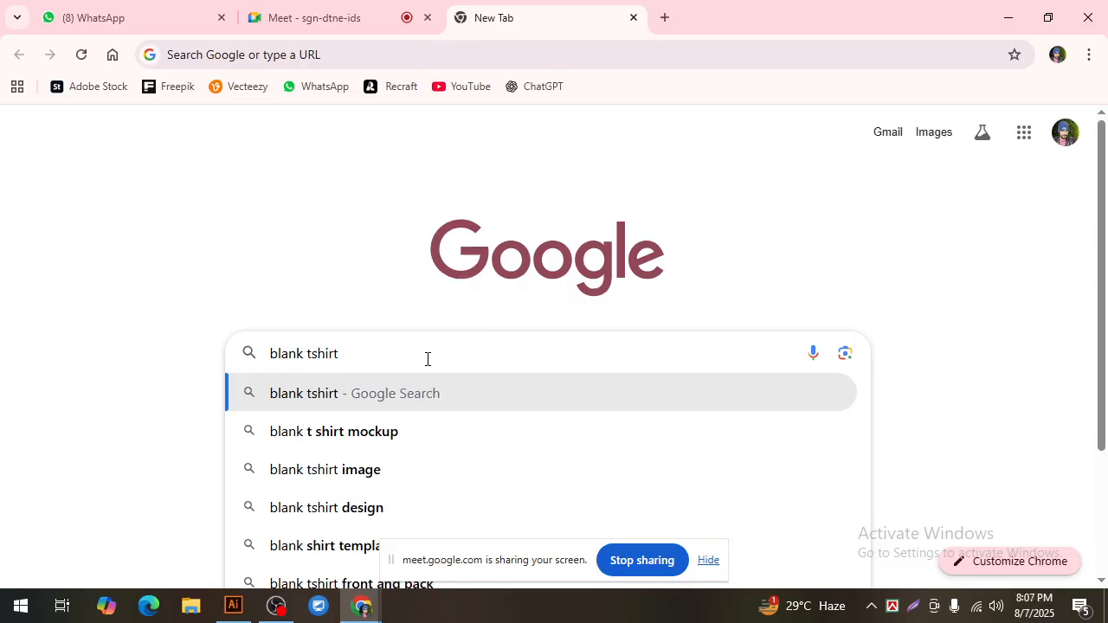
{"action": "key", "text": "Return"}
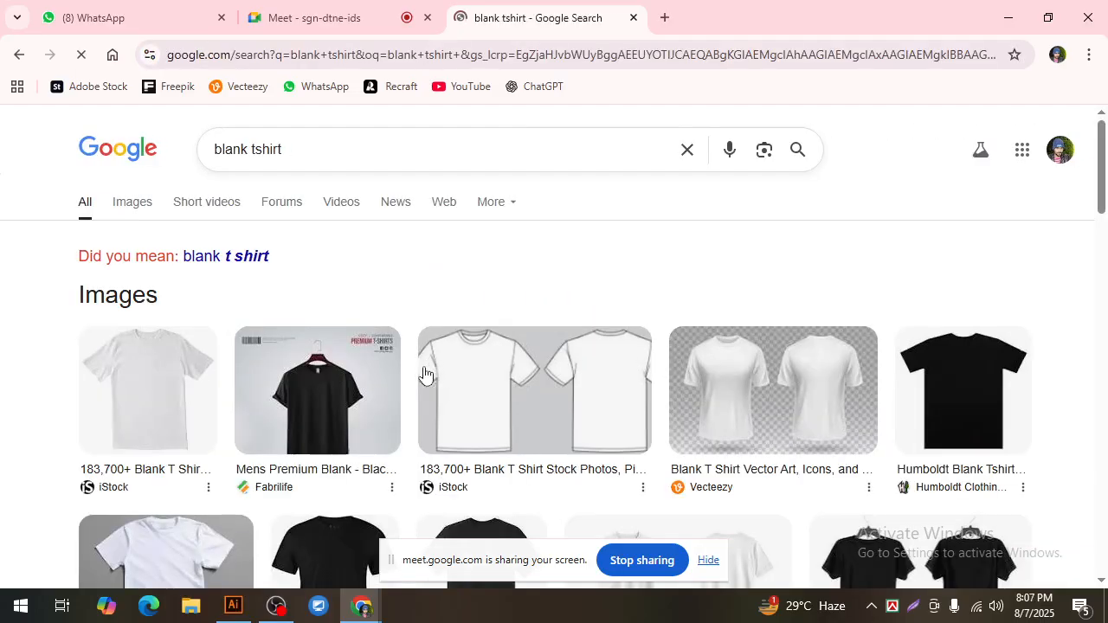
{"action": "left_click", "coordinate": [129, 204]}
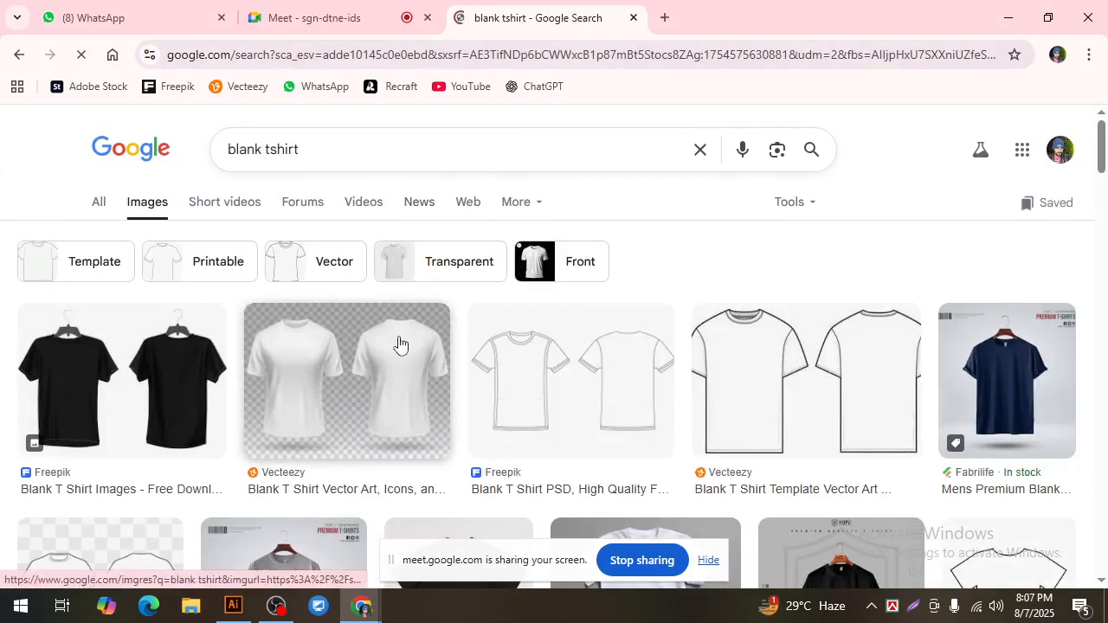
Step: Copy the plain black BigTees Australia T-shirt image from the image results
{"action": "scroll", "coordinate": [401, 346], "scroll_direction": "down", "scroll_amount": 2}
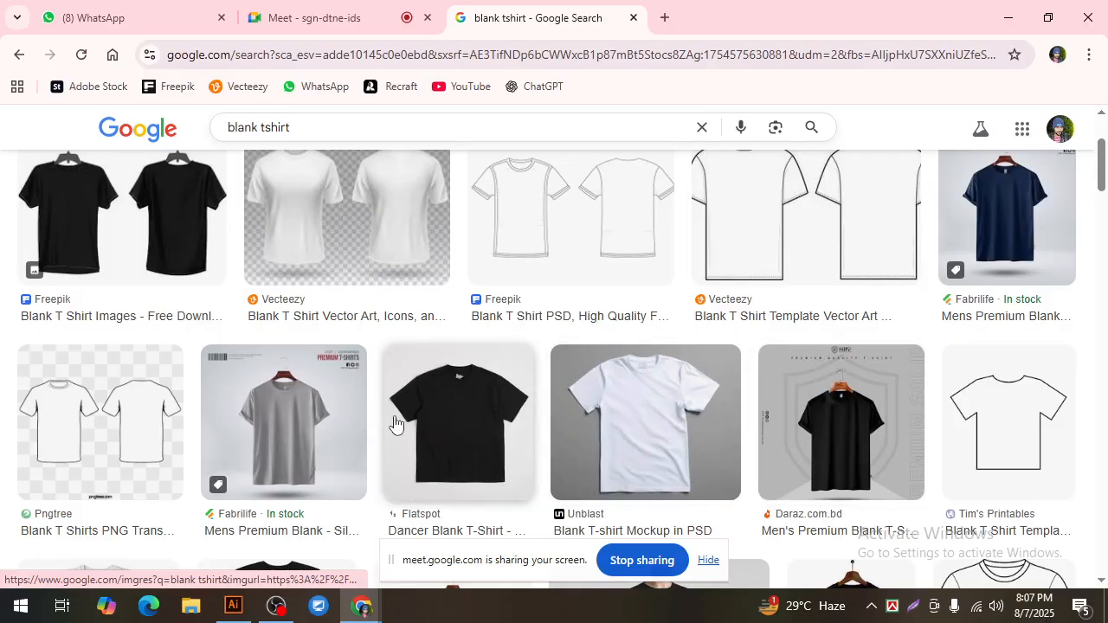
{"action": "scroll", "coordinate": [457, 433], "scroll_direction": "down", "scroll_amount": 3}
{"action": "right_click", "coordinate": [284, 360]}
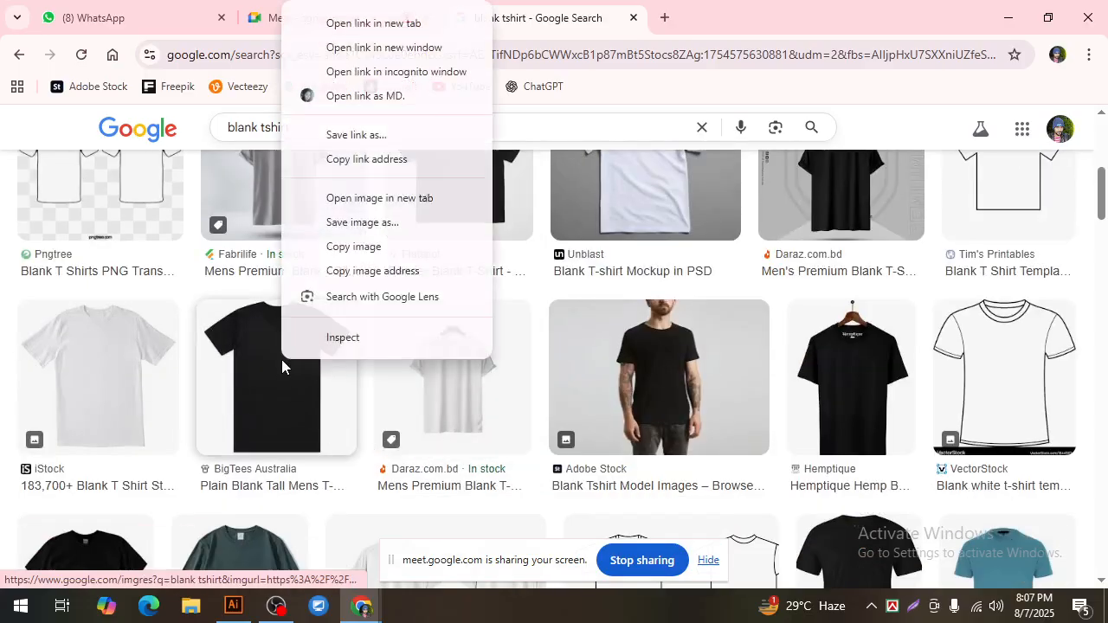
{"action": "left_click", "coordinate": [357, 247]}
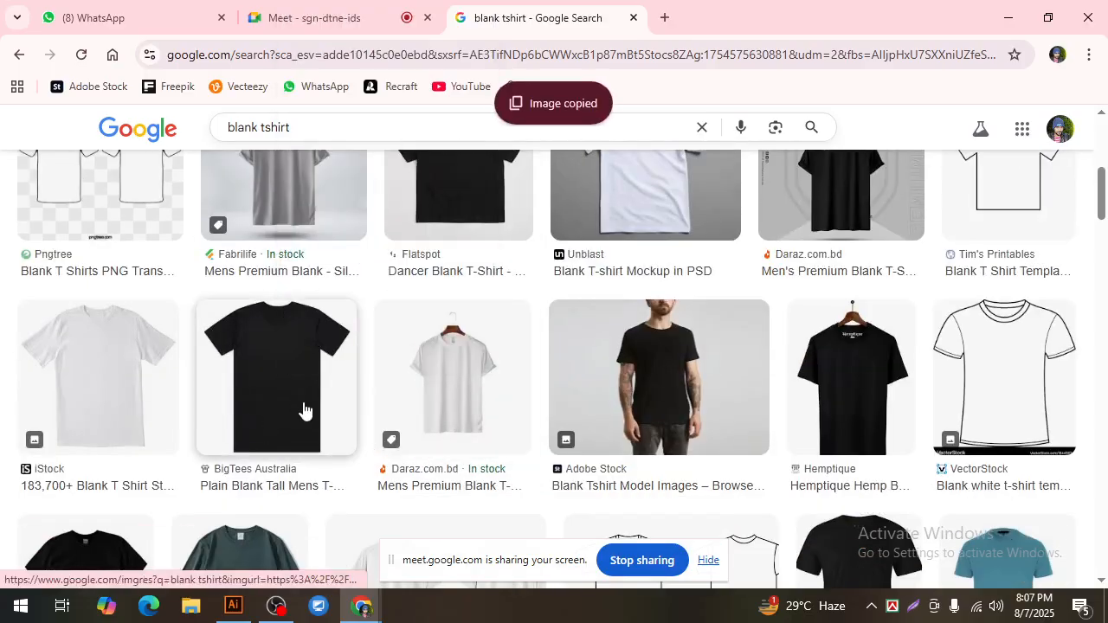
Step: Switch to Illustrator, paste the black T-shirt image and enlarge it from its centre to the artboard's full width
{"action": "left_click", "coordinate": [234, 606]}
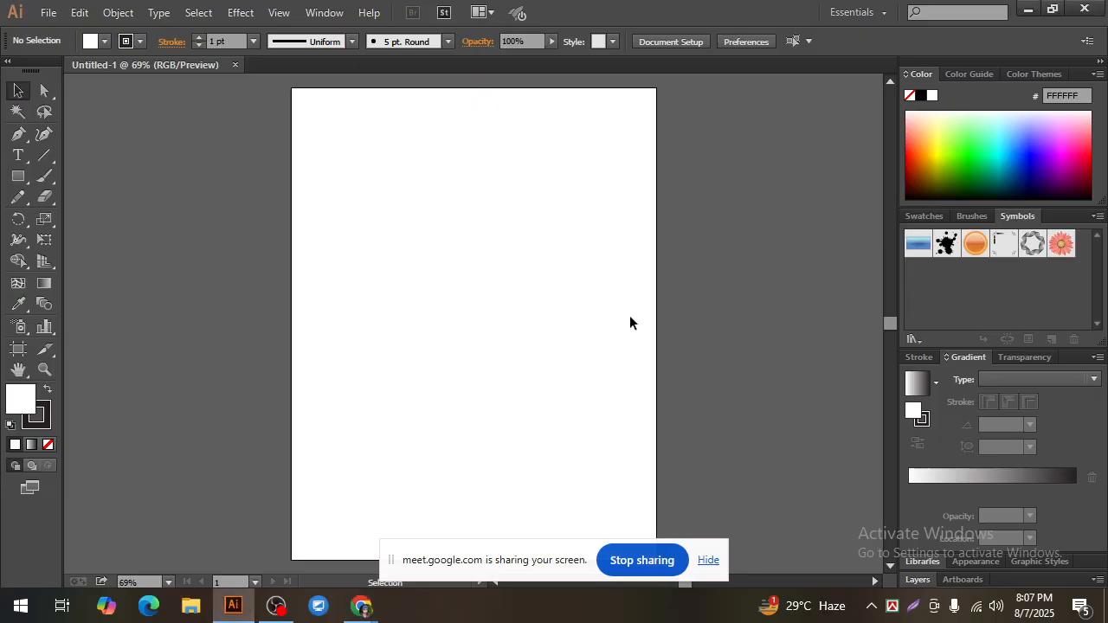
{"action": "key", "text": "ctrl+v"}
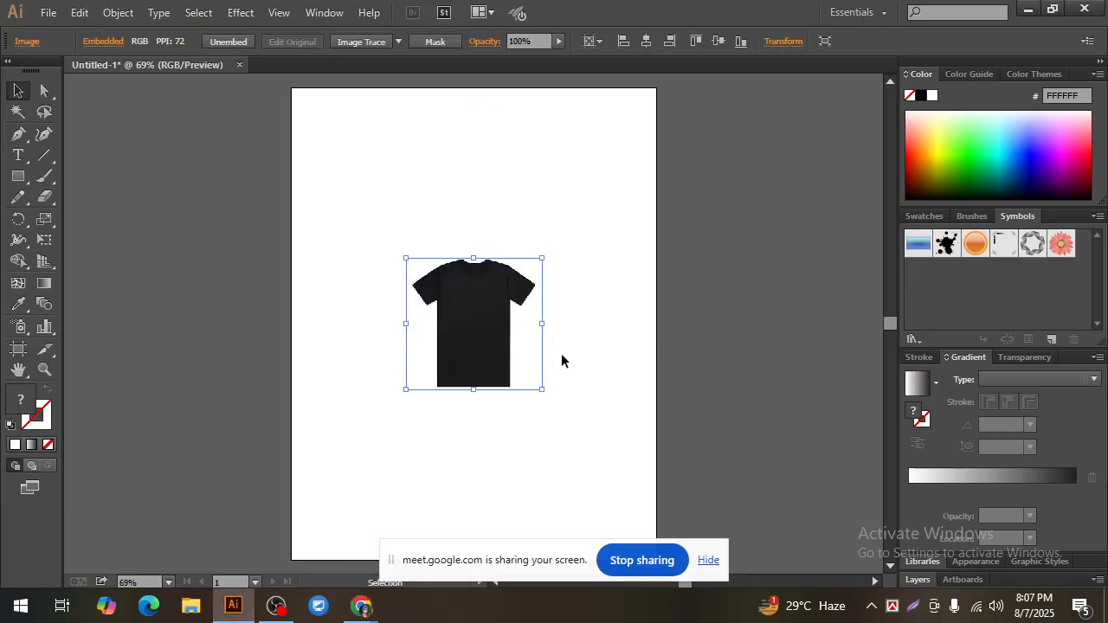
{"action": "left_click_drag", "start_coordinate": [543, 390], "coordinate": [658, 521]}
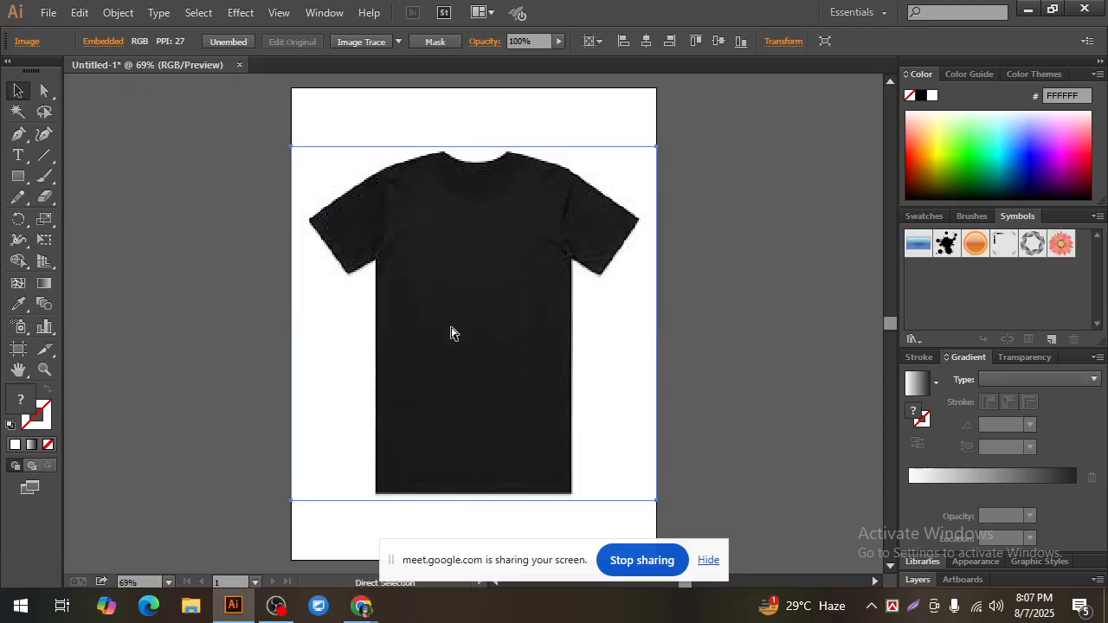
{"action": "key", "text": "ctrl+shift+a"}
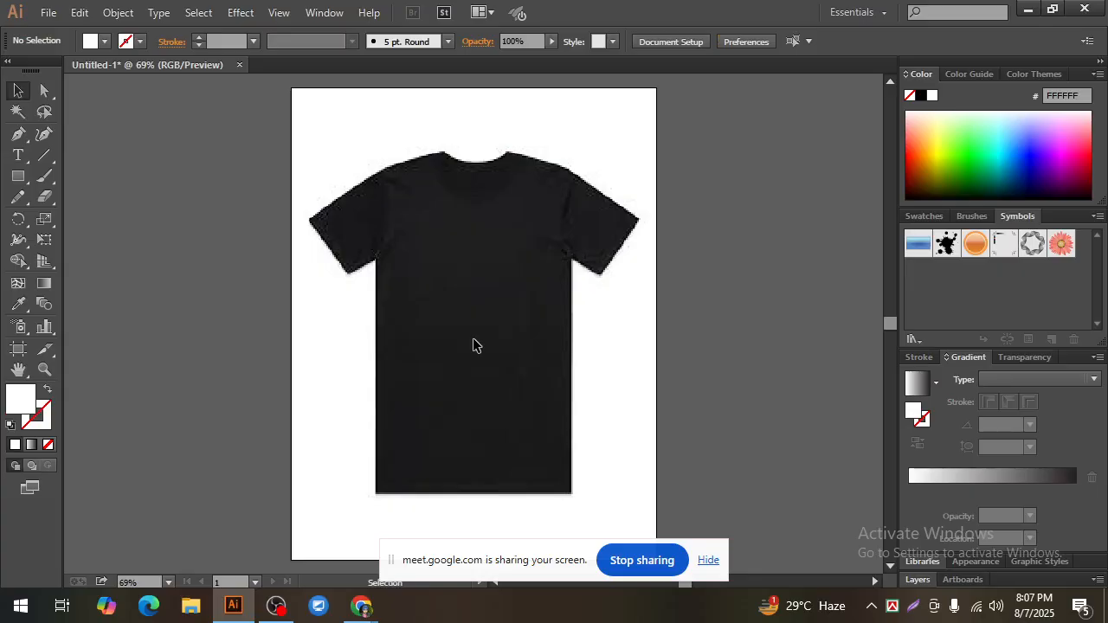
Step: Switch to Chrome and open the bookmarked Recraft site in a new tab
{"action": "mouse_move", "coordinate": [362, 606]}
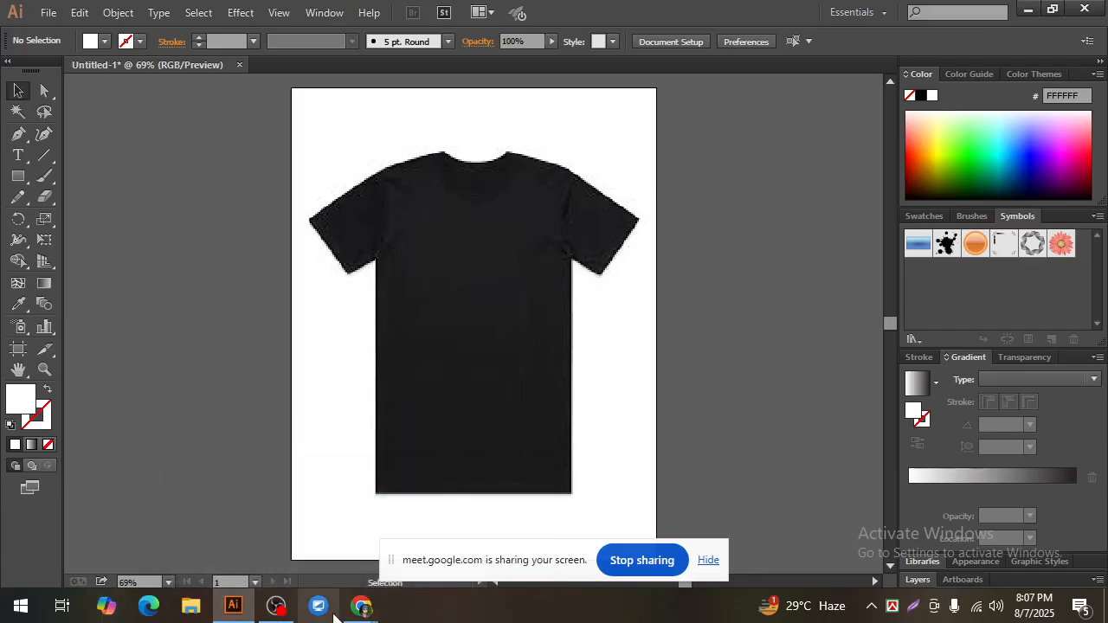
{"action": "left_click", "coordinate": [253, 535]}
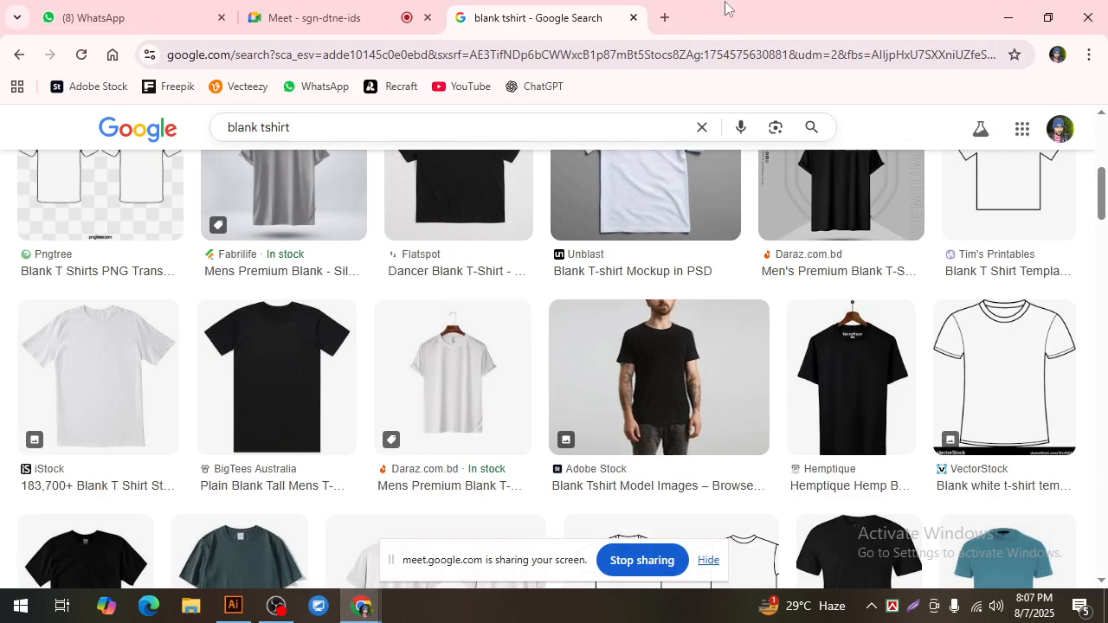
{"action": "left_click", "coordinate": [665, 17]}
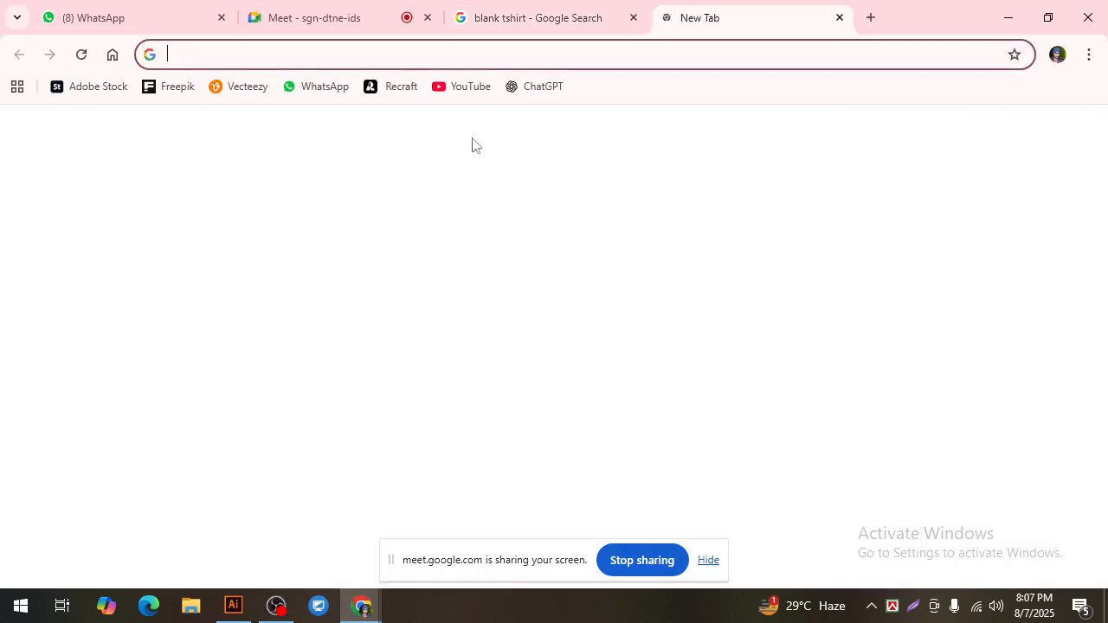
{"action": "left_click", "coordinate": [391, 90]}
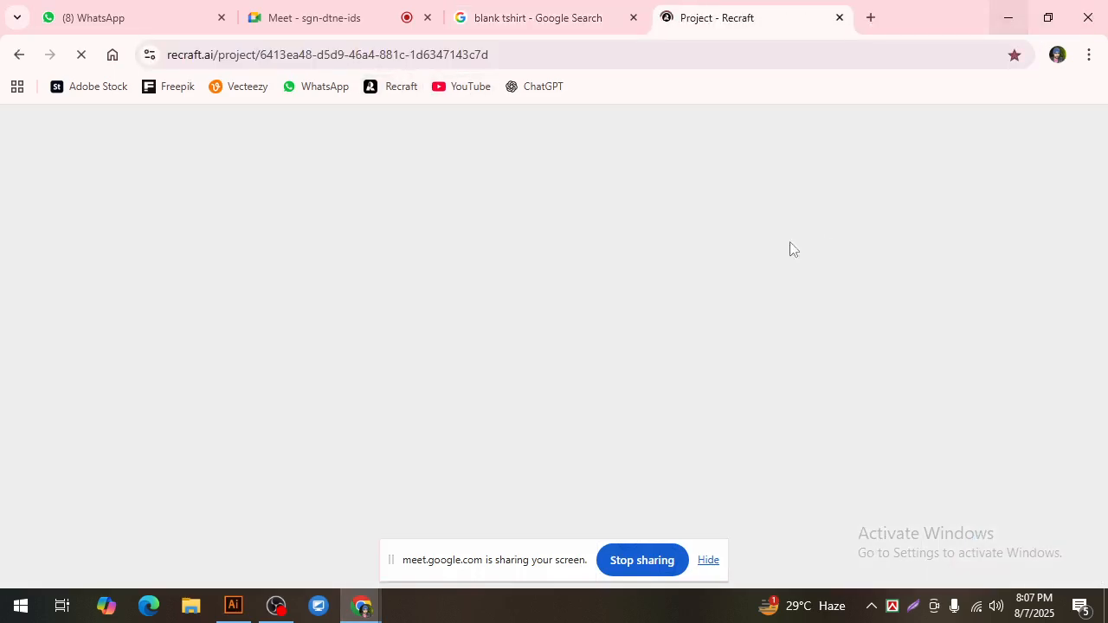
Step: Open the New Secreat Prompt text file from the desktop in Notepad and copy all of its text
{"action": "left_click", "coordinate": [1009, 15]}
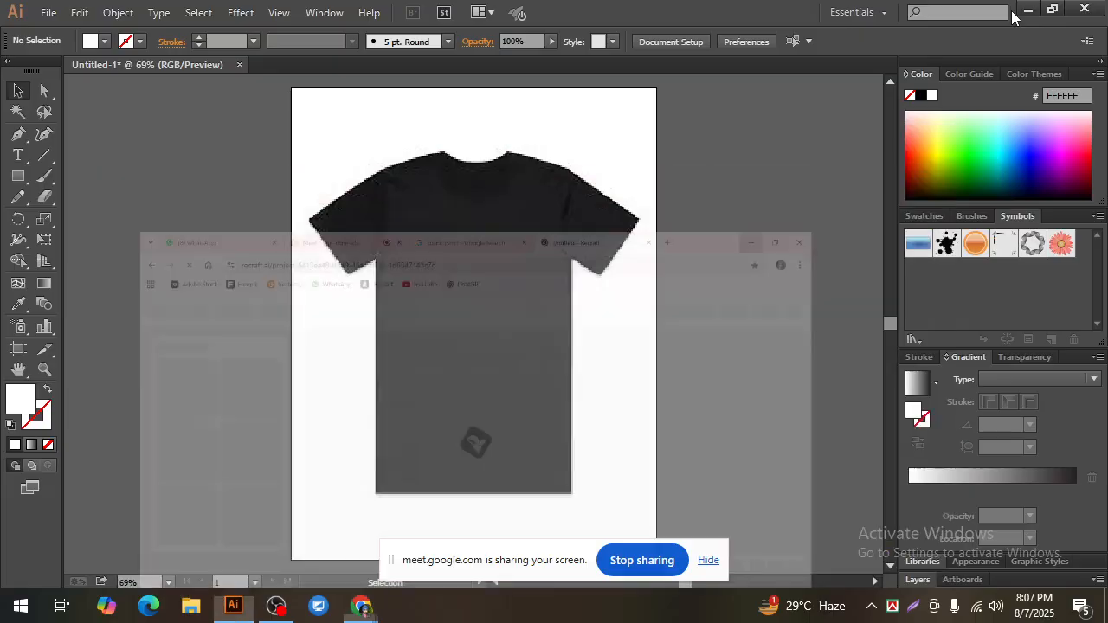
{"action": "left_click", "coordinate": [1027, 10]}
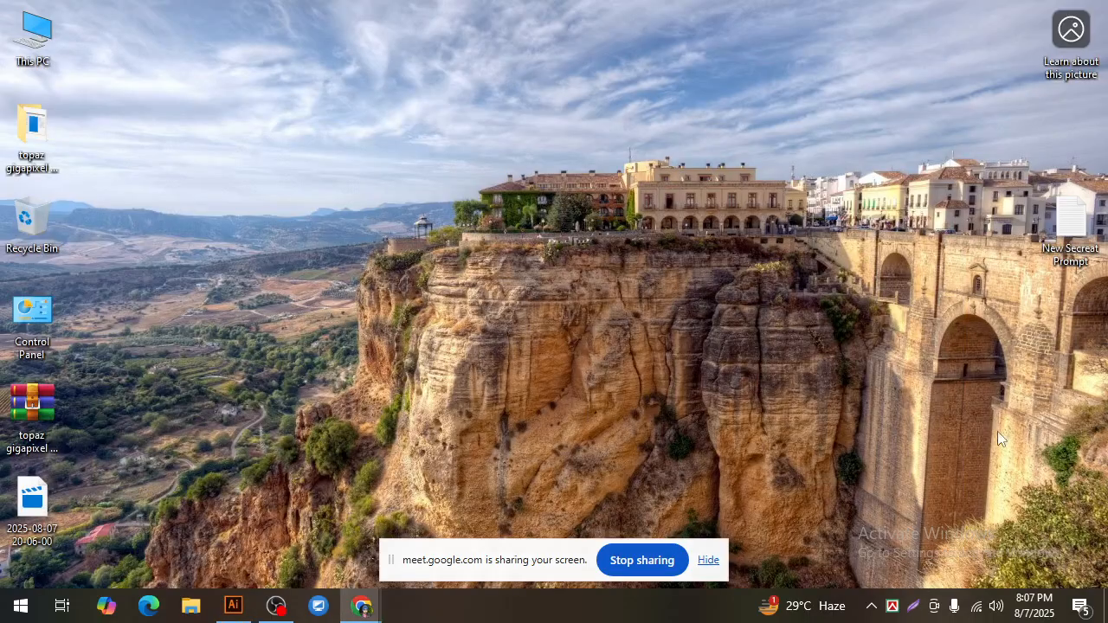
{"action": "double_click", "coordinate": [1066, 227]}
{"action": "left_click_drag", "start_coordinate": [227, 175], "coordinate": [242, 189]}
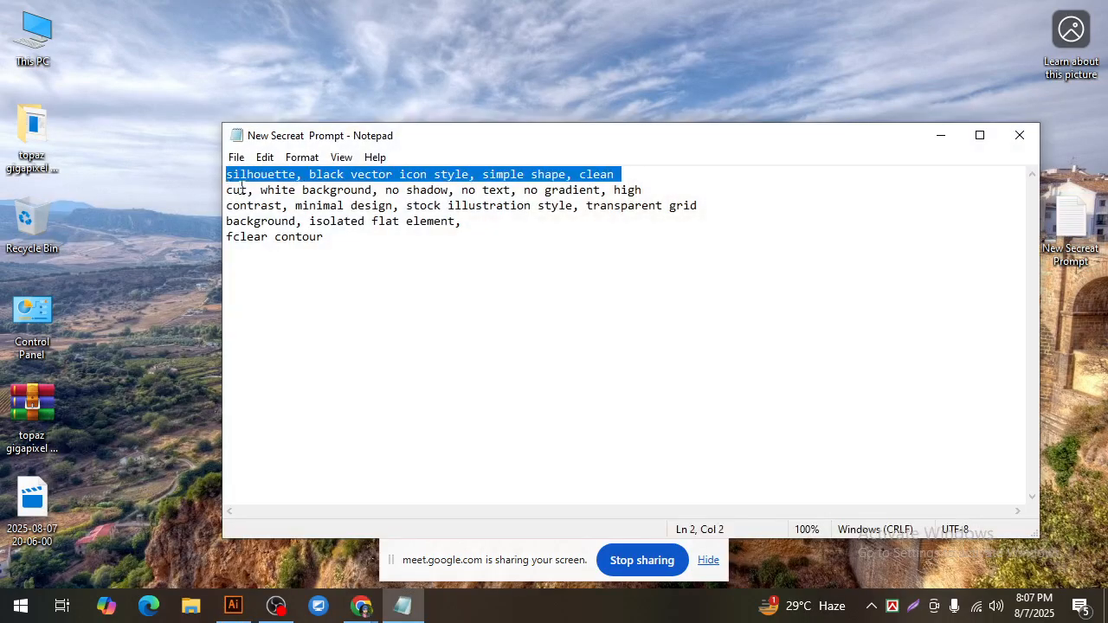
{"action": "key", "text": "ctrl+a"}
{"action": "right_click", "coordinate": [290, 176]}
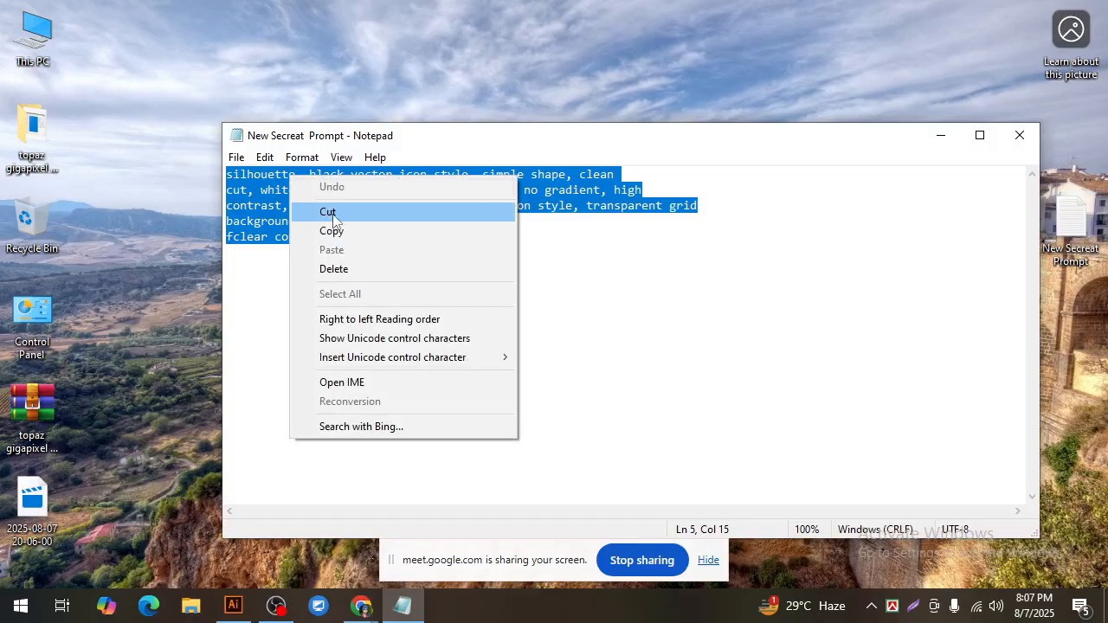
{"action": "left_click", "coordinate": [331, 230]}
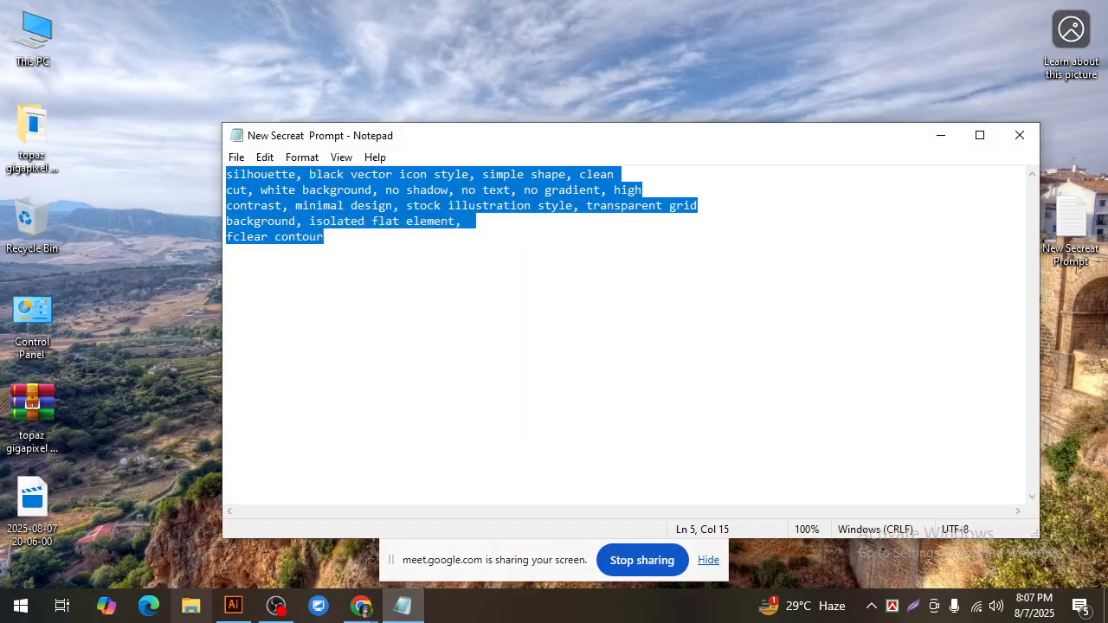
Step: Switch to Recraft in Chrome and replace the whole rat silhouette prompt with the copied prompt text
{"action": "left_click", "coordinate": [362, 605]}
{"action": "left_click", "coordinate": [266, 522]}
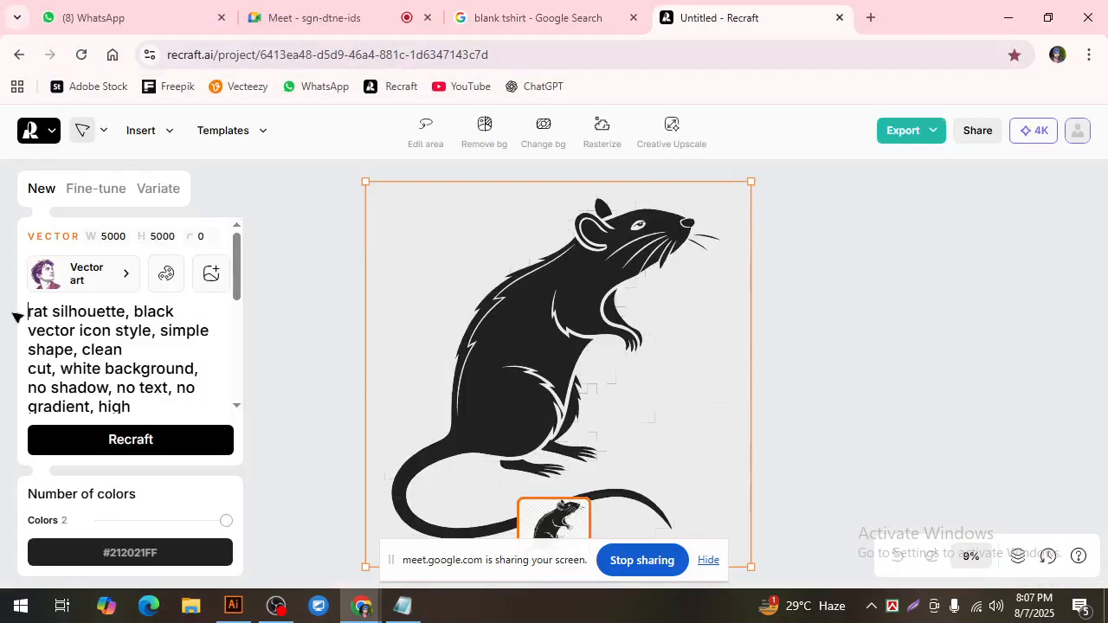
{"action": "key", "text": "ctrl+a"}
{"action": "key", "text": "BackSpace"}
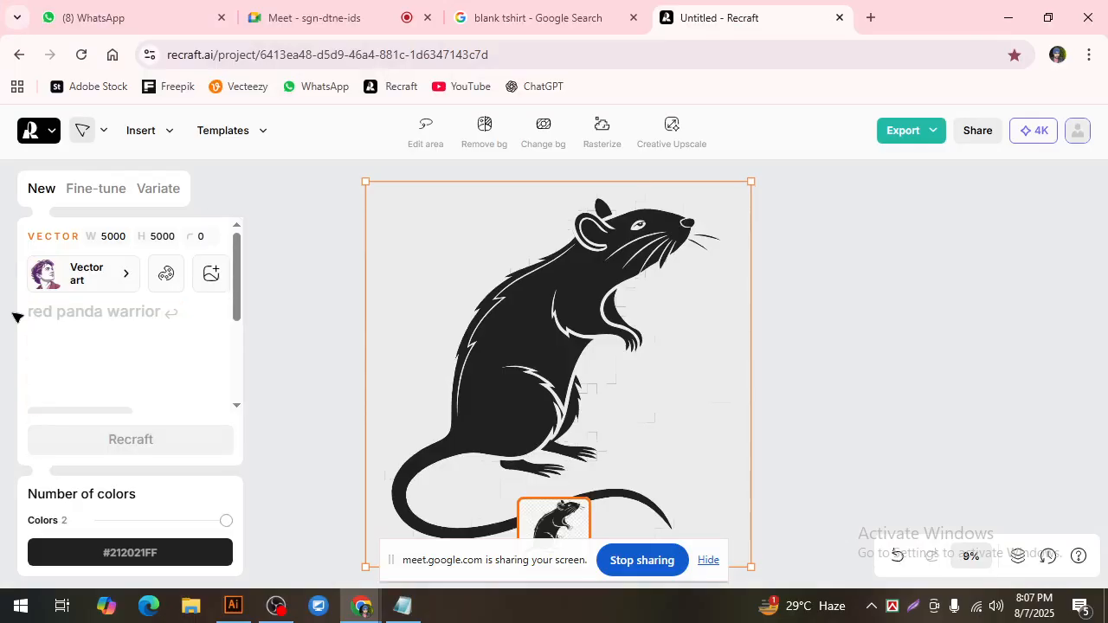
{"action": "key", "text": "ctrl+v"}
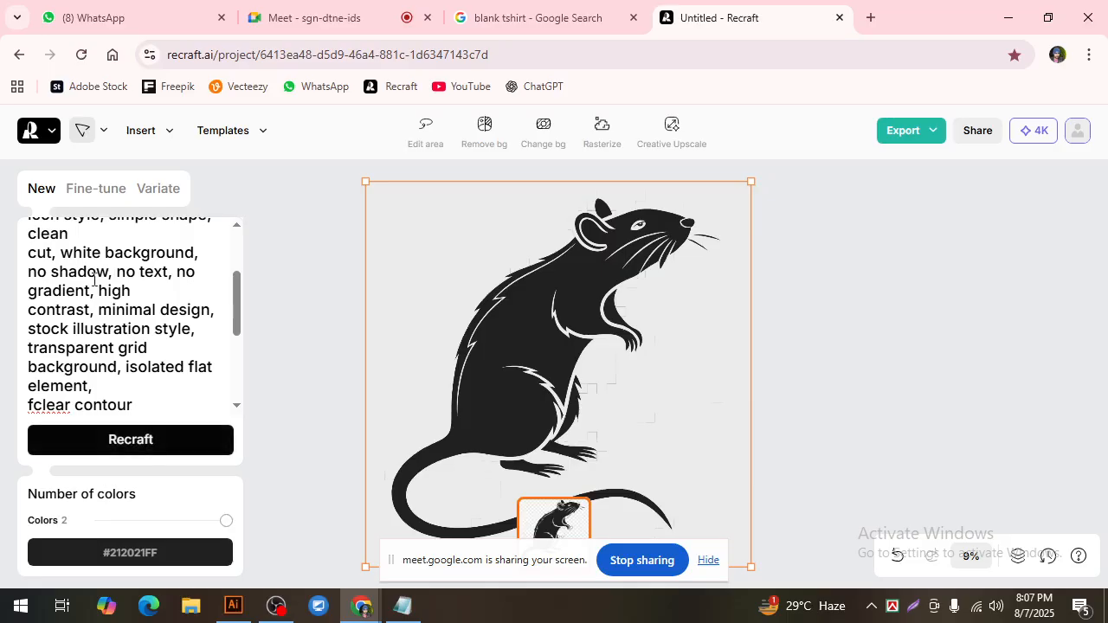
Step: Add the word "fish" at the start of the prompt, before "silhouette"
{"action": "scroll", "coordinate": [91, 289], "scroll_direction": "up", "scroll_amount": 5}
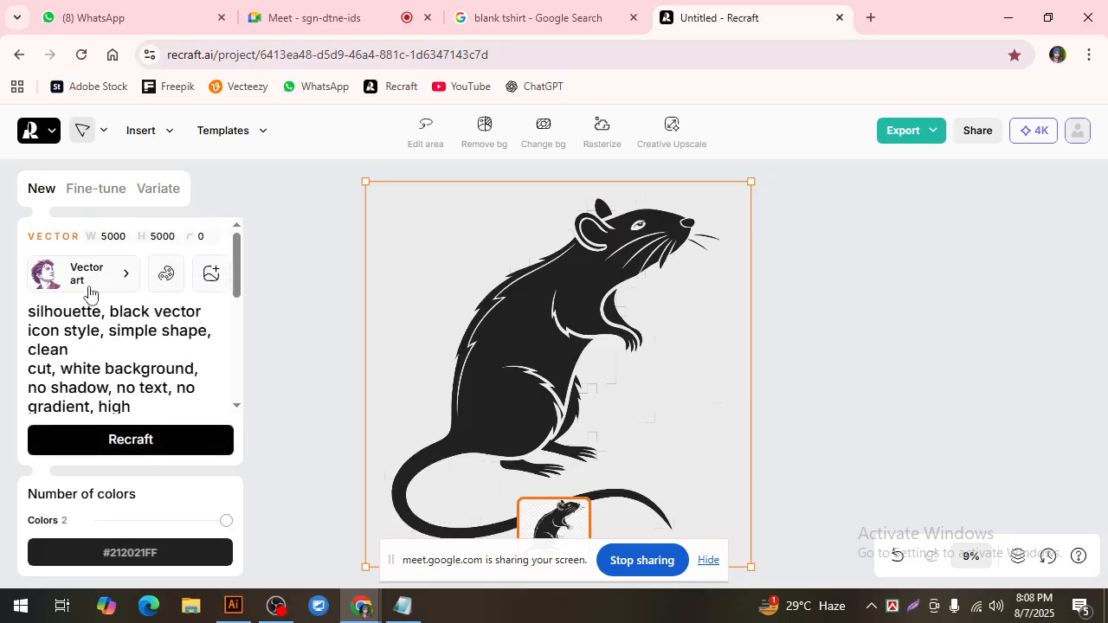
{"action": "left_click", "coordinate": [28, 311]}
{"action": "type", "text": "fish"}
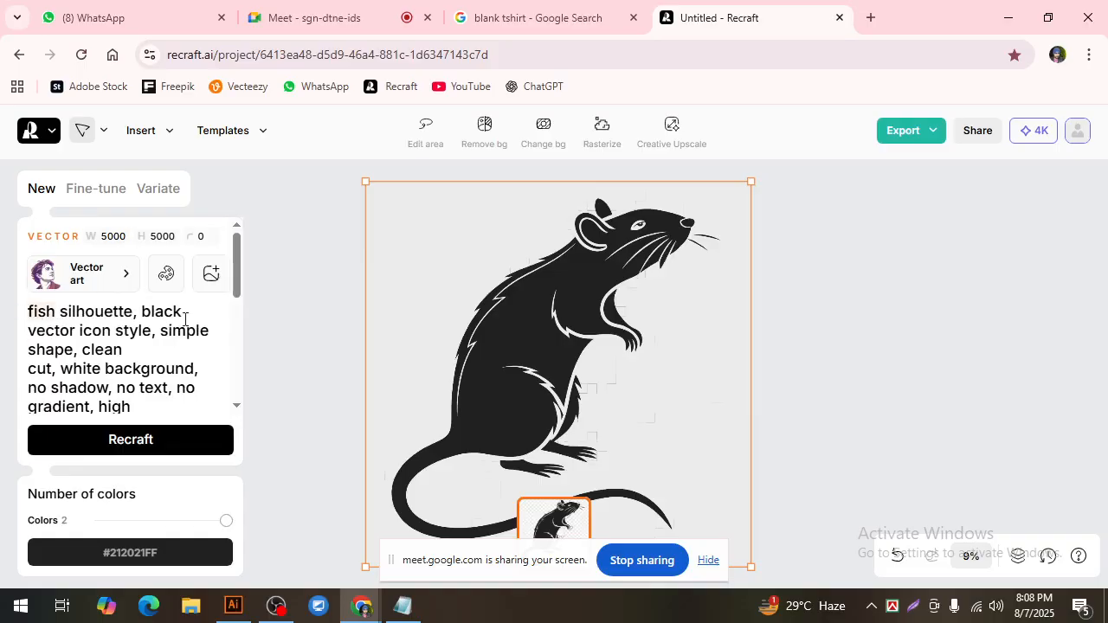
Step: Check the fish silhouette prompt, generate the vector images from it and view the result
{"action": "scroll", "coordinate": [203, 345], "scroll_direction": "down", "scroll_amount": 4}
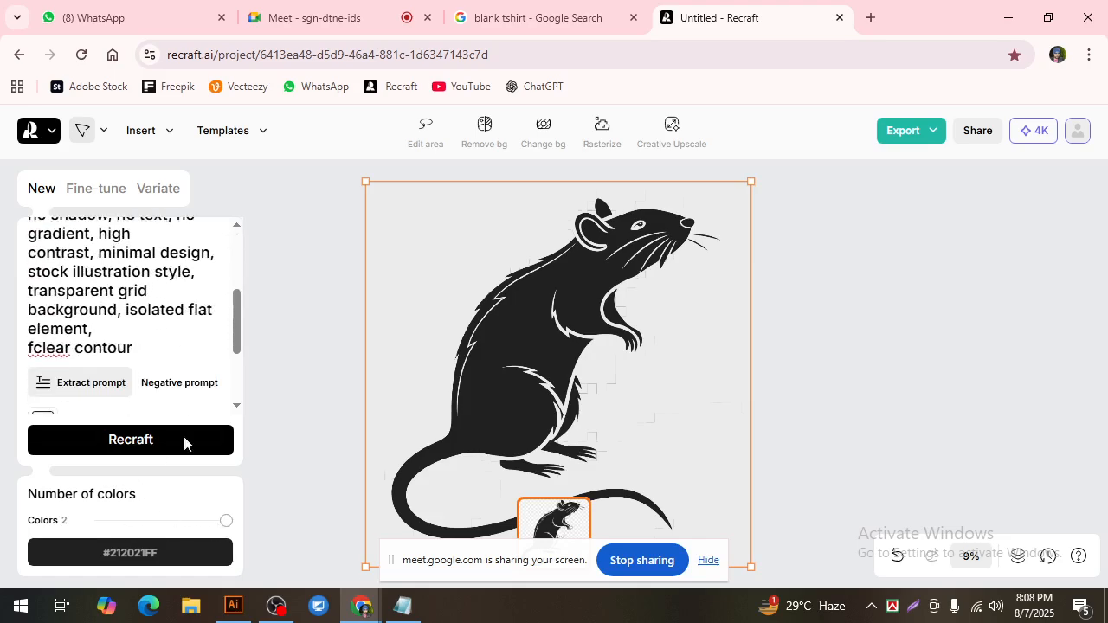
{"action": "scroll", "coordinate": [154, 404], "scroll_direction": "down", "scroll_amount": 3}
{"action": "left_click_drag", "start_coordinate": [179, 374], "coordinate": [219, 374]}
{"action": "scroll", "coordinate": [161, 367], "scroll_direction": "up", "scroll_amount": 5}
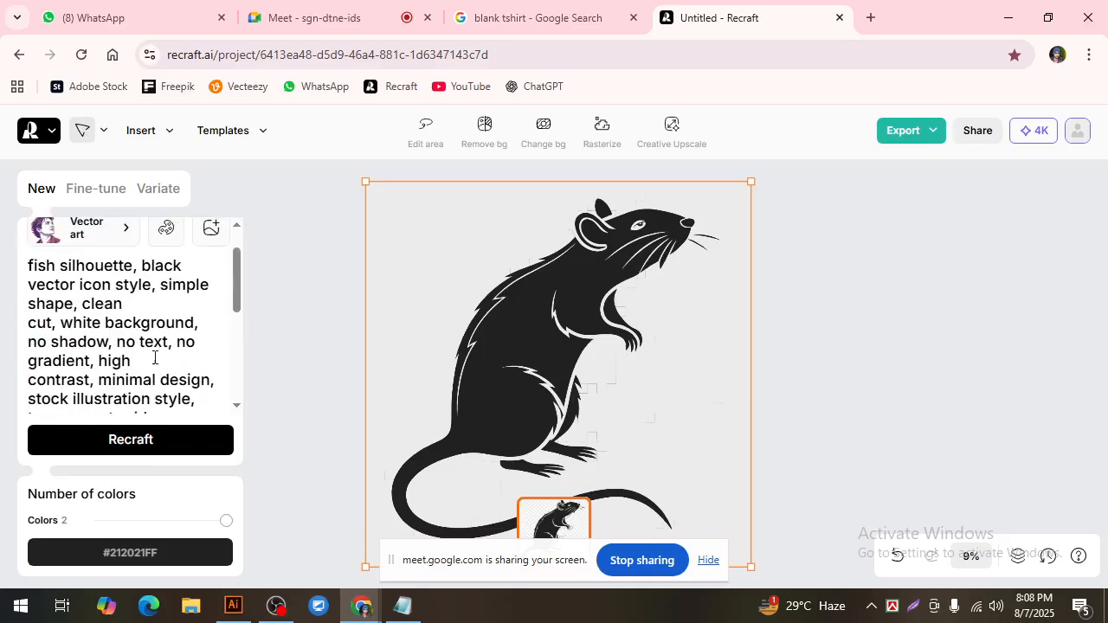
{"action": "left_click", "coordinate": [148, 443]}
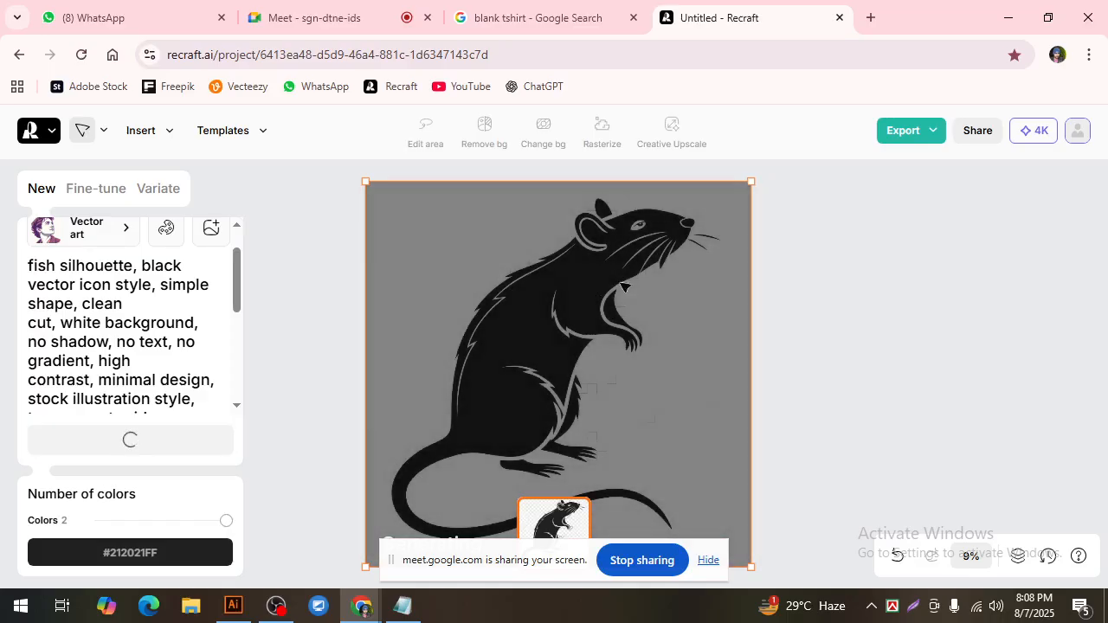
{"action": "scroll", "coordinate": [636, 300], "scroll_direction": "down", "scroll_amount": 1}
{"action": "left_click_drag", "start_coordinate": [583, 379], "coordinate": [609, 357]}
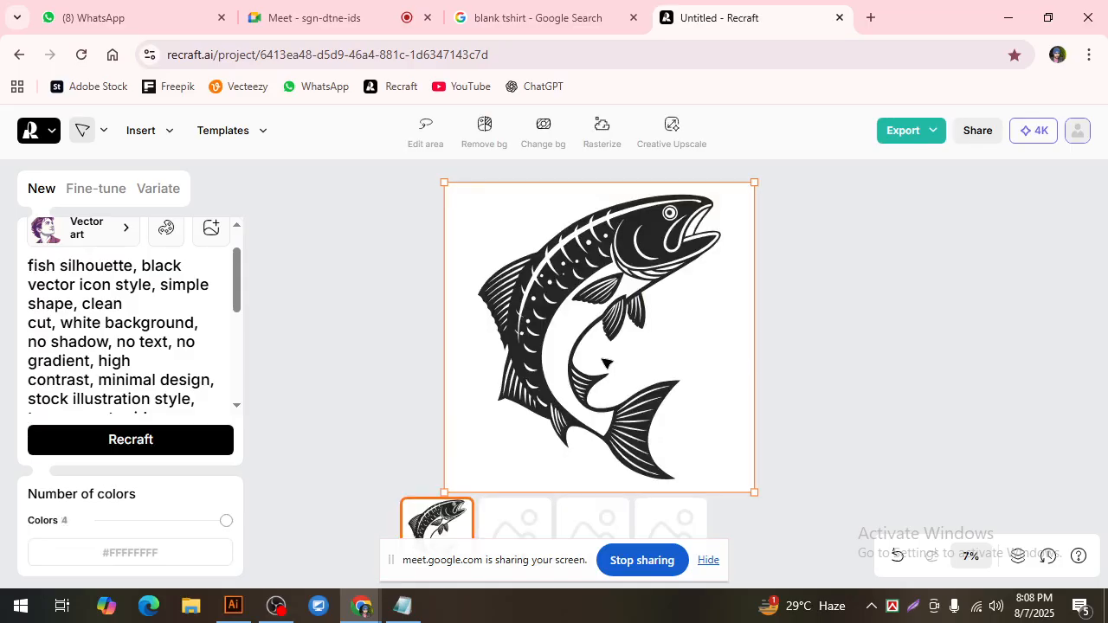
{"action": "scroll", "coordinate": [696, 358], "scroll_direction": "down", "scroll_amount": 2}
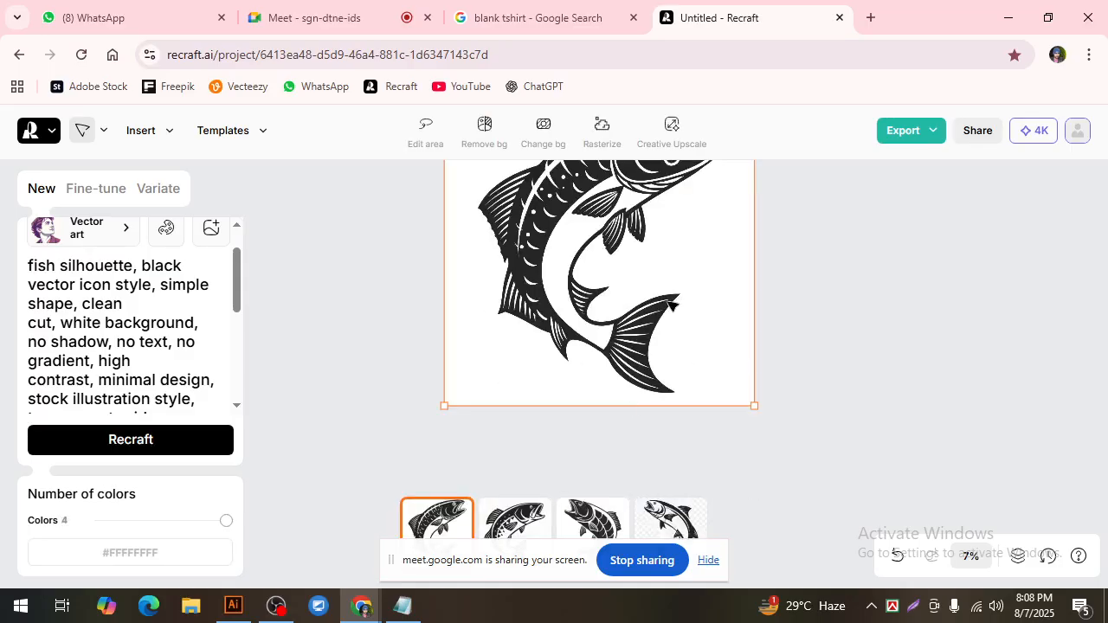
Step: View the second and third generated fish variants and keep the third one, with the fish facing left, selected
{"action": "scroll", "coordinate": [671, 285], "scroll_direction": "up", "scroll_amount": 2}
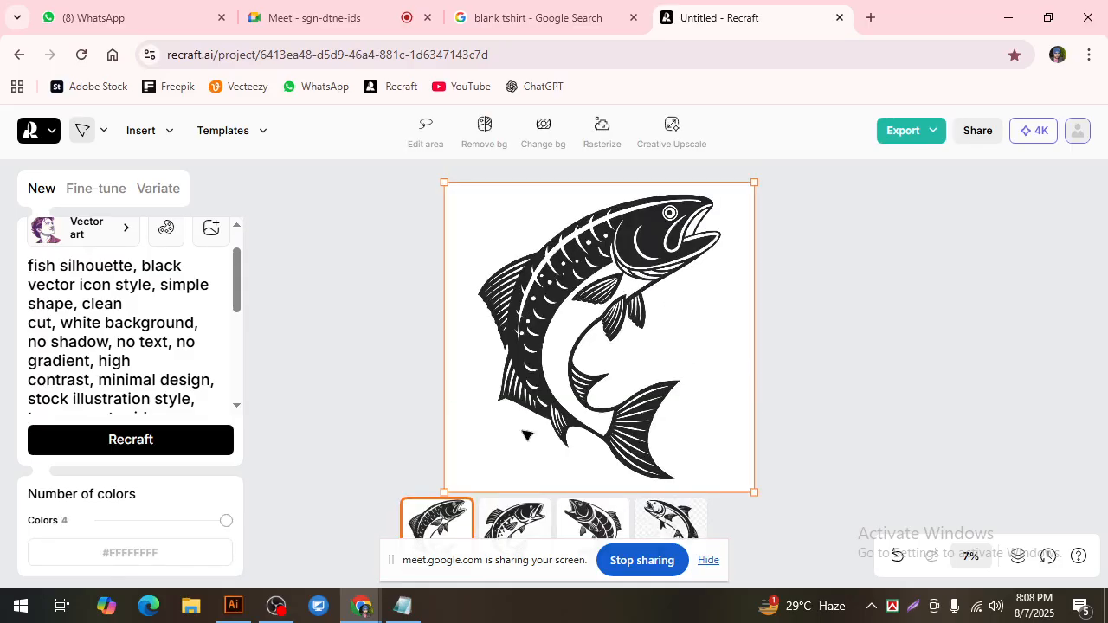
{"action": "left_click", "coordinate": [517, 528]}
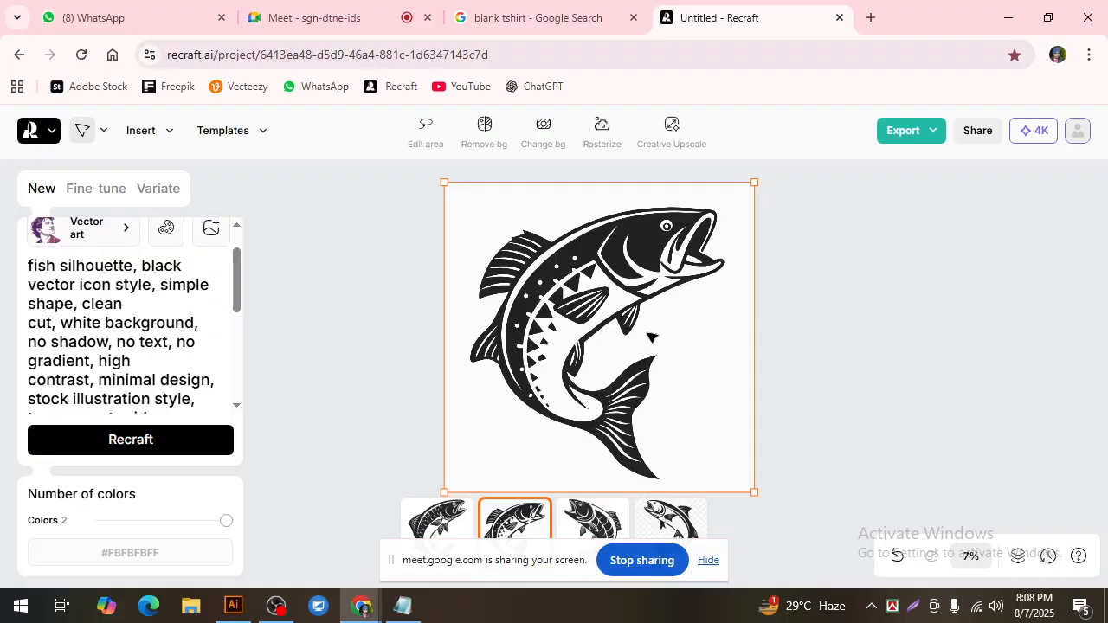
{"action": "left_click", "coordinate": [592, 524]}
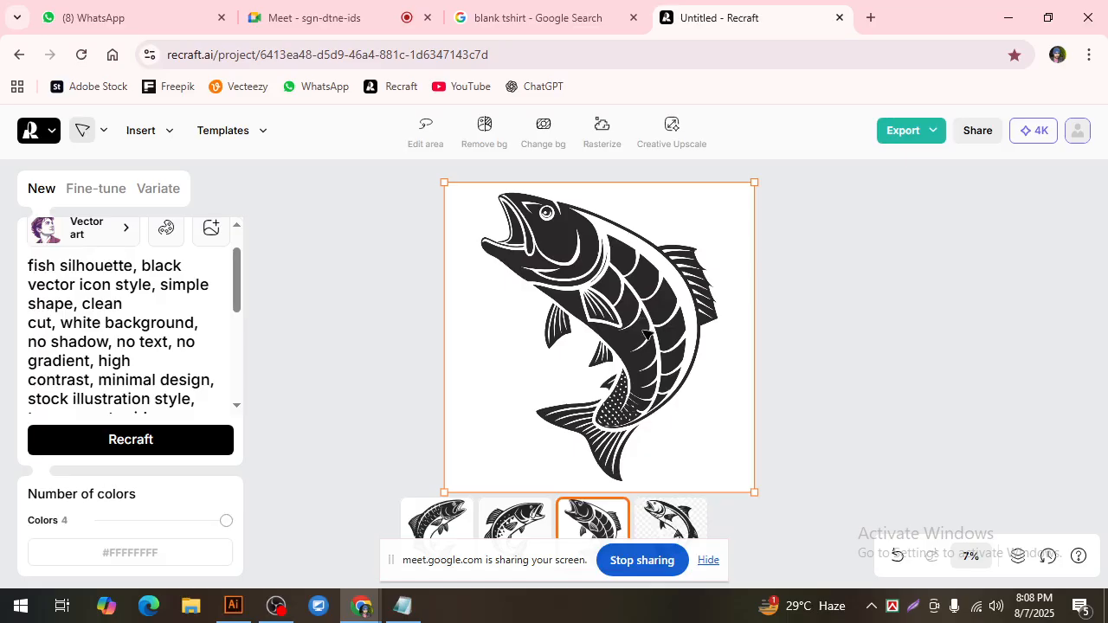
Step: Export the selected fish image as a 5000 × 5000 JPG and save it to the Desktop under the suggested file name
{"action": "left_click", "coordinate": [932, 137]}
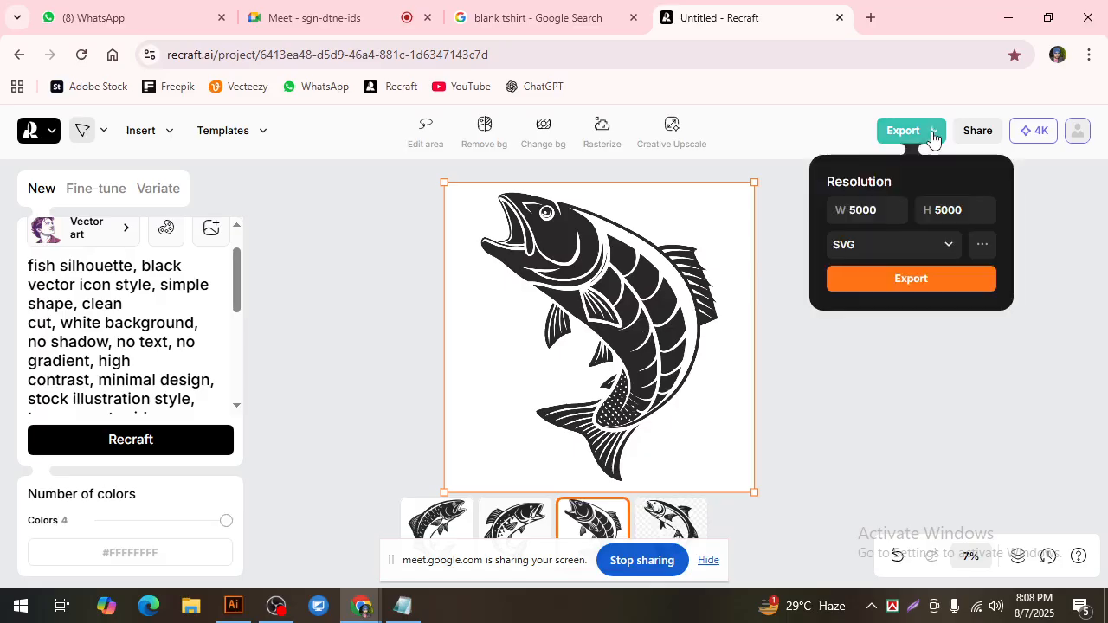
{"action": "left_click", "coordinate": [949, 244]}
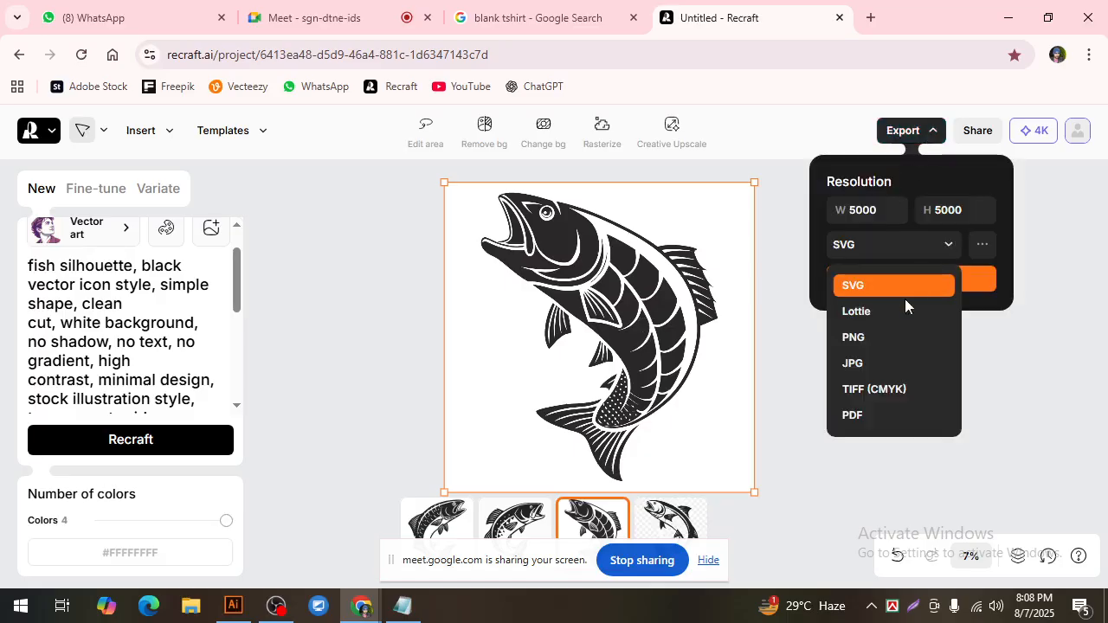
{"action": "left_click", "coordinate": [892, 360]}
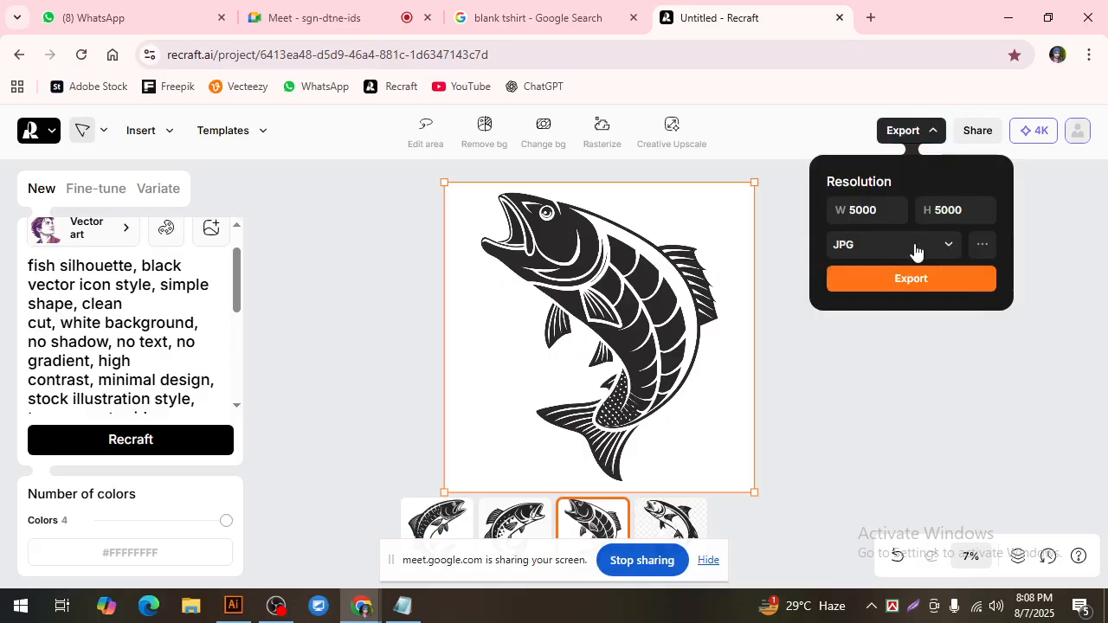
{"action": "left_click", "coordinate": [911, 278]}
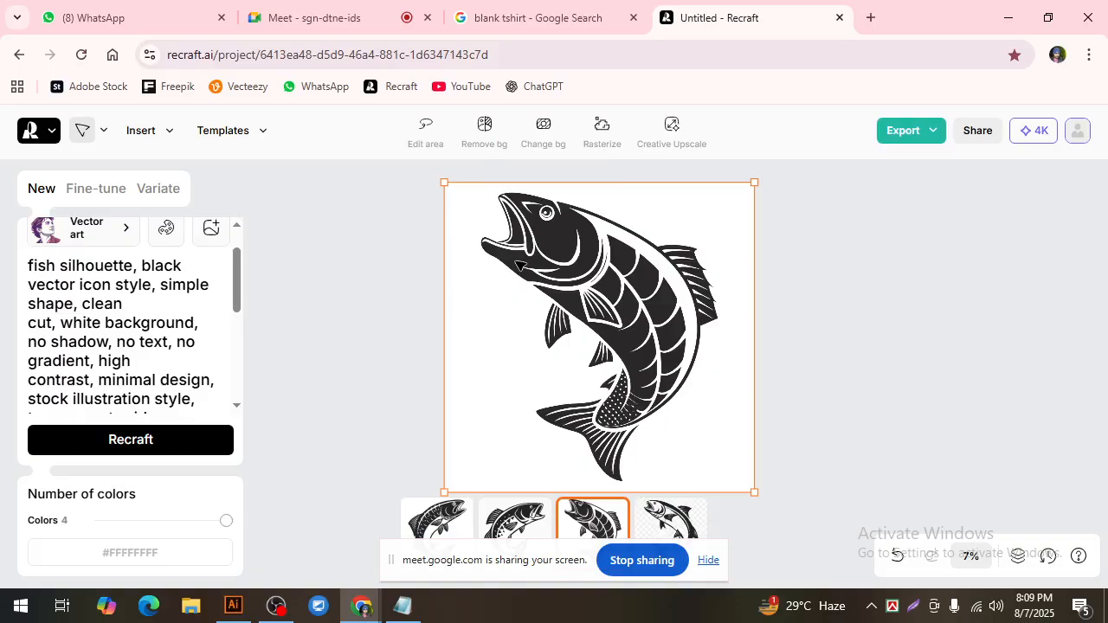
{"action": "left_click", "coordinate": [908, 132]}
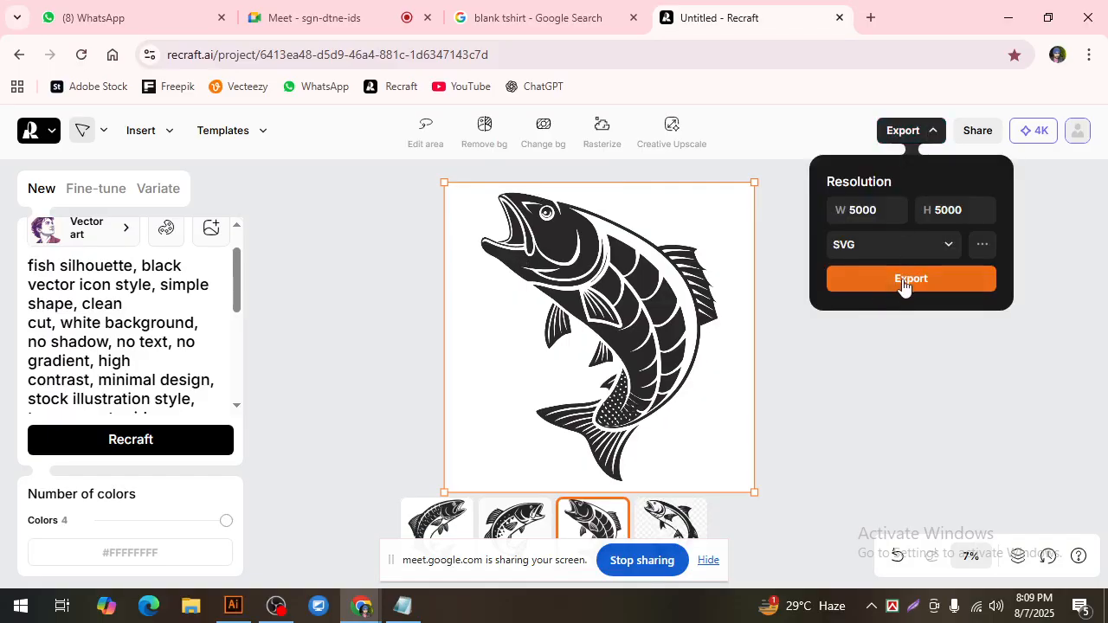
{"action": "left_click", "coordinate": [906, 285]}
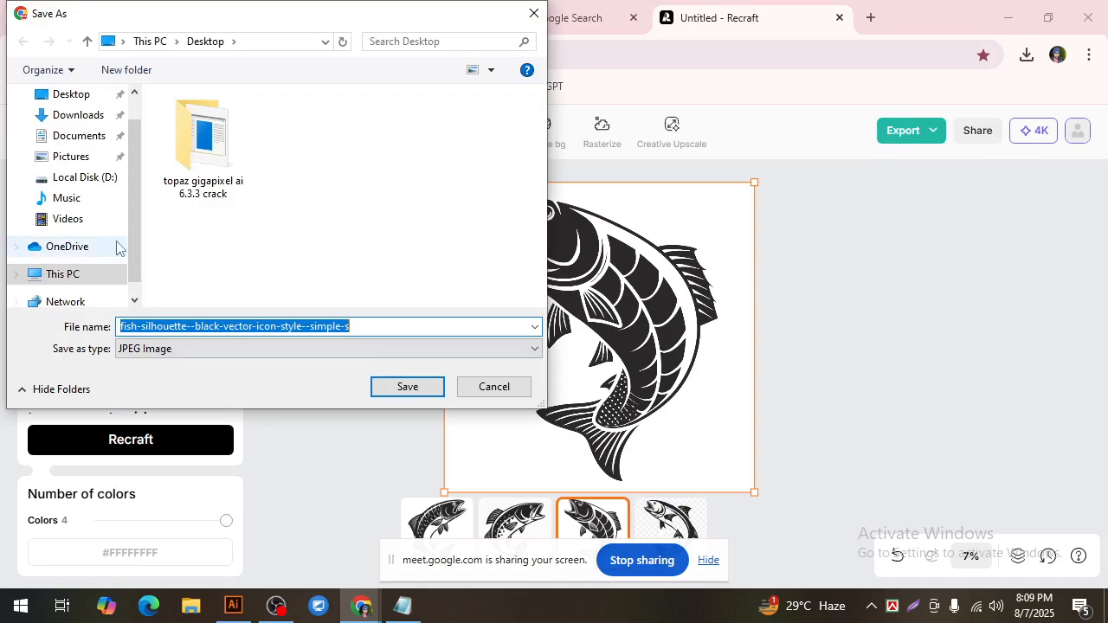
{"action": "scroll", "coordinate": [134, 231], "scroll_direction": "up", "scroll_amount": 2}
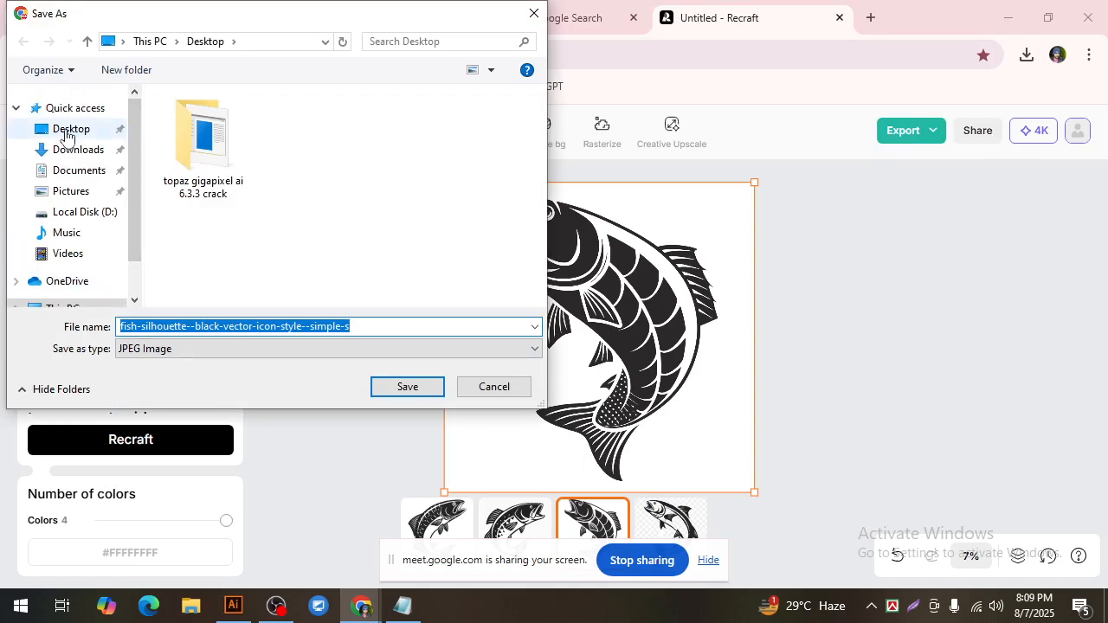
{"action": "left_click", "coordinate": [69, 141]}
{"action": "left_click", "coordinate": [431, 387]}
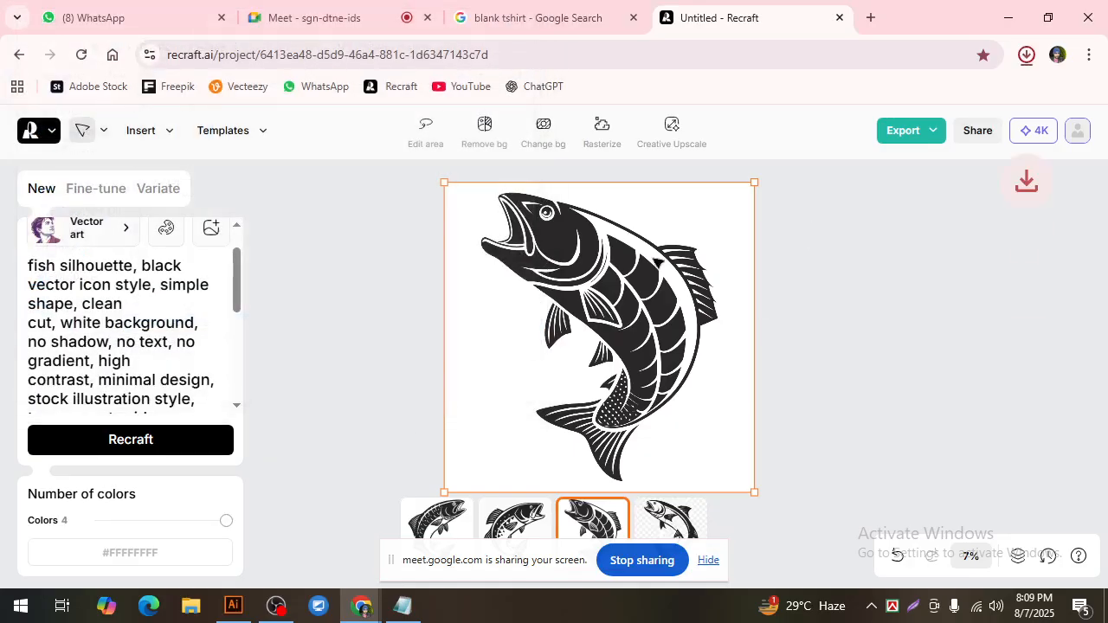
Step: Switch to Illustrator and place the fish silhouette JPG from the Desktop on the empty canvas beside the T-shirt artboard
{"action": "left_click", "coordinate": [232, 605]}
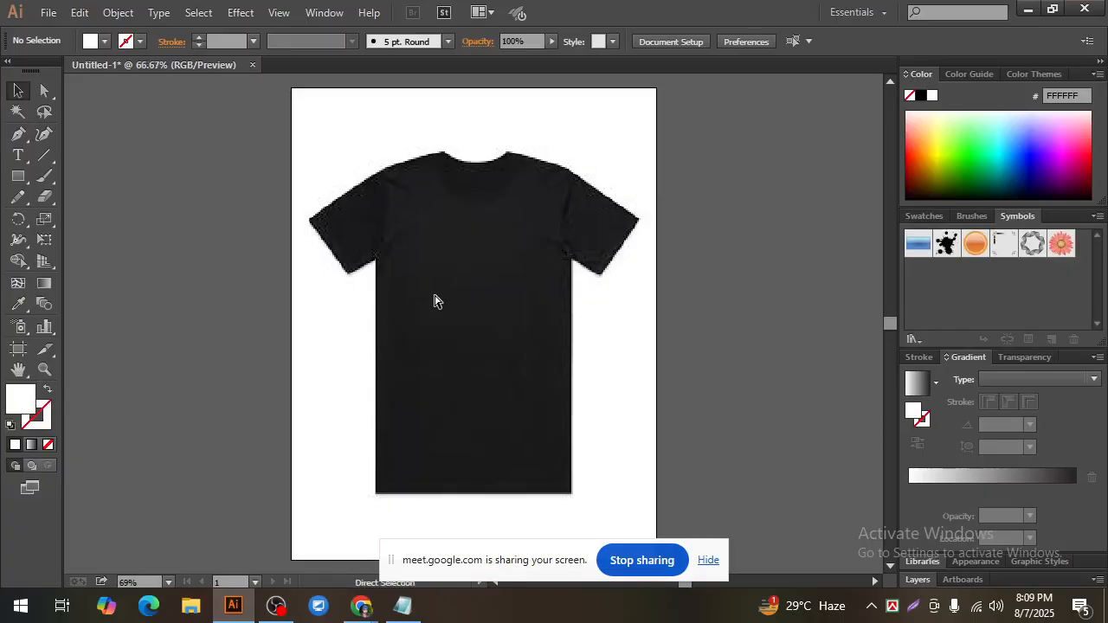
{"action": "key", "text": "ctrl+minus"}
{"action": "left_click", "coordinate": [45, 13]}
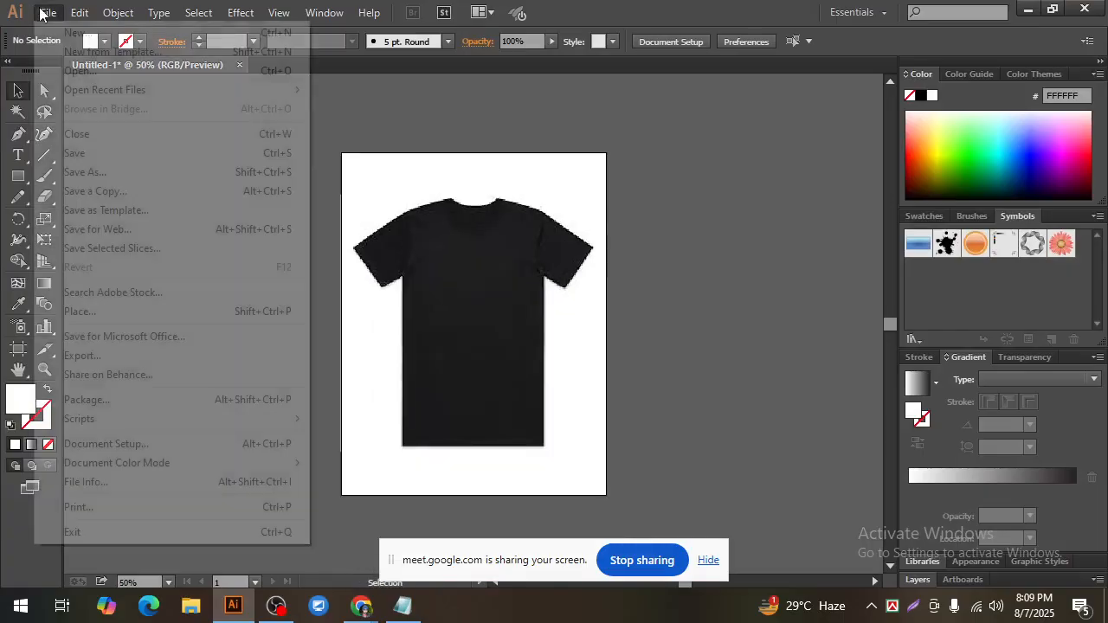
{"action": "left_click", "coordinate": [71, 312]}
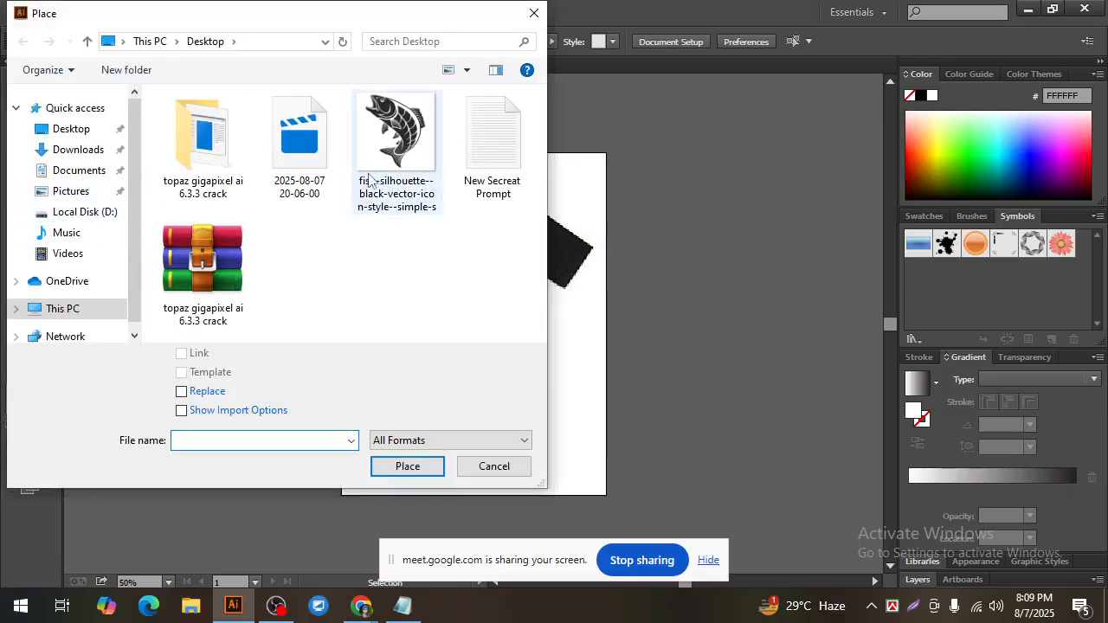
{"action": "left_click", "coordinate": [395, 134]}
{"action": "left_click", "coordinate": [403, 466]}
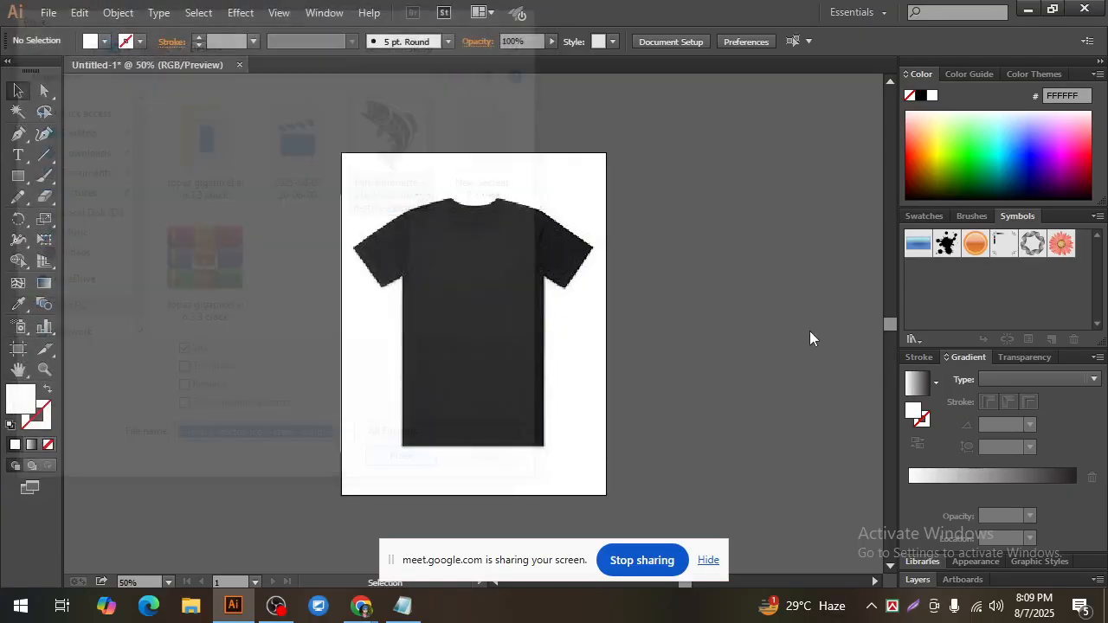
{"action": "left_click_drag", "start_coordinate": [620, 160], "coordinate": [856, 499]}
Step: Embed the placed fish image in the document and shift it slightly upward beside the artboard
{"action": "key", "text": "ctrl+space"}
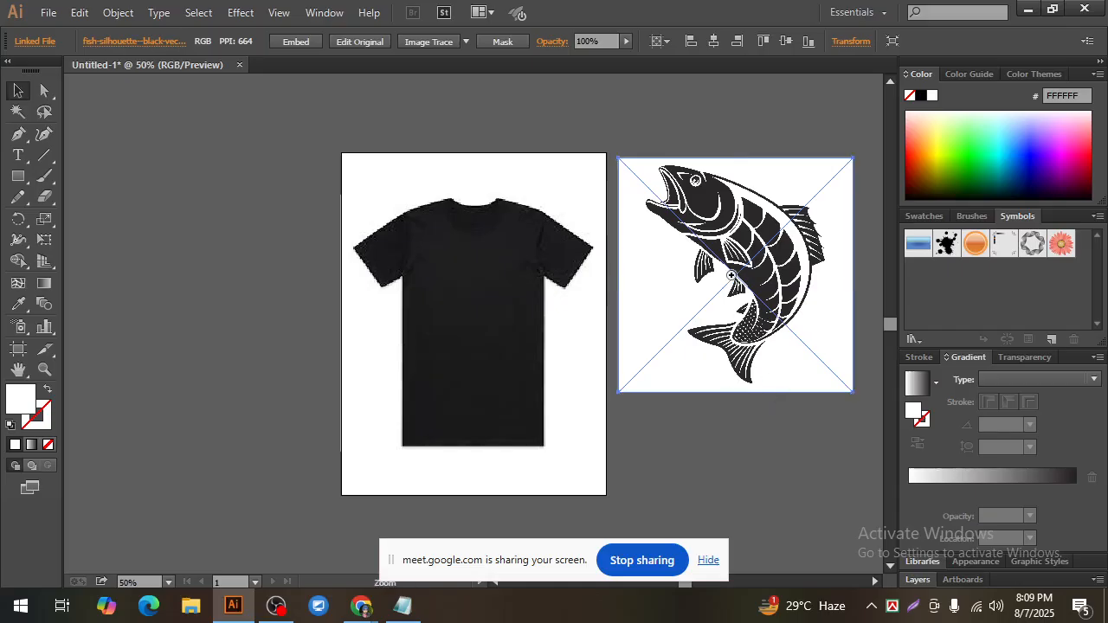
{"action": "left_click", "coordinate": [731, 273], "text": "ctrl"}
{"action": "left_click_drag", "start_coordinate": [476, 311], "coordinate": [542, 307]}
{"action": "left_click_drag", "start_coordinate": [584, 247], "coordinate": [605, 256]}
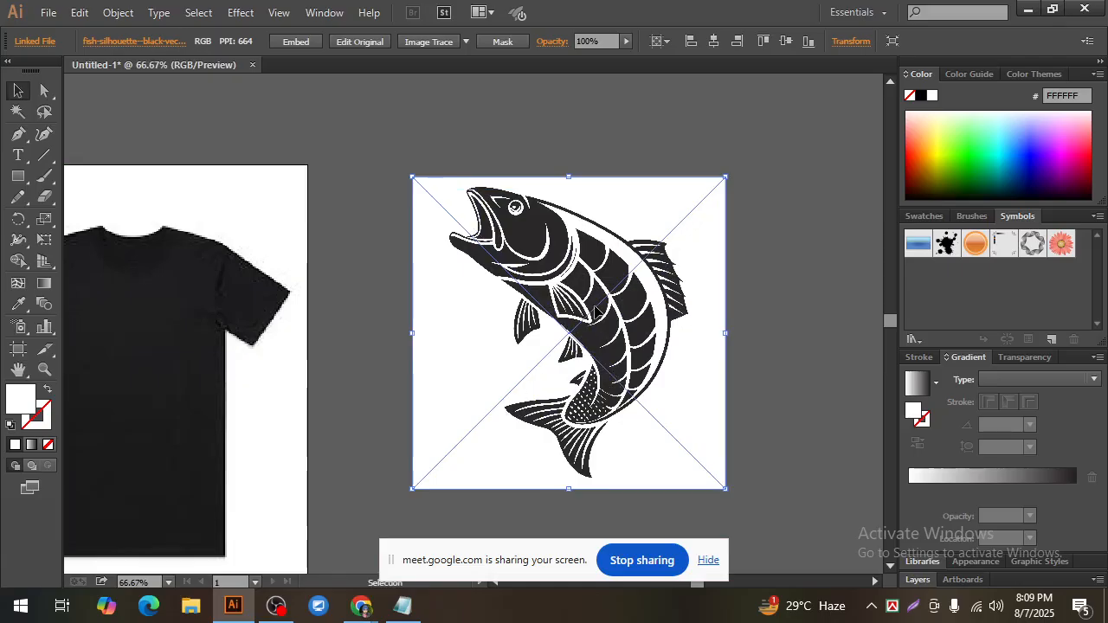
{"action": "left_click", "coordinate": [293, 42]}
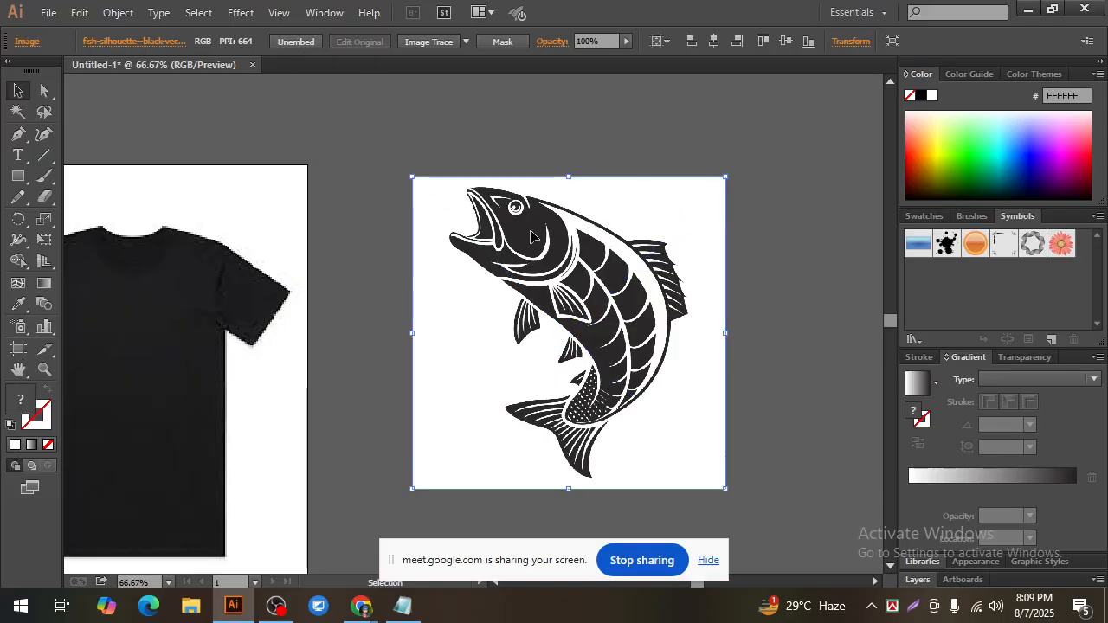
{"action": "left_click_drag", "start_coordinate": [530, 235], "coordinate": [539, 216]}
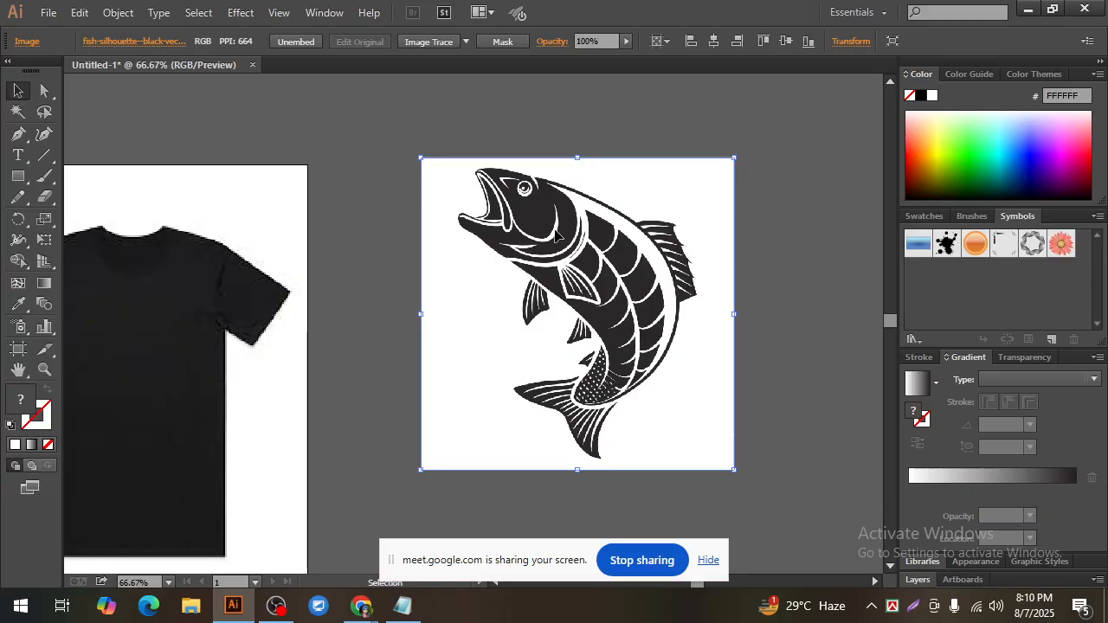
Step: Trace the fish image with the Sketched Art preset and expand the tracing into paths
{"action": "left_click", "coordinate": [467, 40]}
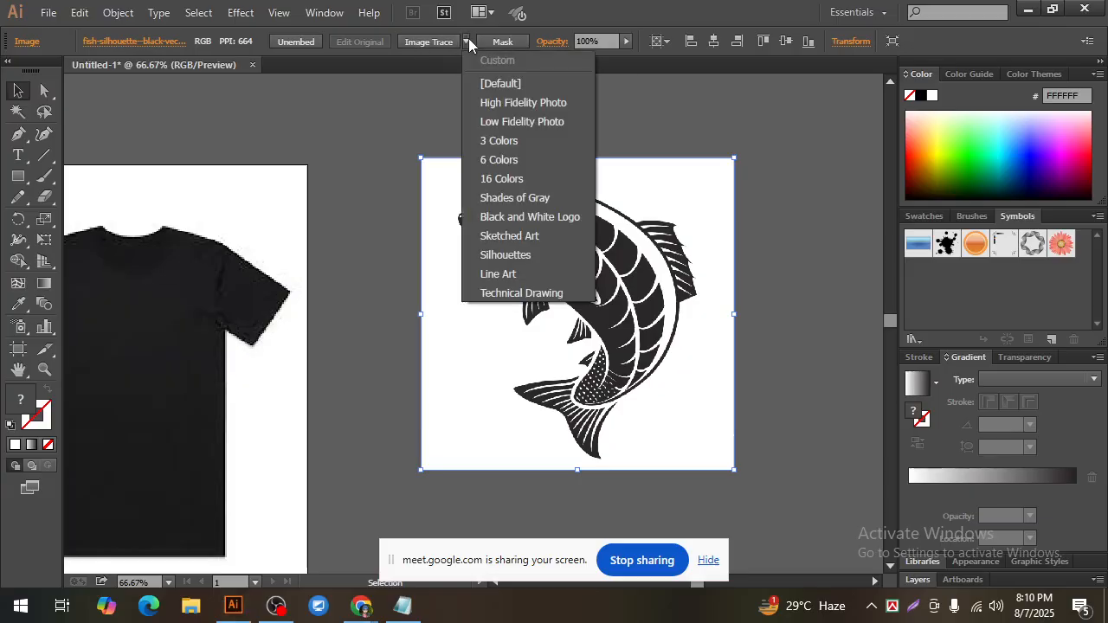
{"action": "left_click", "coordinate": [514, 236]}
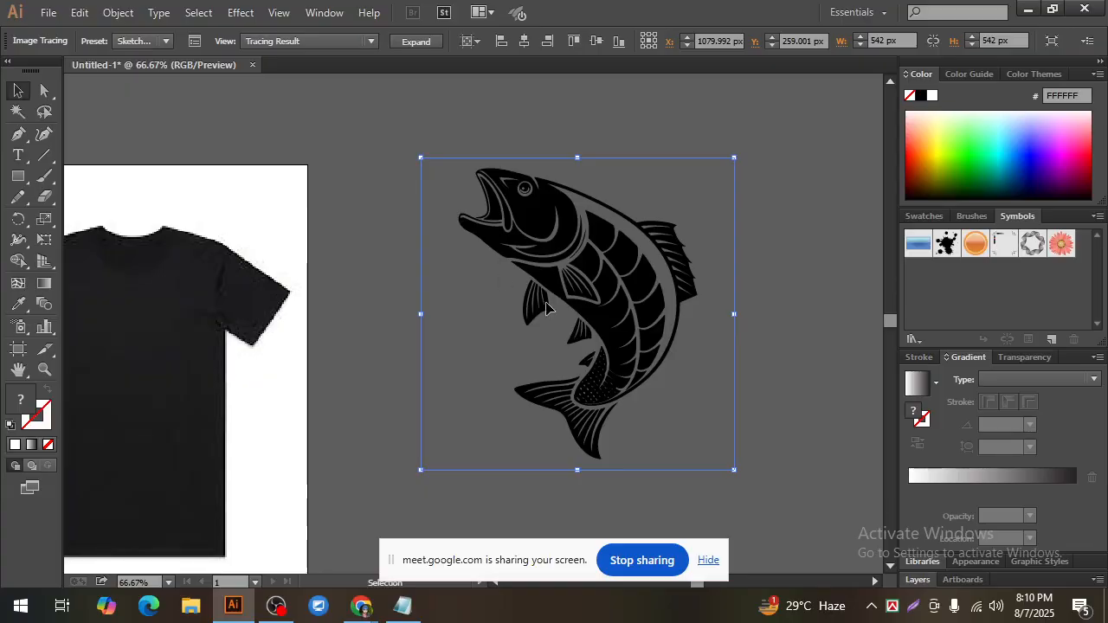
{"action": "left_click", "coordinate": [424, 45]}
Step: Ungroup the expanded fish paths and deselect them
{"action": "right_click", "coordinate": [536, 202]}
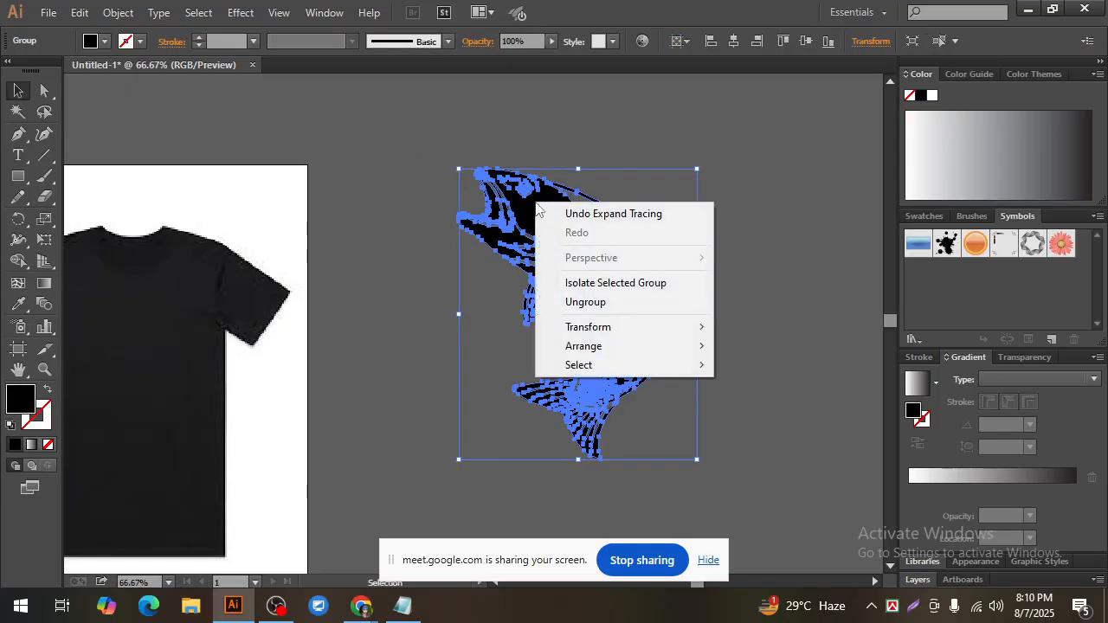
{"action": "left_click", "coordinate": [593, 303]}
{"action": "left_click", "coordinate": [783, 321]}
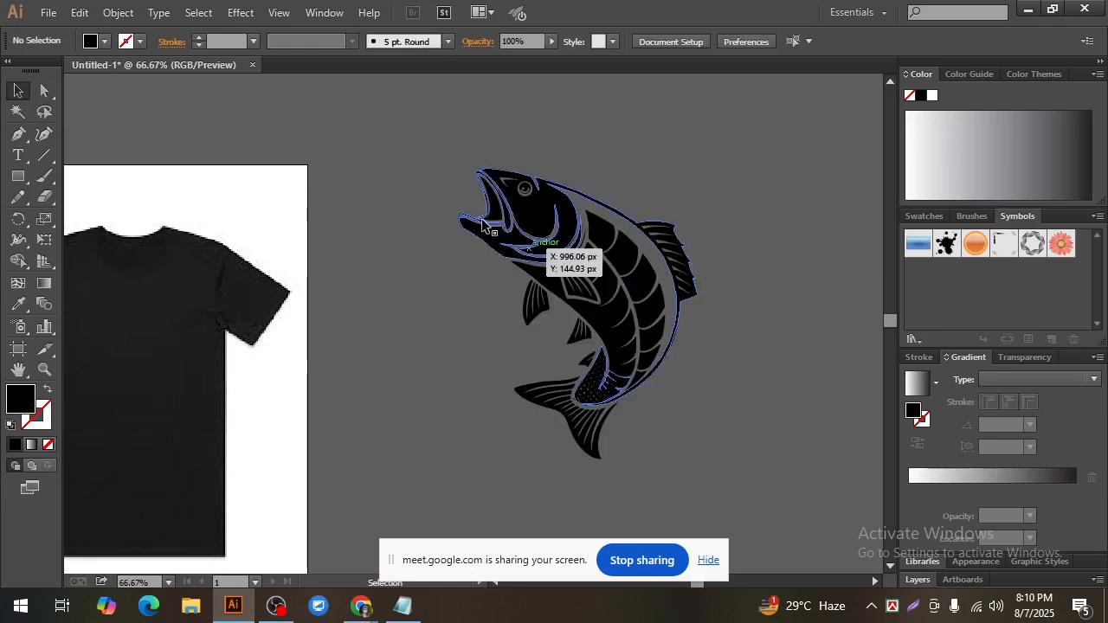
Step: Fill all the fish paths with the grey swatch BCBEC0
{"action": "left_click_drag", "start_coordinate": [412, 127], "coordinate": [768, 485]}
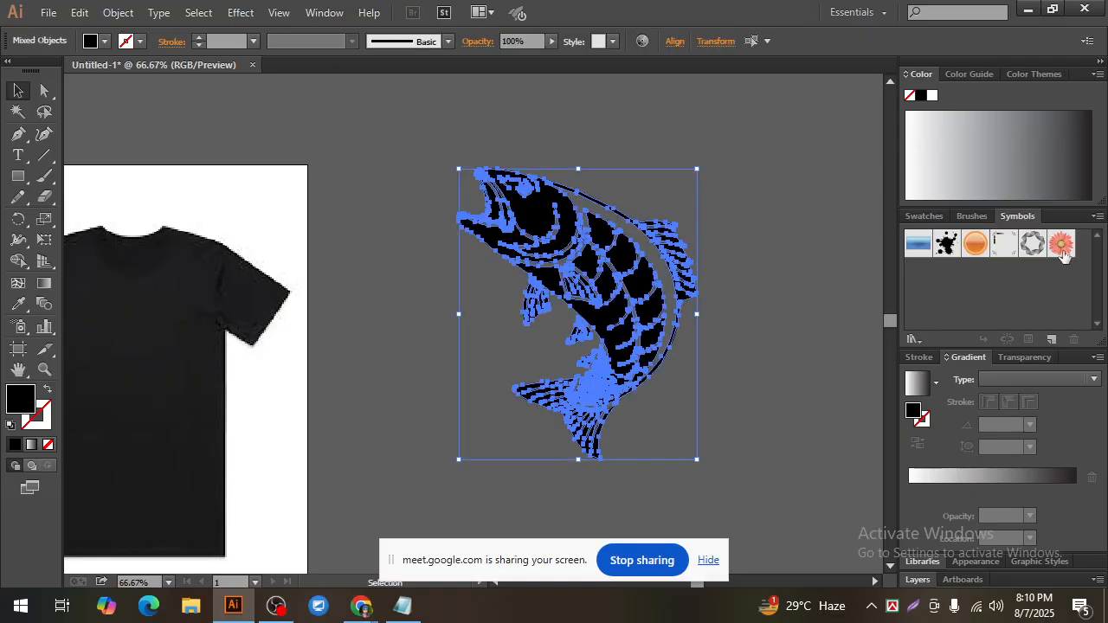
{"action": "left_click", "coordinate": [925, 216]}
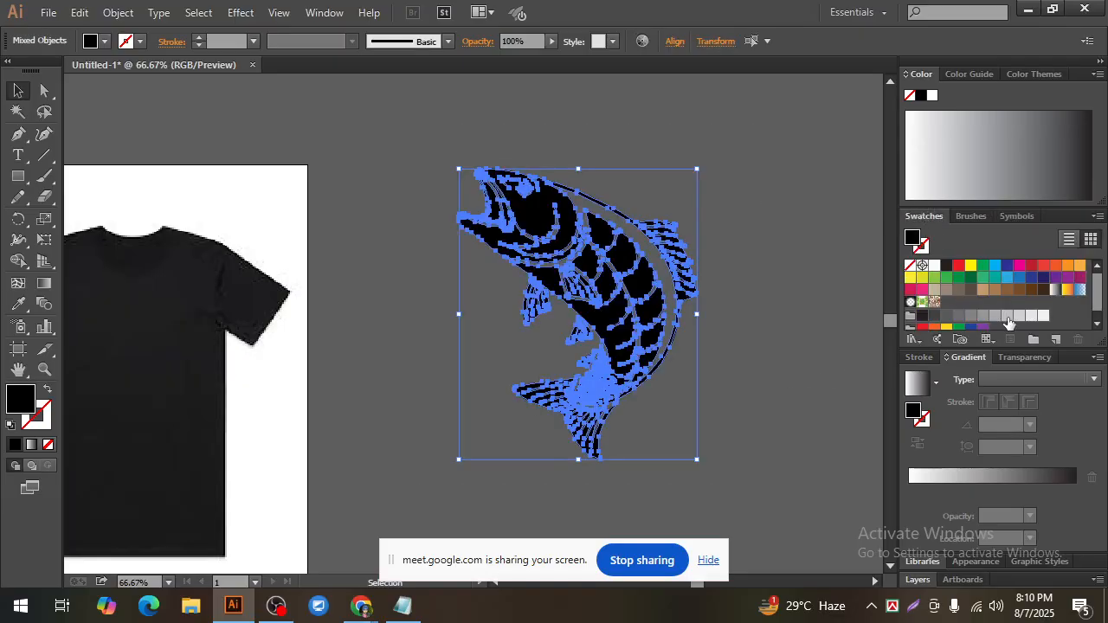
{"action": "left_click", "coordinate": [1007, 317]}
{"action": "left_click", "coordinate": [760, 356]}
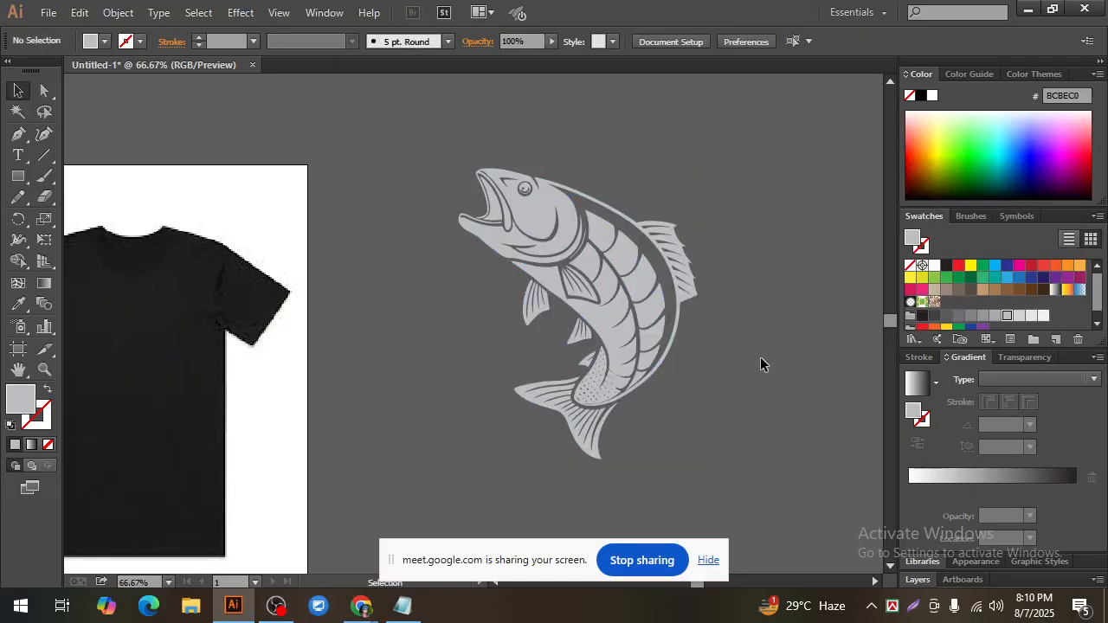
Step: Select all the fish paths and fill them with the light grey swatch E6E7E8
{"action": "key", "text": "ctrl+minus"}
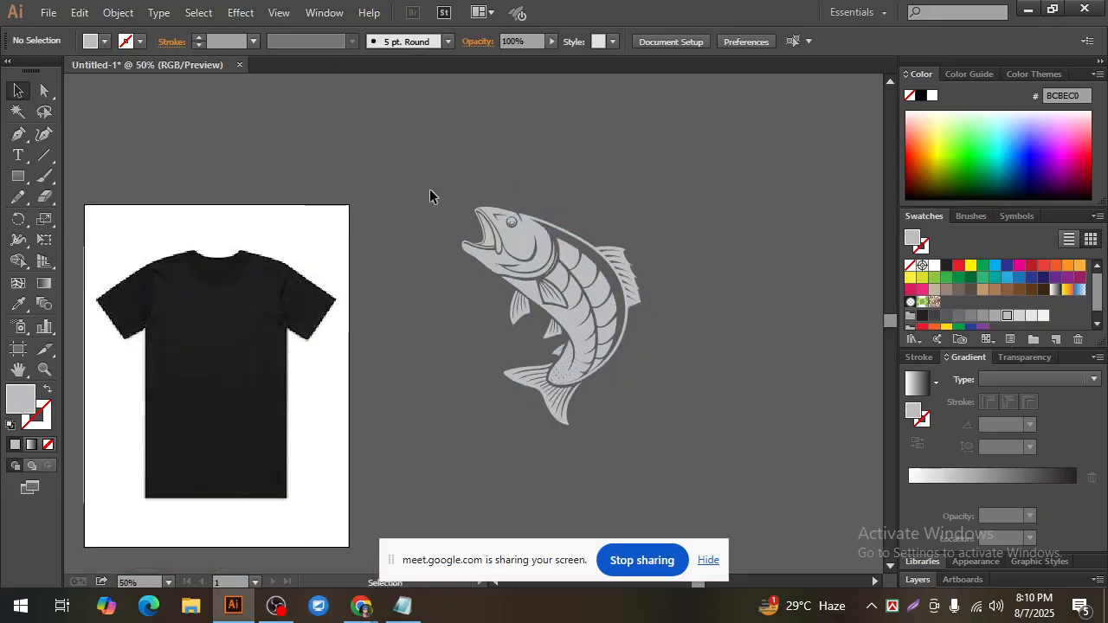
{"action": "left_click_drag", "start_coordinate": [430, 196], "coordinate": [653, 485]}
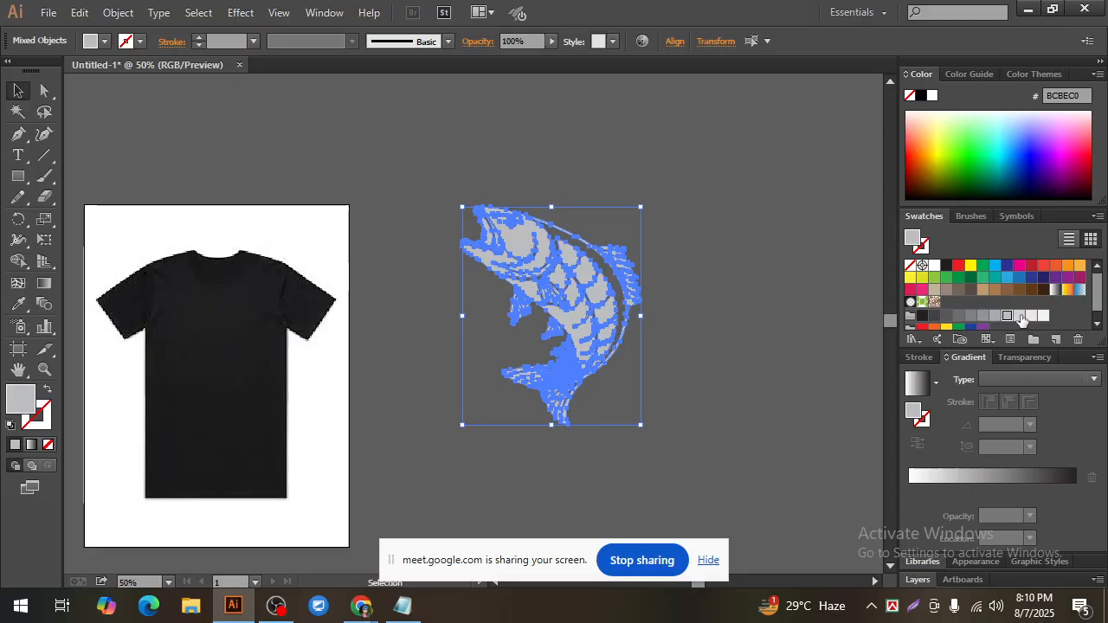
{"action": "left_click", "coordinate": [1020, 317]}
{"action": "left_click", "coordinate": [1030, 315]}
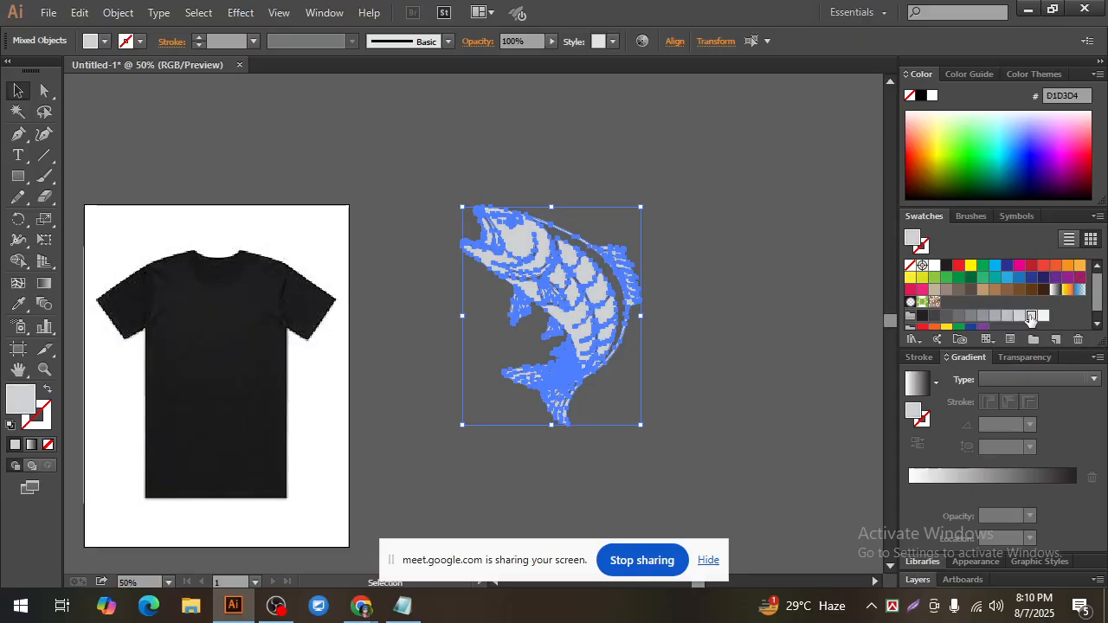
{"action": "left_click", "coordinate": [682, 433]}
Step: Select all the light grey fish paths and group them into one object
{"action": "left_click_drag", "start_coordinate": [677, 448], "coordinate": [629, 368]}
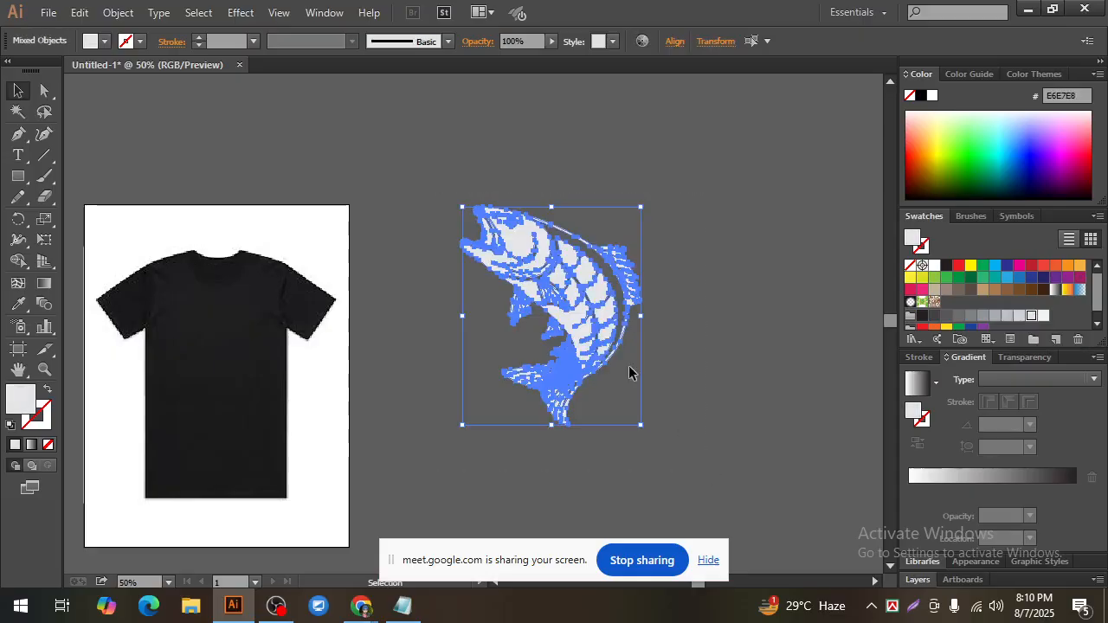
{"action": "right_click", "coordinate": [522, 241]}
{"action": "left_click", "coordinate": [567, 320]}
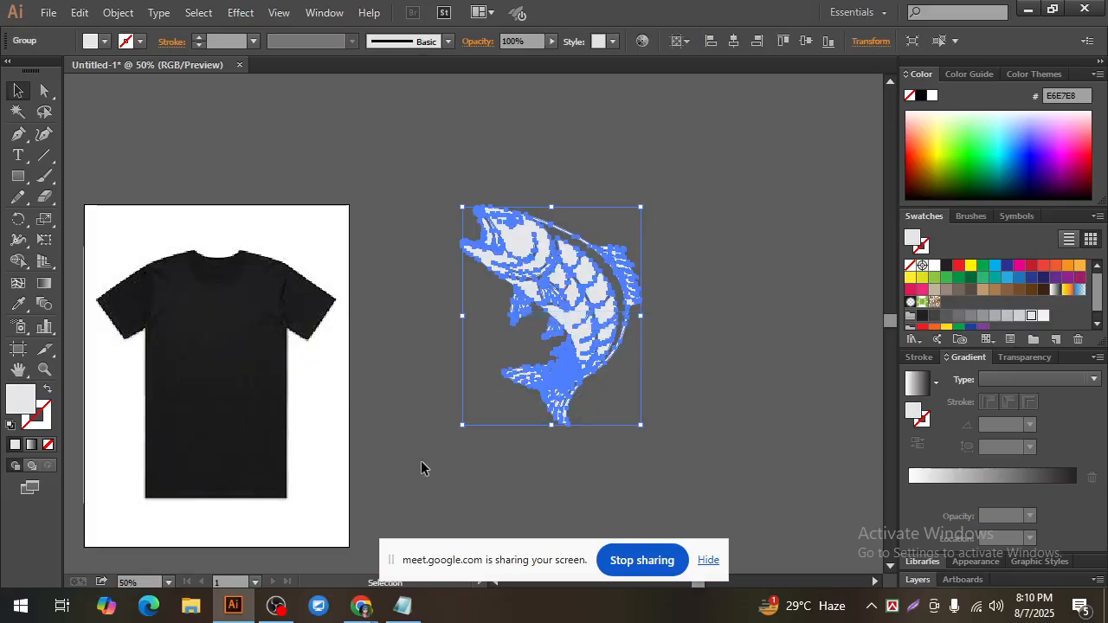
Step: Scale the fish group down proportionally and place it on the front of the black T-shirt, within the body's width
{"action": "scroll", "coordinate": [420, 460], "scroll_direction": "left", "scroll_amount": 4}
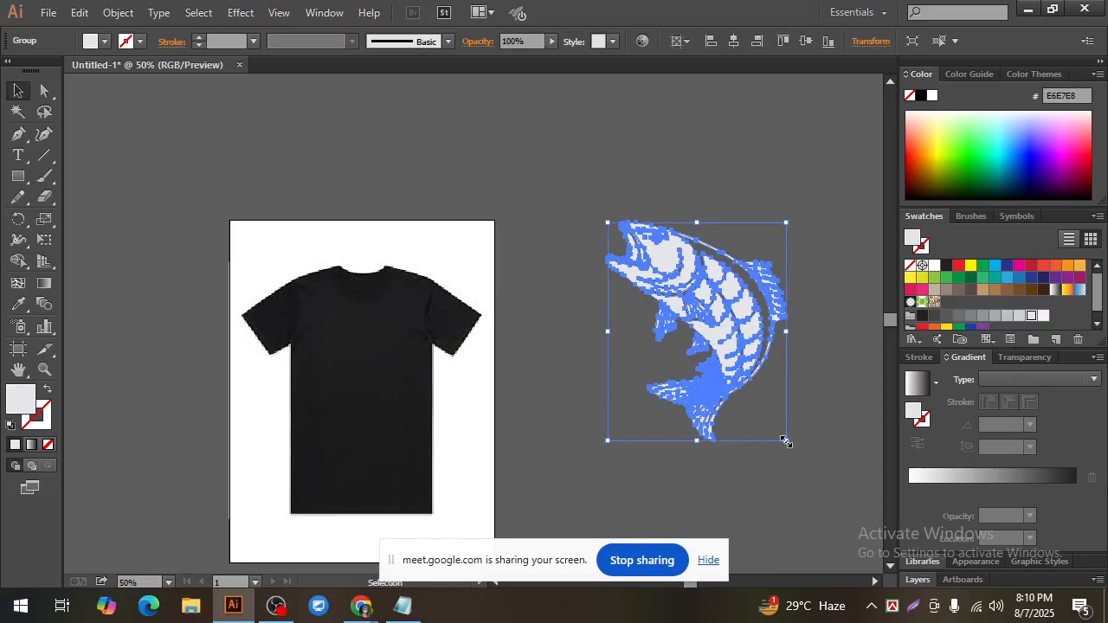
{"action": "left_click_drag", "start_coordinate": [784, 441], "coordinate": [755, 401]}
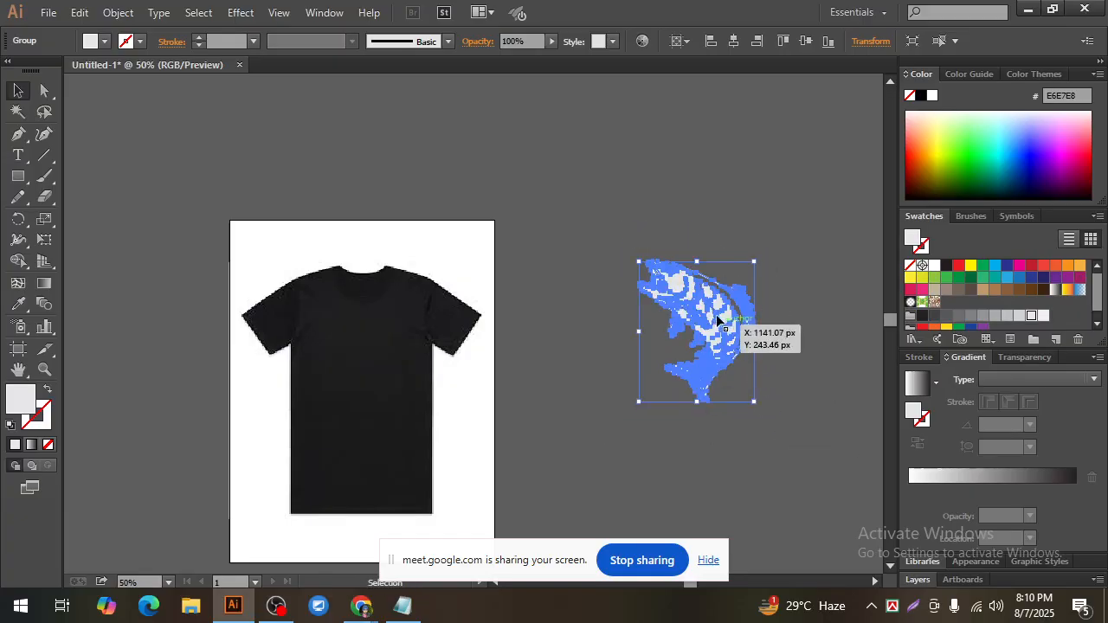
{"action": "left_click_drag", "start_coordinate": [714, 308], "coordinate": [372, 377]}
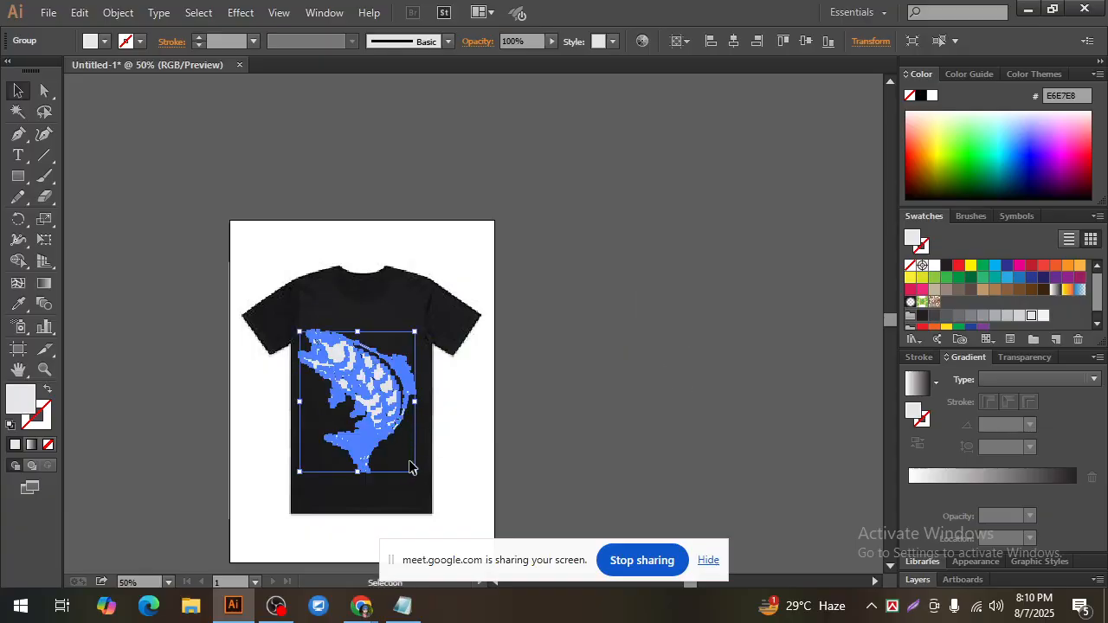
{"action": "mouse_move", "coordinate": [414, 472]}
{"action": "left_mouse_down"}
{"action": "mouse_move", "coordinate": [433, 482]}
{"action": "mouse_move", "coordinate": [405, 460]}
{"action": "left_mouse_up"}
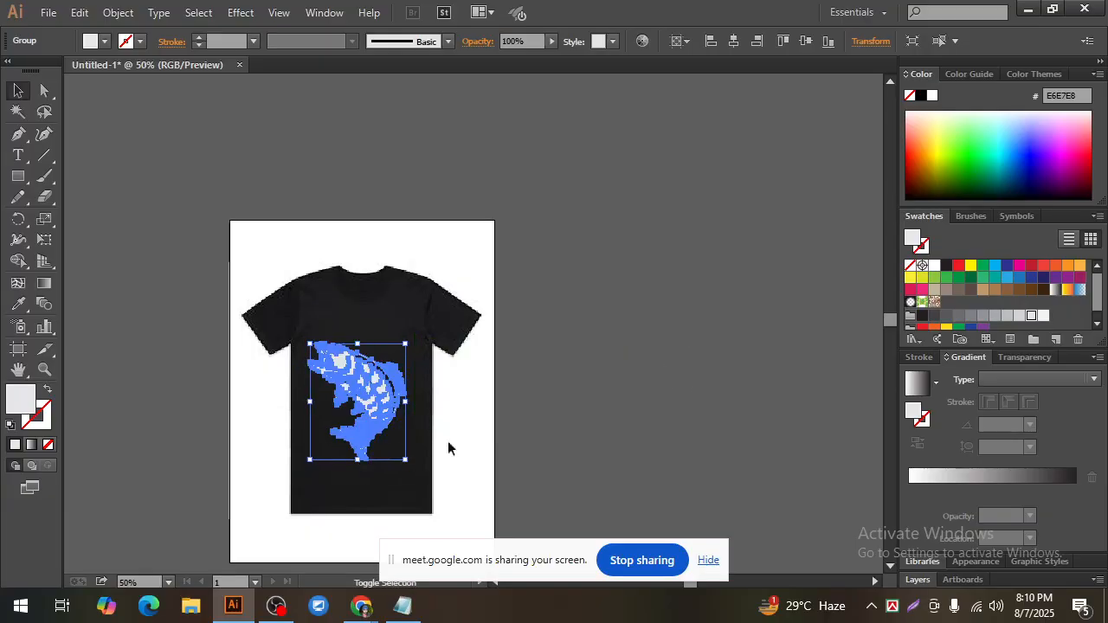
{"action": "scroll", "coordinate": [372, 385], "scroll_direction": "up", "scroll_amount": 1}
{"action": "left_click", "coordinate": [514, 370]}
{"action": "left_click", "coordinate": [478, 335]}
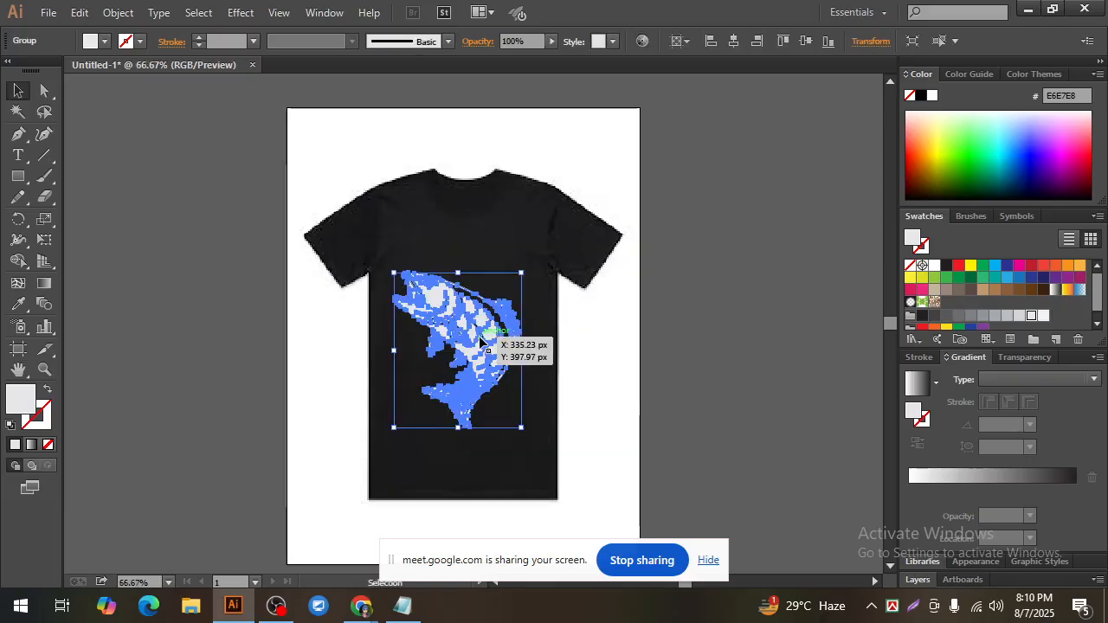
Step: Move the fish group slightly higher on the front of the black T-shirt
{"action": "left_click", "coordinate": [663, 370]}
{"action": "left_click_drag", "start_coordinate": [478, 344], "coordinate": [476, 327]}
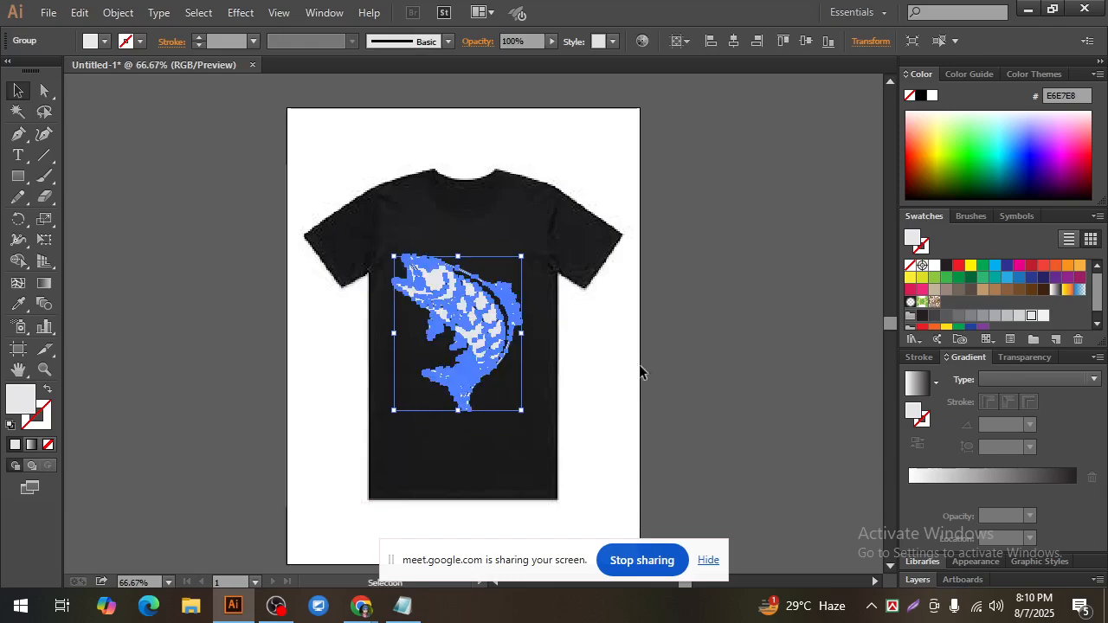
{"action": "left_click", "coordinate": [697, 378]}
{"action": "left_click", "coordinate": [461, 296]}
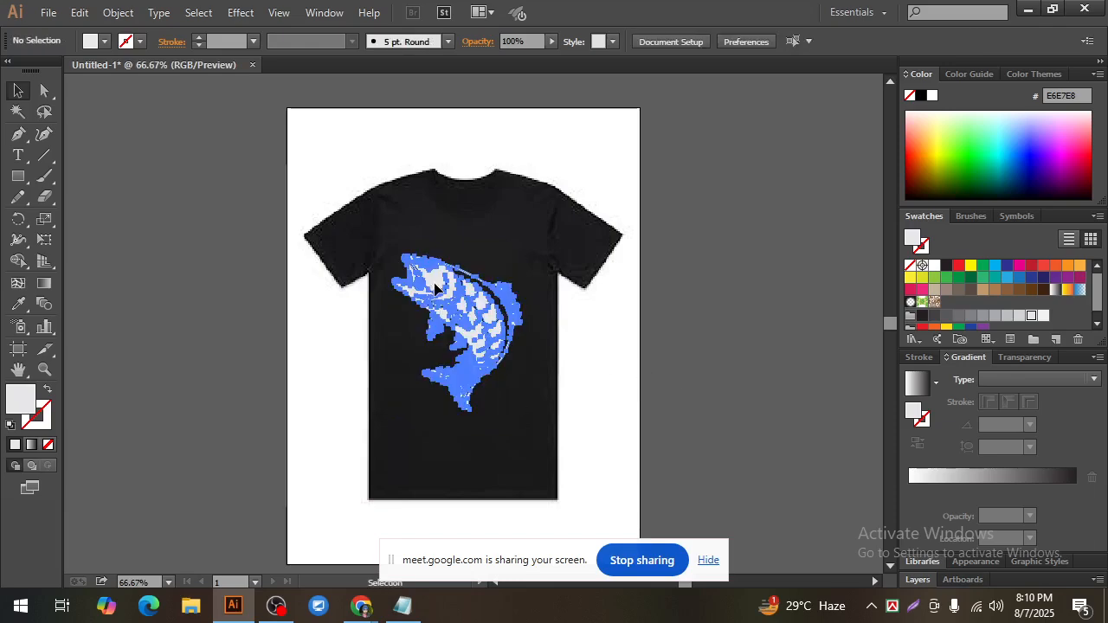
{"action": "left_click", "coordinate": [689, 372]}
Step: Fill the fish group with the green swatch 8DC63F
{"action": "left_click", "coordinate": [442, 286]}
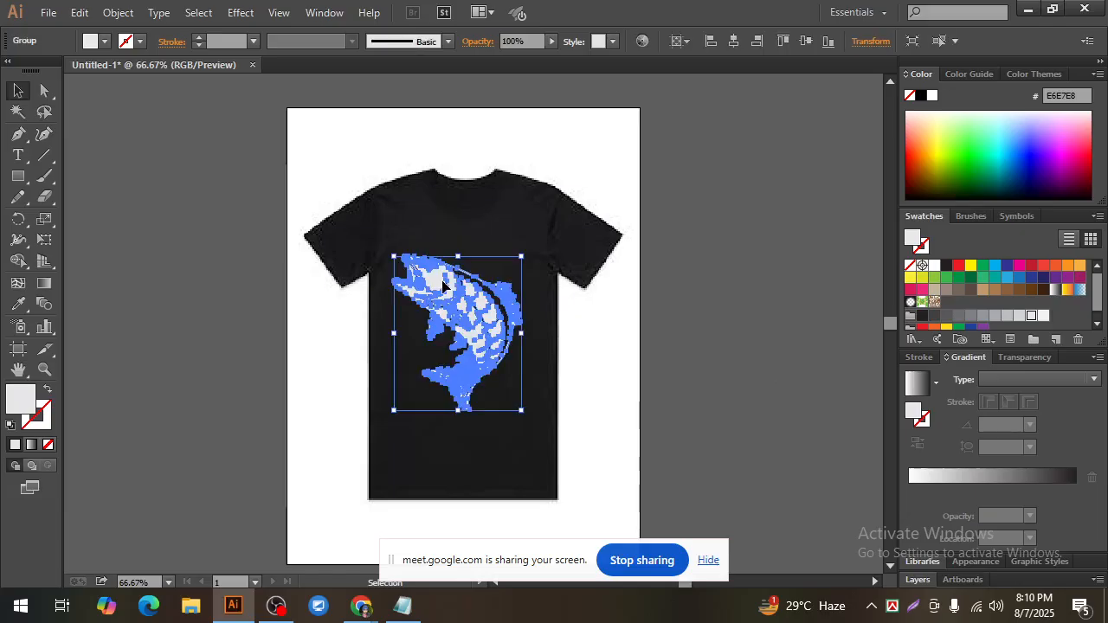
{"action": "left_click", "coordinate": [936, 278]}
{"action": "left_click", "coordinate": [792, 342]}
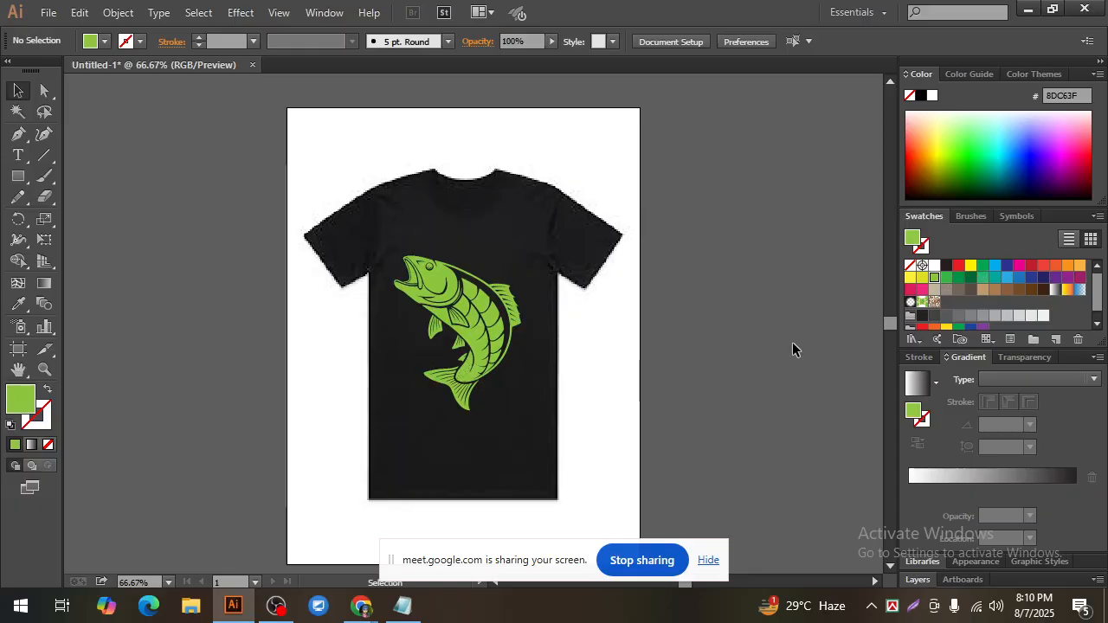
{"action": "left_click", "coordinate": [430, 269]}
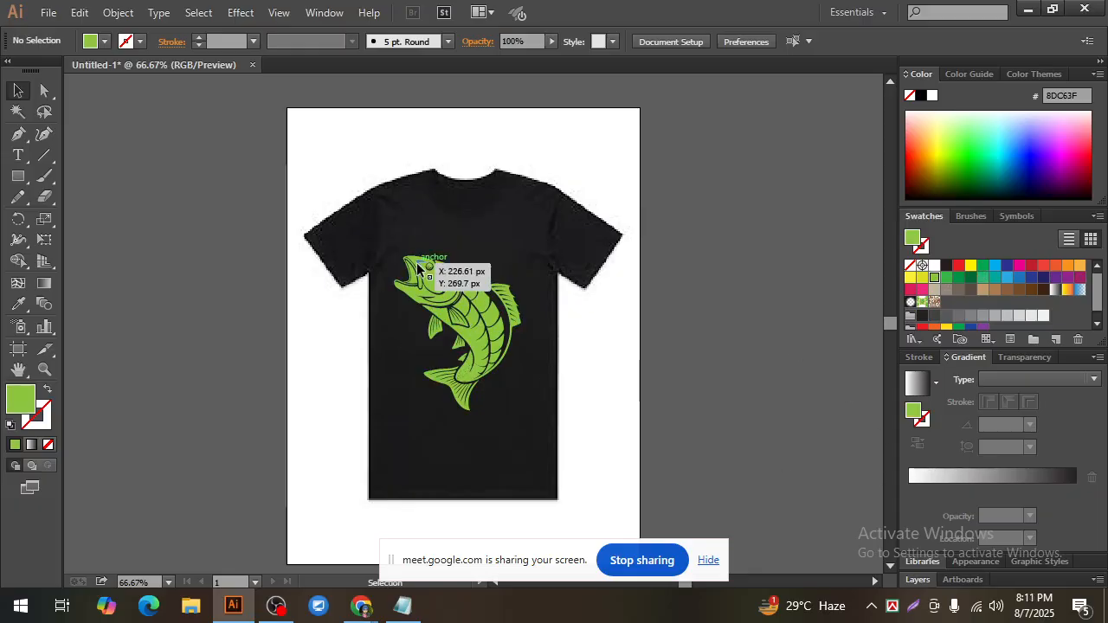
{"action": "left_click", "coordinate": [707, 353]}
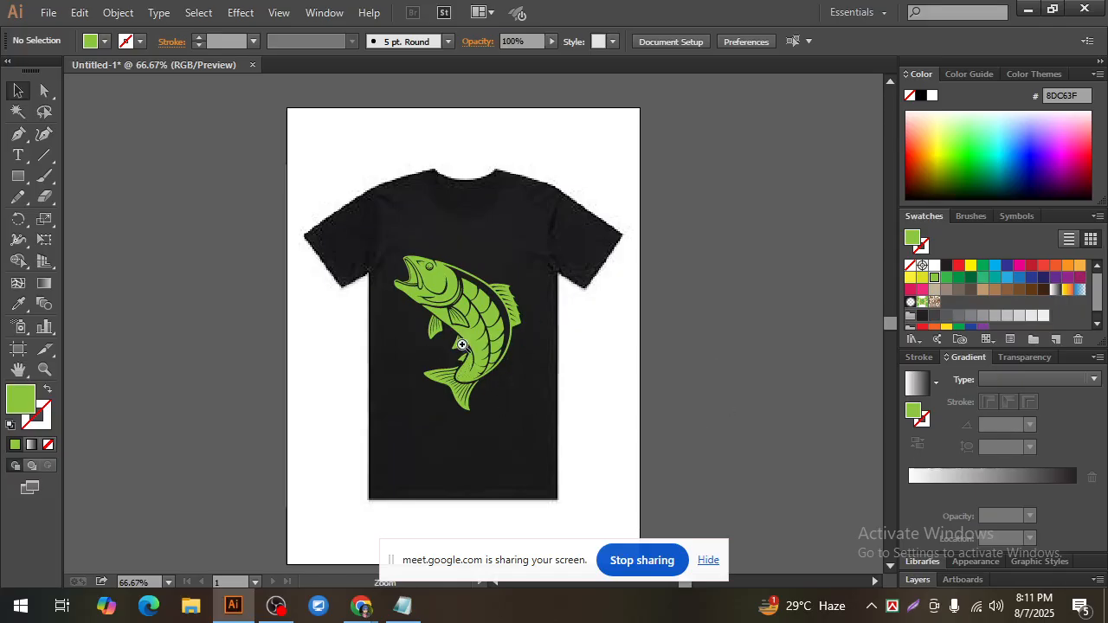
Step: Nudge the green fish group to the right so it sits centred on the T-shirt's body
{"action": "scroll", "coordinate": [440, 389], "scroll_direction": "up", "scroll_amount": 1}
{"action": "left_click", "coordinate": [451, 258]}
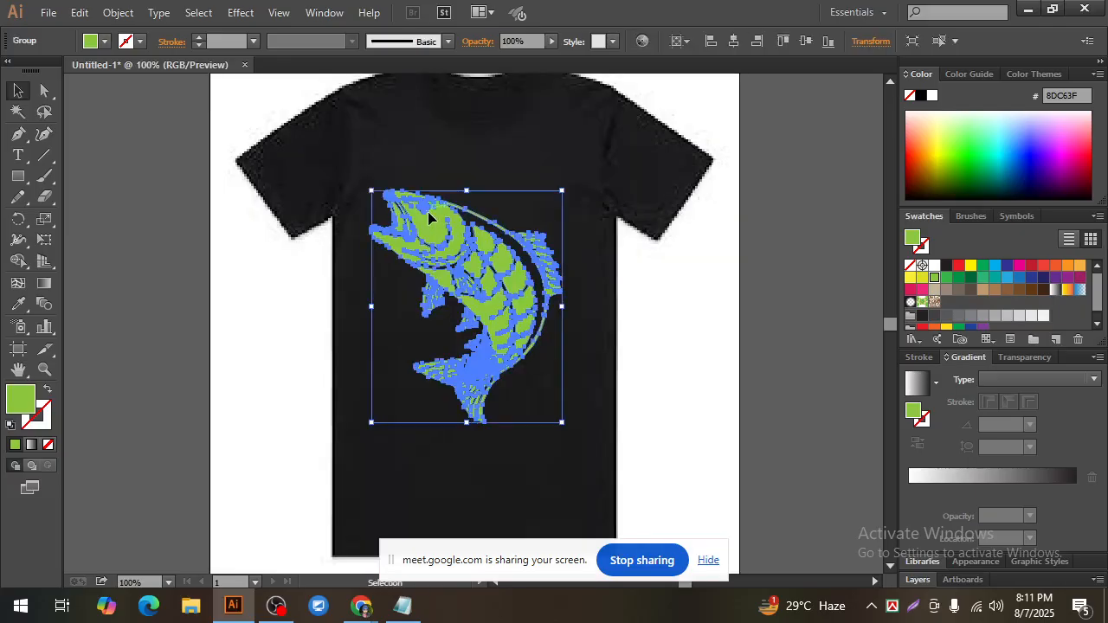
{"action": "left_click", "coordinate": [704, 339]}
{"action": "scroll", "coordinate": [582, 162], "scroll_direction": "up", "scroll_amount": 3}
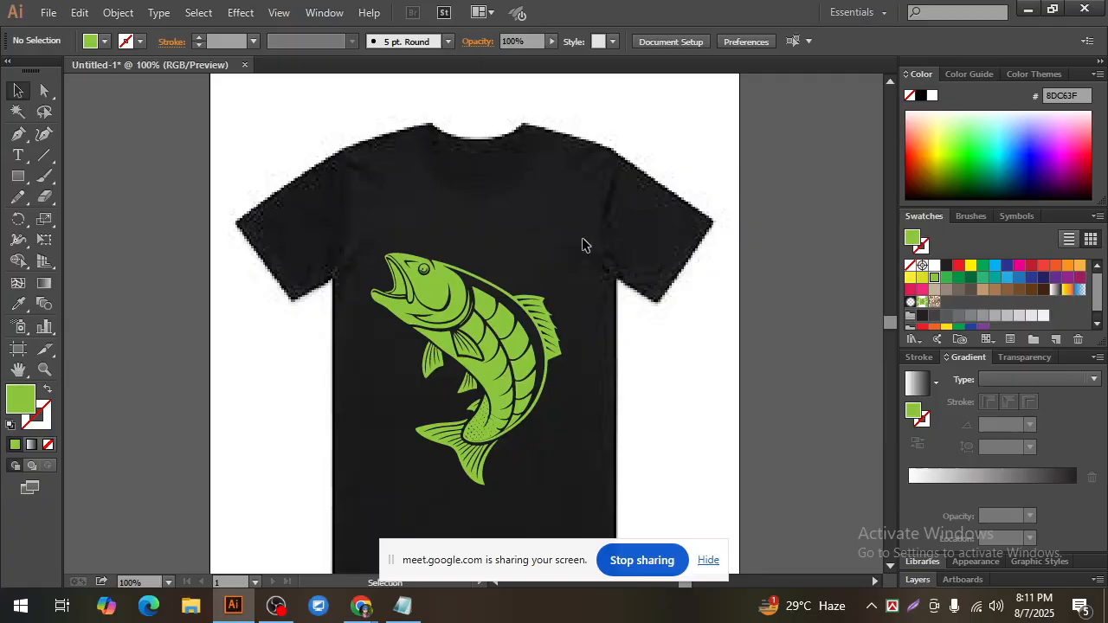
{"action": "scroll", "coordinate": [519, 312], "scroll_direction": "down", "scroll_amount": 1}
{"action": "left_click", "coordinate": [439, 289]}
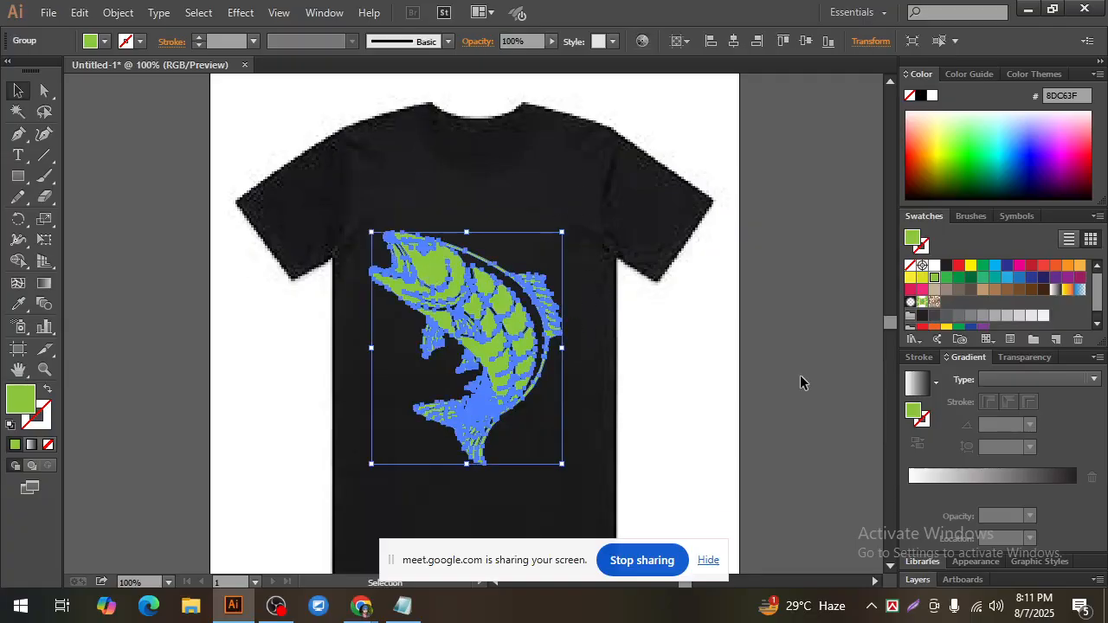
{"action": "key", "text": "Right"}
{"action": "key", "text": "Right"}
{"action": "key", "text": "Right"}
{"action": "key", "text": "Right"}
{"action": "key", "text": "Right"}
{"action": "key", "text": "Right"}
{"action": "key", "text": "Right"}
{"action": "key", "text": "Right"}
{"action": "key", "text": "Right"}
{"action": "key", "text": "Right"}
{"action": "key", "text": "Right"}
{"action": "key", "text": "Right"}
{"action": "key", "text": "Right"}
{"action": "key", "text": "Right"}
{"action": "key", "text": "Right"}
{"action": "key", "text": "Right"}
{"action": "key", "text": "Right"}
{"action": "key", "text": "Right"}
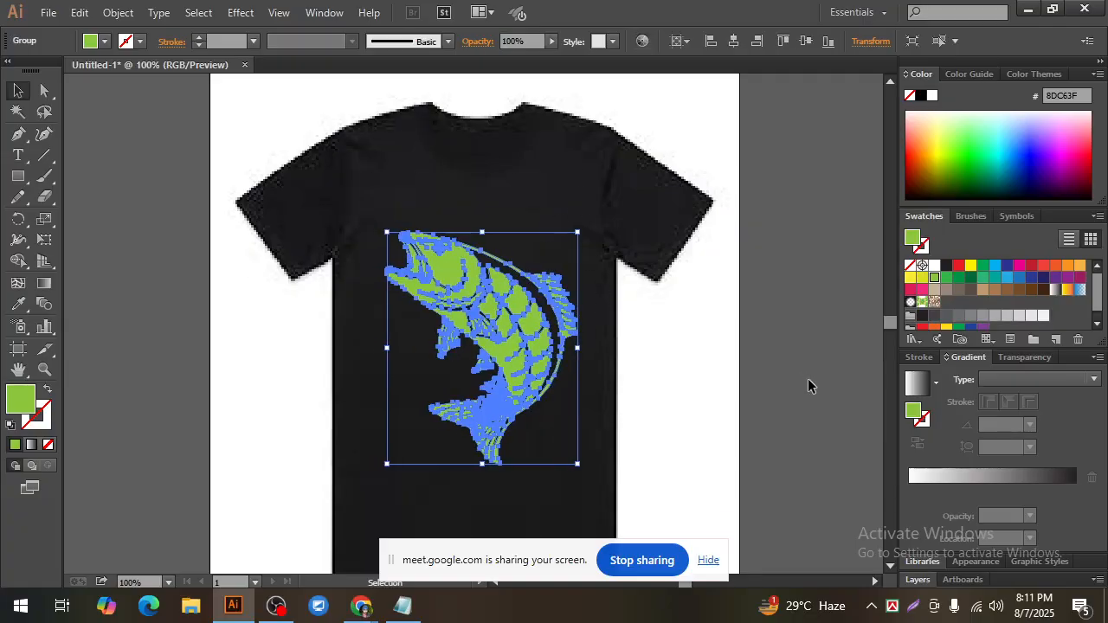
{"action": "left_click", "coordinate": [675, 359]}
{"action": "scroll", "coordinate": [675, 359], "scroll_direction": "down", "scroll_amount": 2}
{"action": "key", "text": "ctrl+minus"}
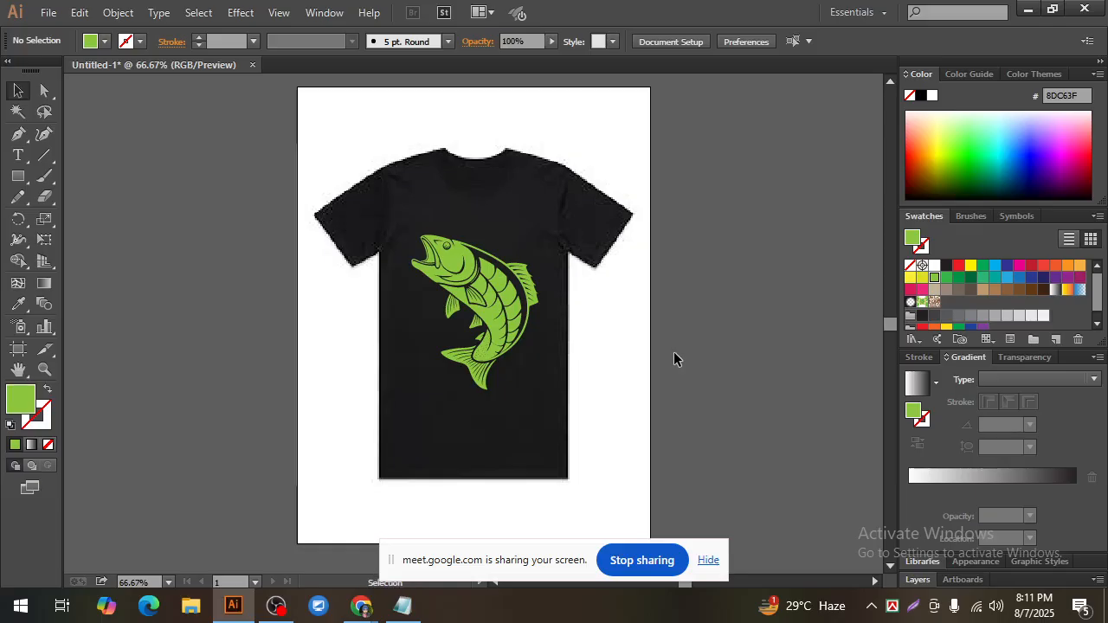
{"action": "left_click", "coordinate": [444, 263]}
{"action": "left_click", "coordinate": [651, 344]}
Step: Start a text line on the T-shirt below the fish, with the font set to Arial Black at 60 pt
{"action": "left_click", "coordinate": [19, 155]}
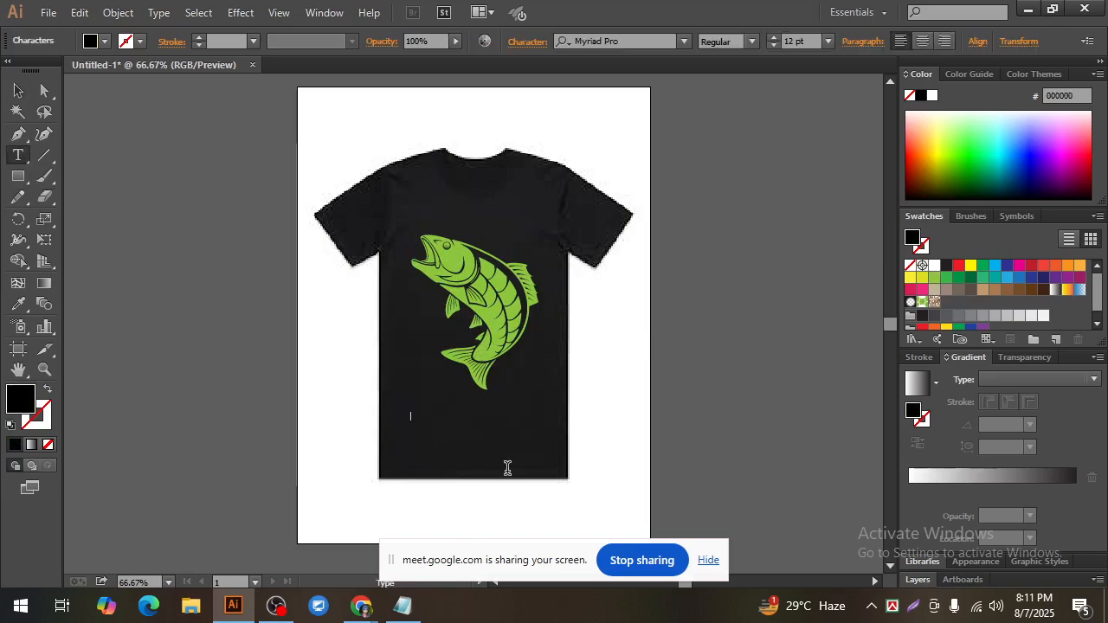
{"action": "left_click", "coordinate": [829, 41]}
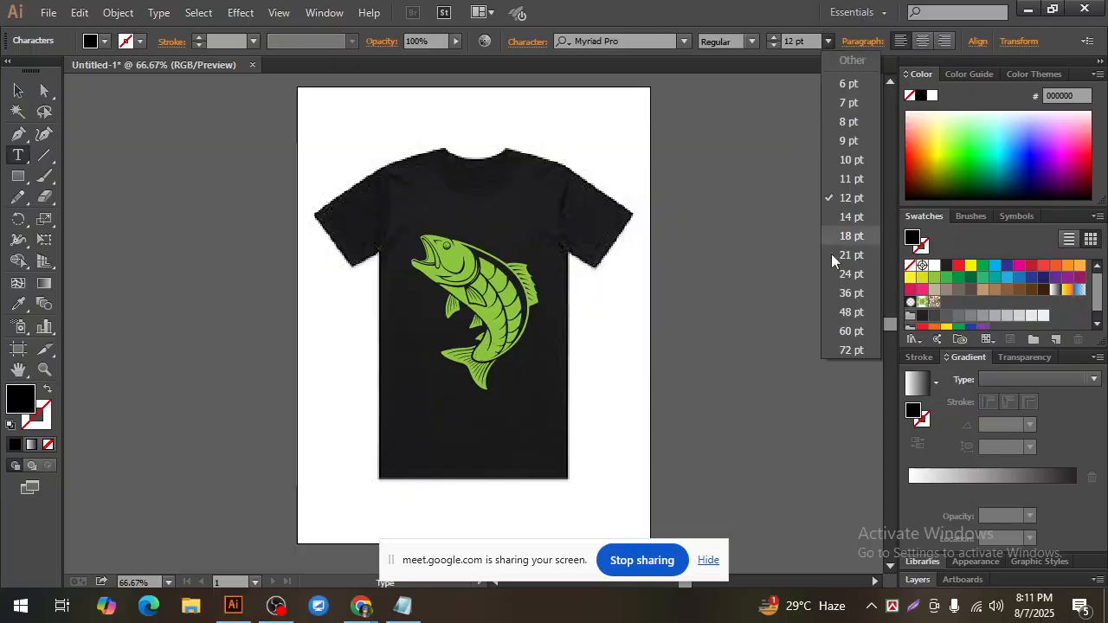
{"action": "left_click", "coordinate": [850, 333]}
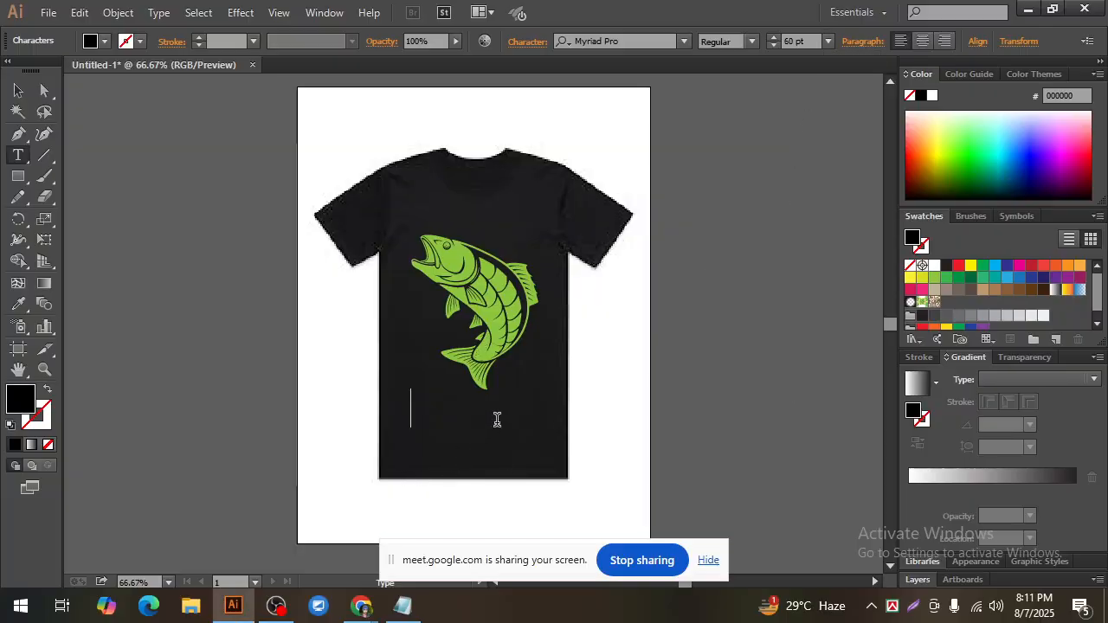
{"action": "left_click", "coordinate": [634, 42]}
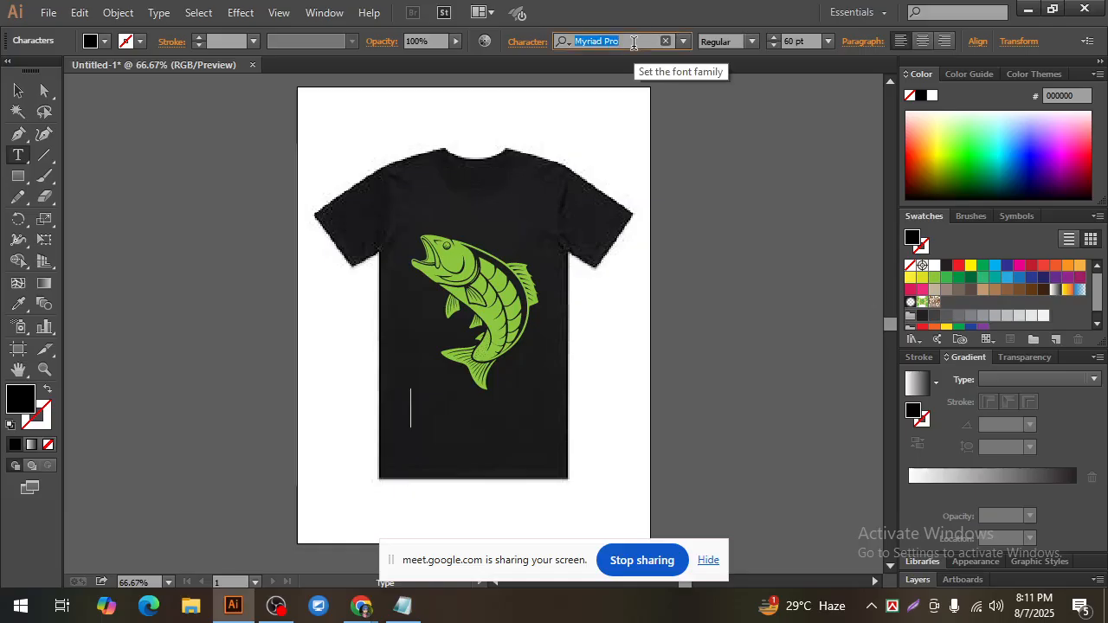
{"action": "type", "text": "arial"}
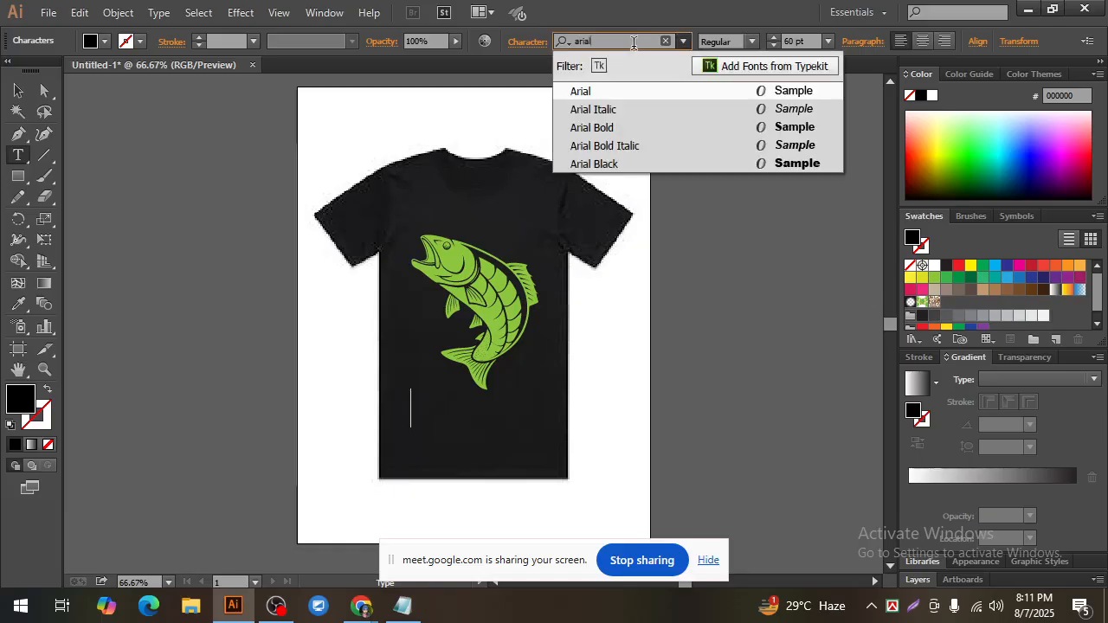
{"action": "left_click", "coordinate": [614, 164]}
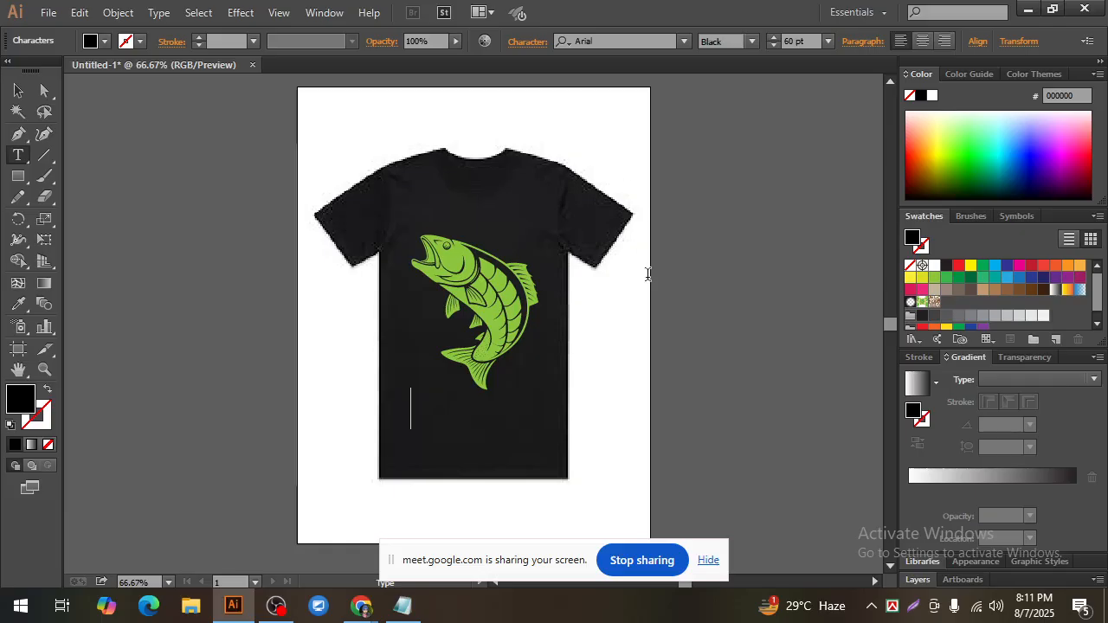
Step: Enter the text "Fishing Zone" with both words capitalised
{"action": "type", "text": "Fishing"}
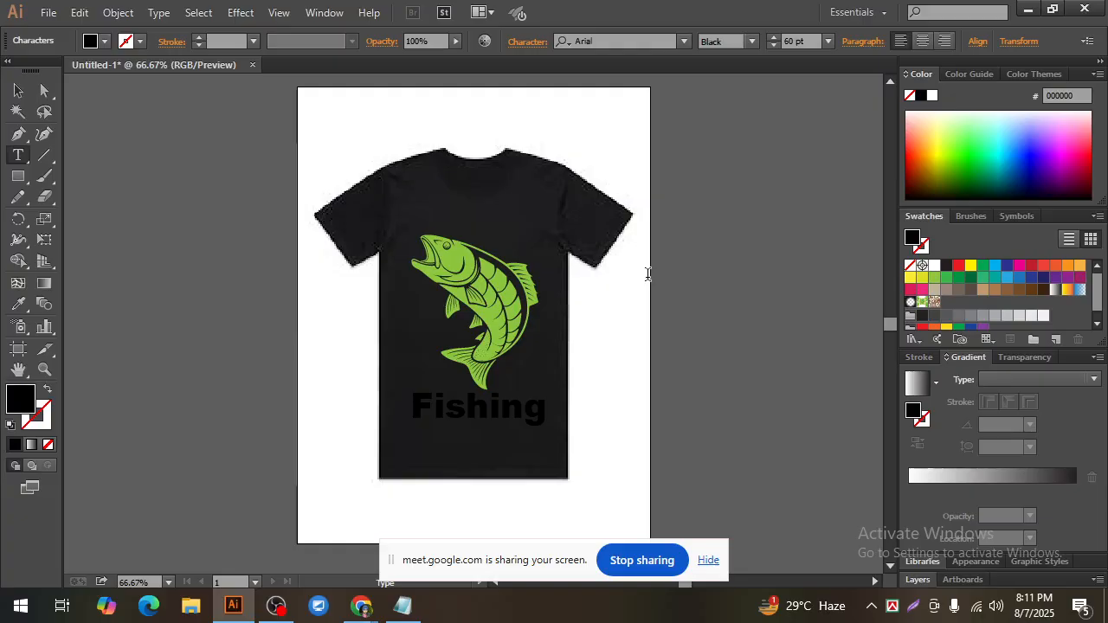
{"action": "type", "text": " zone"}
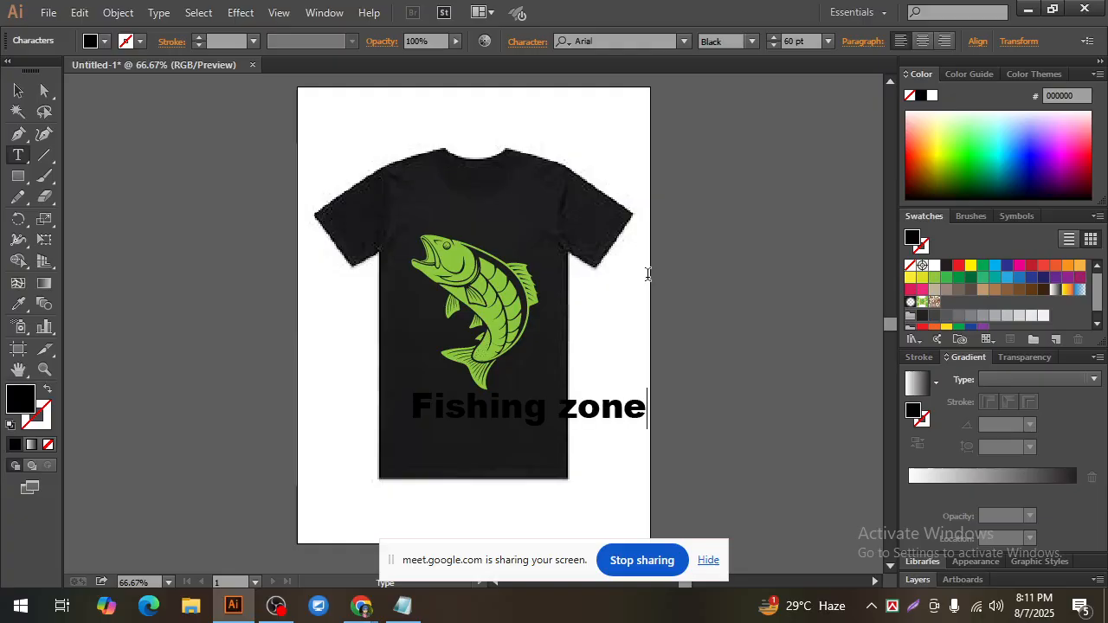
{"action": "left_click_drag", "start_coordinate": [564, 405], "coordinate": [580, 406]}
{"action": "type", "text": "Z"}
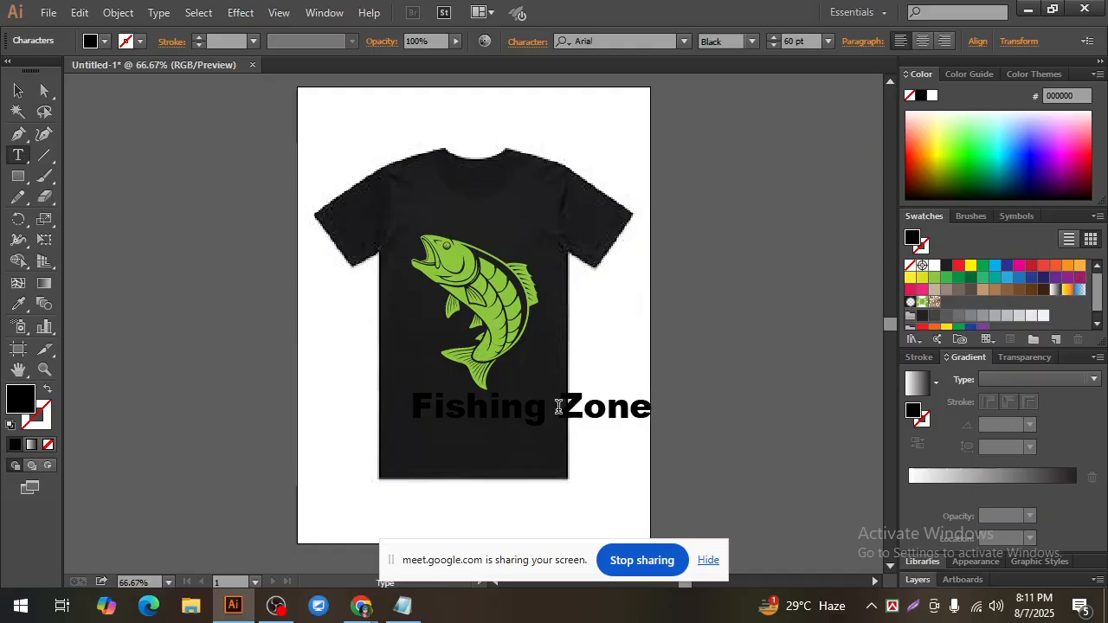
Step: Scale the Fishing Zone text down to about 42 pt within the shirt's width below the fish, and fill it white
{"action": "left_click", "coordinate": [18, 90]}
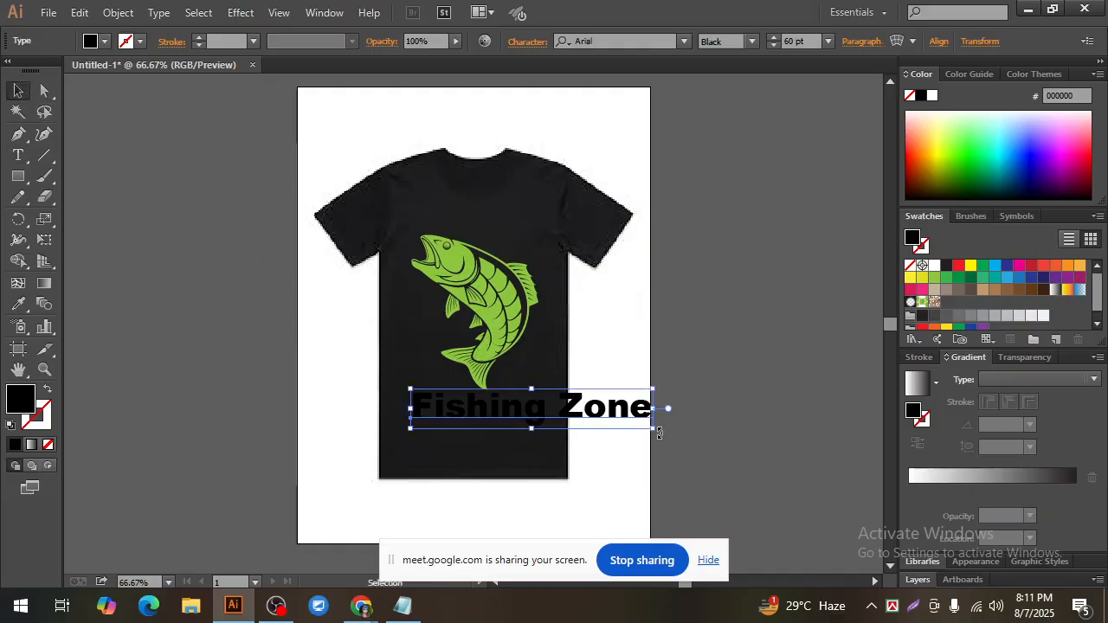
{"action": "left_click_drag", "start_coordinate": [652, 430], "coordinate": [509, 405]}
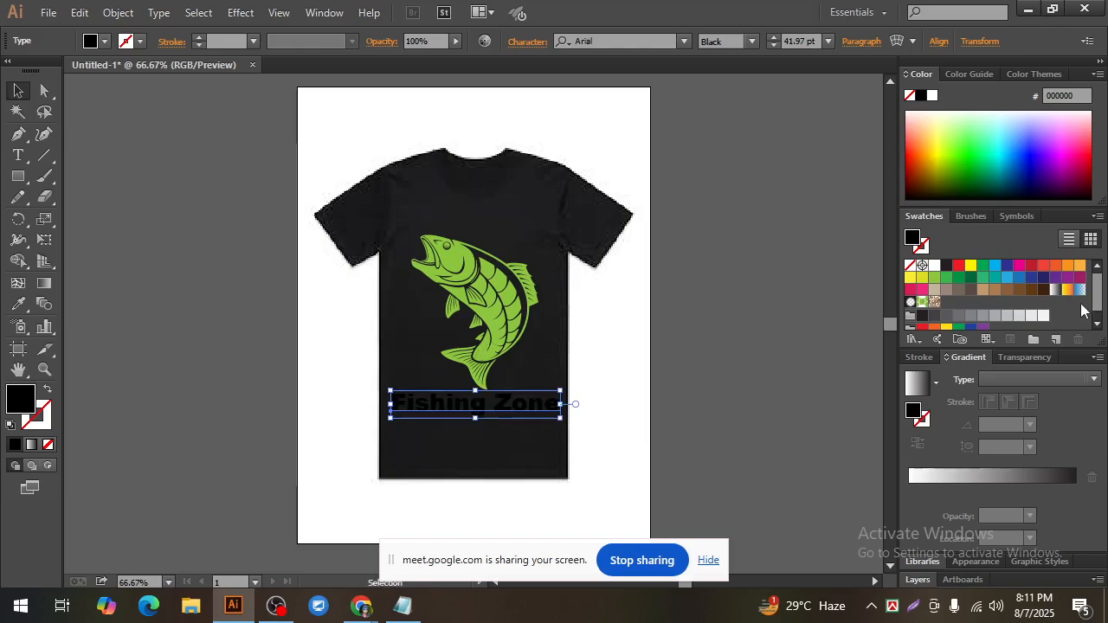
{"action": "left_click", "coordinate": [935, 266]}
{"action": "left_click", "coordinate": [766, 389]}
{"action": "key", "text": "ctrl+plus"}
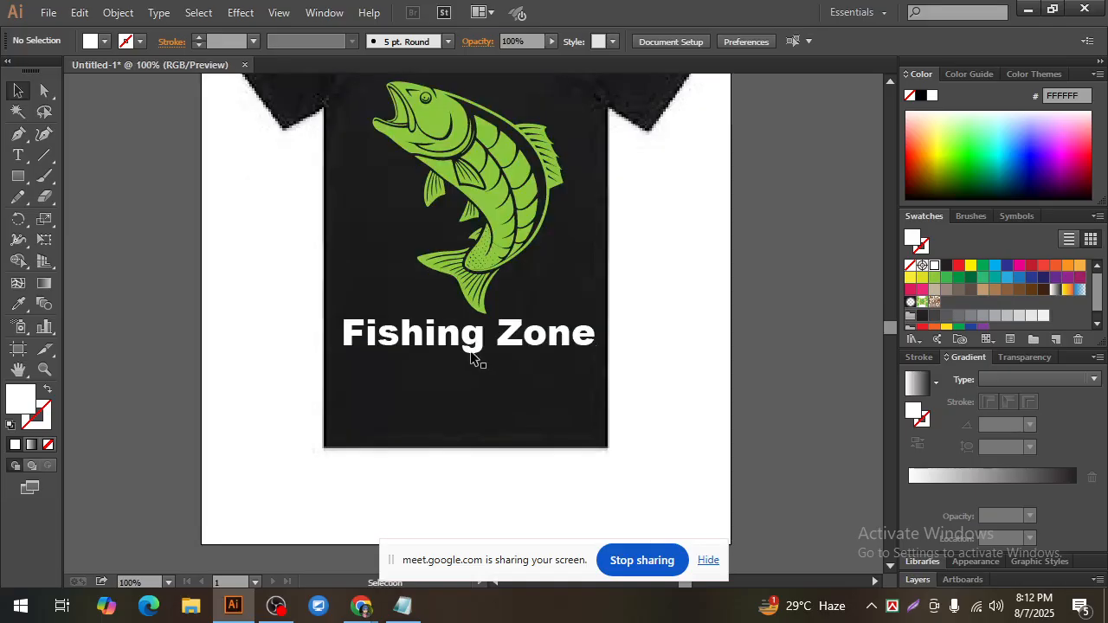
Step: Fill the Fishing Zone text with the orange swatch FBB040
{"action": "left_click", "coordinate": [472, 351]}
{"action": "scroll", "coordinate": [574, 438], "scroll_direction": "up", "scroll_amount": 5}
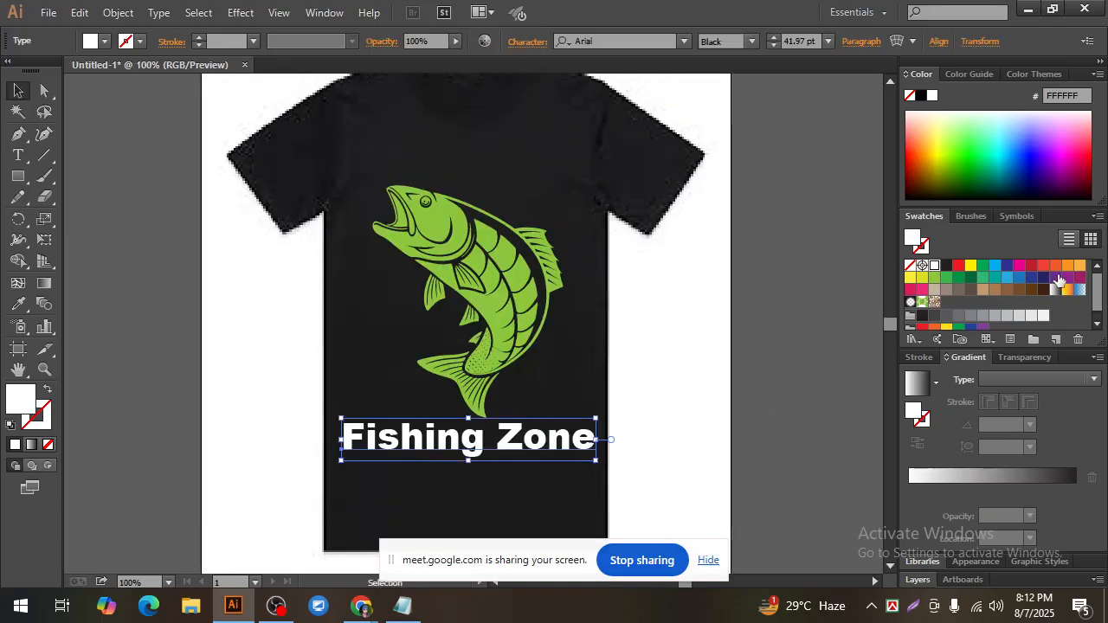
{"action": "left_click", "coordinate": [1078, 266]}
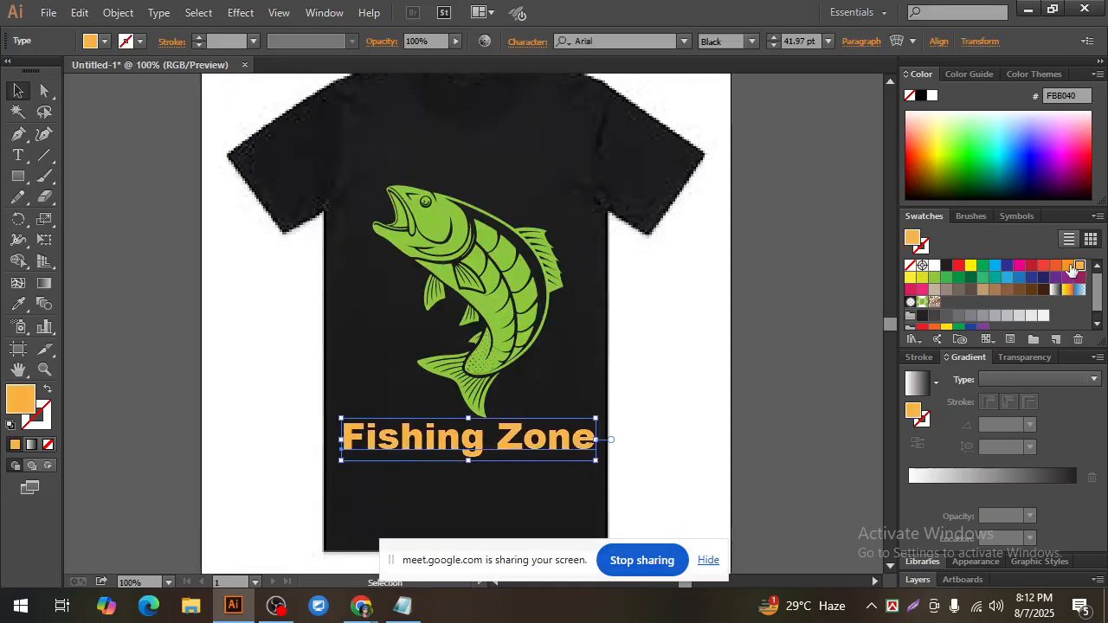
{"action": "left_click", "coordinate": [819, 339]}
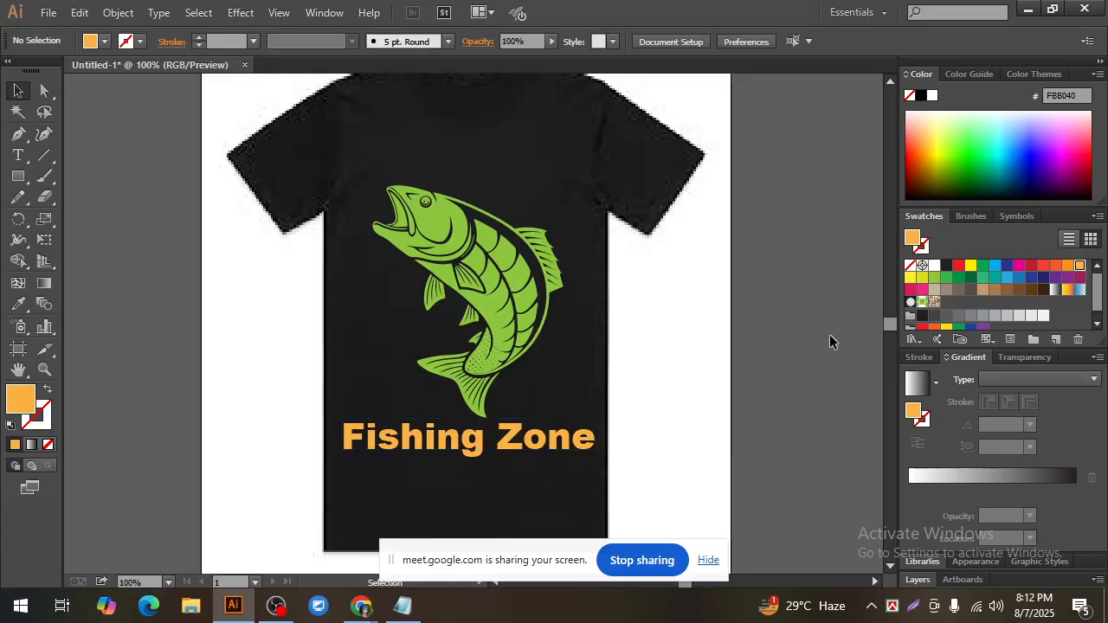
{"action": "key", "text": "ctrl+minus"}
{"action": "key", "text": "ctrl+minus"}
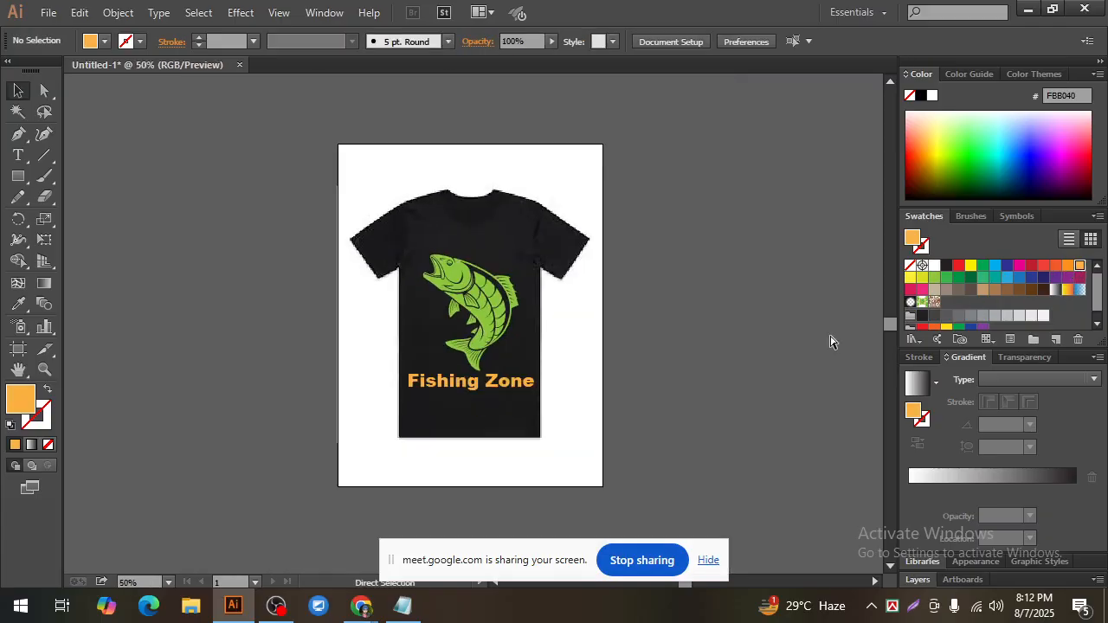
Step: Try the white and orange FBB040 swatches on the Fishing Zone text, ending with the blue swatch 00AEEF
{"action": "left_click", "coordinate": [458, 382]}
{"action": "key", "text": "ctrl+plus"}
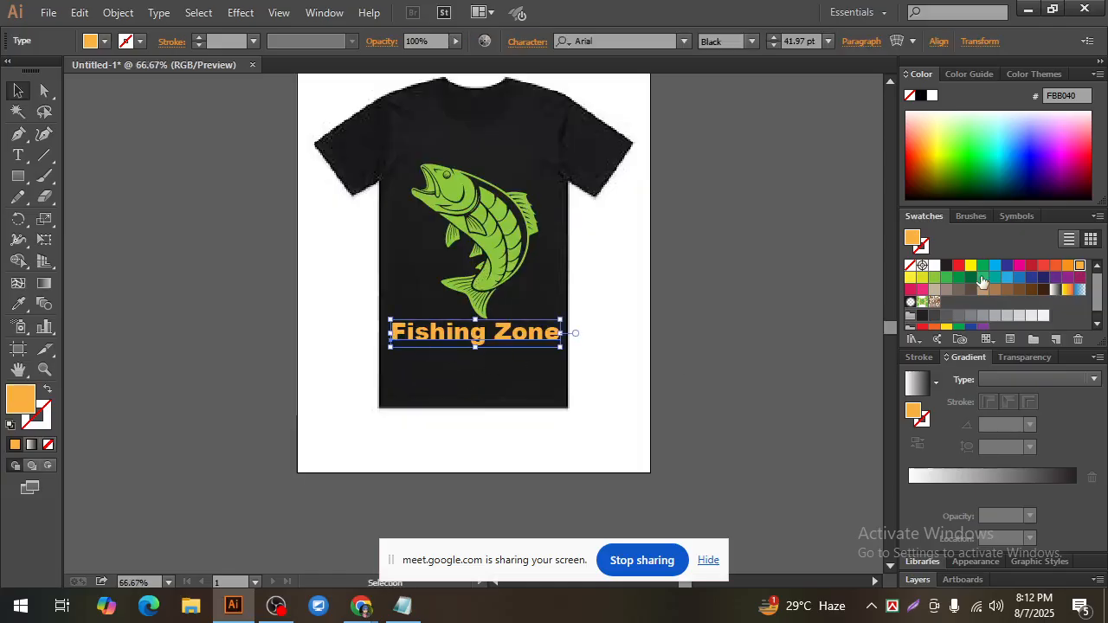
{"action": "left_click", "coordinate": [935, 266]}
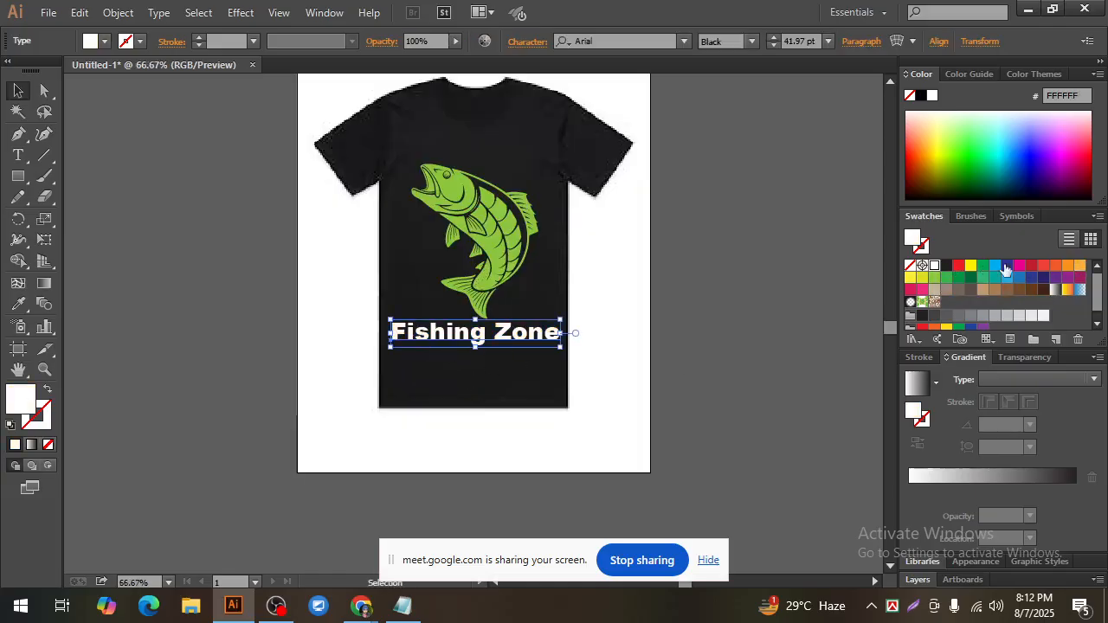
{"action": "left_click", "coordinate": [1079, 265]}
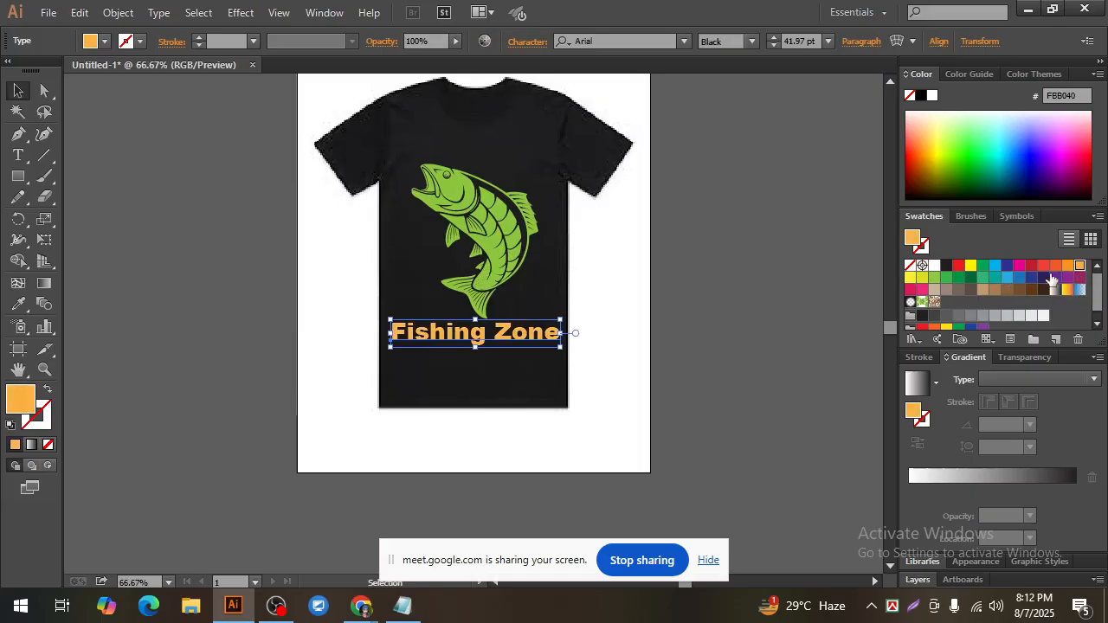
{"action": "left_click", "coordinate": [995, 266]}
{"action": "left_click", "coordinate": [677, 316]}
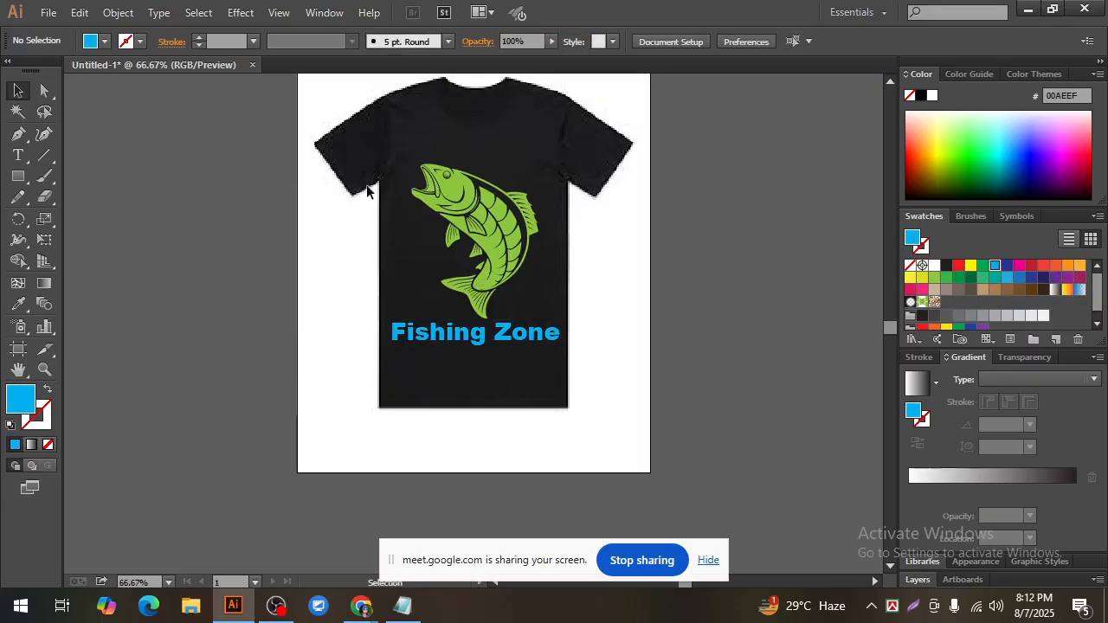
Step: Fill the Fishing Zone text with the green swatch 8DC63F to match the fish
{"action": "left_click", "coordinate": [454, 337]}
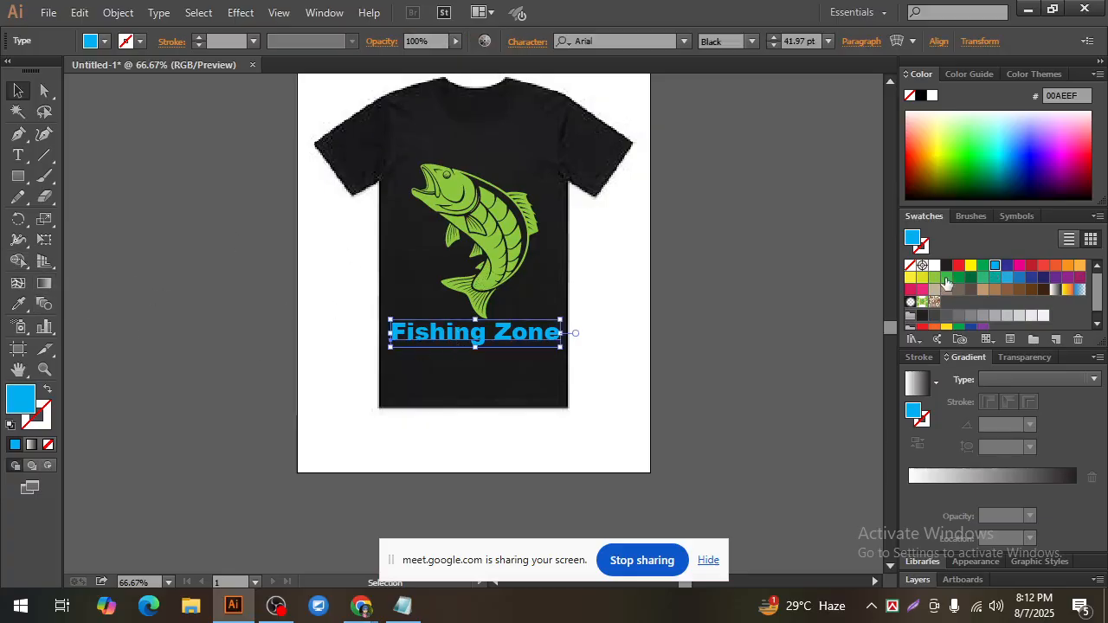
{"action": "left_click", "coordinate": [934, 277]}
{"action": "left_click", "coordinate": [679, 331]}
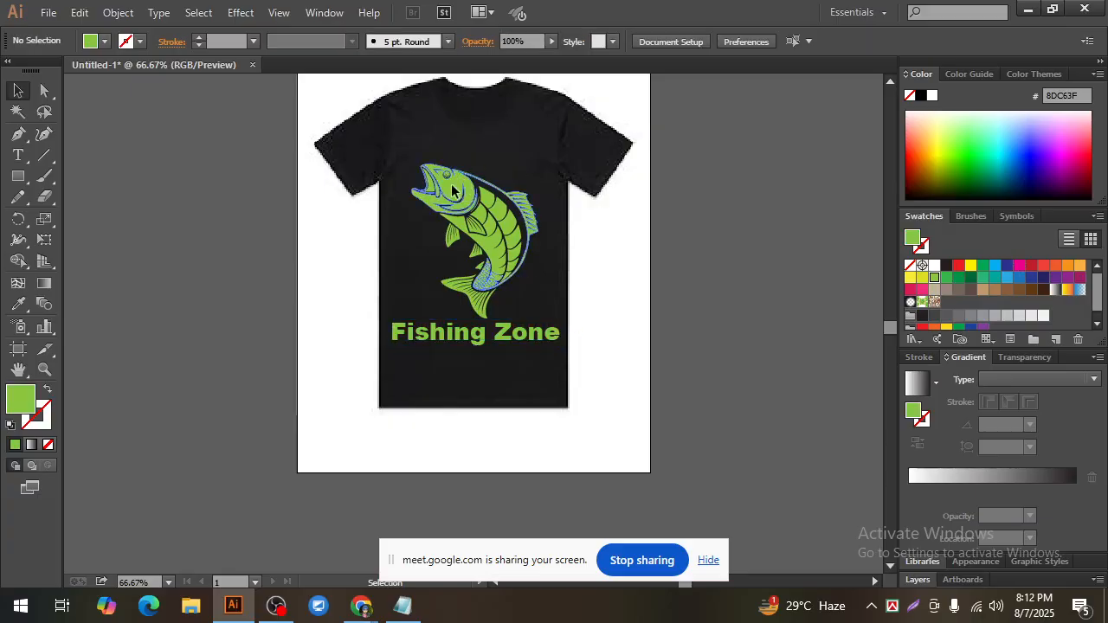
{"action": "left_click", "coordinate": [452, 189]}
{"action": "left_click", "coordinate": [733, 336]}
Step: Convert the Fishing Zone text below the fish to outlines
{"action": "left_click", "coordinate": [510, 343]}
{"action": "right_click", "coordinate": [502, 336]}
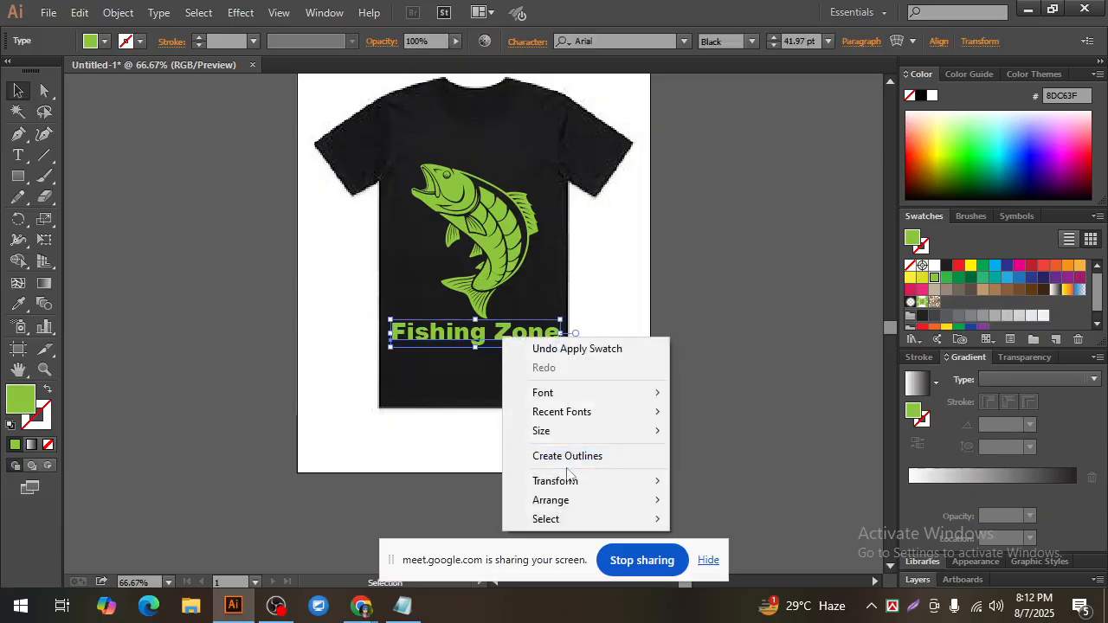
{"action": "left_click", "coordinate": [606, 456]}
{"action": "left_click", "coordinate": [711, 418]}
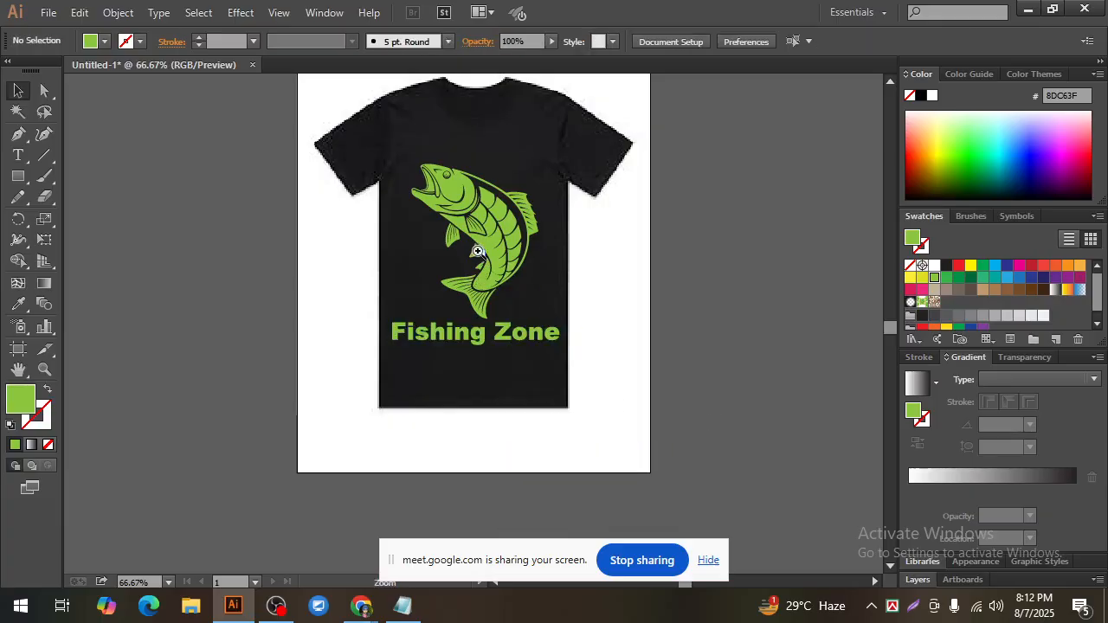
{"action": "key", "text": "ctrl+plus"}
{"action": "left_click_drag", "start_coordinate": [655, 338], "coordinate": [672, 328]}
{"action": "key", "text": "ctrl+minus"}
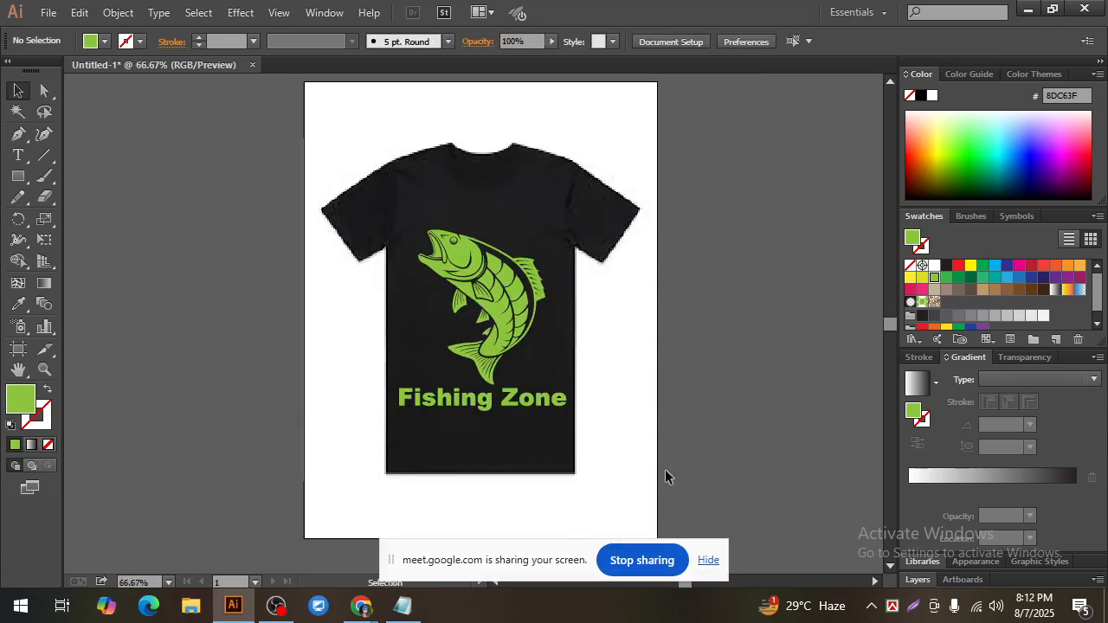
Step: Scale the outlined Fishing Zone lettering down slightly and proportionally so it keeps more margin from the shirt's sides
{"action": "left_click", "coordinate": [528, 405]}
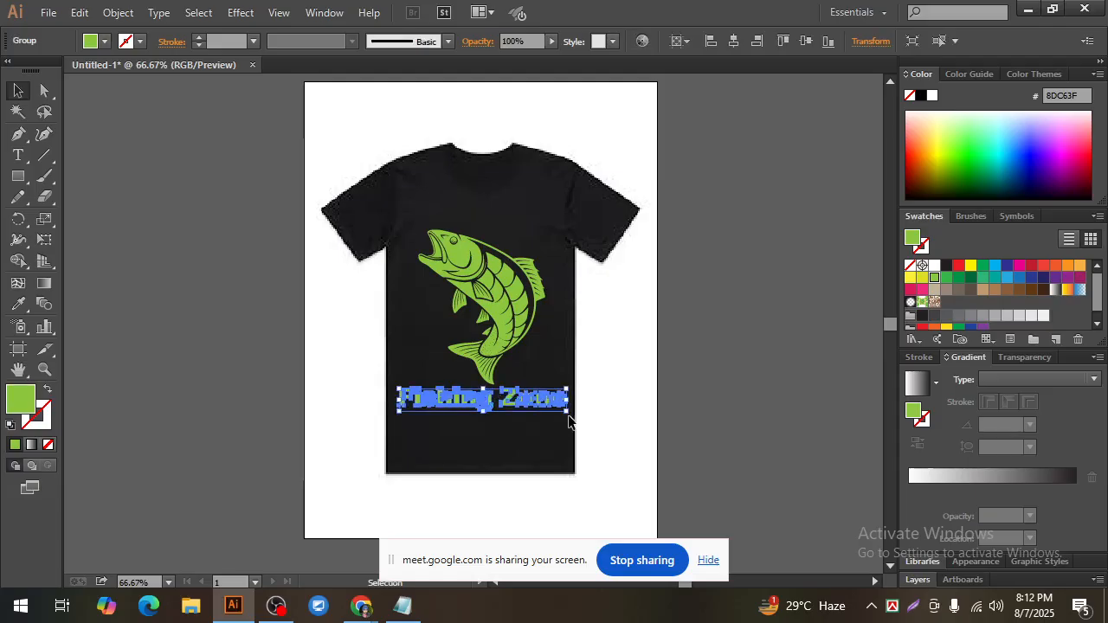
{"action": "left_click_drag", "start_coordinate": [567, 418], "coordinate": [576, 411]}
{"action": "left_click", "coordinate": [614, 409]}
Step: Examine the placement and colour match of the green fish and the Fishing Zone lettering on the shirt
{"action": "left_click", "coordinate": [465, 287]}
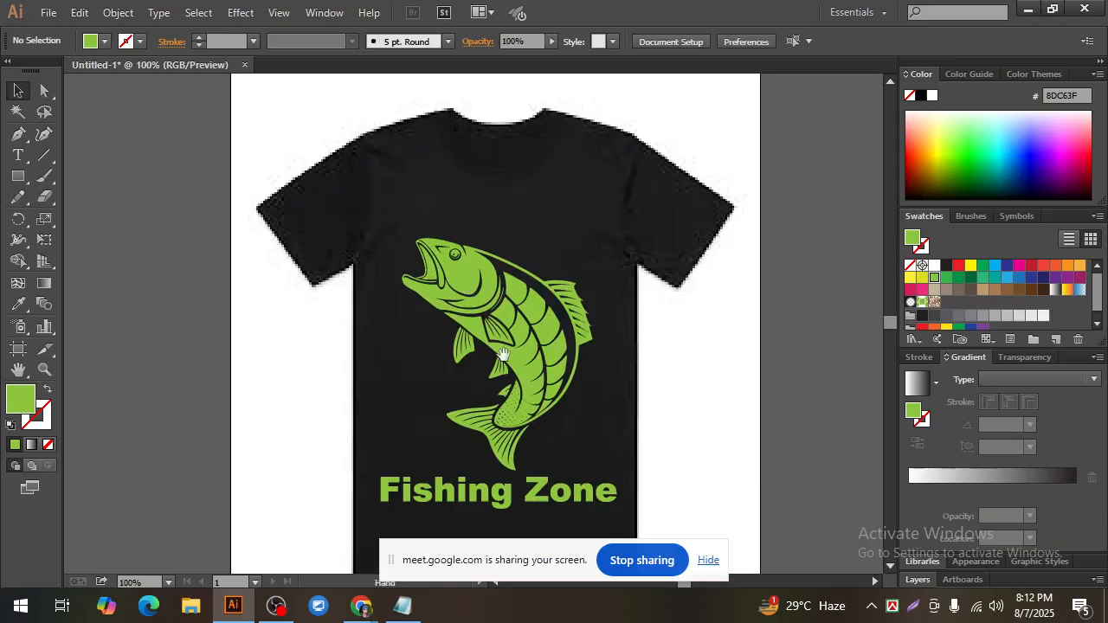
{"action": "scroll", "coordinate": [640, 346], "scroll_direction": "down", "scroll_amount": 2}
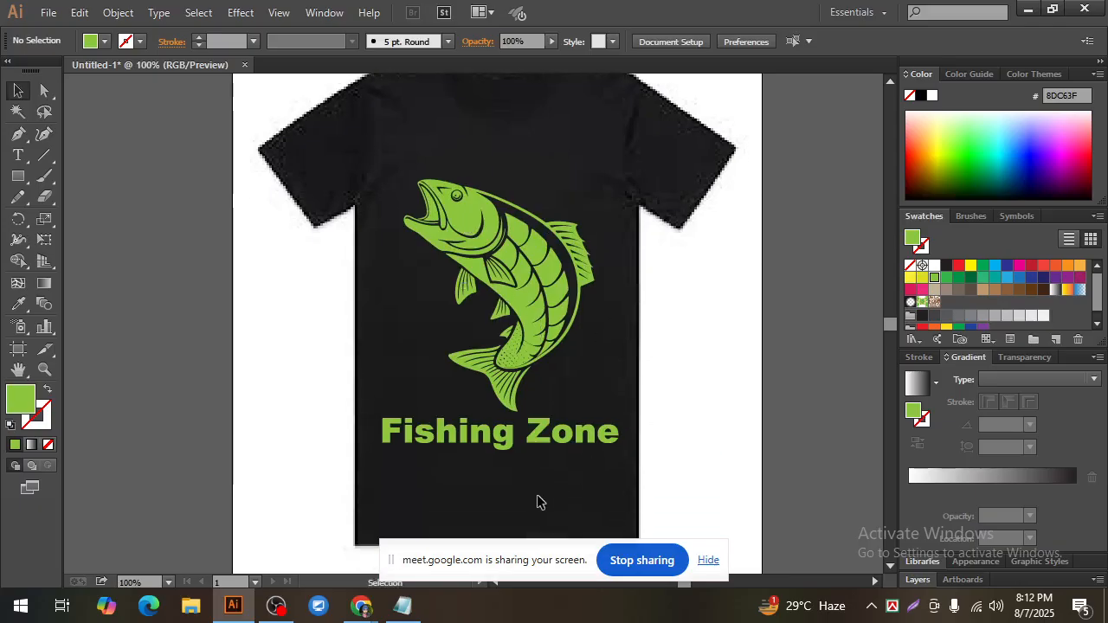
{"action": "left_click_drag", "start_coordinate": [519, 498], "coordinate": [445, 249]}
{"action": "left_click", "coordinate": [777, 364]}
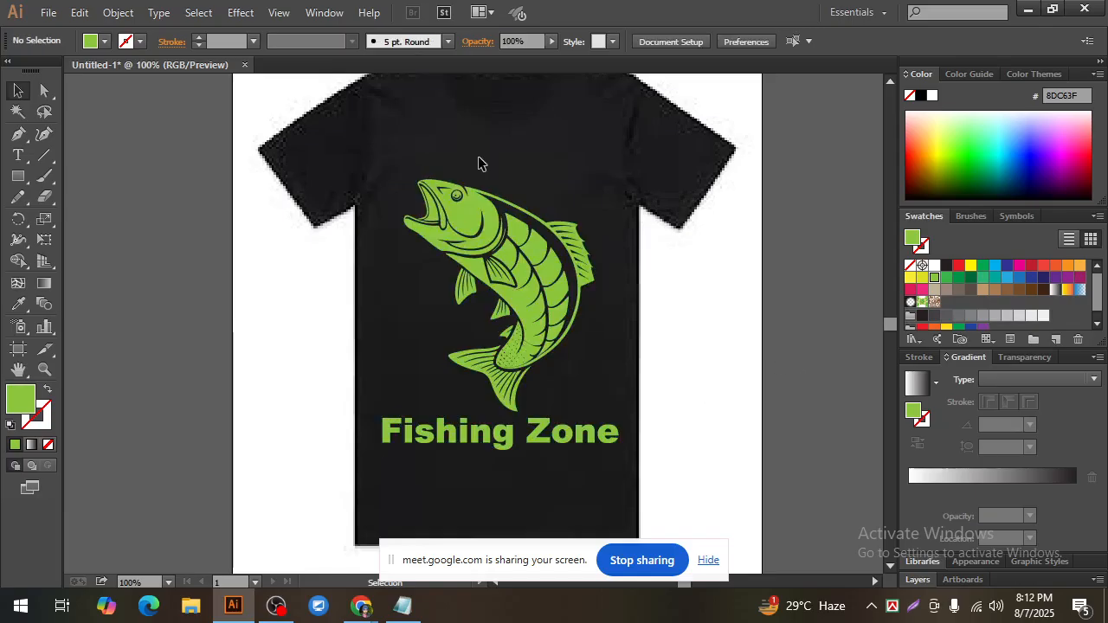
{"action": "left_click_drag", "start_coordinate": [391, 141], "coordinate": [616, 480]}
{"action": "left_click", "coordinate": [689, 419]}
{"action": "scroll", "coordinate": [689, 419], "scroll_direction": "up", "scroll_amount": 1}
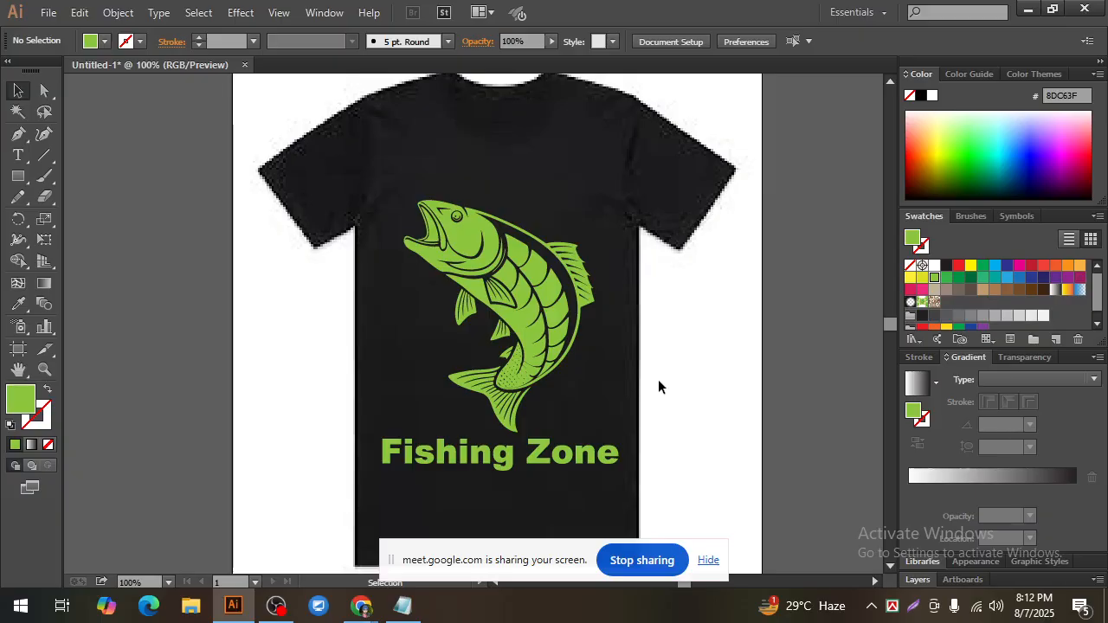
{"action": "left_click", "coordinate": [467, 245]}
{"action": "left_click", "coordinate": [709, 333]}
{"action": "scroll", "coordinate": [715, 344], "scroll_direction": "down", "scroll_amount": 1}
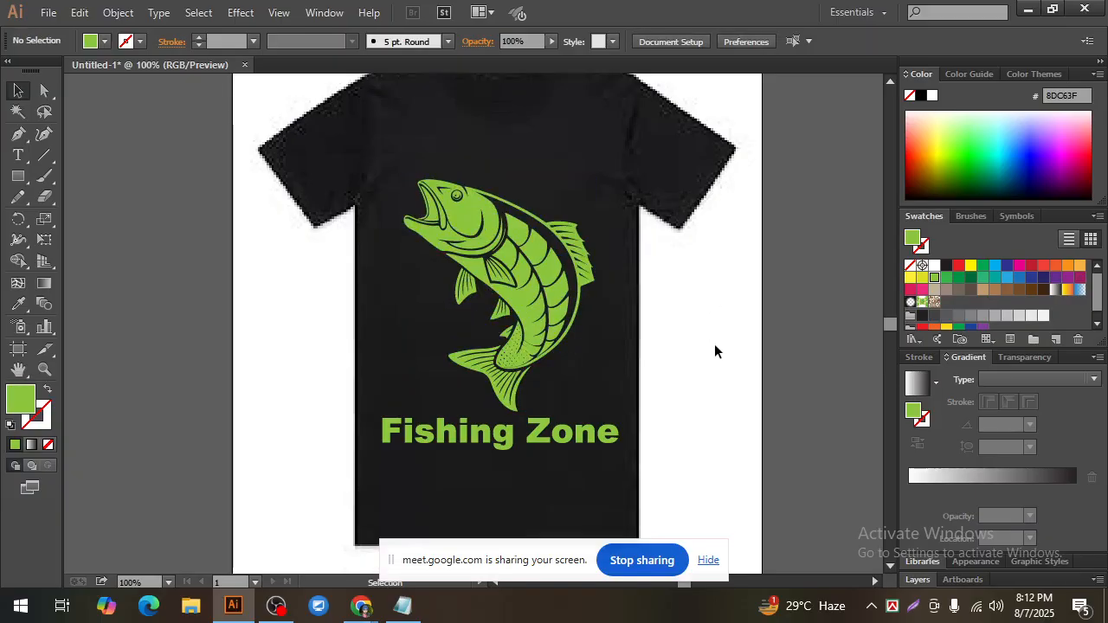
{"action": "scroll", "coordinate": [714, 343], "scroll_direction": "up", "scroll_amount": 2}
{"action": "left_click", "coordinate": [475, 263]}
{"action": "left_click", "coordinate": [685, 376]}
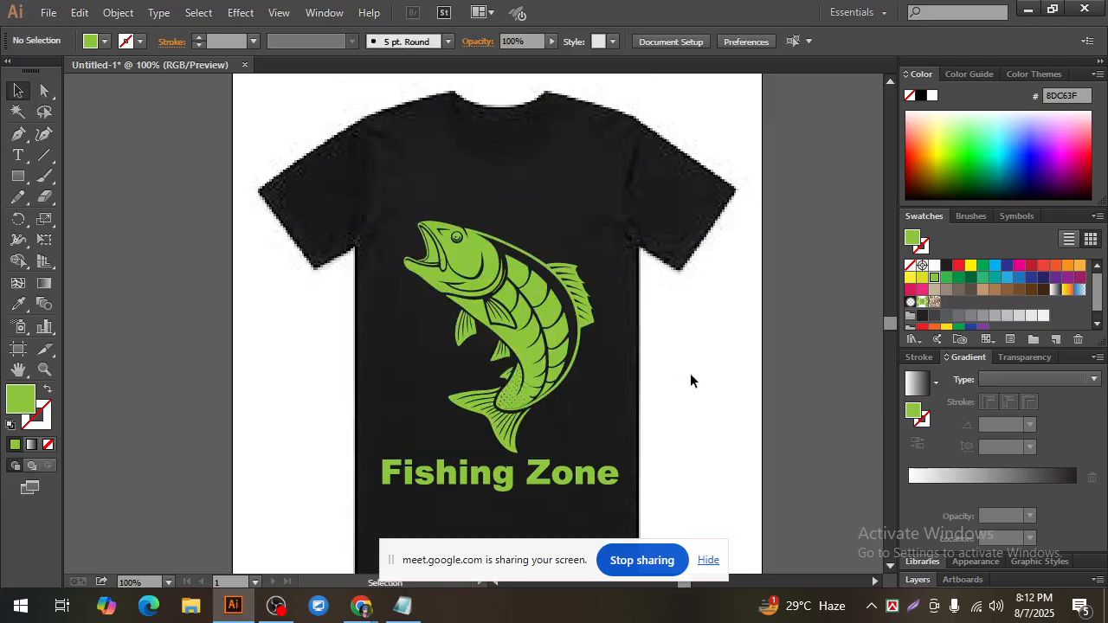
{"action": "left_click", "coordinate": [463, 264]}
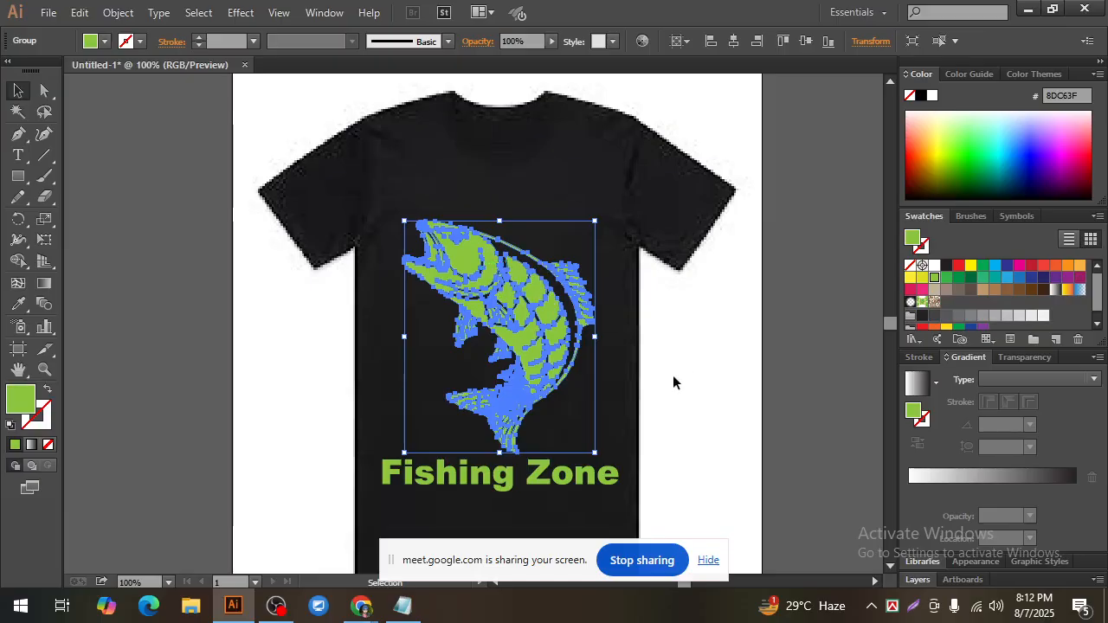
{"action": "left_click", "coordinate": [687, 375]}
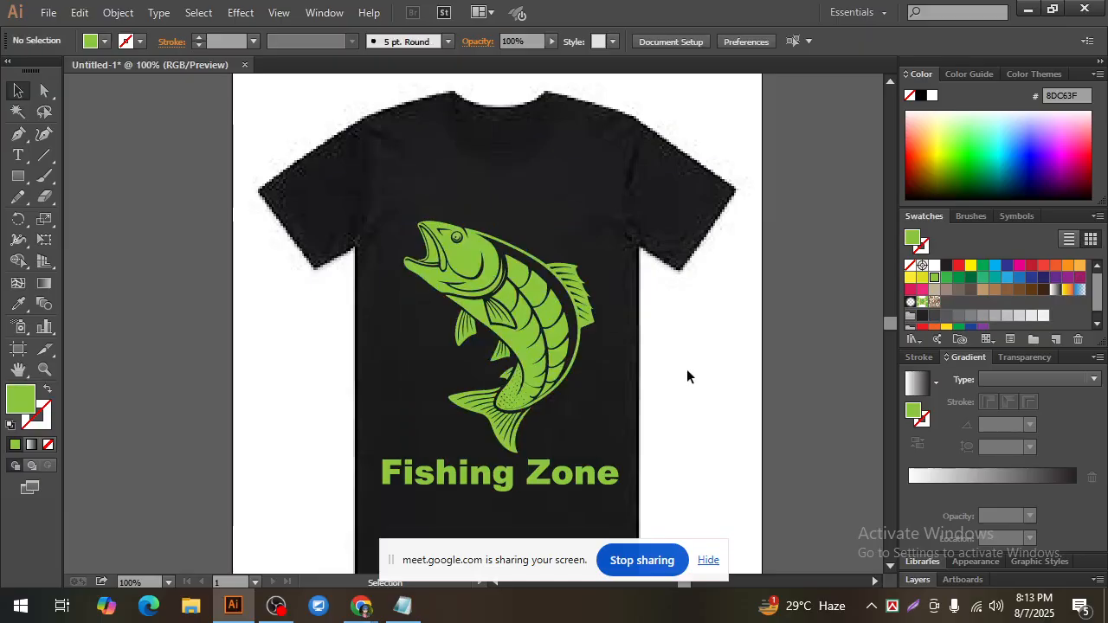
{"action": "left_click", "coordinate": [479, 473]}
{"action": "left_click", "coordinate": [671, 437]}
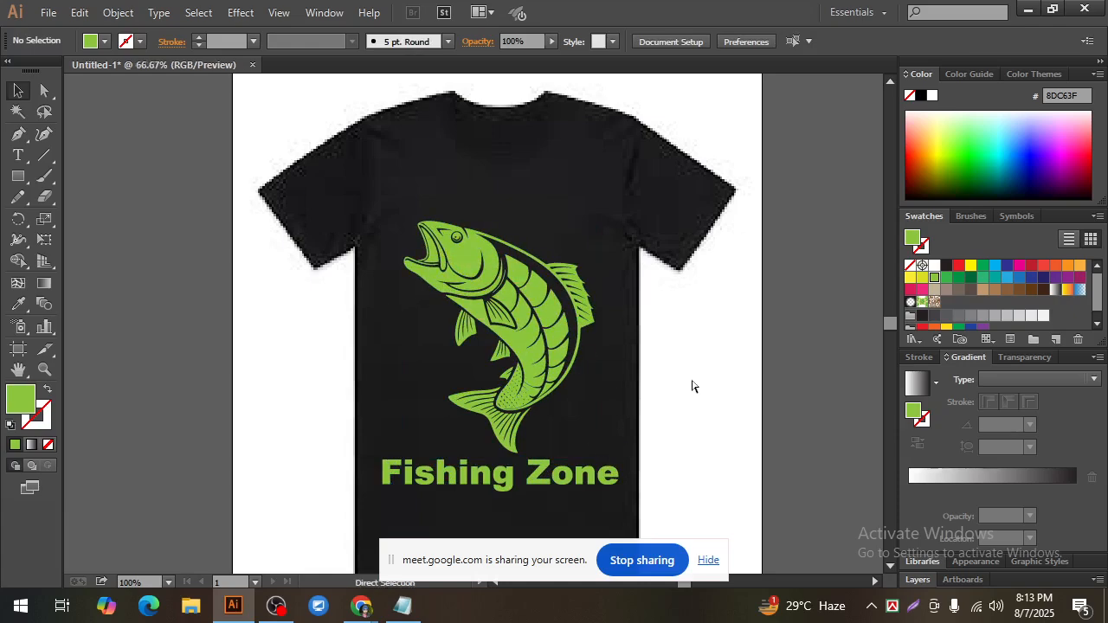
Step: Move the Fishing Zone lettering straight down slightly to widen the gap beneath the fish's tail
{"action": "key", "text": "ctrl+minus"}
{"action": "left_click", "coordinate": [491, 428]}
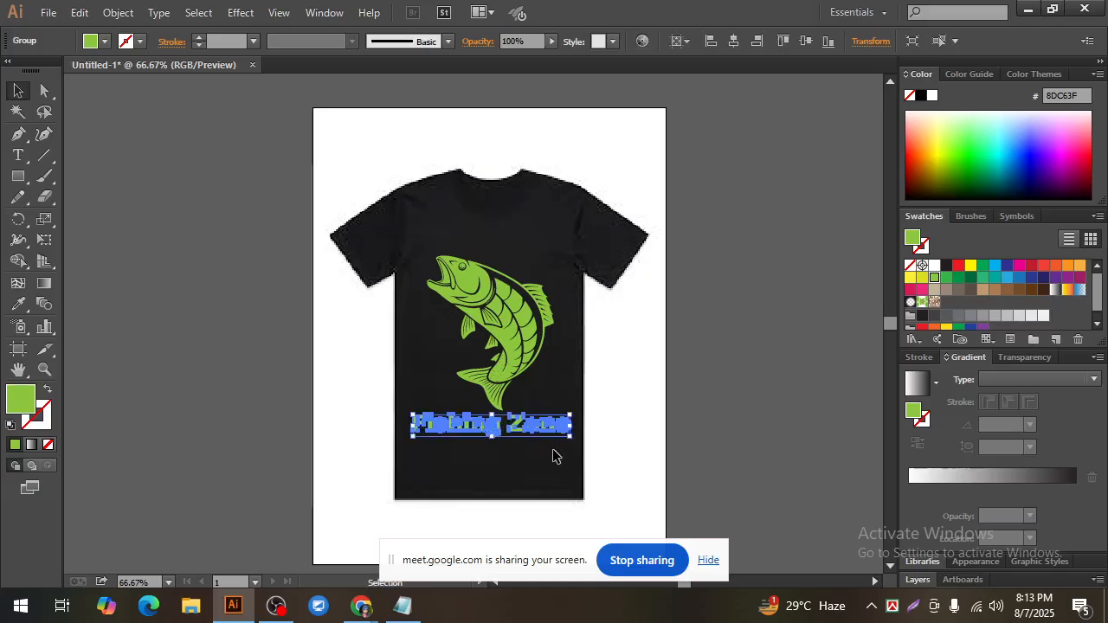
{"action": "left_click", "coordinate": [553, 454]}
{"action": "key", "text": "ctrl+plus"}
{"action": "left_click", "coordinate": [517, 348]}
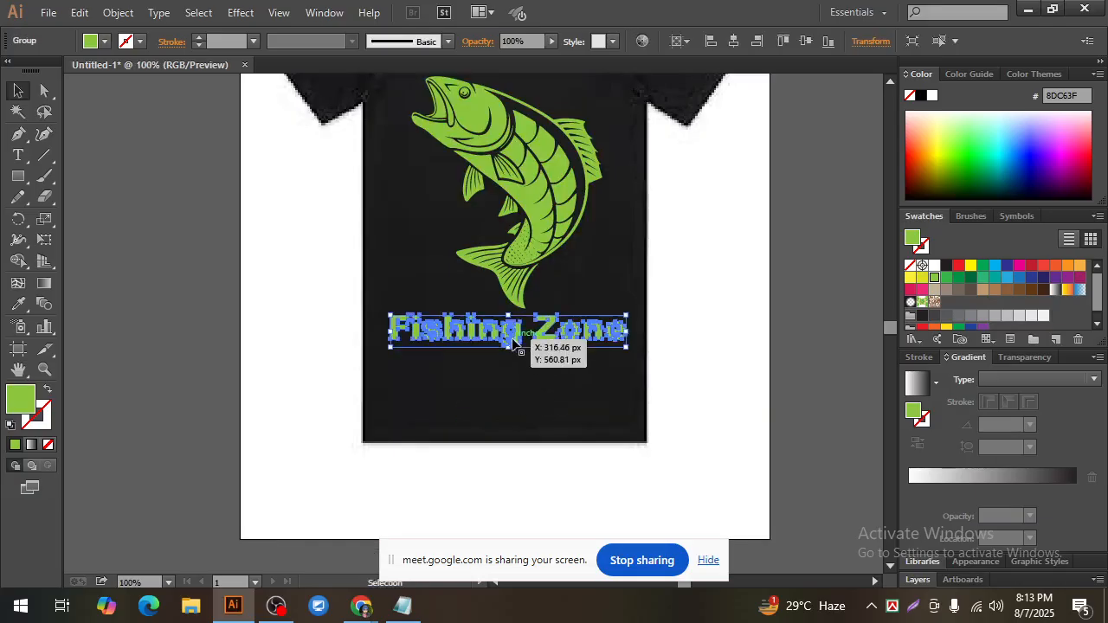
{"action": "left_click", "coordinate": [610, 385]}
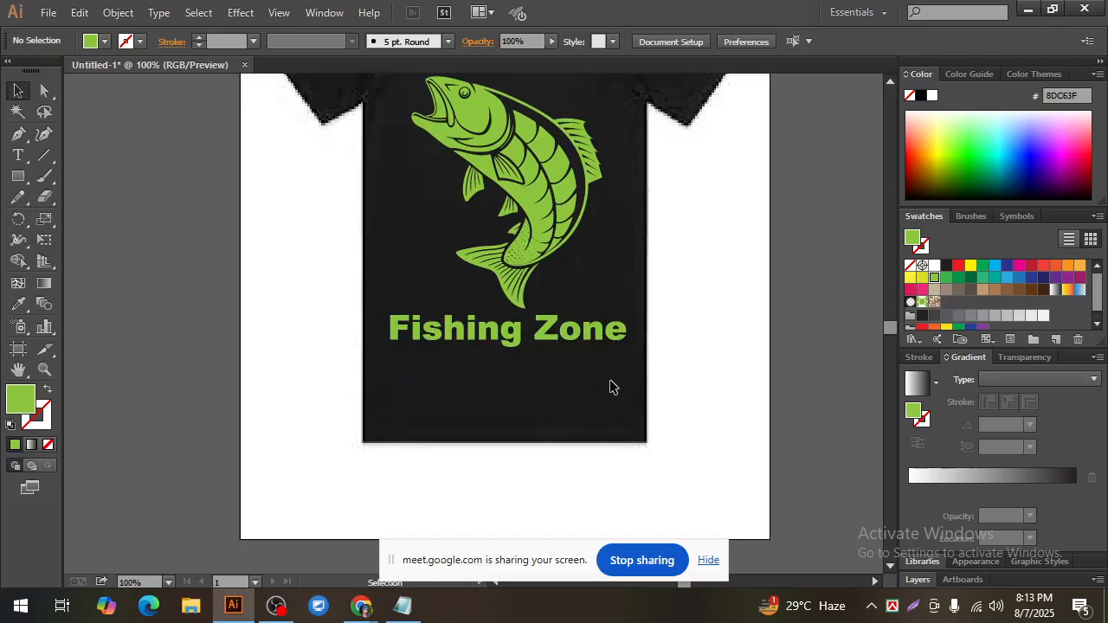
{"action": "left_click", "coordinate": [519, 334]}
{"action": "left_click_drag", "start_coordinate": [520, 334], "coordinate": [517, 348]}
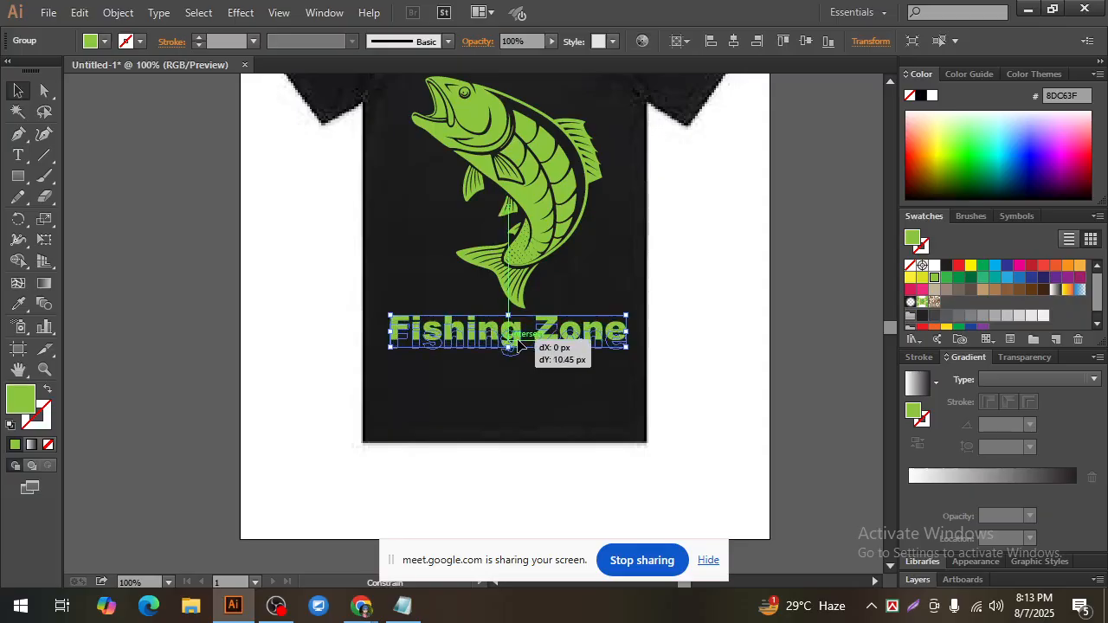
{"action": "left_click", "coordinate": [732, 381]}
Step: Draw a horizontal line segment spanning the lettering's width between the fish's tail and Fishing Zone, and nudge it down slightly
{"action": "left_click", "coordinate": [45, 155]}
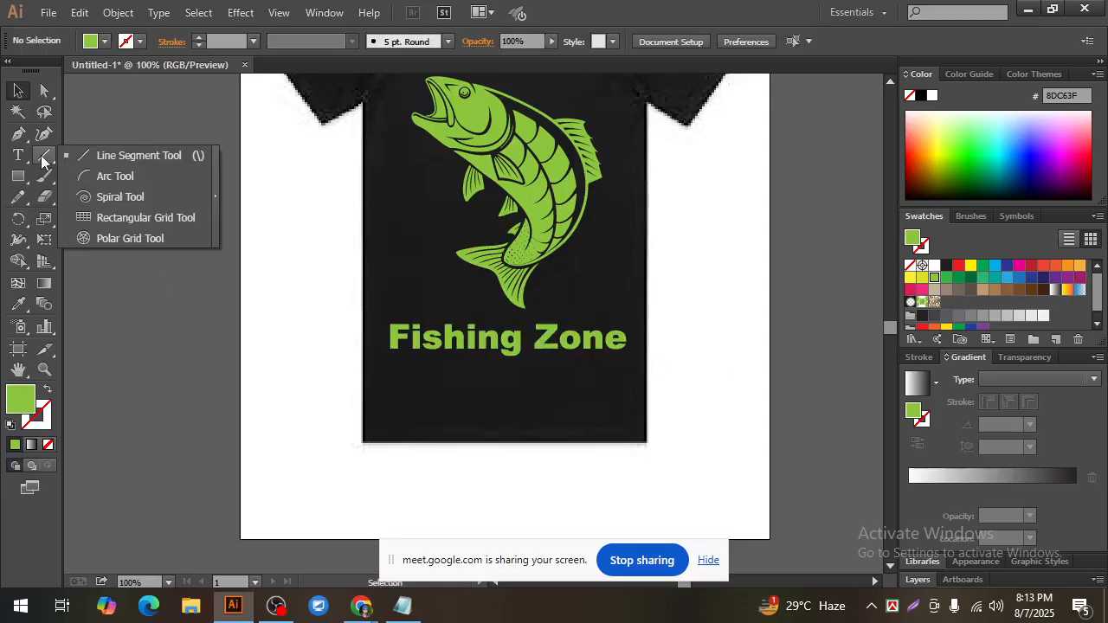
{"action": "left_click", "coordinate": [112, 155]}
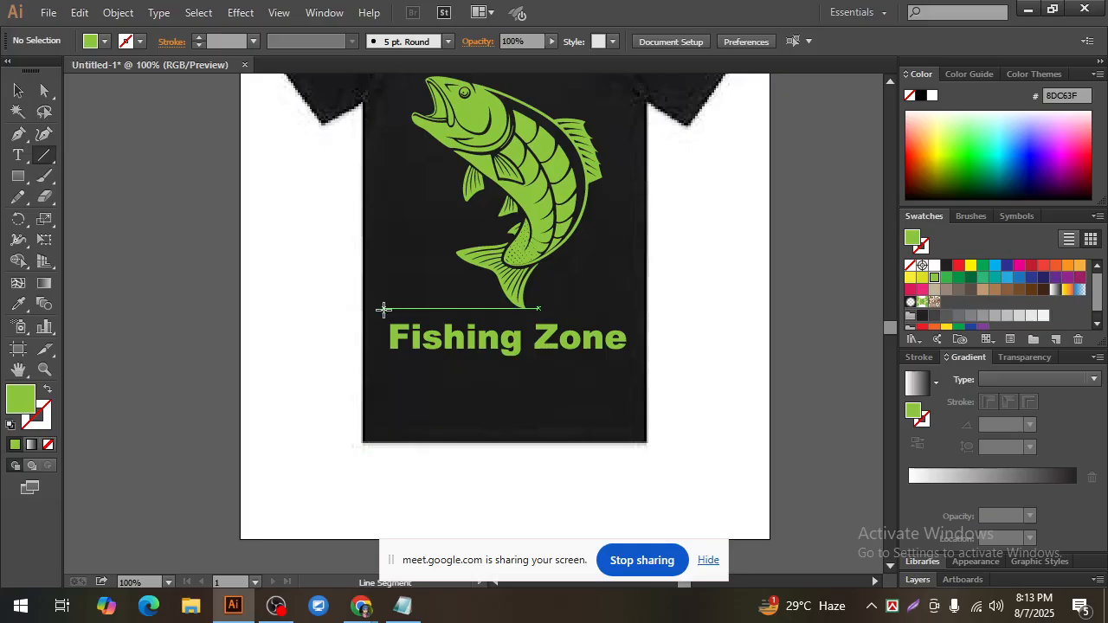
{"action": "left_click_drag", "start_coordinate": [389, 314], "coordinate": [627, 312]}
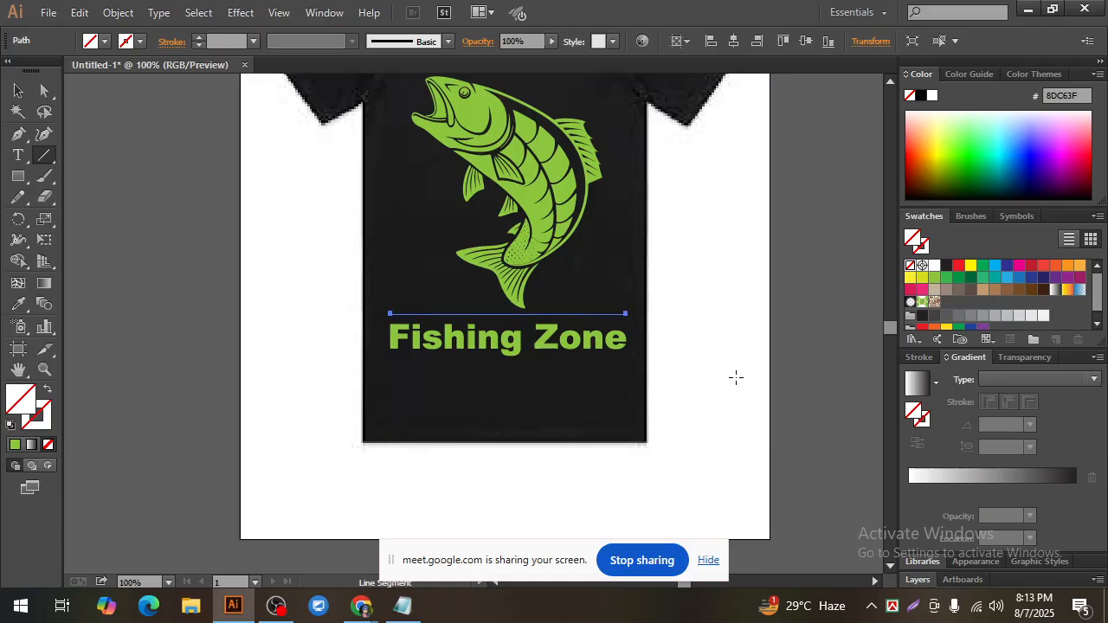
{"action": "key", "text": "Down"}
{"action": "key", "text": "Down"}
{"action": "key", "text": "Down"}
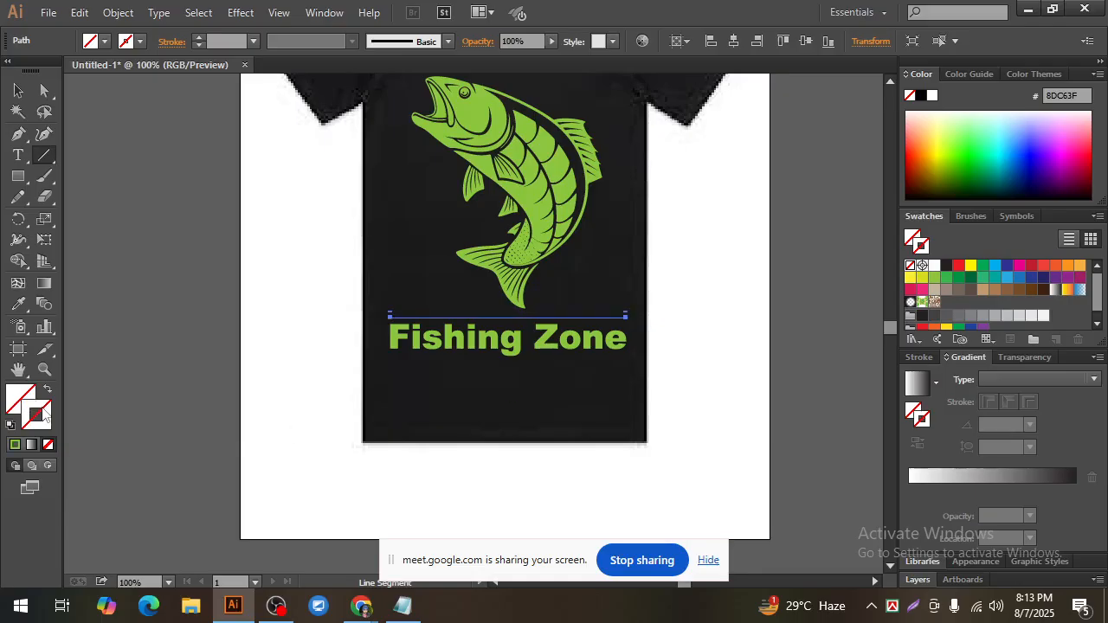
Step: Give the line above the lettering a white 3 pt stroke with the elliptical width profile that tapers at both ends
{"action": "left_click", "coordinate": [958, 267]}
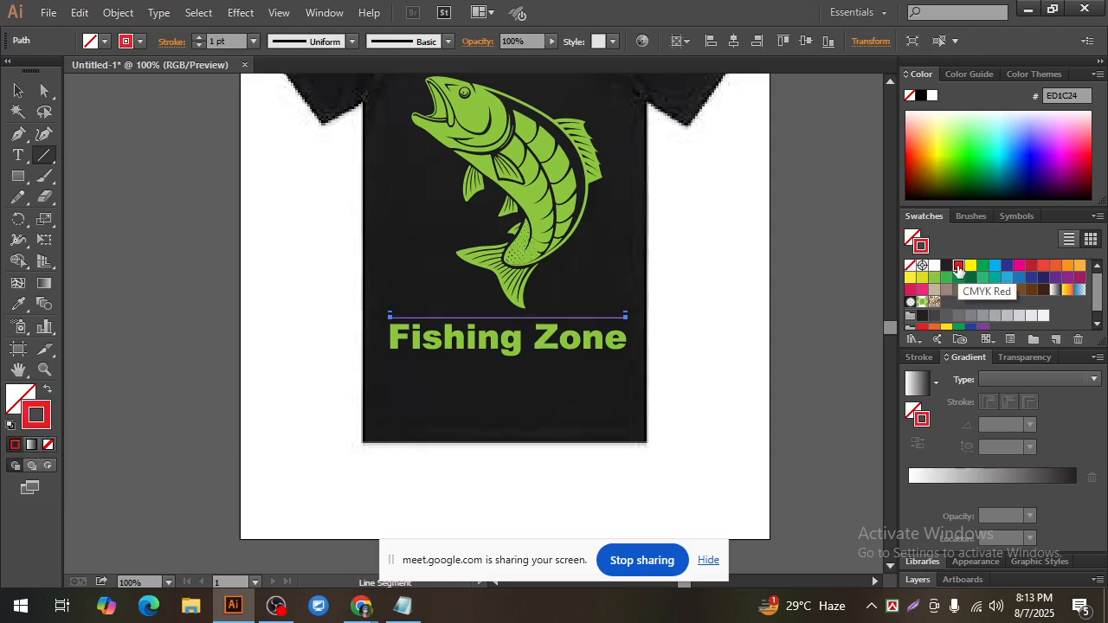
{"action": "left_click", "coordinate": [935, 265]}
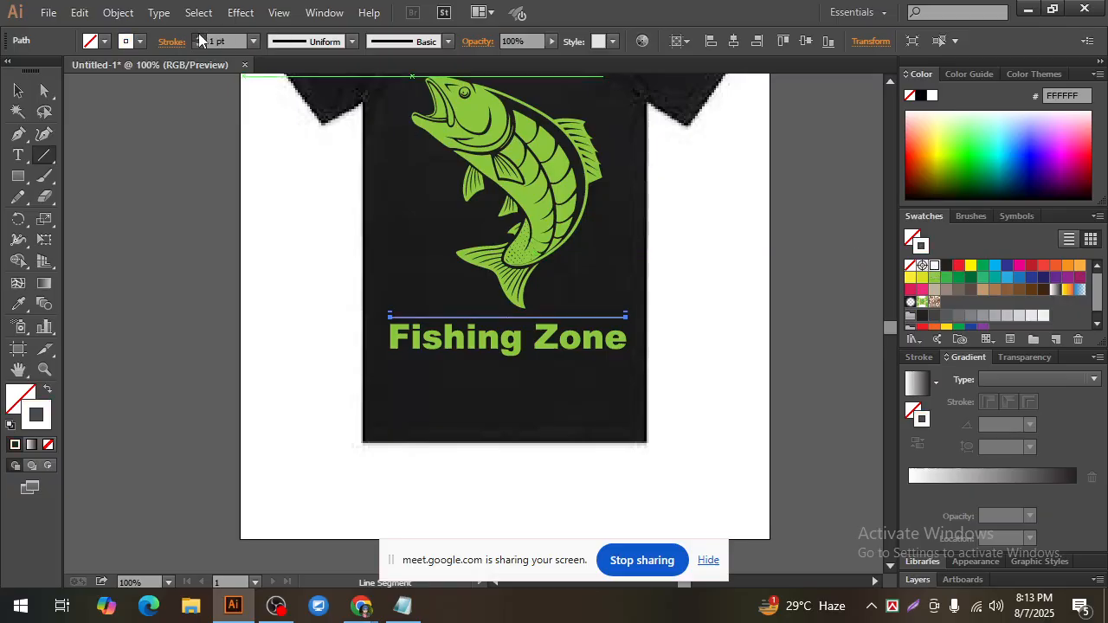
{"action": "left_click", "coordinate": [198, 33]}
{"action": "left_click", "coordinate": [198, 45]}
{"action": "left_click", "coordinate": [198, 45]}
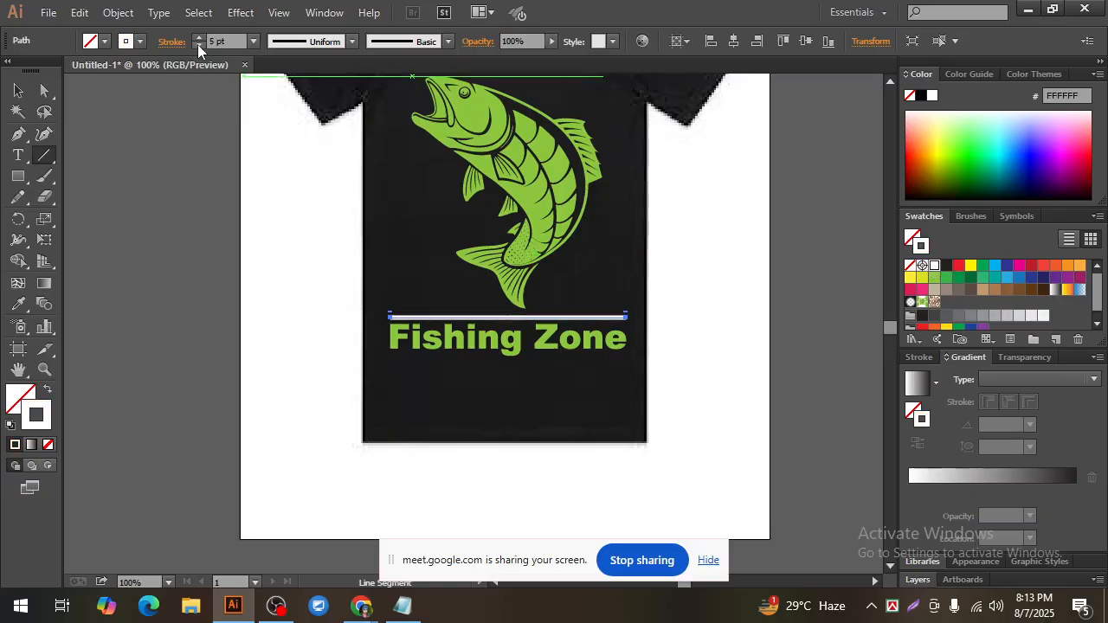
{"action": "left_click", "coordinate": [198, 45]}
{"action": "left_click", "coordinate": [198, 45]}
{"action": "left_click", "coordinate": [352, 41]}
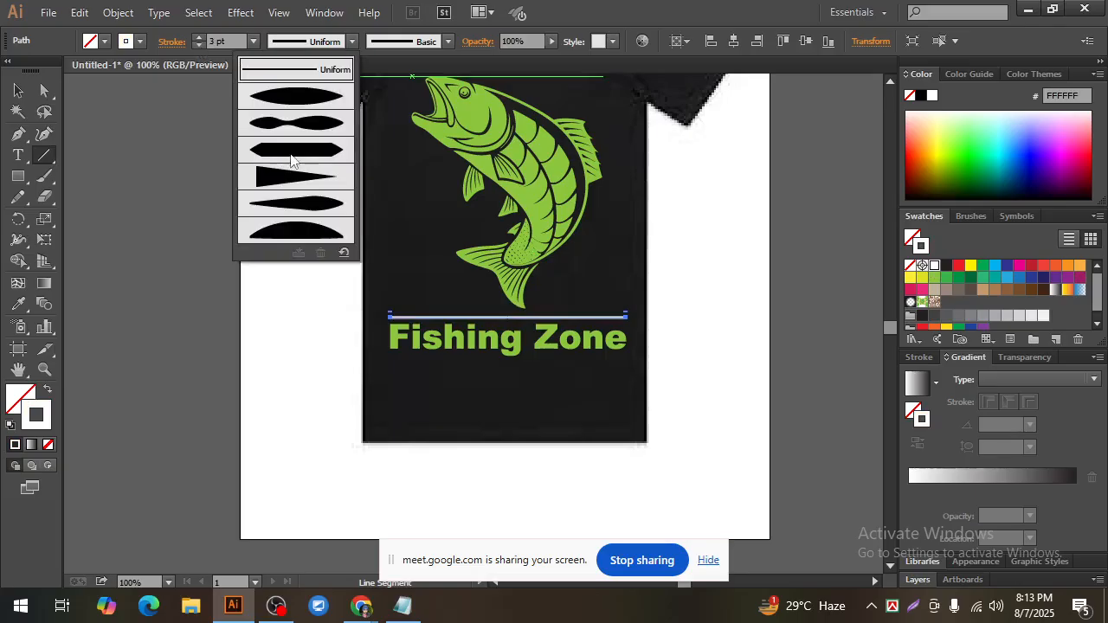
{"action": "left_click", "coordinate": [314, 97]}
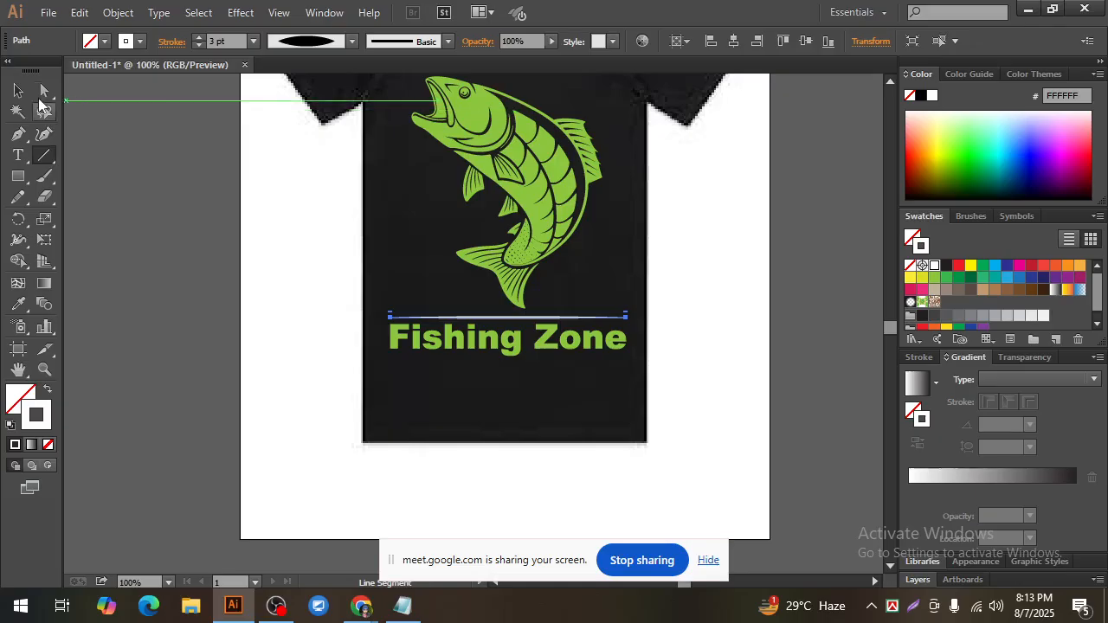
Step: Duplicate the tapered white line straight down to just below the Fishing Zone lettering
{"action": "left_click", "coordinate": [17, 90]}
{"action": "left_click", "coordinate": [298, 330]}
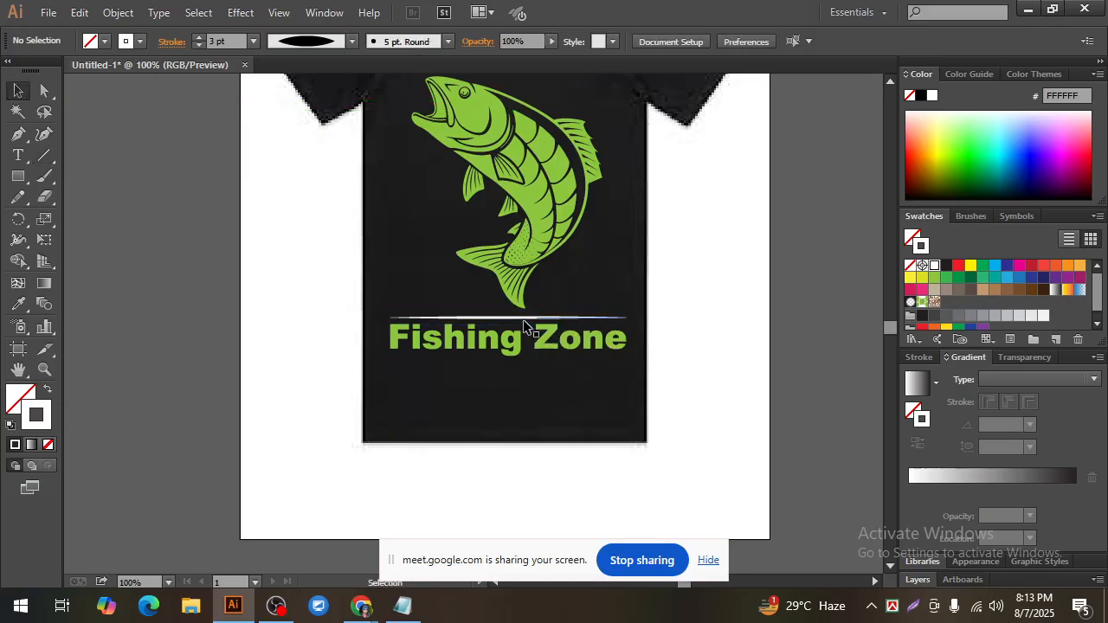
{"action": "left_click_drag", "start_coordinate": [522, 318], "coordinate": [518, 362]}
{"action": "left_click", "coordinate": [663, 384]}
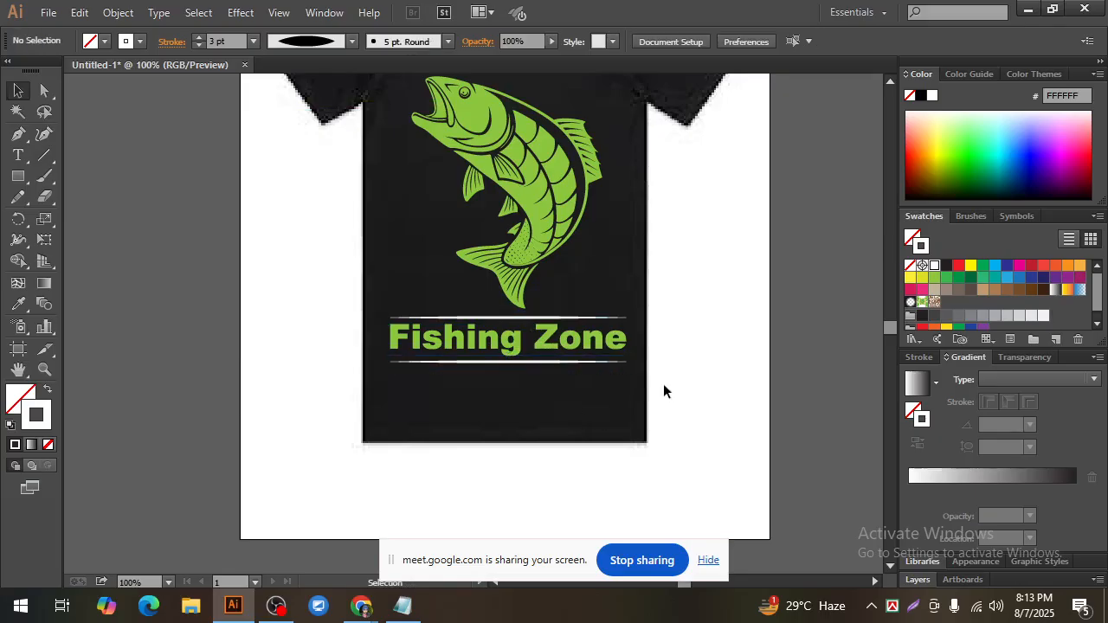
Step: Colour the strokes of both tapered lines, below and above the lettering, with the orange swatch FBB040
{"action": "left_click", "coordinate": [471, 318], "text": "ctrl"}
{"action": "left_click", "coordinate": [529, 386]}
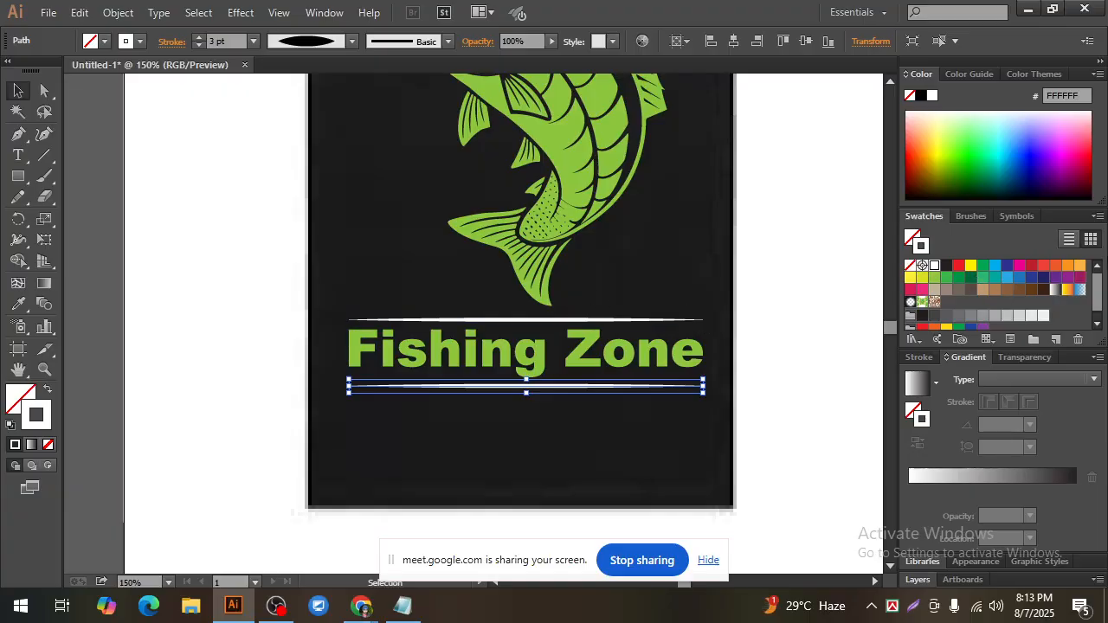
{"action": "left_click", "coordinate": [1079, 267]}
{"action": "left_click", "coordinate": [678, 442]}
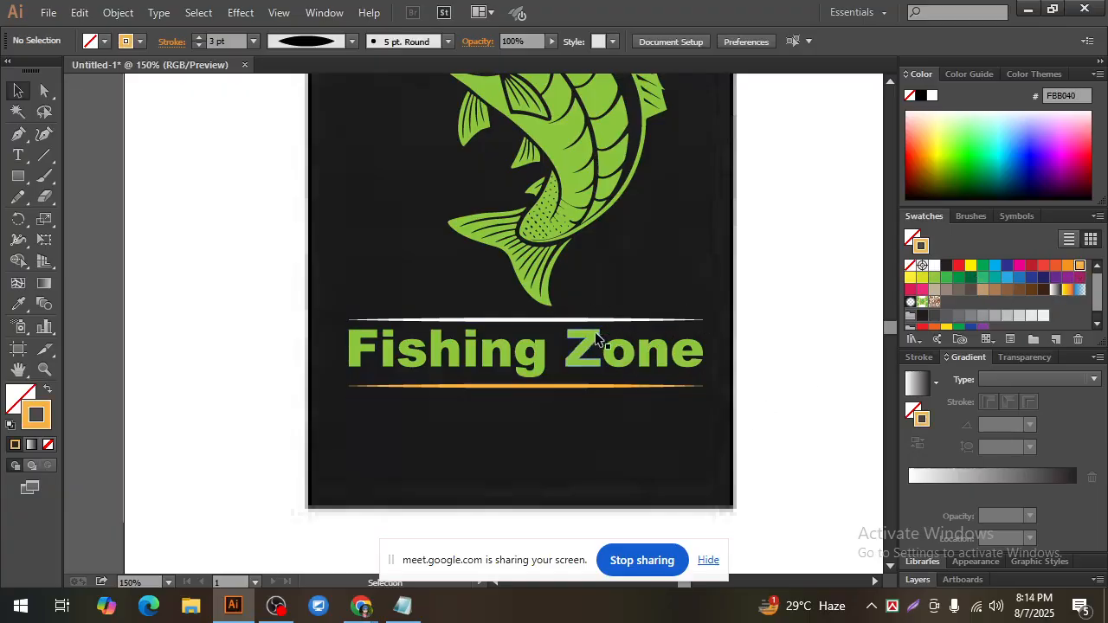
{"action": "left_click", "coordinate": [600, 320]}
{"action": "left_click", "coordinate": [1080, 268]}
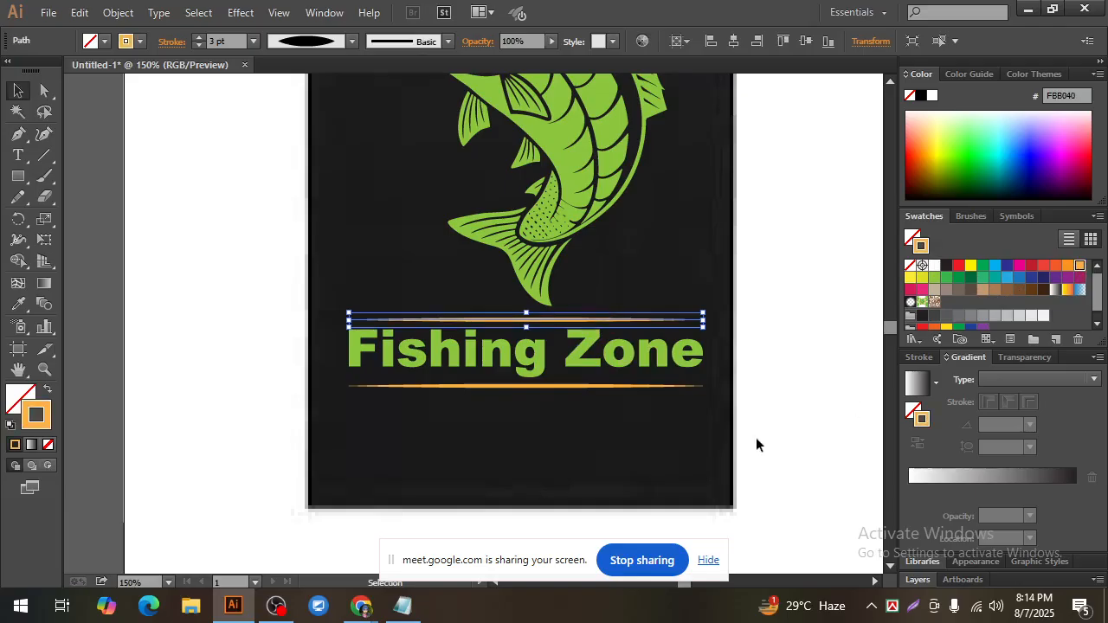
{"action": "left_click", "coordinate": [756, 437]}
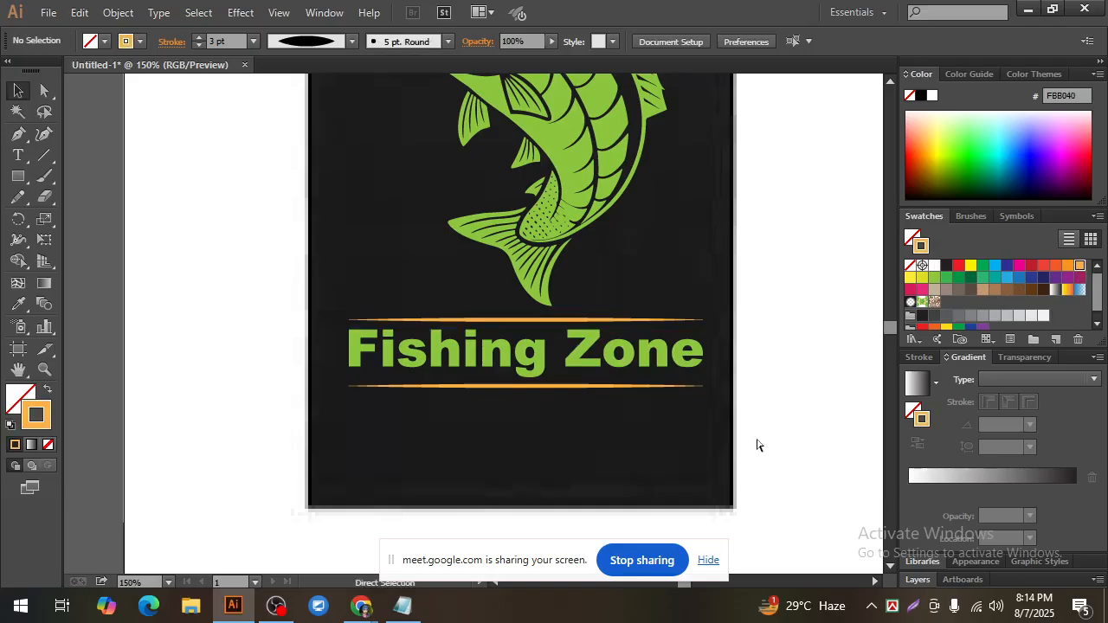
Step: Examine the whole shirt design with the fish, the lettering and the two orange lines, both zoomed out and close up
{"action": "key", "text": "ctrl+minus"}
{"action": "key", "text": "ctrl+minus"}
{"action": "key", "text": "ctrl+minus"}
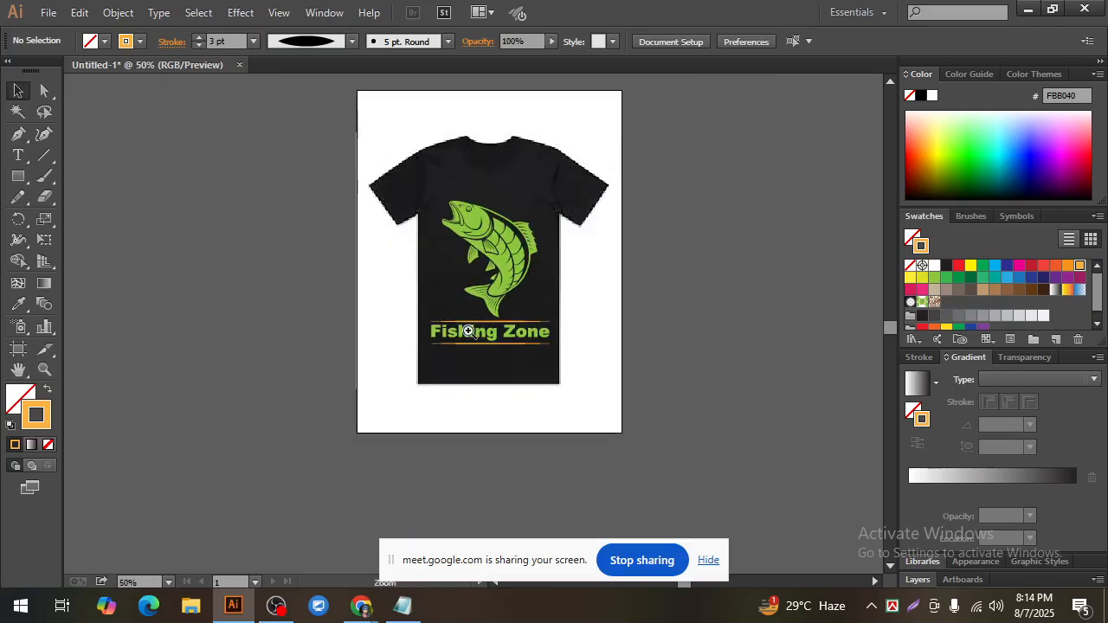
{"action": "key", "text": "ctrl+plus"}
{"action": "key", "text": "ctrl+plus"}
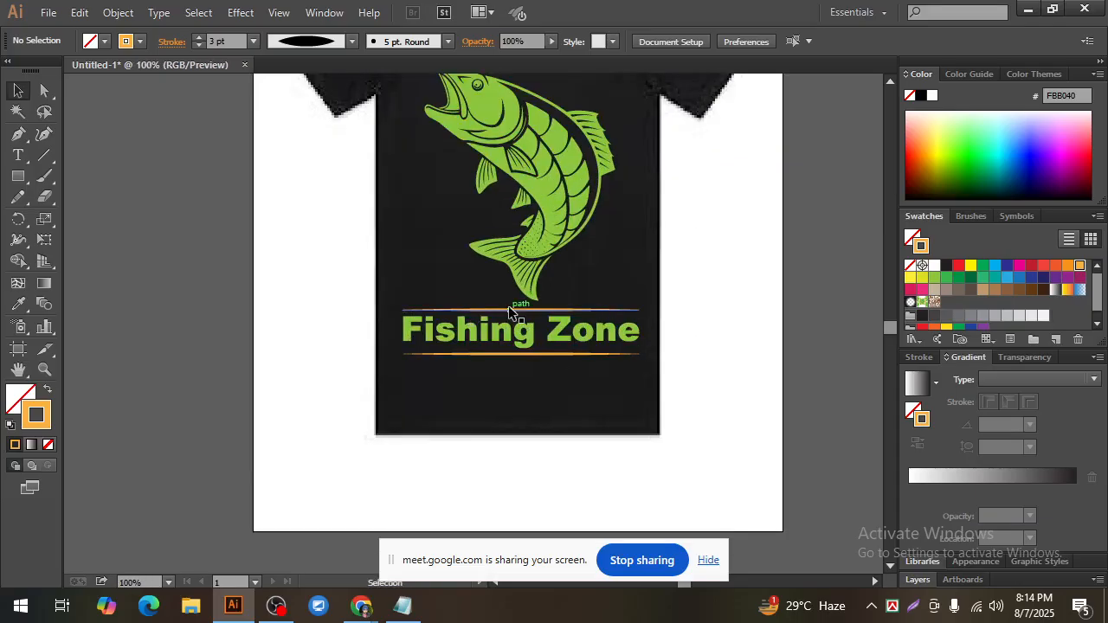
{"action": "left_click", "coordinate": [511, 311]}
{"action": "left_click", "coordinate": [691, 318]}
{"action": "scroll", "coordinate": [405, 225], "scroll_direction": "up", "scroll_amount": 1}
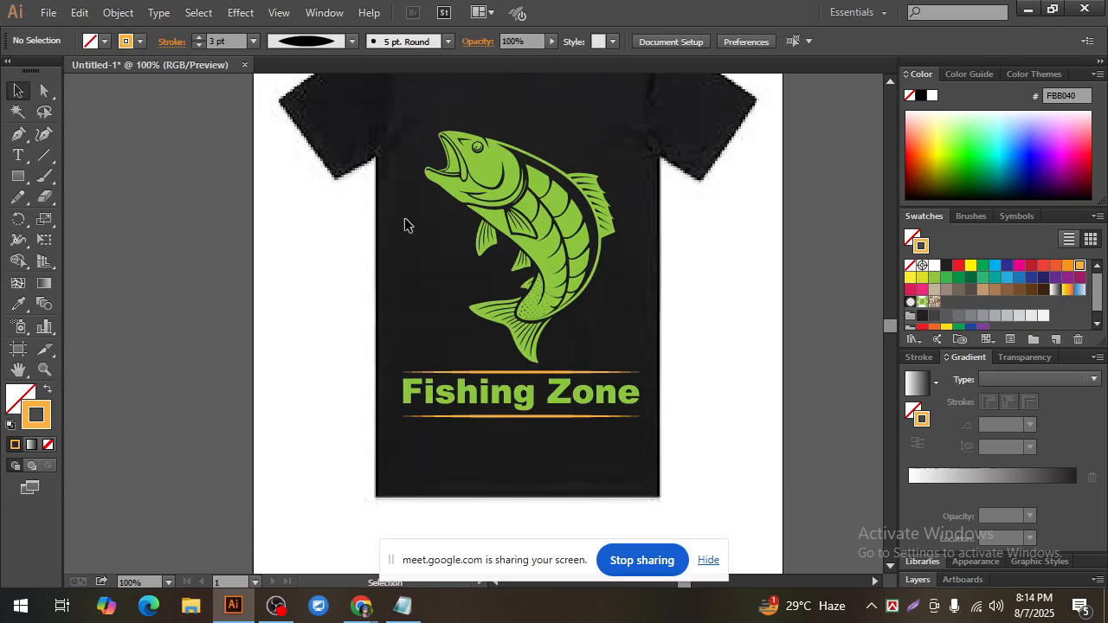
Step: Reduce the height of the green fish slightly by raising its lower edge away from the lettering
{"action": "left_click", "coordinate": [502, 181]}
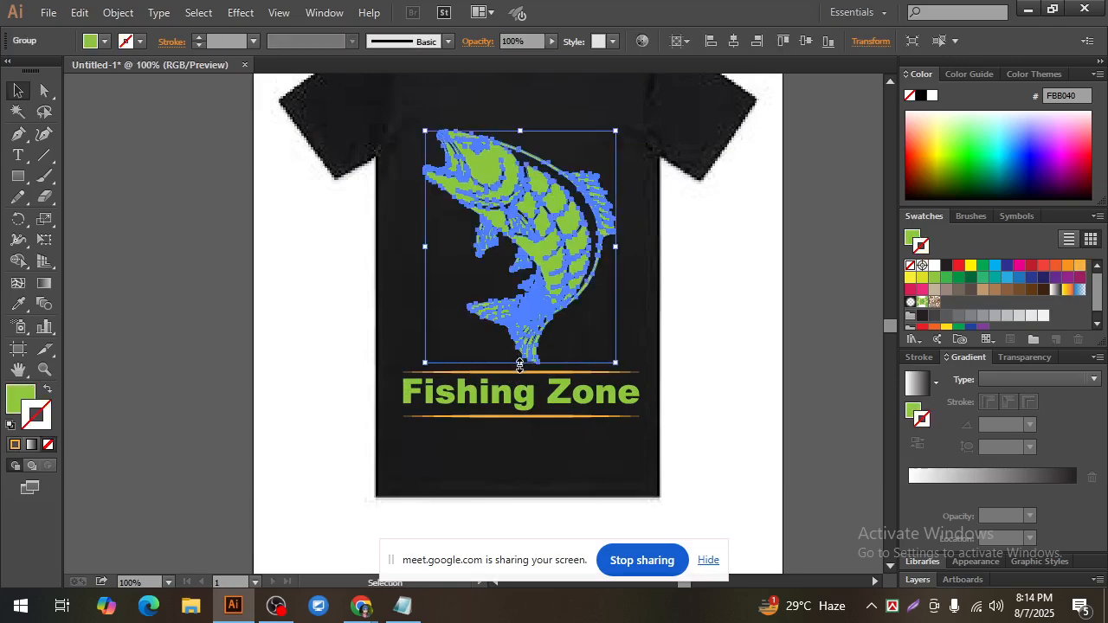
{"action": "left_click_drag", "start_coordinate": [520, 364], "coordinate": [519, 348]}
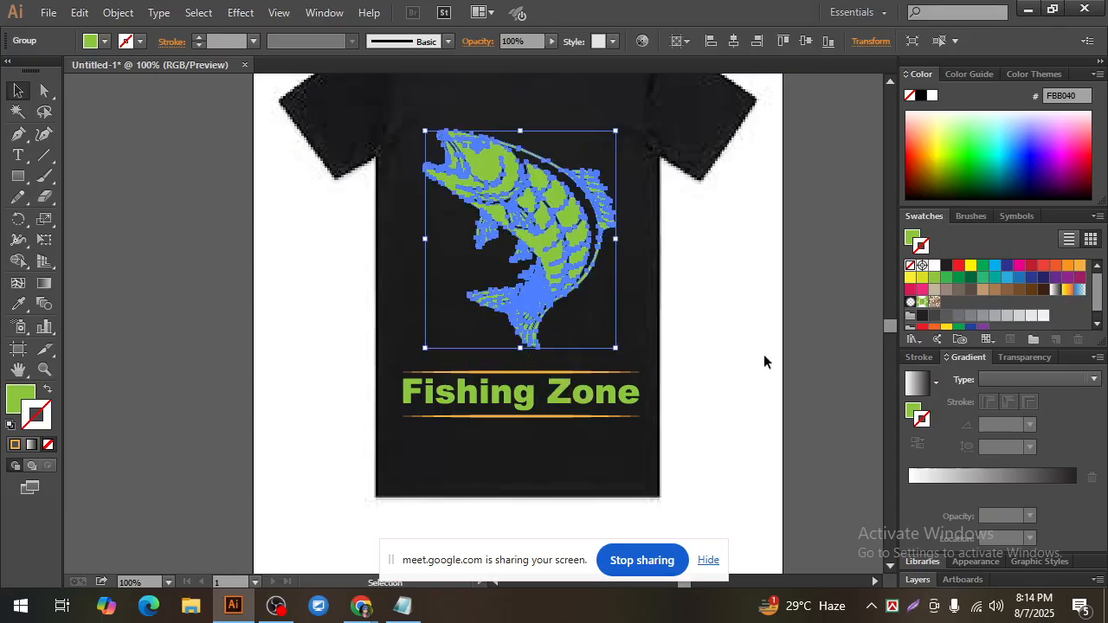
{"action": "left_click", "coordinate": [724, 342]}
Step: Move the Fishing Zone lettering together with both orange lines straight up, closer beneath the fish's tail
{"action": "left_click_drag", "start_coordinate": [673, 458], "coordinate": [399, 368]}
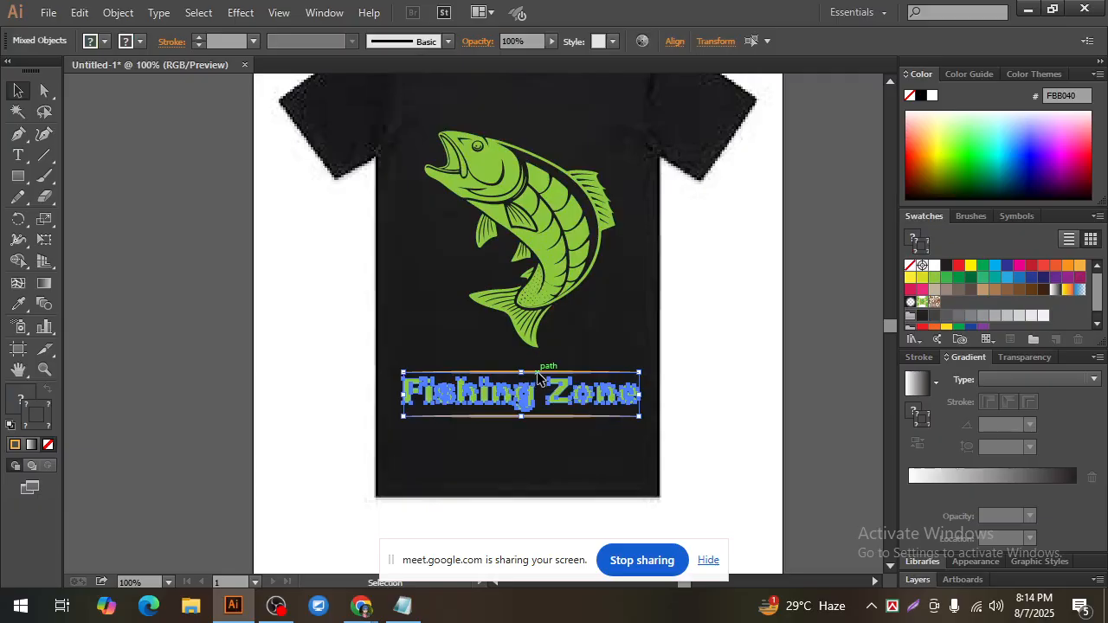
{"action": "left_click_drag", "start_coordinate": [537, 377], "coordinate": [537, 357]}
{"action": "left_click", "coordinate": [693, 418]}
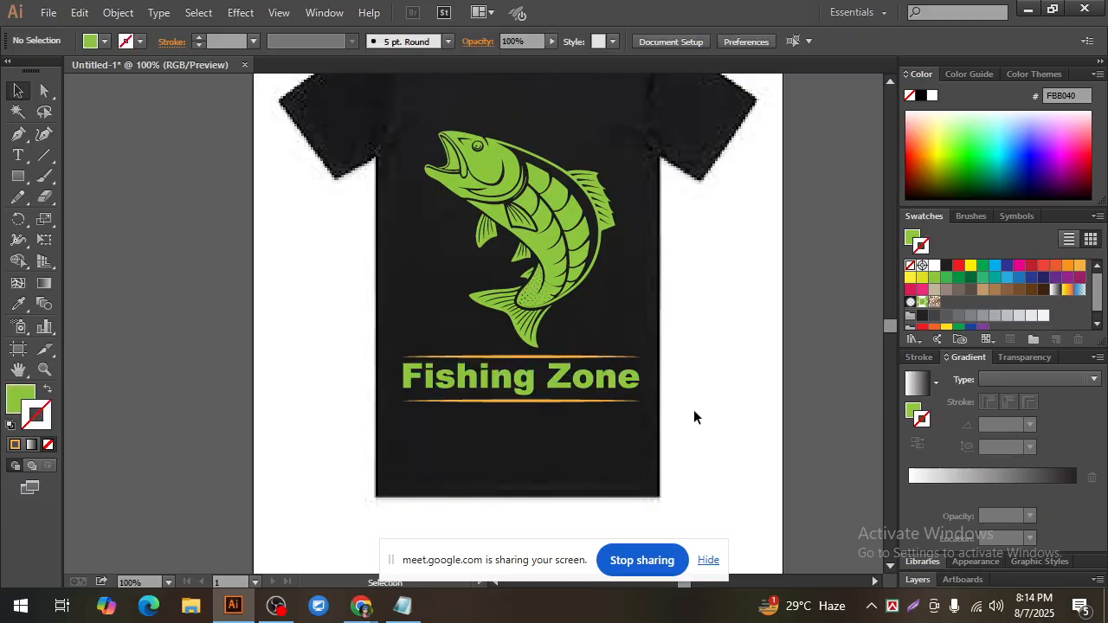
Step: Examine the whole shirt for the proportions and placement of the fish above the lettering
{"action": "scroll", "coordinate": [694, 416], "scroll_direction": "up", "scroll_amount": 1}
{"action": "key", "text": "ctrl+minus"}
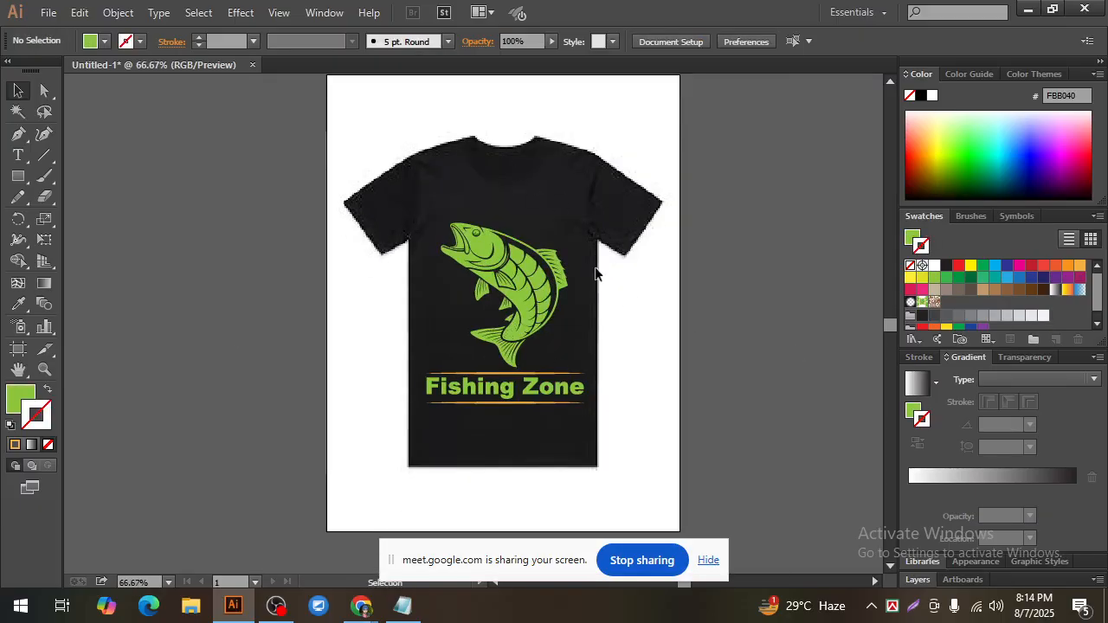
{"action": "left_click", "coordinate": [481, 249]}
{"action": "left_click", "coordinate": [683, 319]}
{"action": "left_click", "coordinate": [483, 251]}
{"action": "left_click", "coordinate": [642, 333]}
{"action": "left_click", "coordinate": [560, 279]}
{"action": "left_click", "coordinate": [653, 338]}
Step: Recolour the Fishing Zone lettering with a red ED1C24 fill and no stroke
{"action": "left_click_drag", "start_coordinate": [588, 403], "coordinate": [554, 394]}
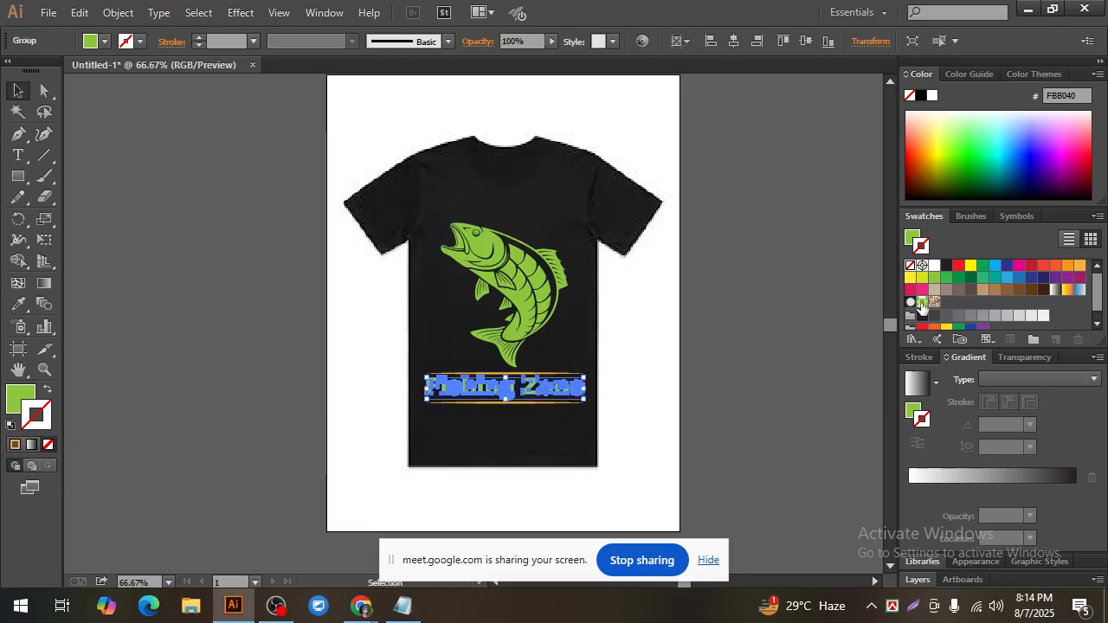
{"action": "left_click", "coordinate": [957, 265]}
{"action": "left_click", "coordinate": [647, 447]}
{"action": "left_click", "coordinate": [513, 398]}
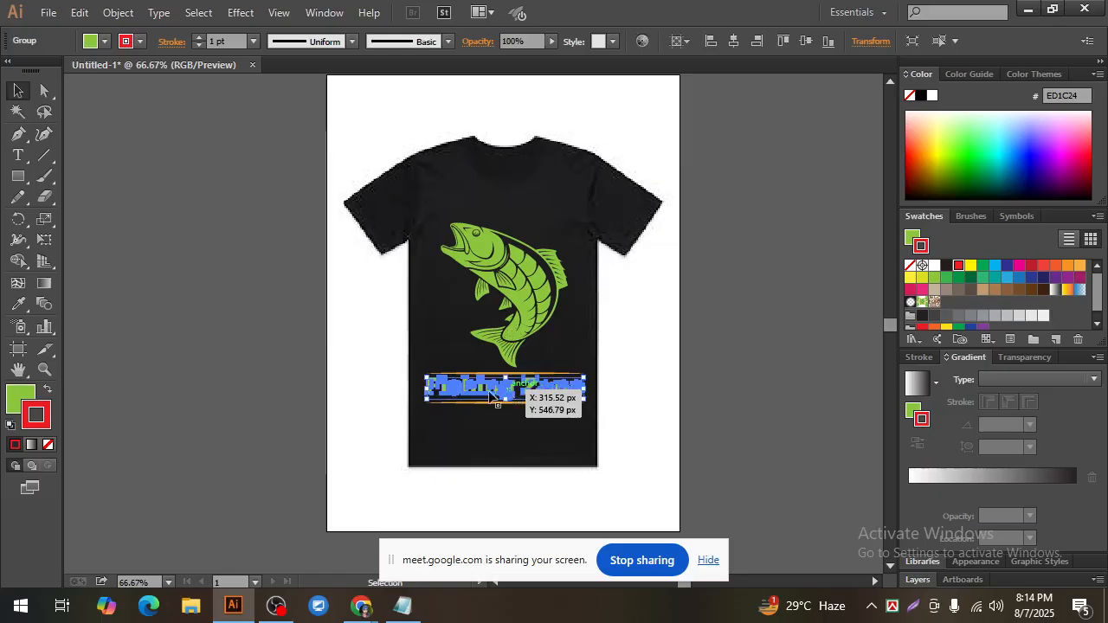
{"action": "left_click", "coordinate": [48, 389]}
{"action": "left_click", "coordinate": [48, 444]}
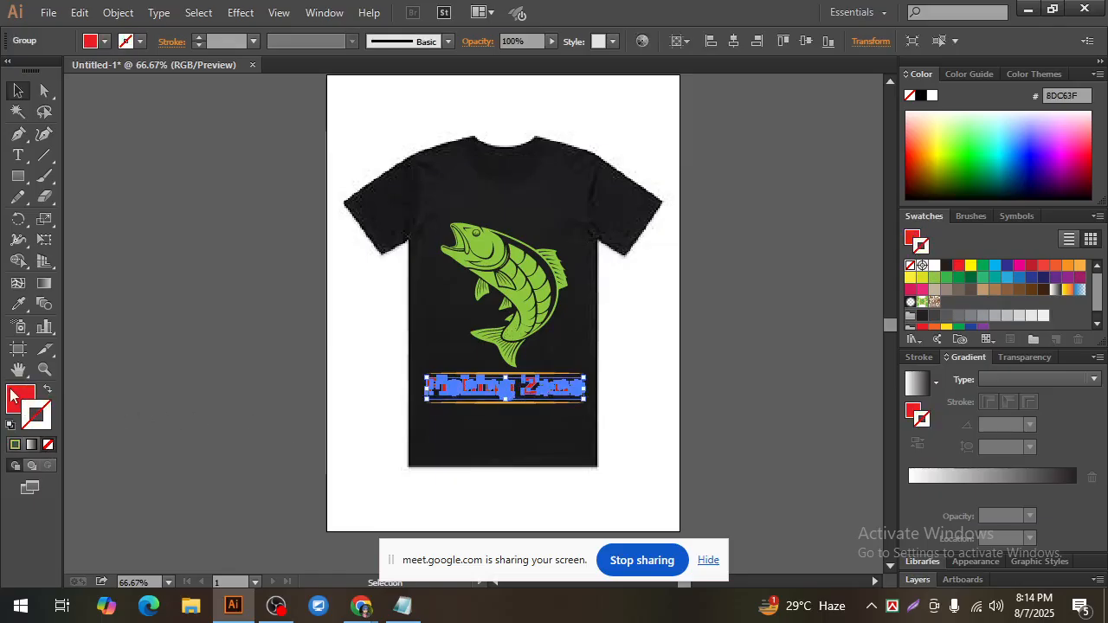
{"action": "key", "text": "x"}
{"action": "left_click", "coordinate": [184, 402]}
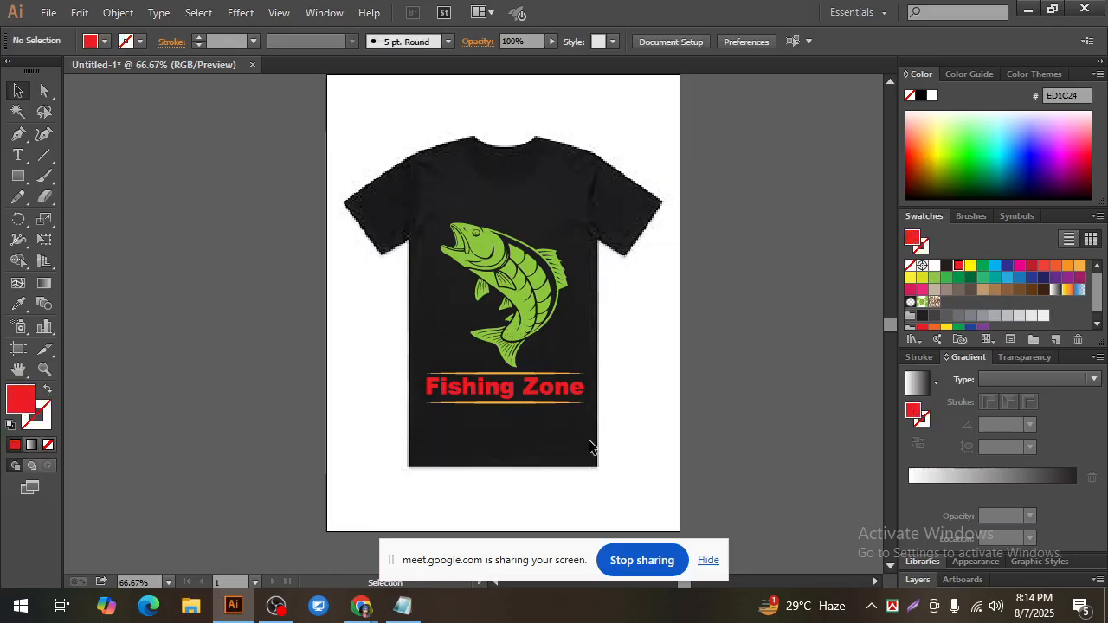
Step: Examine the red Fishing Zone lettering and its orange lines close up
{"action": "left_click", "coordinate": [530, 388]}
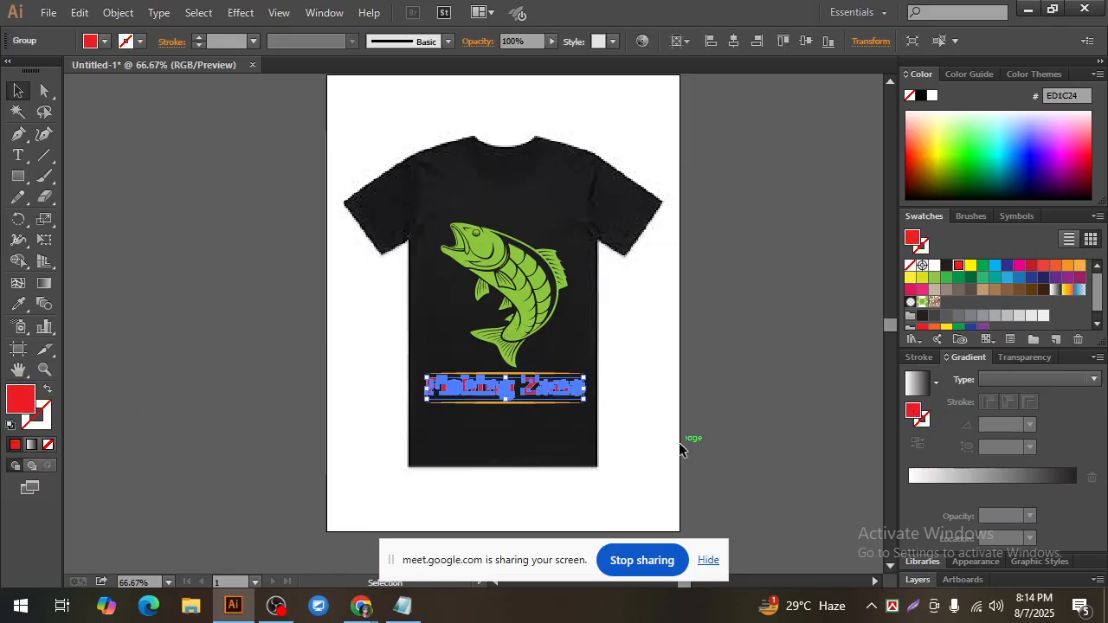
{"action": "left_click", "coordinate": [626, 443]}
{"action": "left_click", "coordinate": [491, 377], "text": "ctrl"}
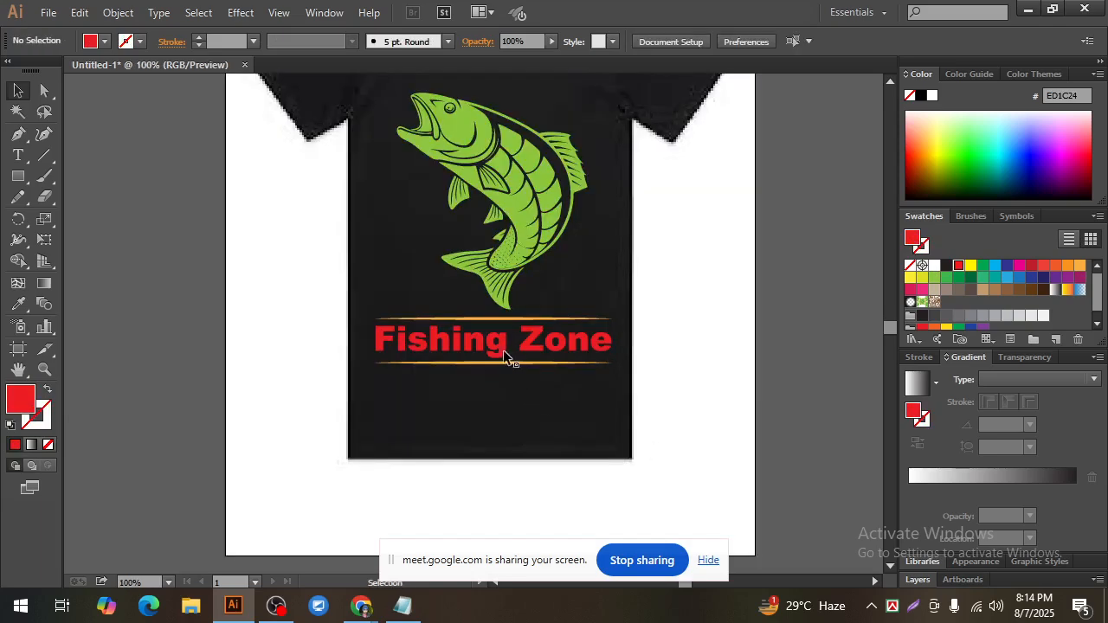
{"action": "left_click", "coordinate": [444, 352]}
{"action": "left_click", "coordinate": [599, 434]}
{"action": "left_click", "coordinate": [516, 349]}
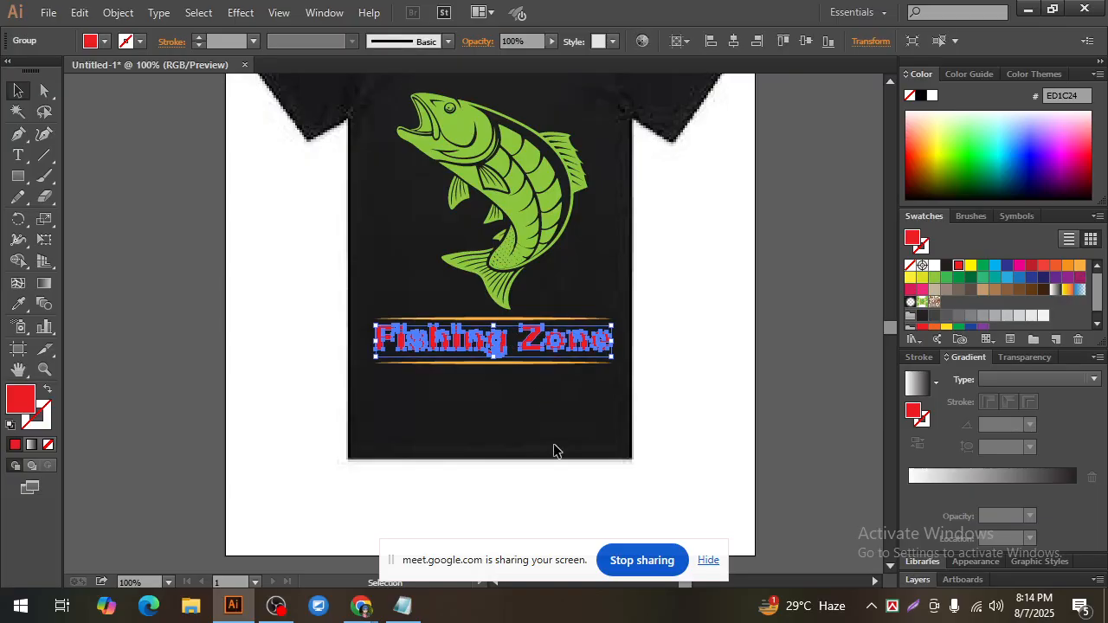
{"action": "left_click", "coordinate": [596, 404]}
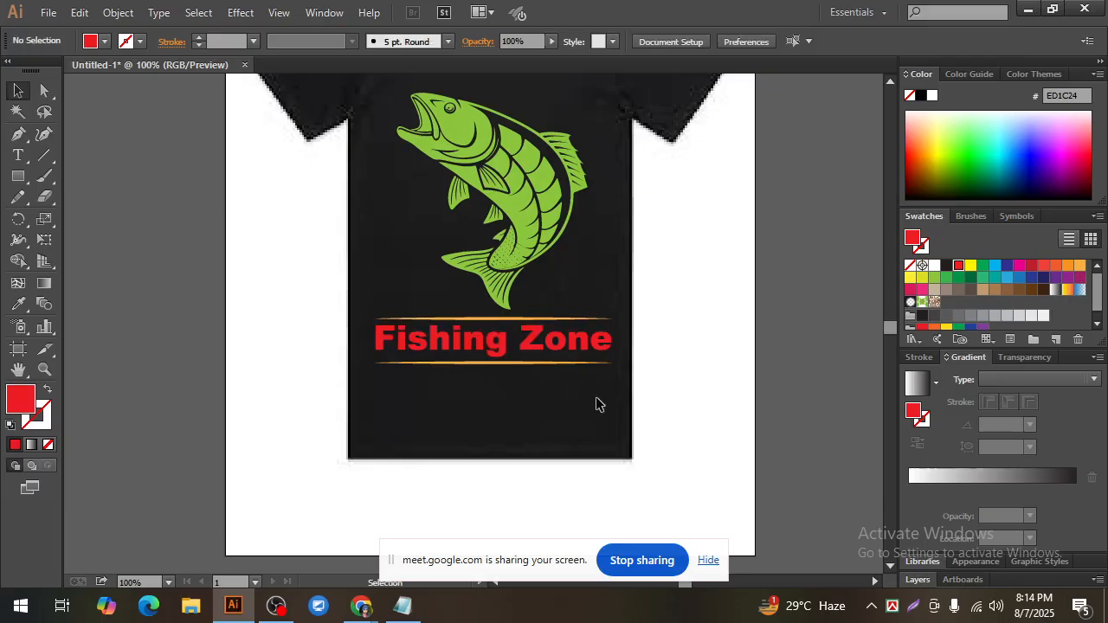
{"action": "left_click", "coordinate": [526, 342]}
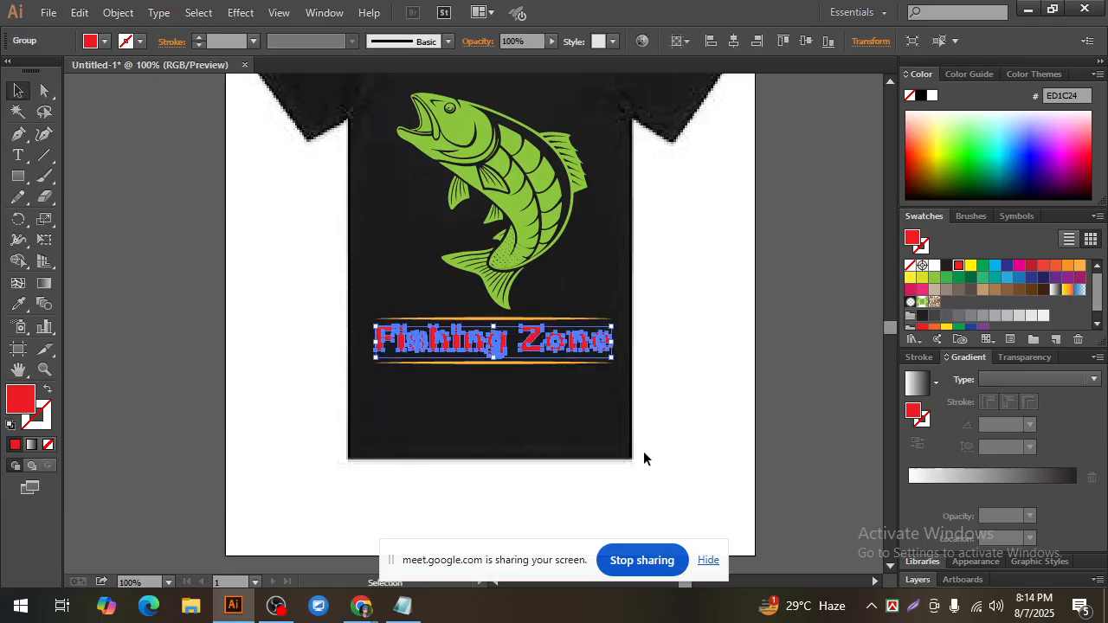
{"action": "left_click", "coordinate": [641, 463]}
{"action": "left_click", "coordinate": [567, 351]}
{"action": "left_click", "coordinate": [661, 416]}
{"action": "left_click", "coordinate": [536, 346]}
{"action": "left_click", "coordinate": [659, 377]}
Step: Examine the green fish against the red lettering, both close up and on the whole shirt
{"action": "scroll", "coordinate": [659, 378], "scroll_direction": "up", "scroll_amount": 2}
{"action": "left_click", "coordinate": [495, 201]}
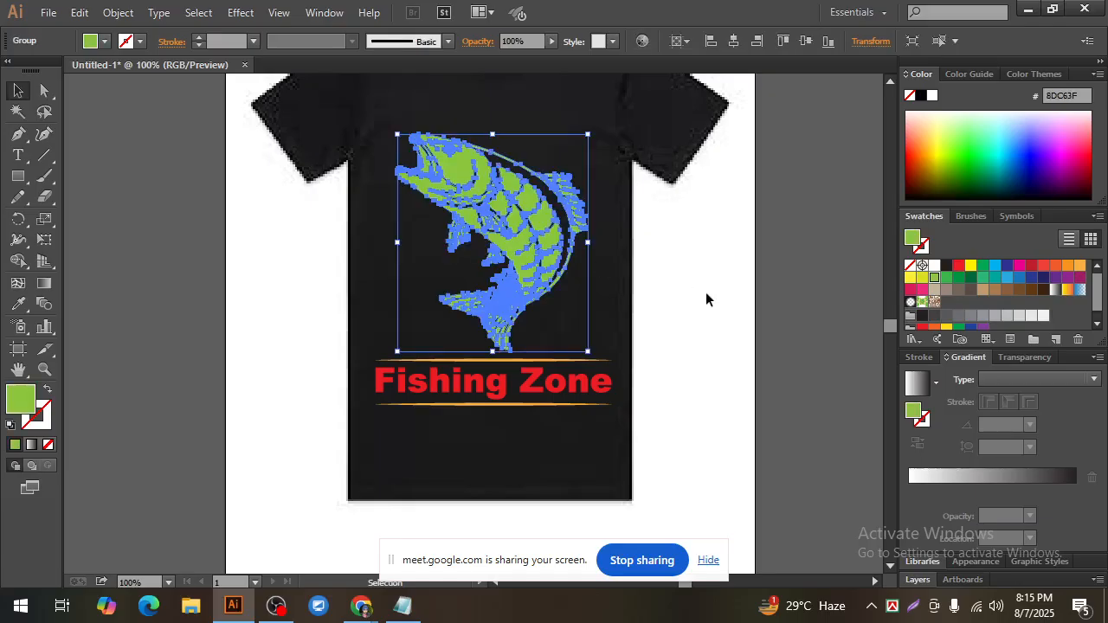
{"action": "left_click", "coordinate": [688, 333]}
{"action": "scroll", "coordinate": [688, 330], "scroll_direction": "up", "scroll_amount": 1}
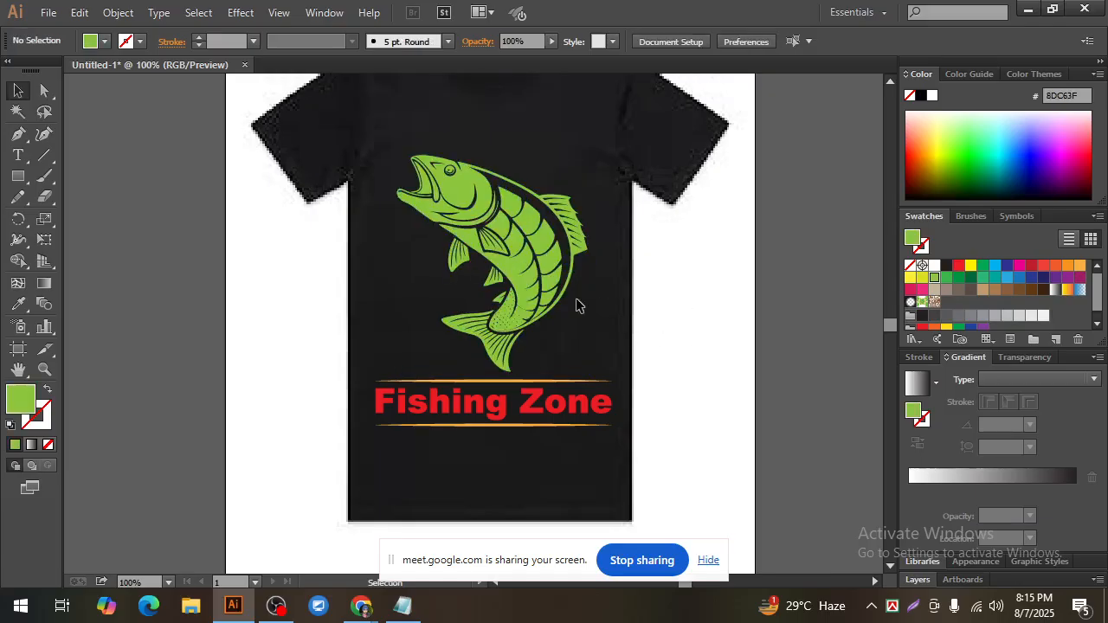
{"action": "left_click", "coordinate": [475, 214]}
{"action": "left_click", "coordinate": [709, 336]}
{"action": "key", "text": "ctrl+minus"}
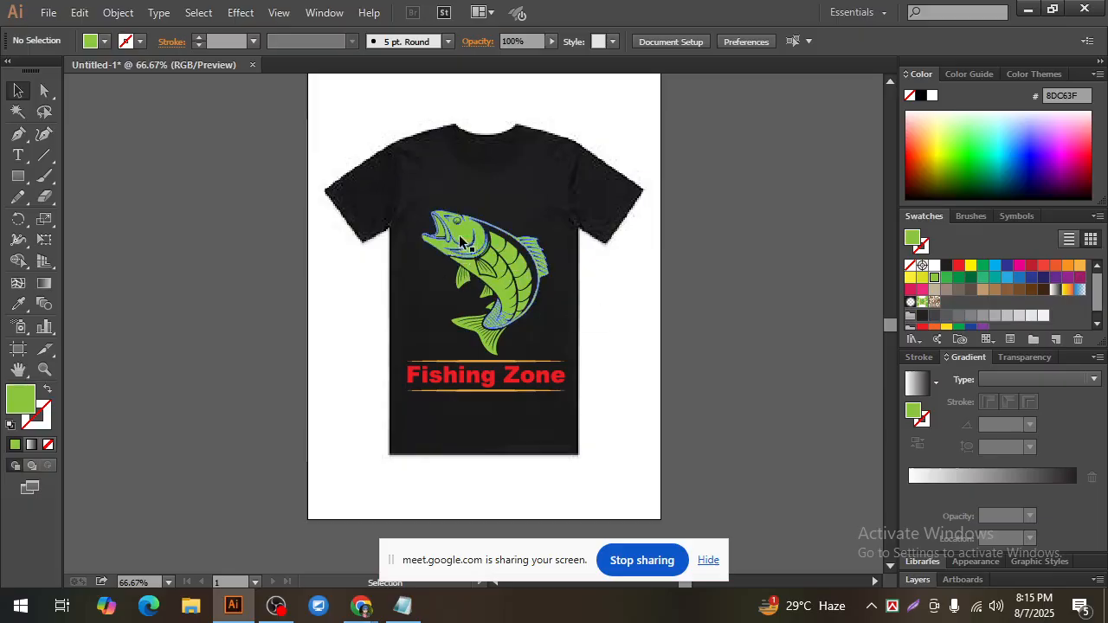
{"action": "left_click", "coordinate": [492, 312]}
{"action": "left_click", "coordinate": [619, 334]}
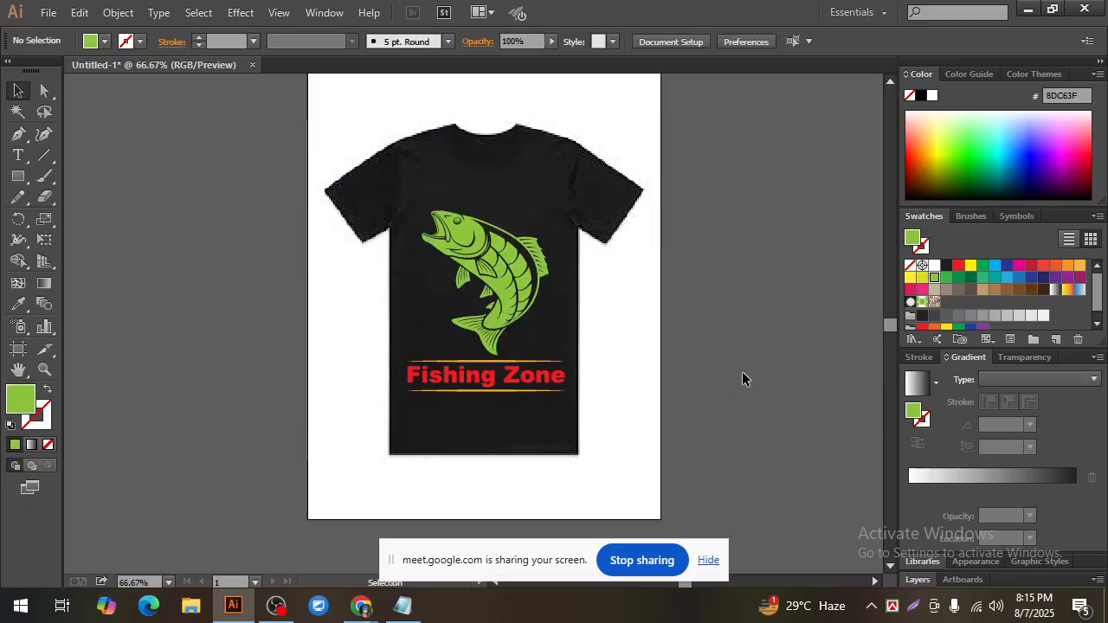
{"action": "left_click", "coordinate": [454, 238]}
{"action": "left_click", "coordinate": [650, 308]}
Step: Remove the Fishing Zone lettering and both orange lines from the shirt
{"action": "left_click_drag", "start_coordinate": [599, 430], "coordinate": [417, 362]}
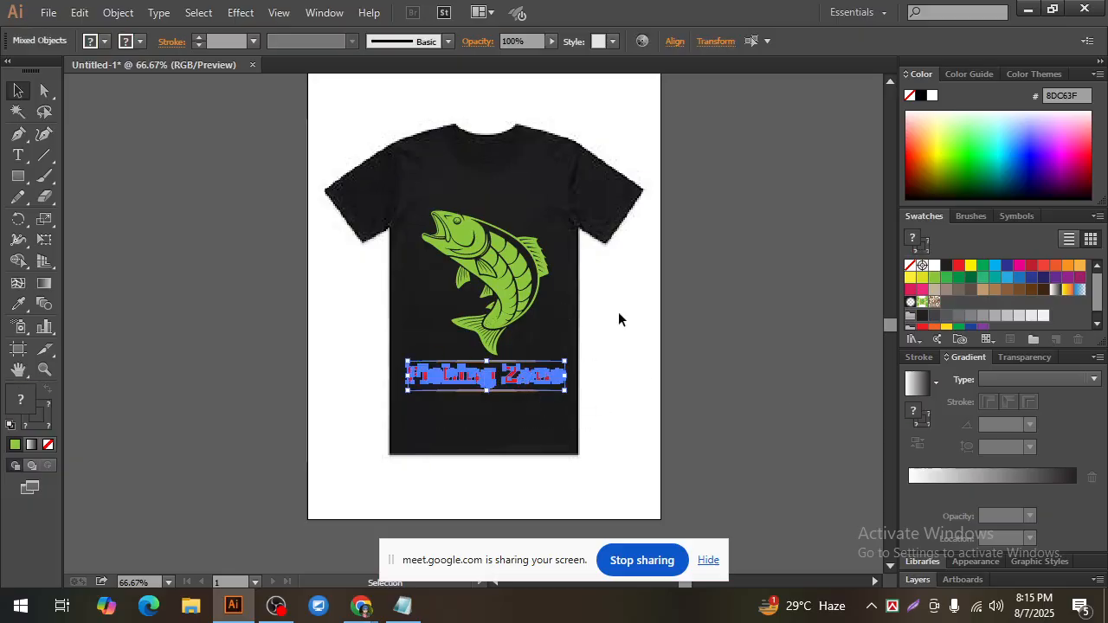
{"action": "left_click_drag", "start_coordinate": [612, 411], "coordinate": [758, 357]}
{"action": "left_click", "coordinate": [770, 416]}
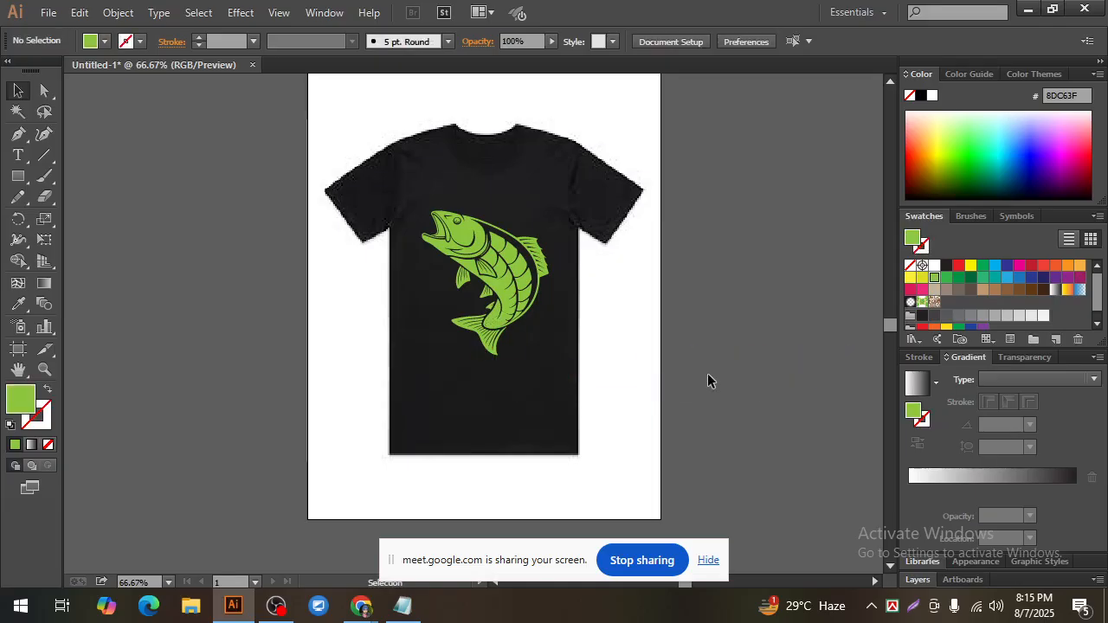
Step: Move the green fish slightly straight down on the shirt's chest
{"action": "left_click", "coordinate": [465, 234]}
{"action": "left_click_drag", "start_coordinate": [463, 229], "coordinate": [465, 239]}
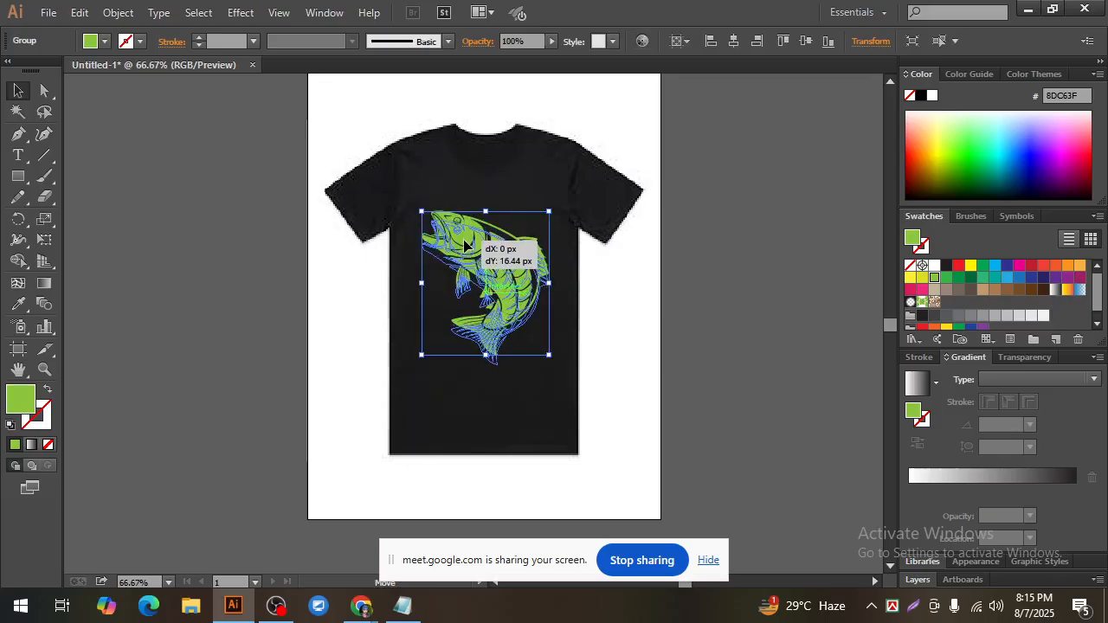
{"action": "left_click", "coordinate": [626, 331]}
Step: Draw a rectangle over the shirt front that encloses the whole fish
{"action": "left_click", "coordinate": [485, 274], "text": "ctrl"}
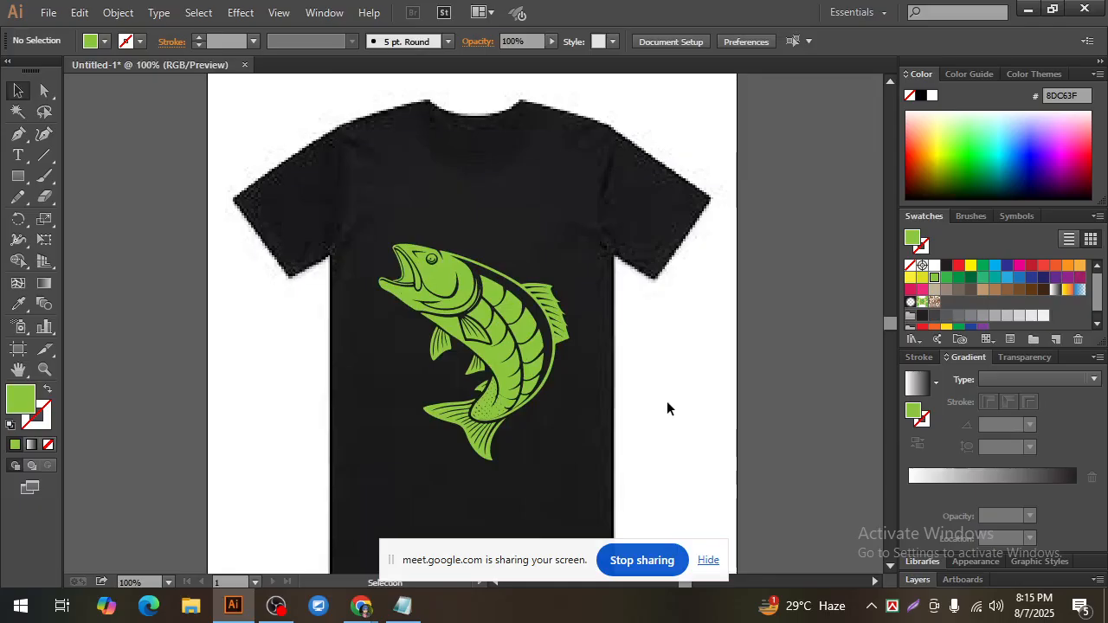
{"action": "left_click_drag", "start_coordinate": [17, 176], "coordinate": [84, 176]}
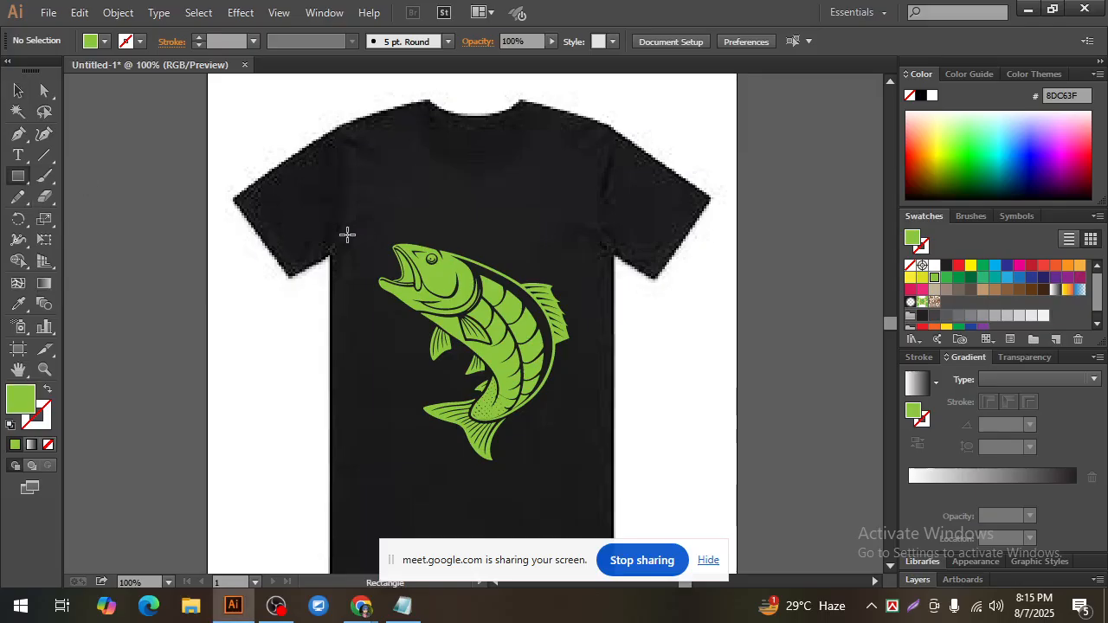
{"action": "left_click_drag", "start_coordinate": [347, 234], "coordinate": [594, 476]}
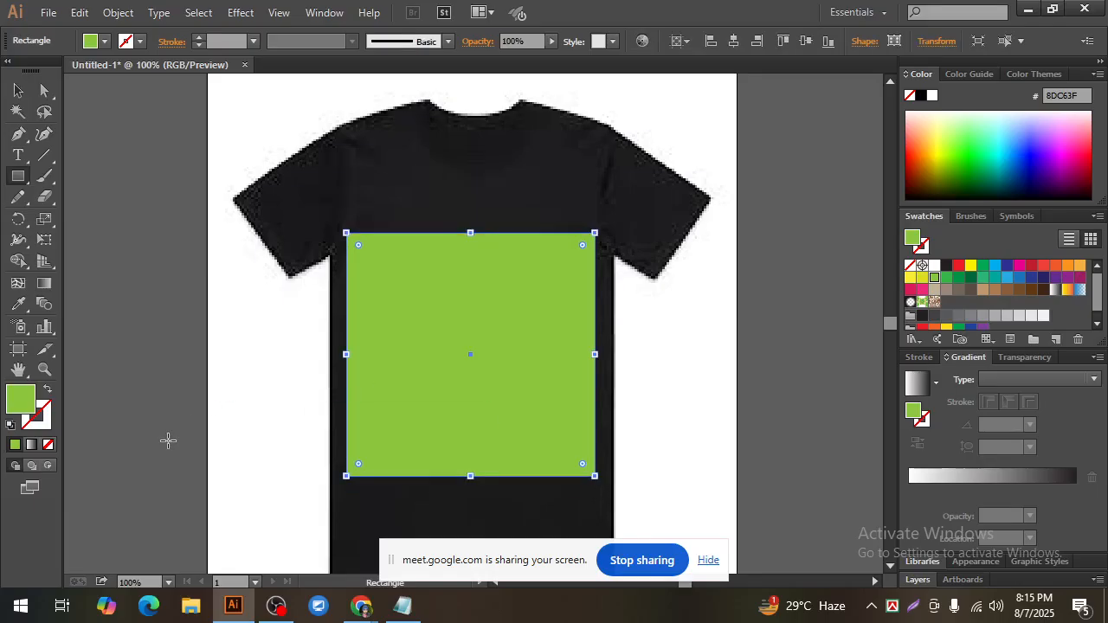
Step: Swap the rectangle's green fill to its stroke, leaving no fill, and set the stroke weight to 5 pt
{"action": "left_click", "coordinate": [47, 388]}
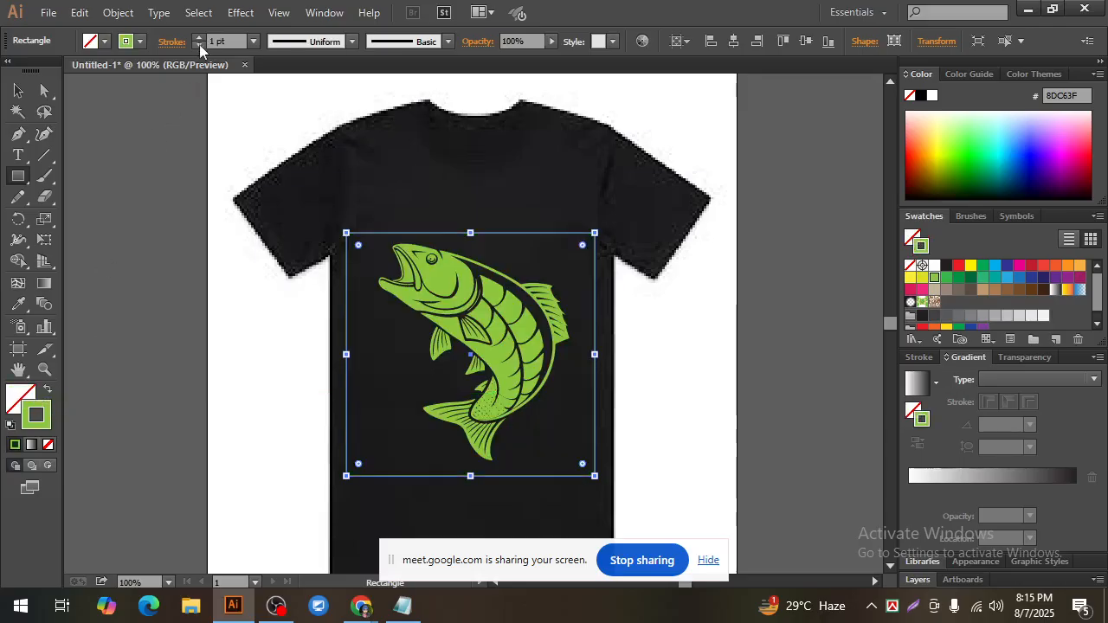
{"action": "left_click", "coordinate": [199, 37]}
{"action": "left_click", "coordinate": [198, 37]}
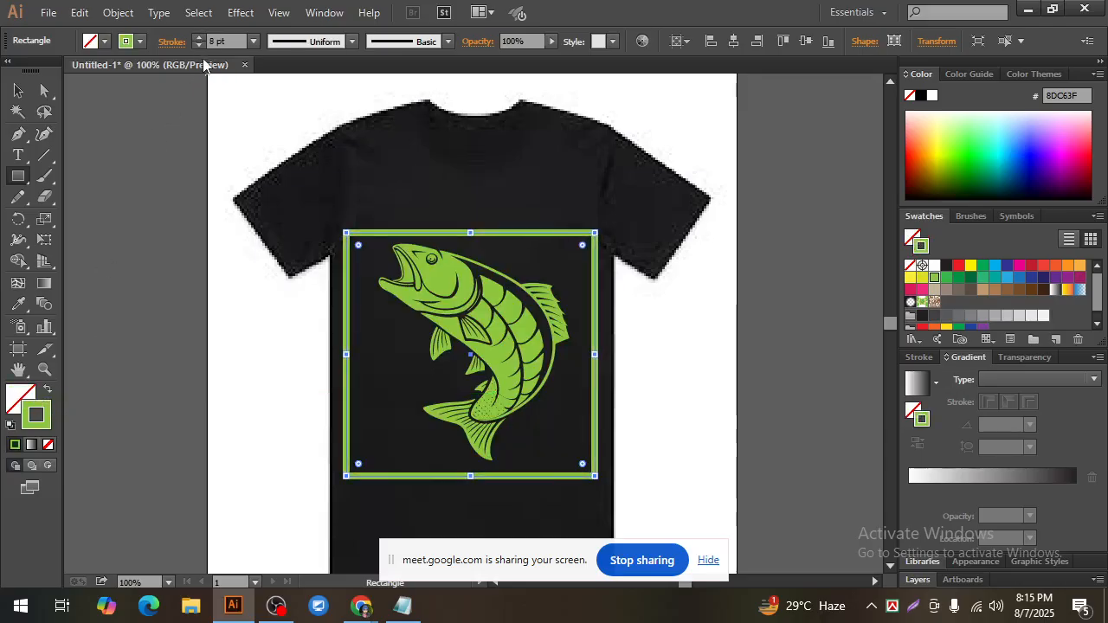
{"action": "left_click", "coordinate": [199, 45]}
{"action": "left_click", "coordinate": [199, 44]}
{"action": "left_click", "coordinate": [199, 45]}
{"action": "left_click", "coordinate": [17, 90]}
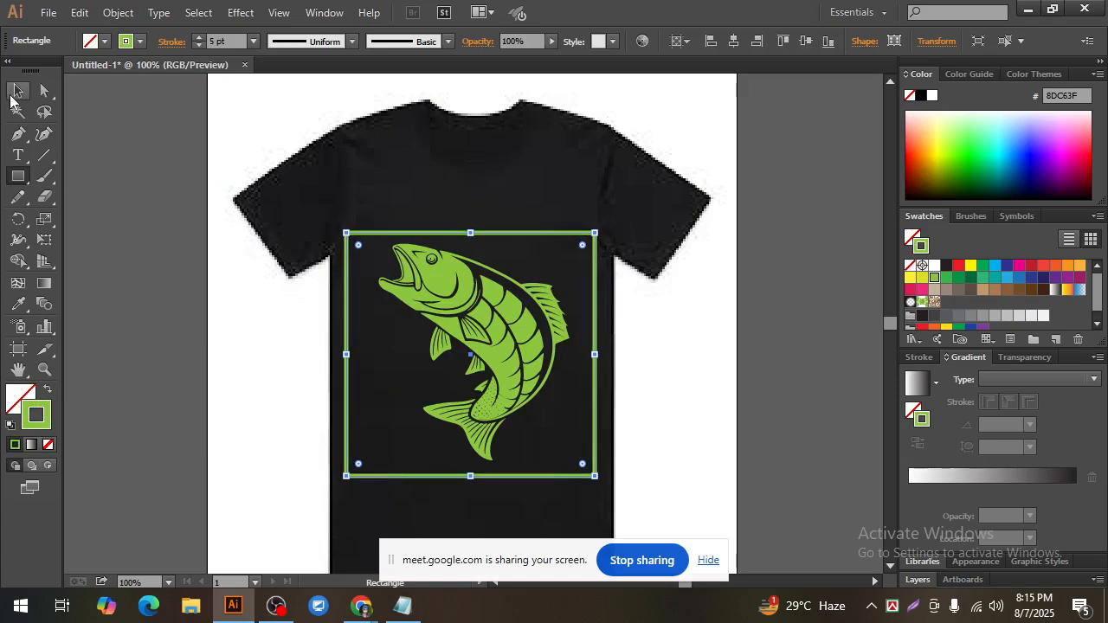
{"action": "left_click", "coordinate": [239, 369]}
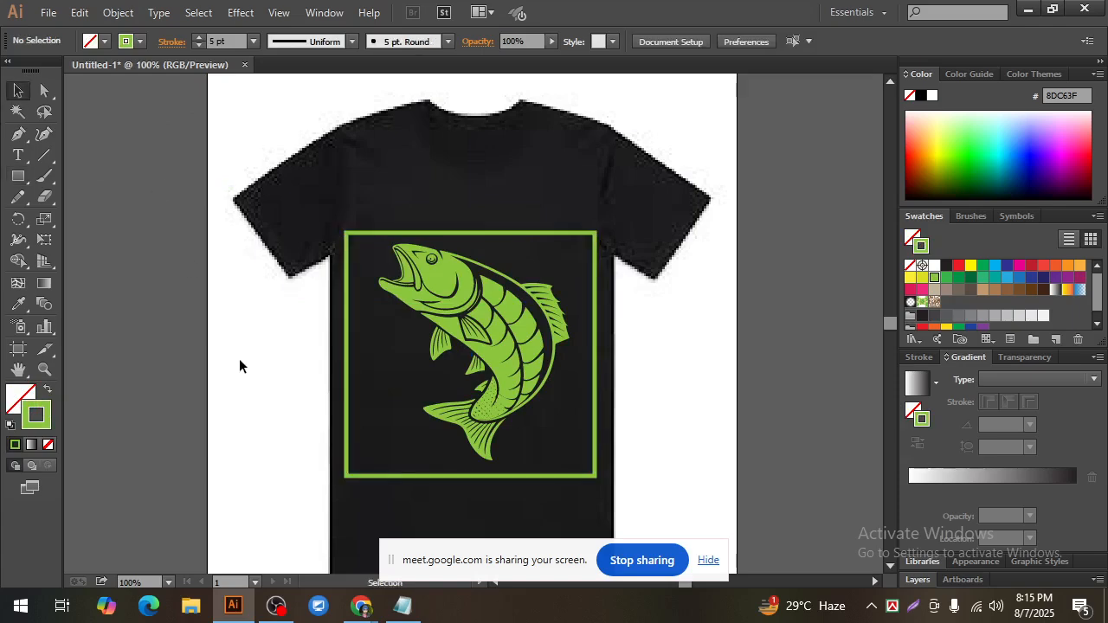
Step: Bring the green frame's lower and left edges slightly inward to fit evenly around the fish
{"action": "left_click", "coordinate": [505, 235]}
{"action": "left_click_drag", "start_coordinate": [473, 476], "coordinate": [472, 471]}
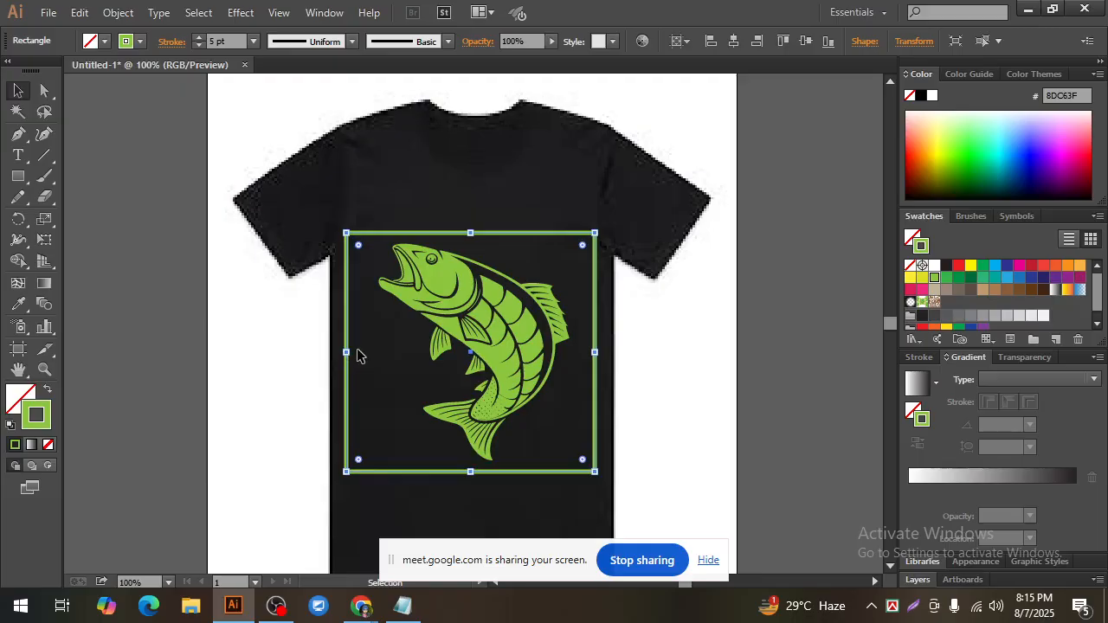
{"action": "left_click_drag", "start_coordinate": [347, 352], "coordinate": [350, 352]}
{"action": "left_click", "coordinate": [658, 376]}
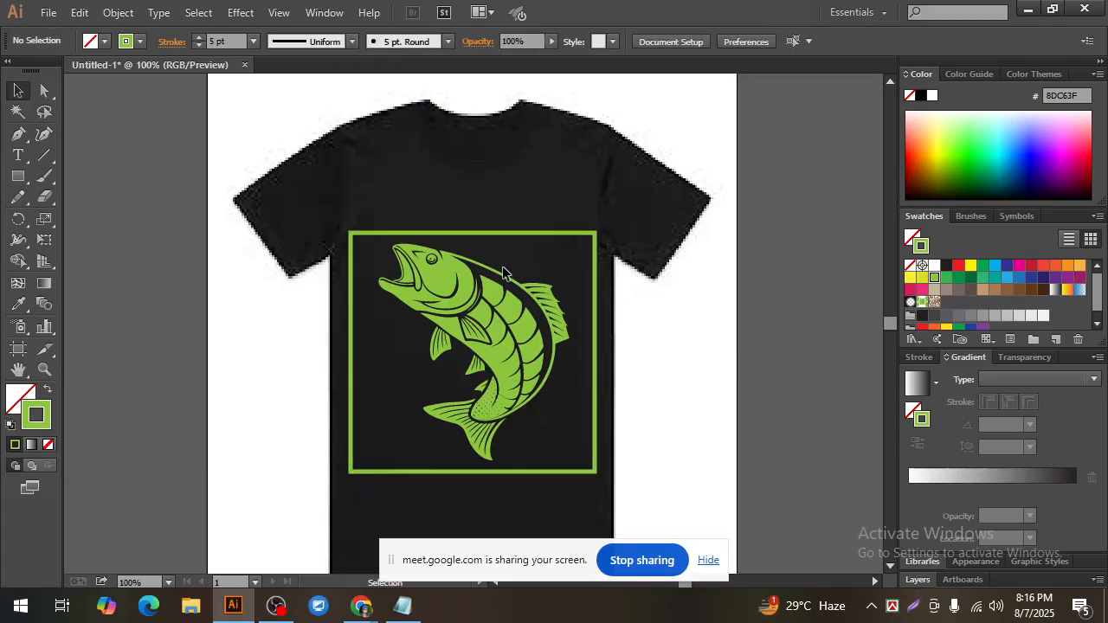
Step: Examine the fish inside its green frame and their placement on the shirt
{"action": "left_click", "coordinate": [481, 398]}
{"action": "left_click", "coordinate": [658, 343]}
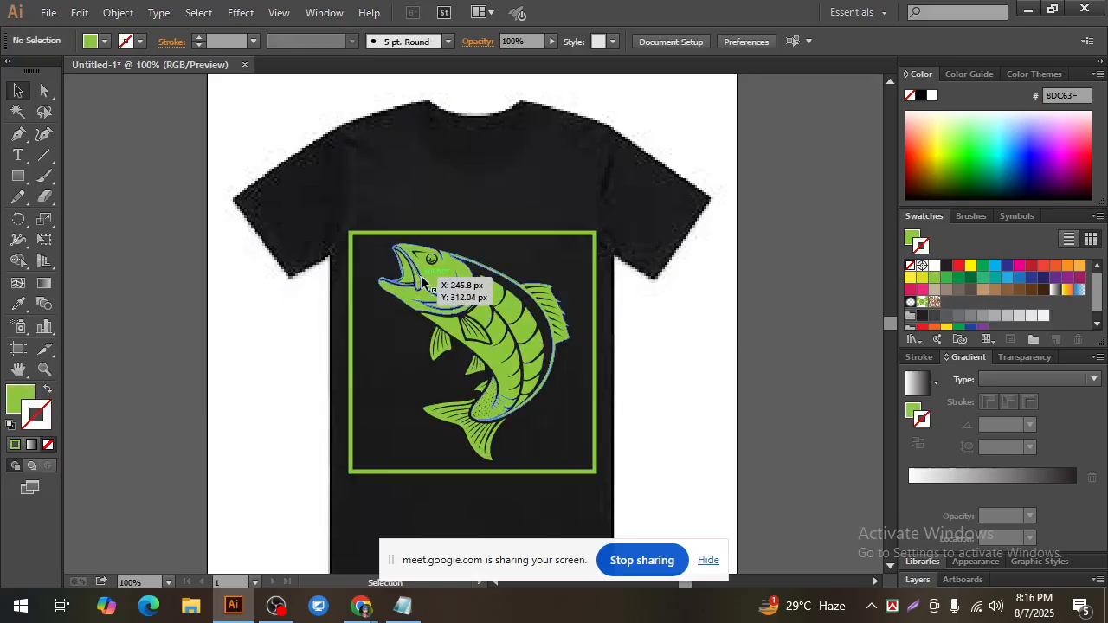
{"action": "left_click", "coordinate": [554, 326]}
{"action": "left_click", "coordinate": [680, 378]}
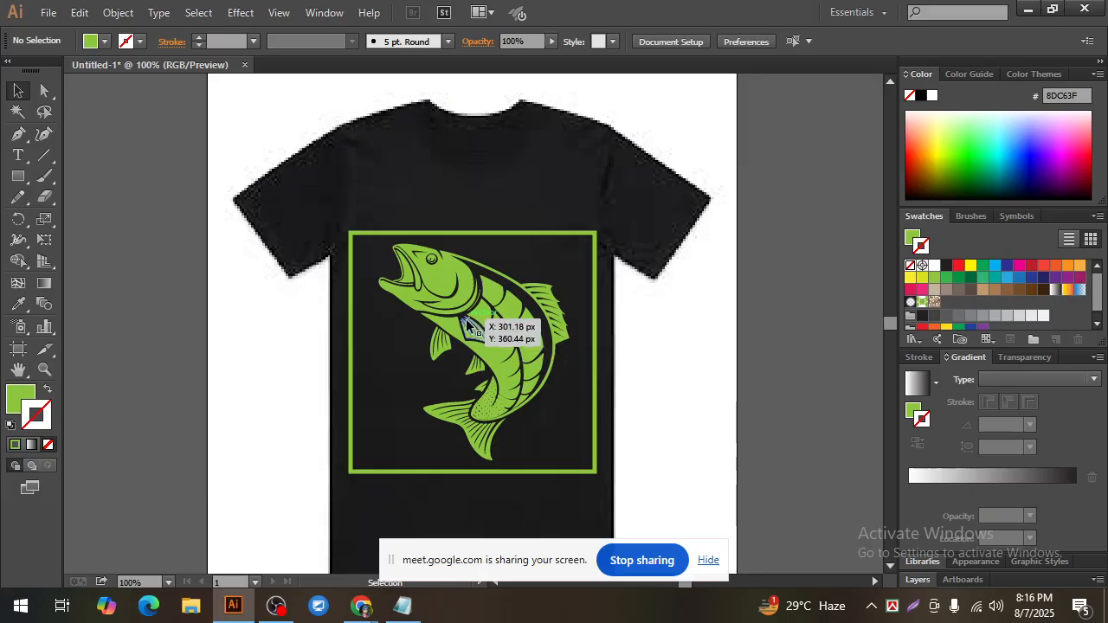
{"action": "left_click", "coordinate": [438, 272]}
{"action": "left_click", "coordinate": [683, 387]}
{"action": "left_click", "coordinate": [429, 273]}
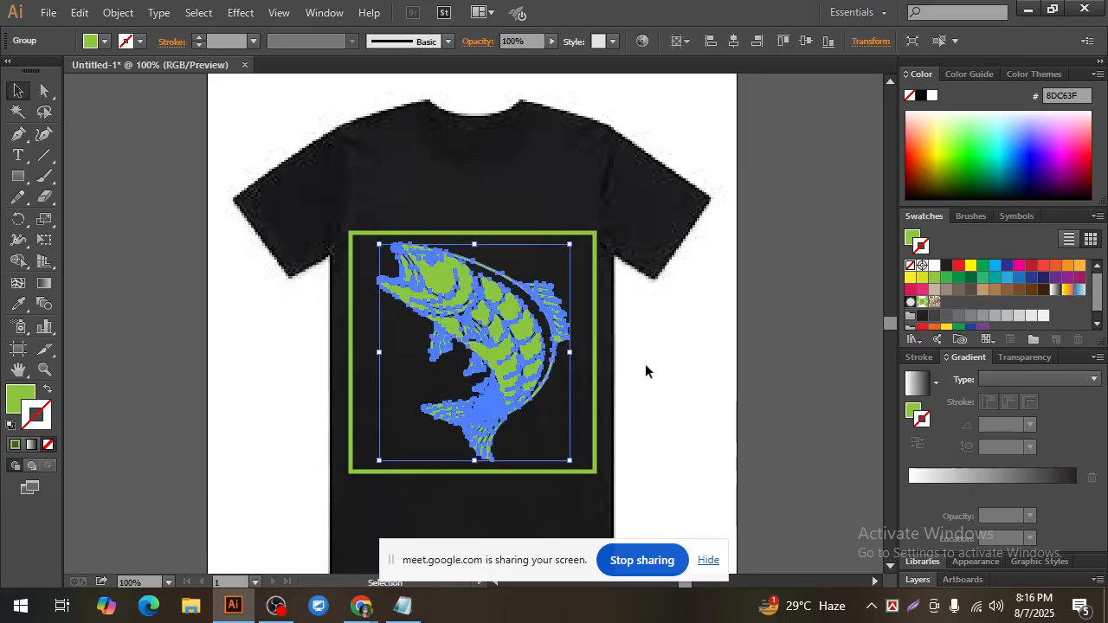
{"action": "left_click", "coordinate": [677, 371]}
{"action": "key", "text": "ctrl+a"}
{"action": "left_click", "coordinate": [715, 388]}
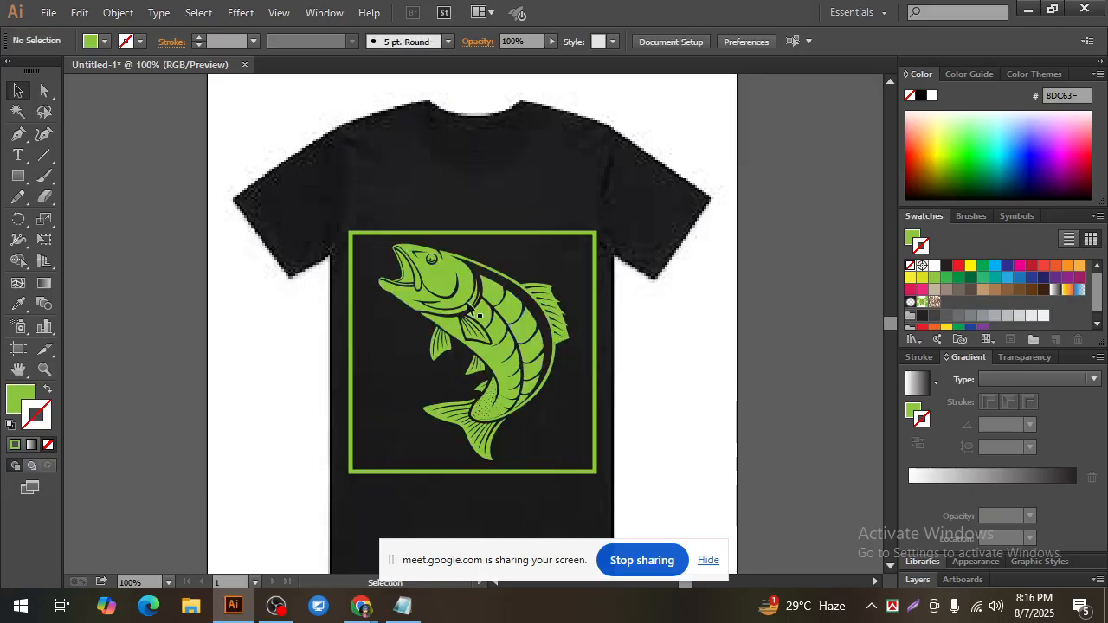
{"action": "key", "text": "ctrl+a"}
{"action": "left_click", "coordinate": [632, 369]}
{"action": "key", "text": "ctrl+a"}
{"action": "left_click", "coordinate": [670, 367]}
{"action": "scroll", "coordinate": [670, 367], "scroll_direction": "down", "scroll_amount": 2}
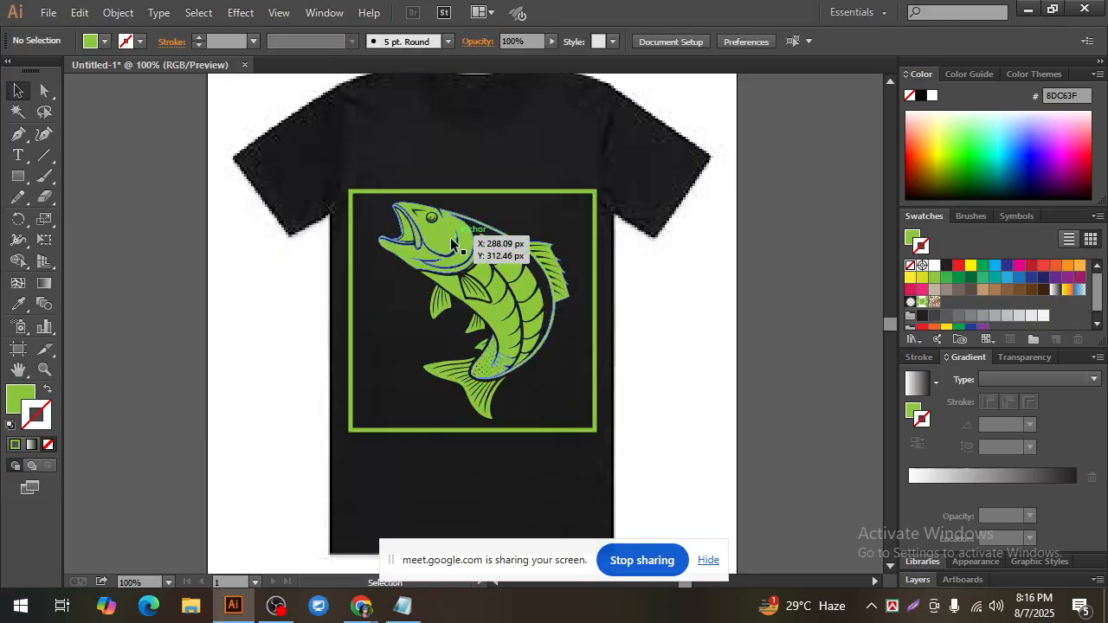
{"action": "key", "text": "ctrl+a"}
{"action": "left_click", "coordinate": [644, 351]}
{"action": "left_click", "coordinate": [447, 252]}
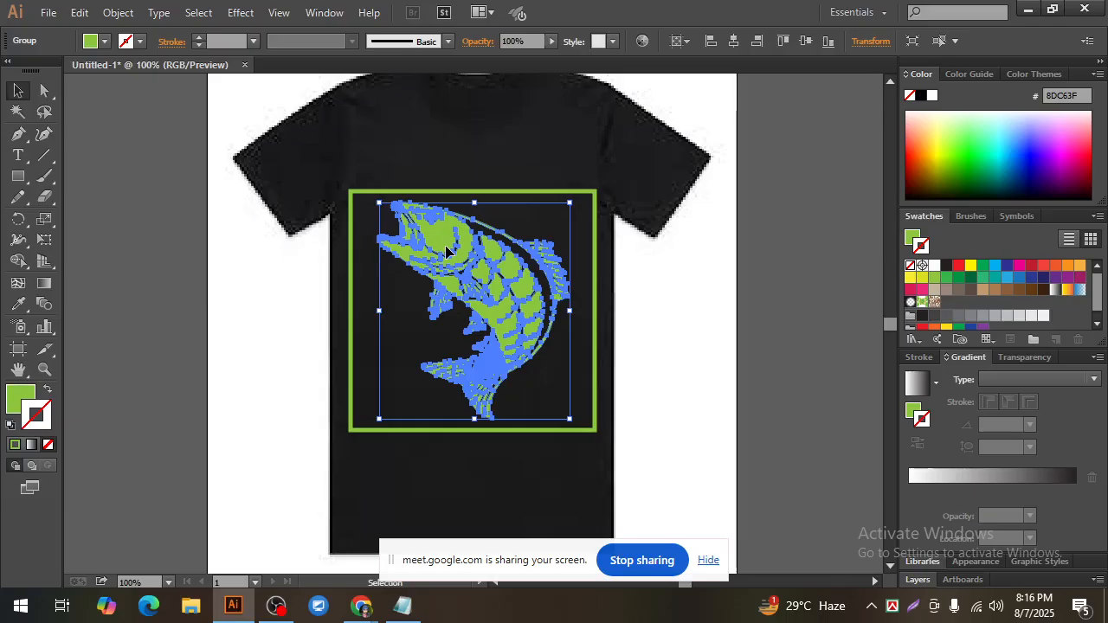
{"action": "left_click", "coordinate": [675, 364]}
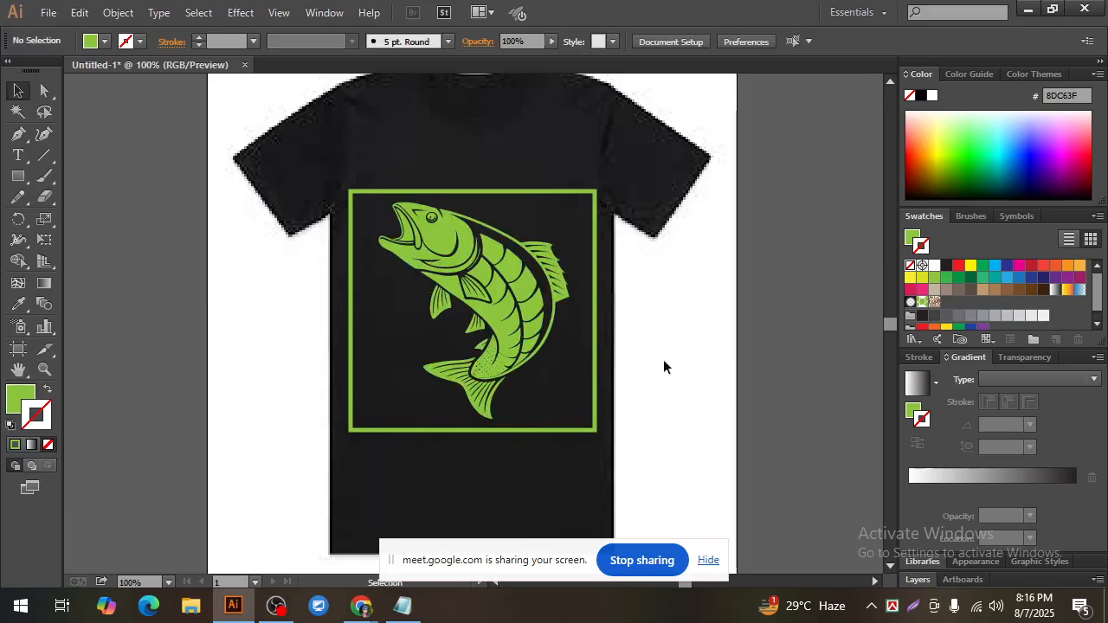
{"action": "left_click", "coordinate": [441, 249]}
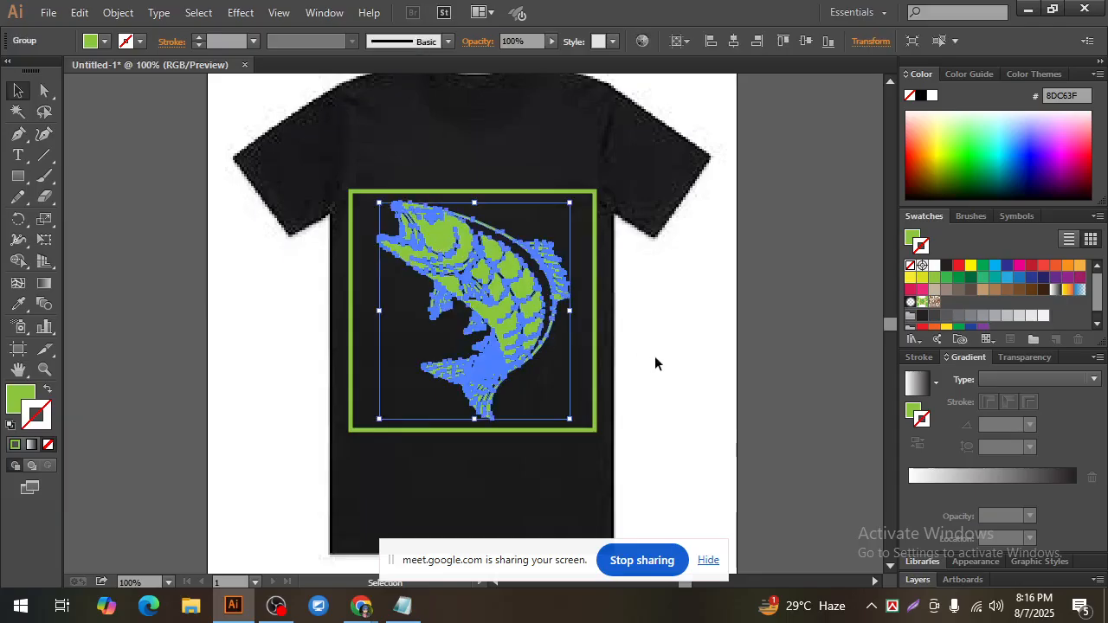
{"action": "left_click", "coordinate": [630, 313]}
{"action": "scroll", "coordinate": [637, 327], "scroll_direction": "up", "scroll_amount": 1}
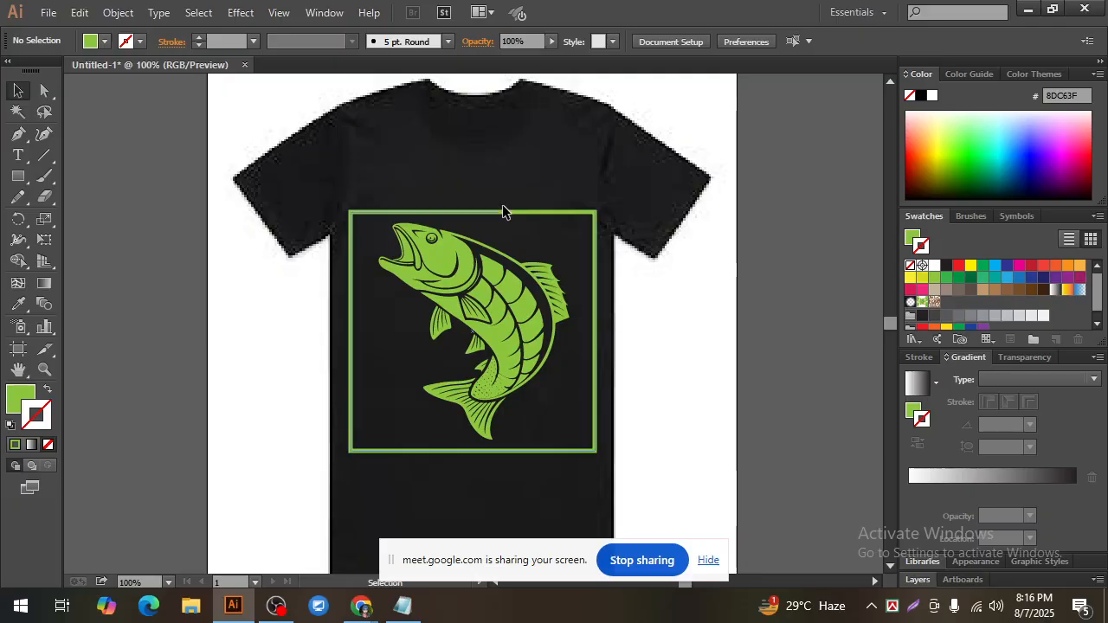
Step: Narrow the green frame by bringing its right and left edges slightly inward around the fish
{"action": "left_click", "coordinate": [509, 213]}
{"action": "left_click", "coordinate": [629, 339]}
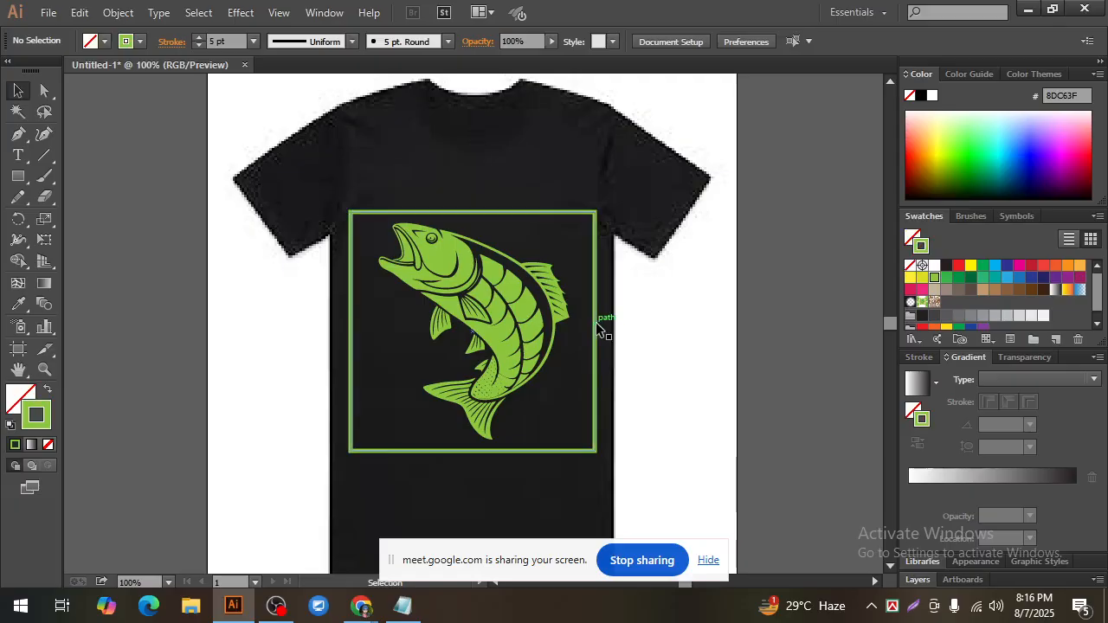
{"action": "left_click", "coordinate": [596, 331]}
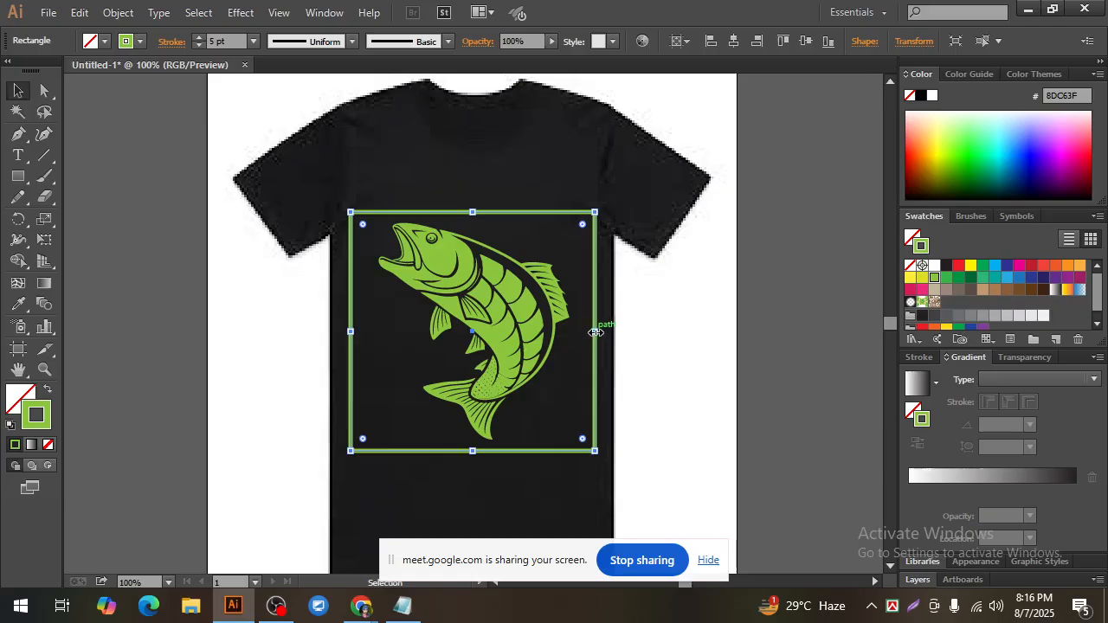
{"action": "left_click_drag", "start_coordinate": [596, 331], "coordinate": [589, 332]}
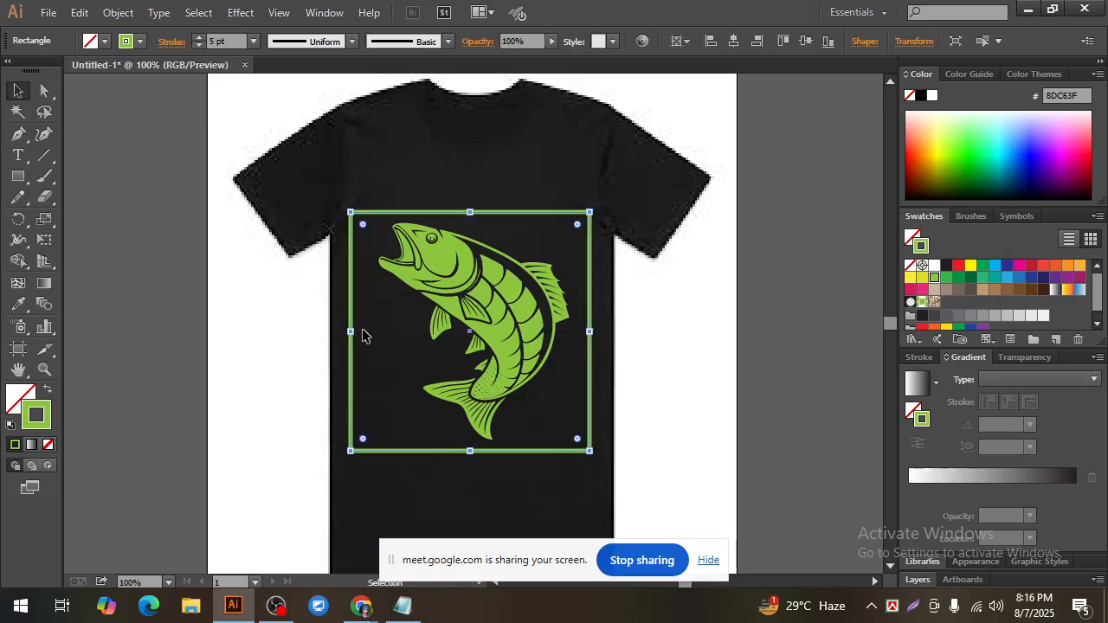
{"action": "left_click_drag", "start_coordinate": [354, 331], "coordinate": [359, 332]}
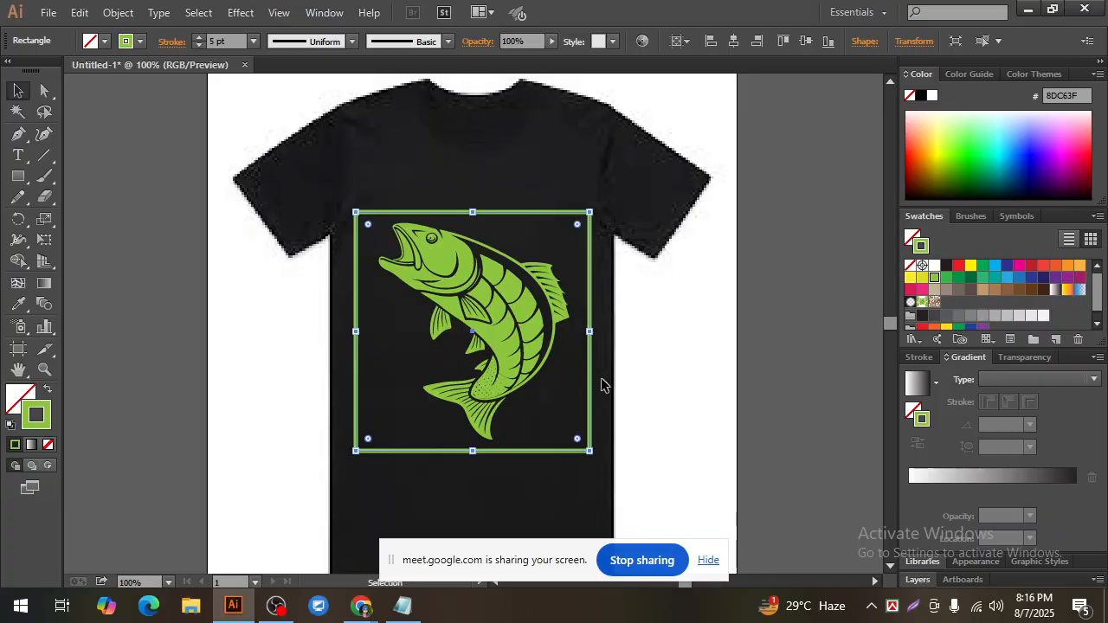
{"action": "left_click", "coordinate": [630, 373]}
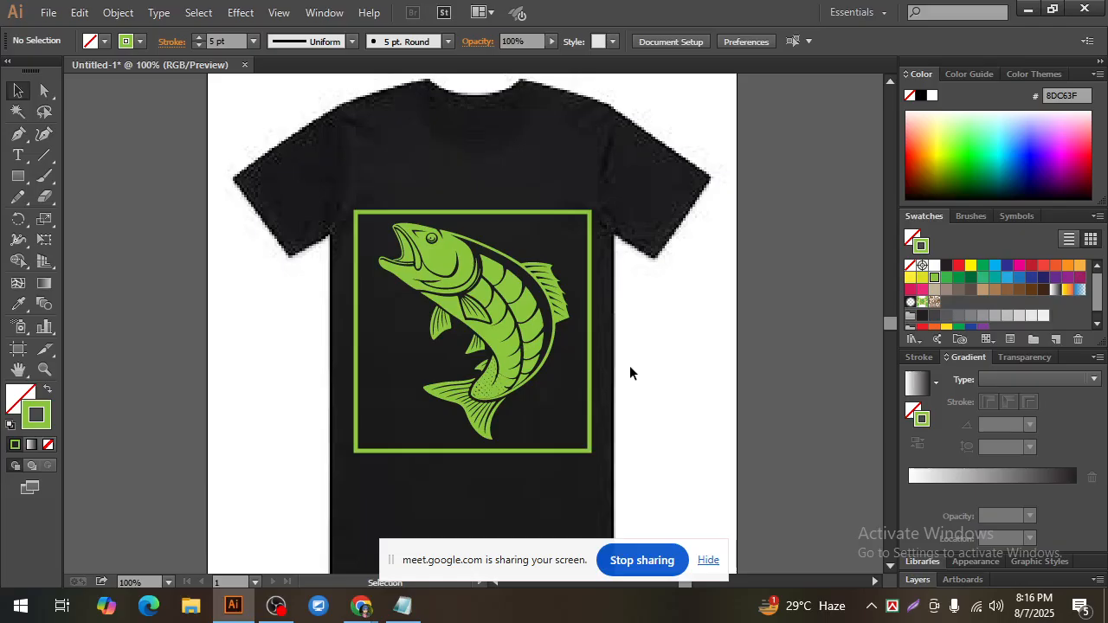
{"action": "left_click", "coordinate": [472, 212]}
{"action": "left_click", "coordinate": [675, 358]}
{"action": "left_click", "coordinate": [591, 332]}
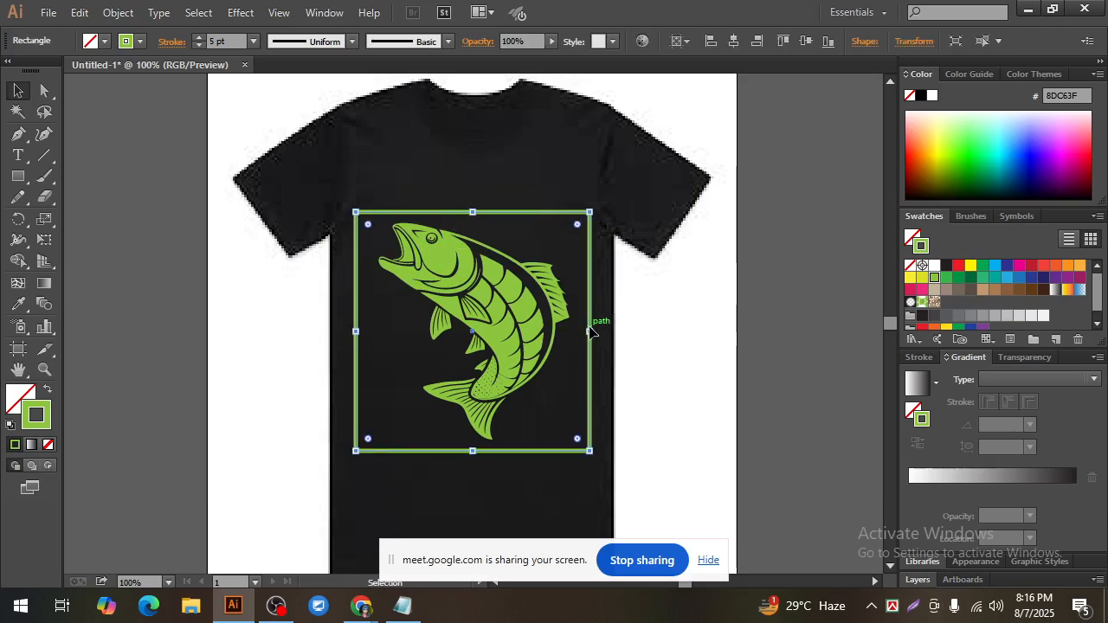
{"action": "left_click", "coordinate": [672, 343]}
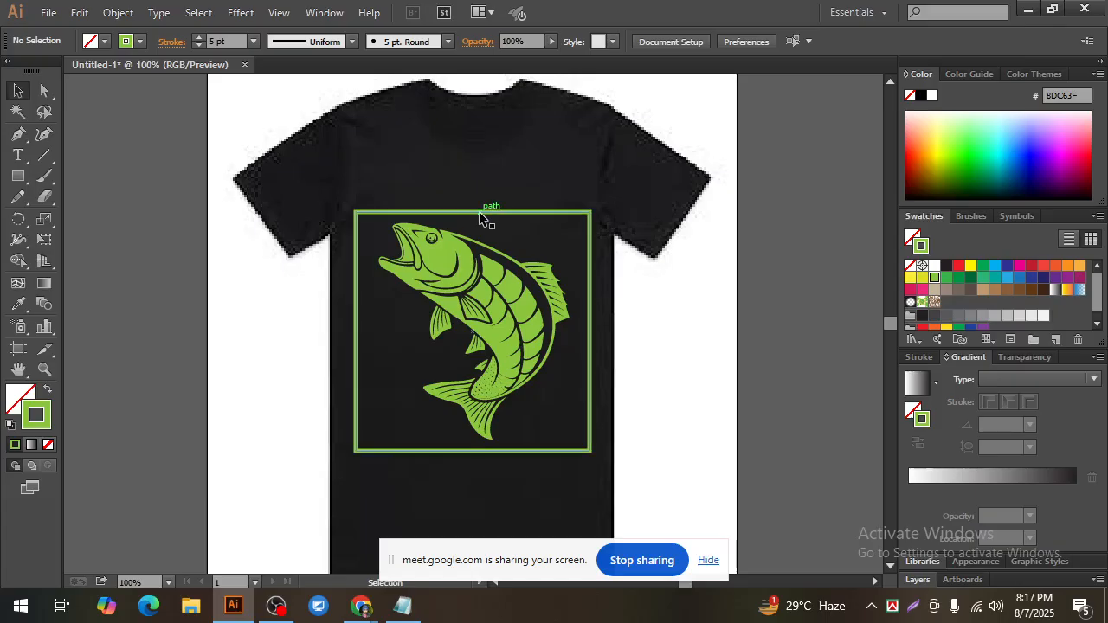
{"action": "left_click", "coordinate": [484, 213]}
{"action": "left_click", "coordinate": [646, 343]}
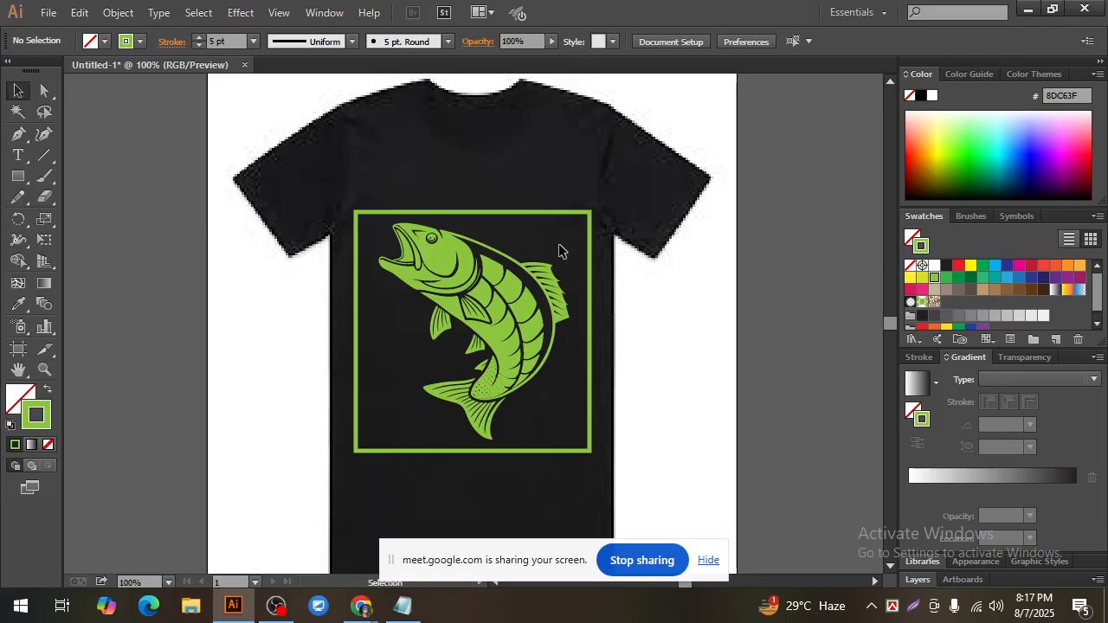
{"action": "left_click", "coordinate": [503, 213]}
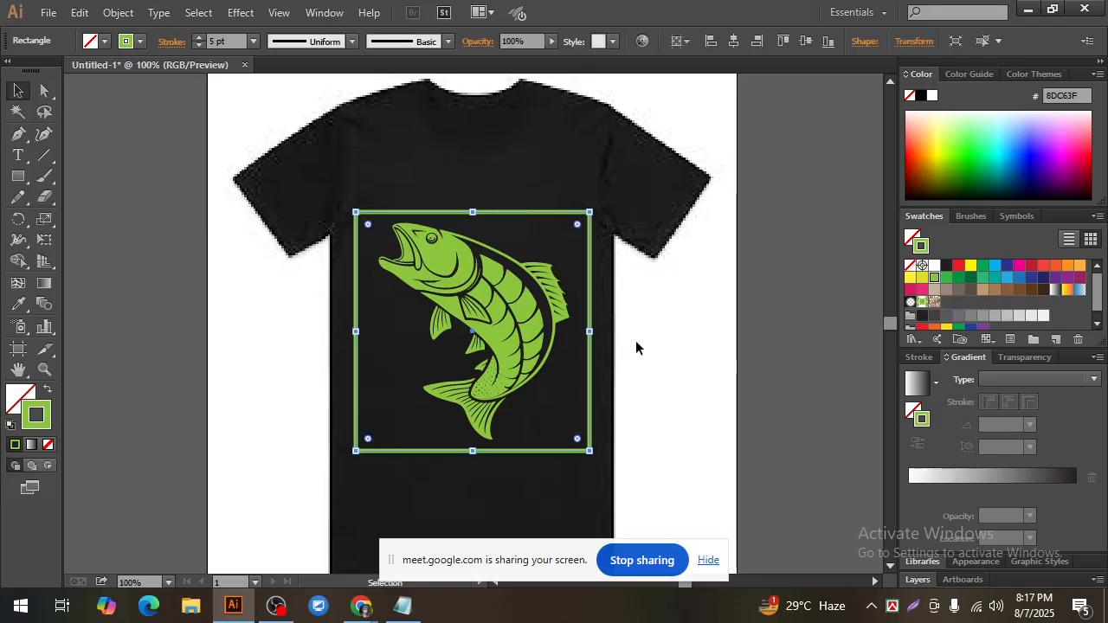
{"action": "left_click", "coordinate": [633, 339]}
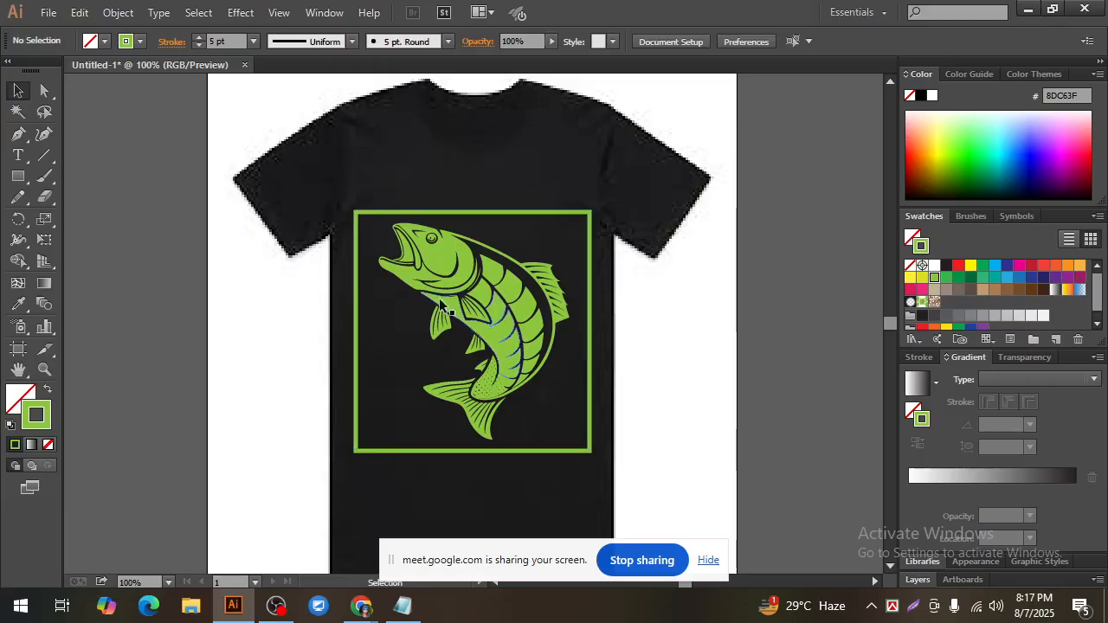
{"action": "left_click", "coordinate": [439, 297]}
{"action": "left_click", "coordinate": [642, 336]}
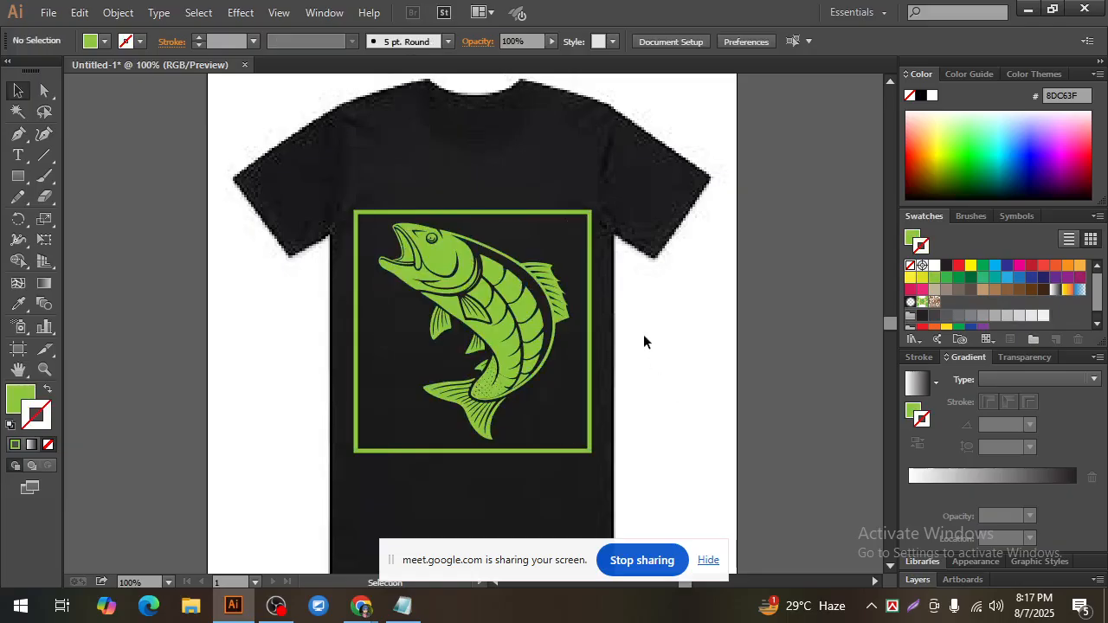
Step: Delete the green rectangular frame around the fish, keeping only the fish on the shirt
{"action": "left_click", "coordinate": [519, 213]}
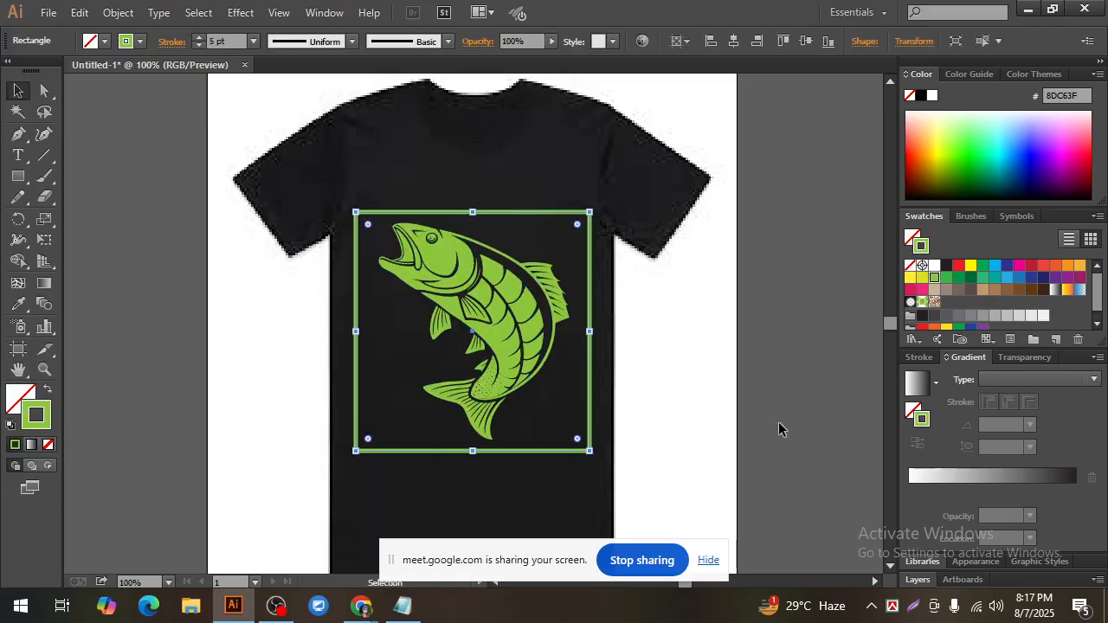
{"action": "key", "text": "Delete"}
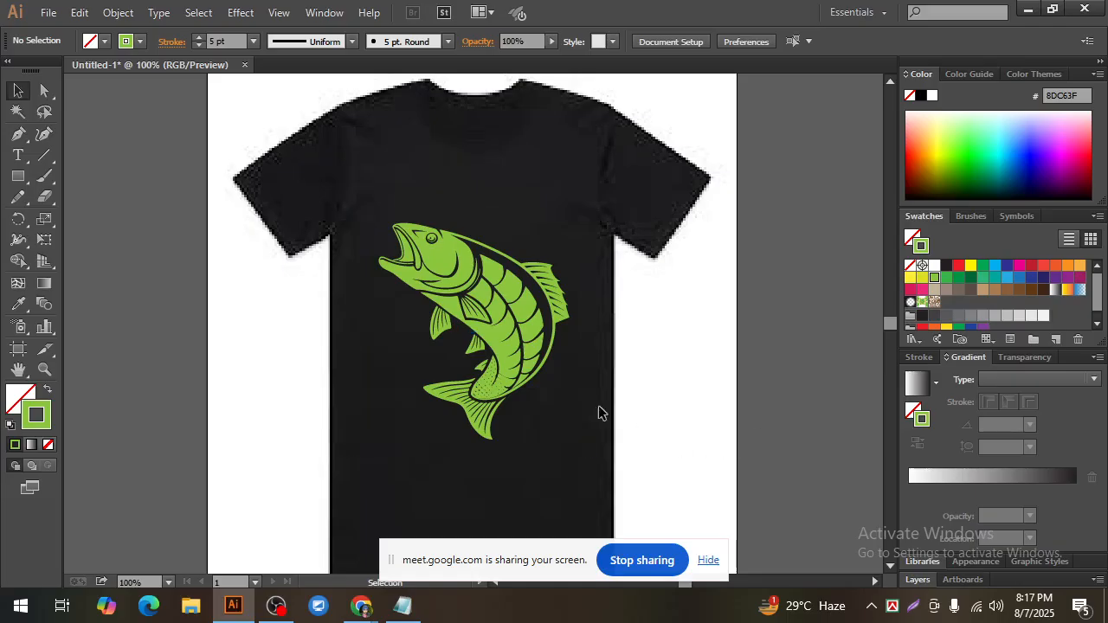
{"action": "left_click", "coordinate": [462, 263]}
{"action": "left_click", "coordinate": [680, 409]}
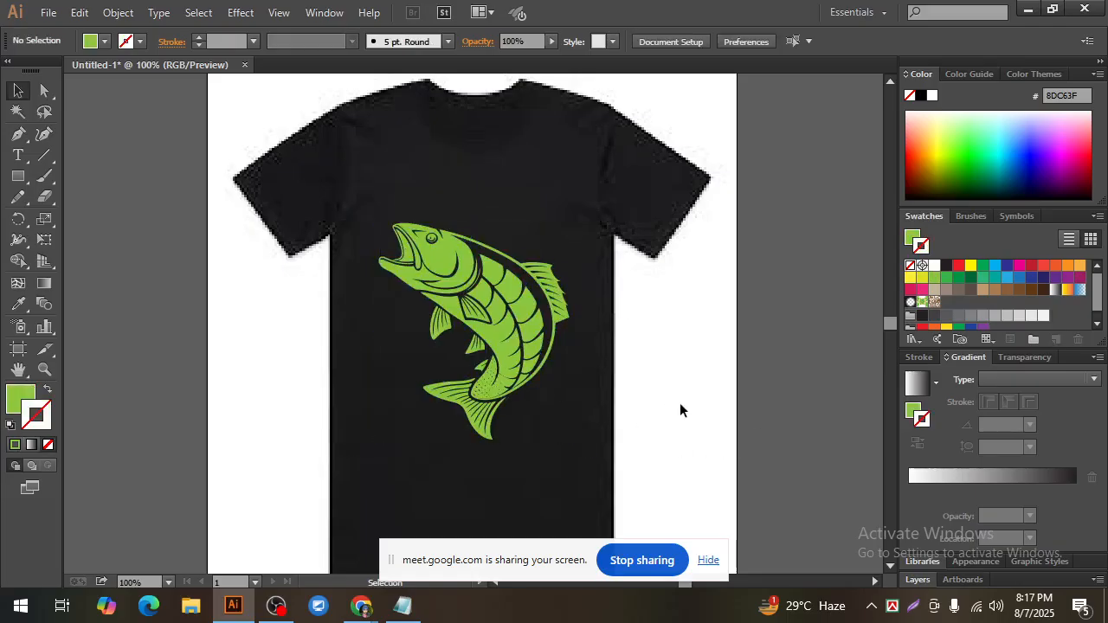
{"action": "left_click", "coordinate": [430, 268]}
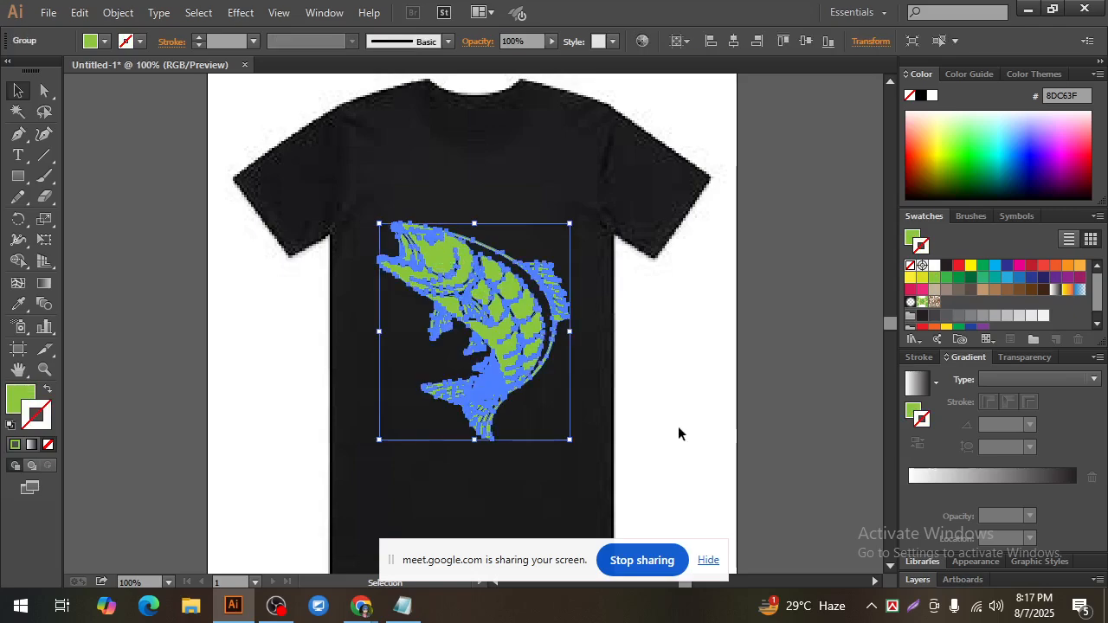
{"action": "left_click", "coordinate": [678, 433]}
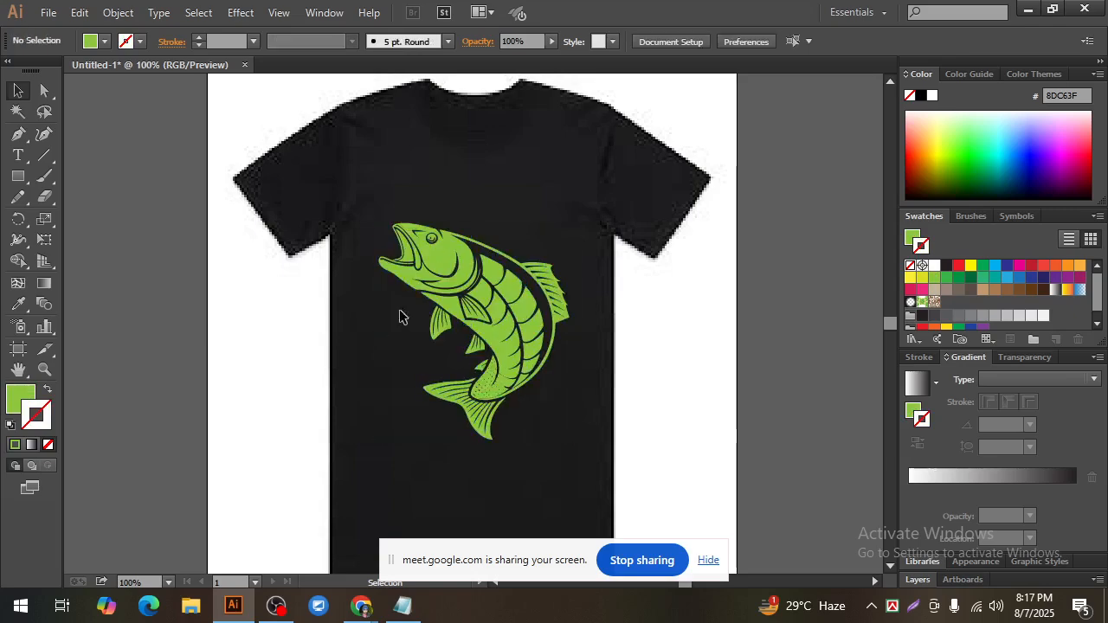
{"action": "left_click", "coordinate": [447, 271]}
{"action": "left_click", "coordinate": [671, 418]}
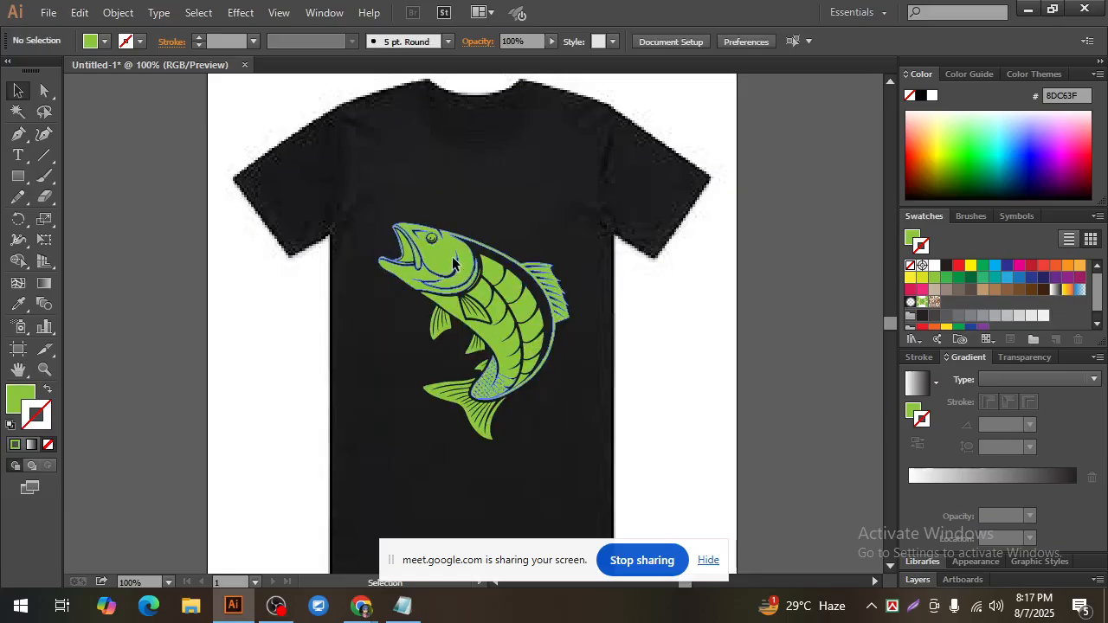
{"action": "left_click", "coordinate": [493, 298]}
{"action": "left_click", "coordinate": [654, 346]}
{"action": "left_click", "coordinate": [438, 257]}
{"action": "left_click", "coordinate": [614, 355]}
{"action": "left_click", "coordinate": [511, 305]}
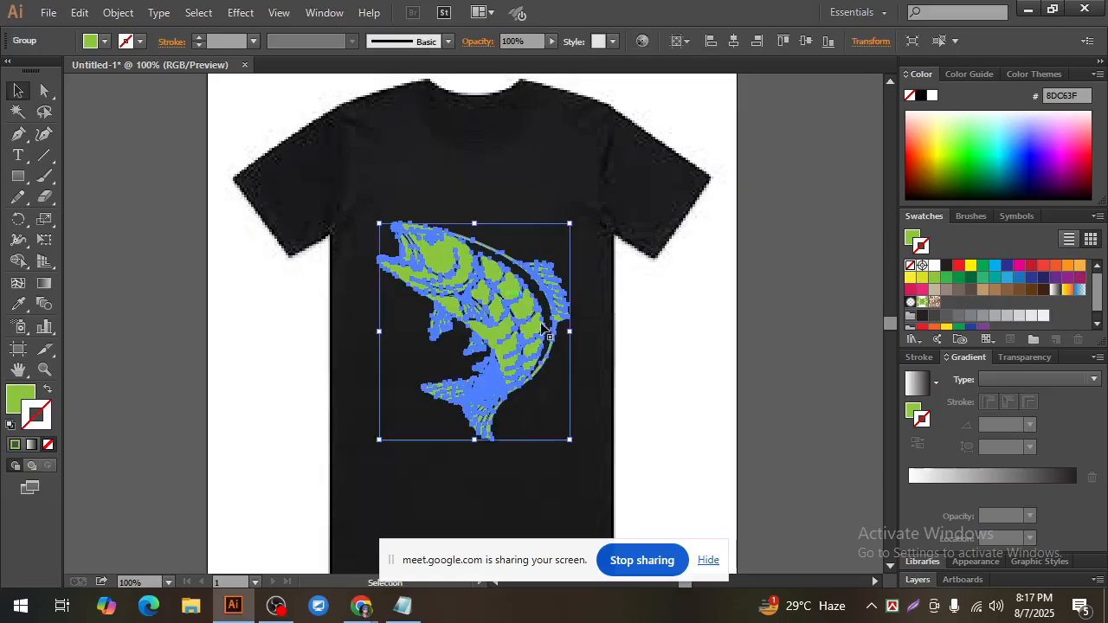
{"action": "left_click", "coordinate": [656, 380]}
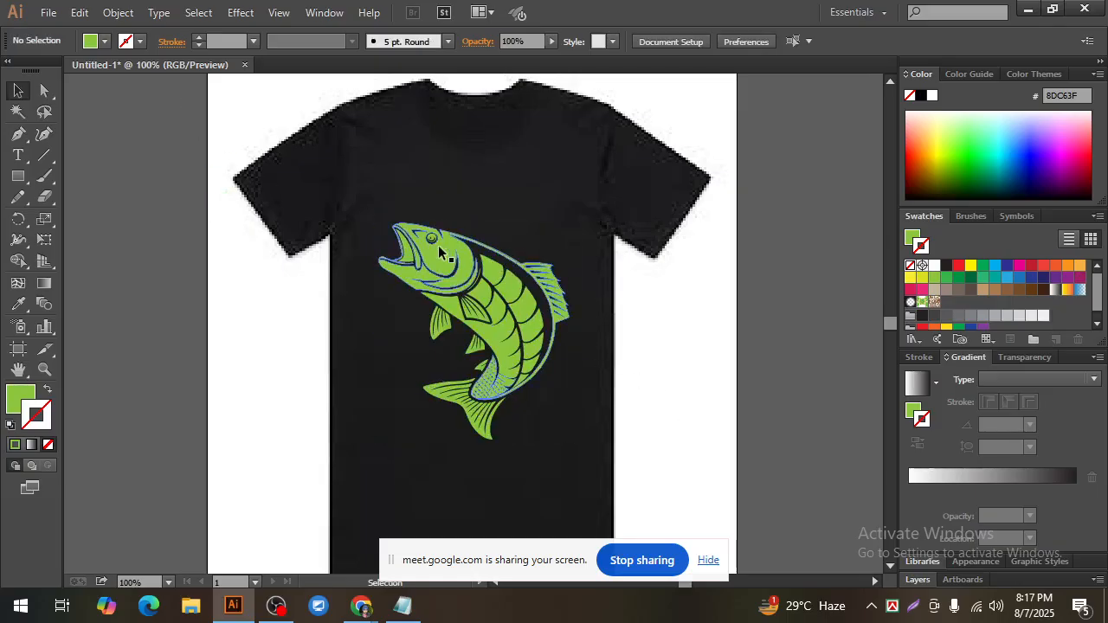
{"action": "left_click", "coordinate": [520, 285]}
{"action": "left_click", "coordinate": [637, 342]}
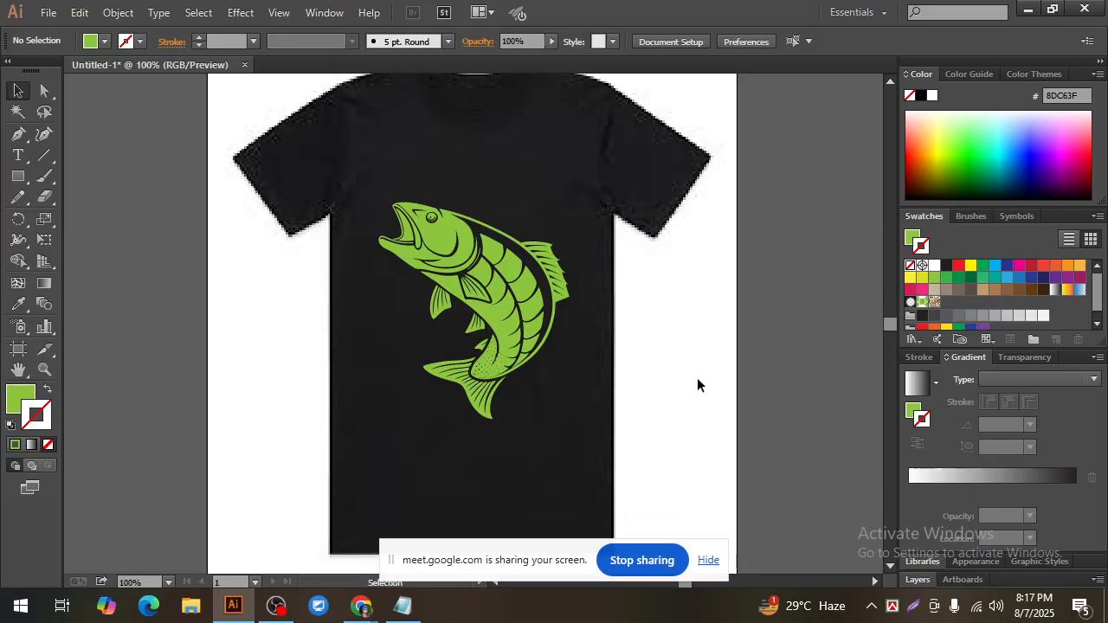
{"action": "left_click", "coordinate": [458, 260]}
{"action": "left_click", "coordinate": [612, 351]}
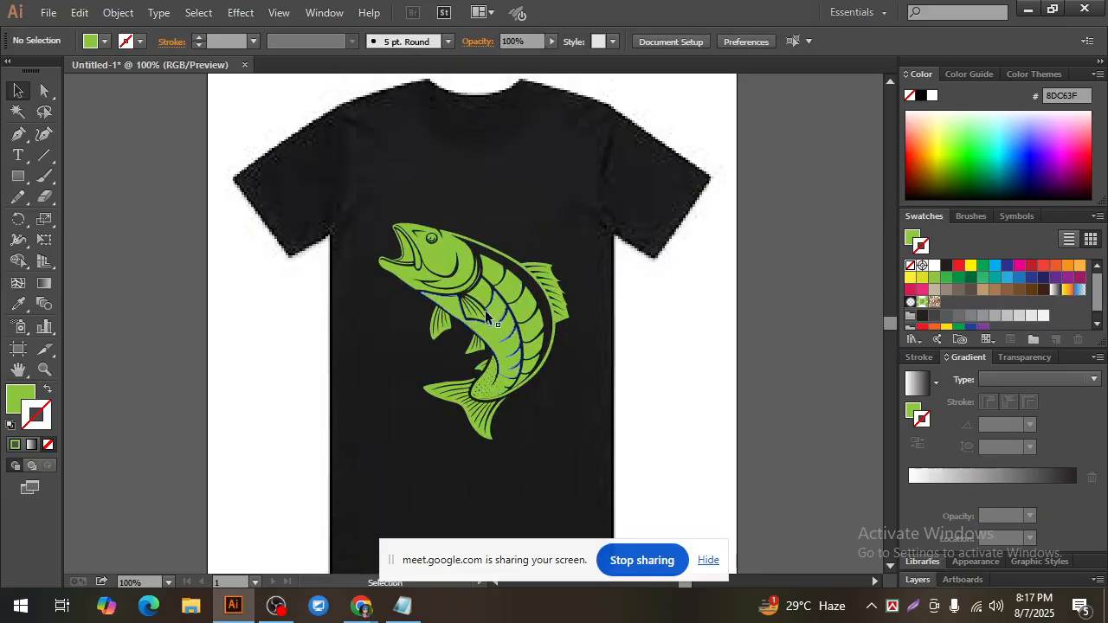
{"action": "left_click", "coordinate": [485, 275]}
{"action": "left_click", "coordinate": [663, 380]}
{"action": "left_click_drag", "start_coordinate": [600, 364], "coordinate": [398, 238]}
{"action": "left_click", "coordinate": [624, 344]}
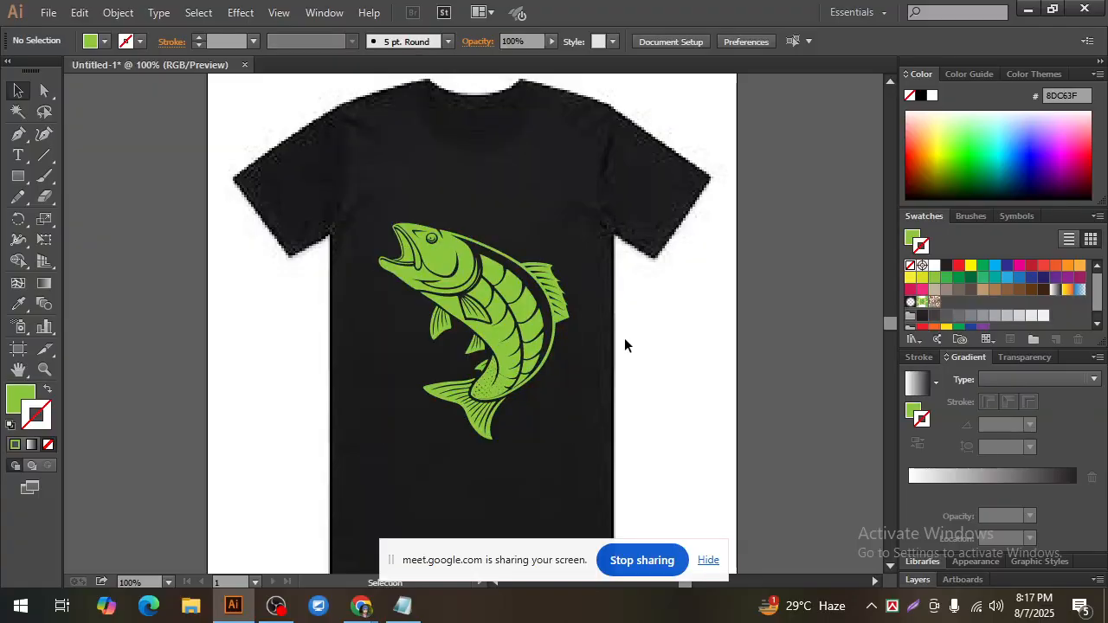
{"action": "left_click", "coordinate": [449, 271]}
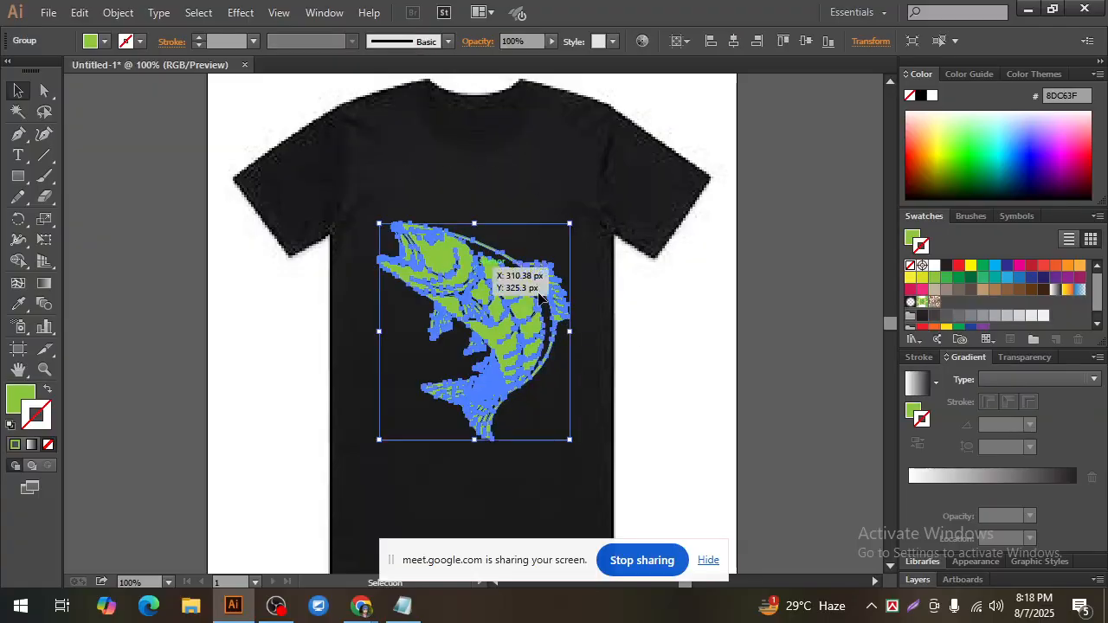
{"action": "left_click", "coordinate": [624, 374]}
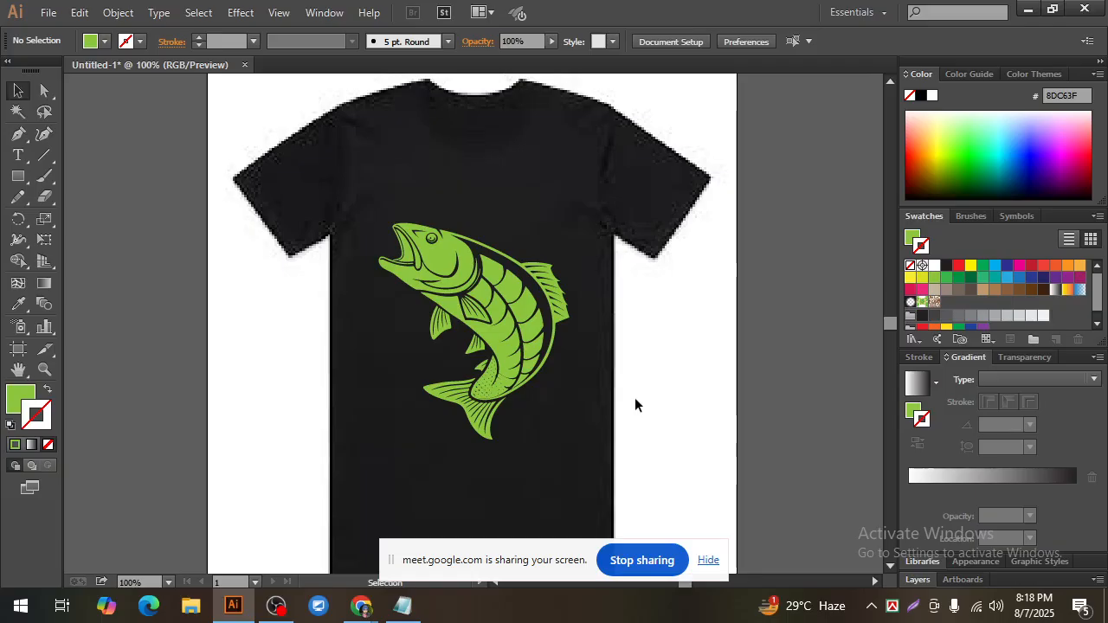
{"action": "left_click", "coordinate": [491, 318]}
{"action": "left_click", "coordinate": [674, 389]}
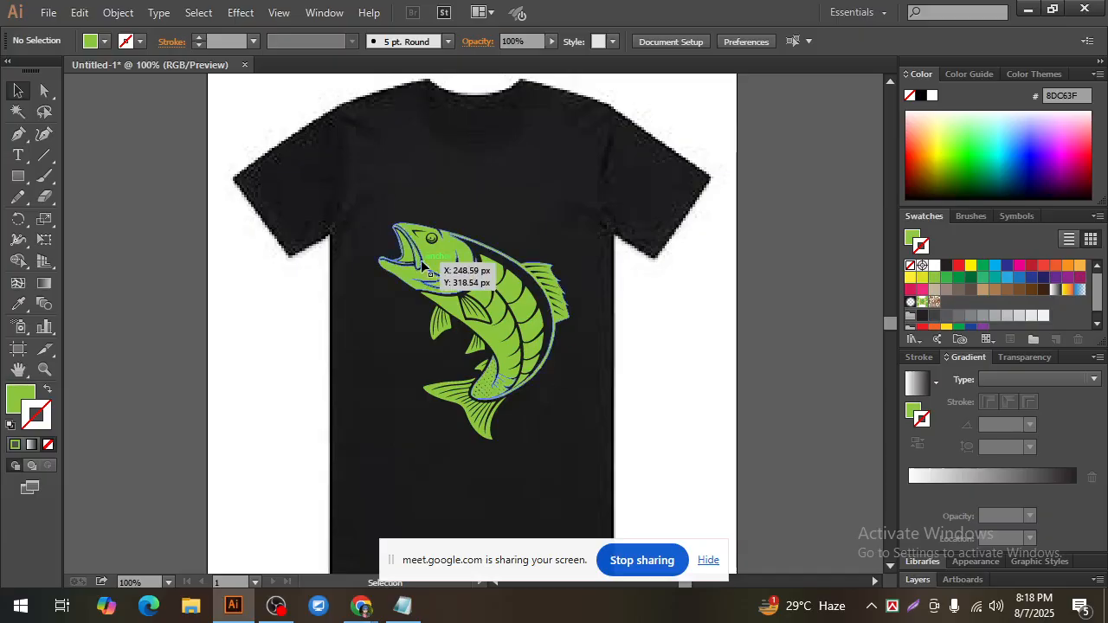
{"action": "left_click", "coordinate": [420, 260]}
{"action": "left_click", "coordinate": [670, 373]}
{"action": "left_click", "coordinate": [398, 249]}
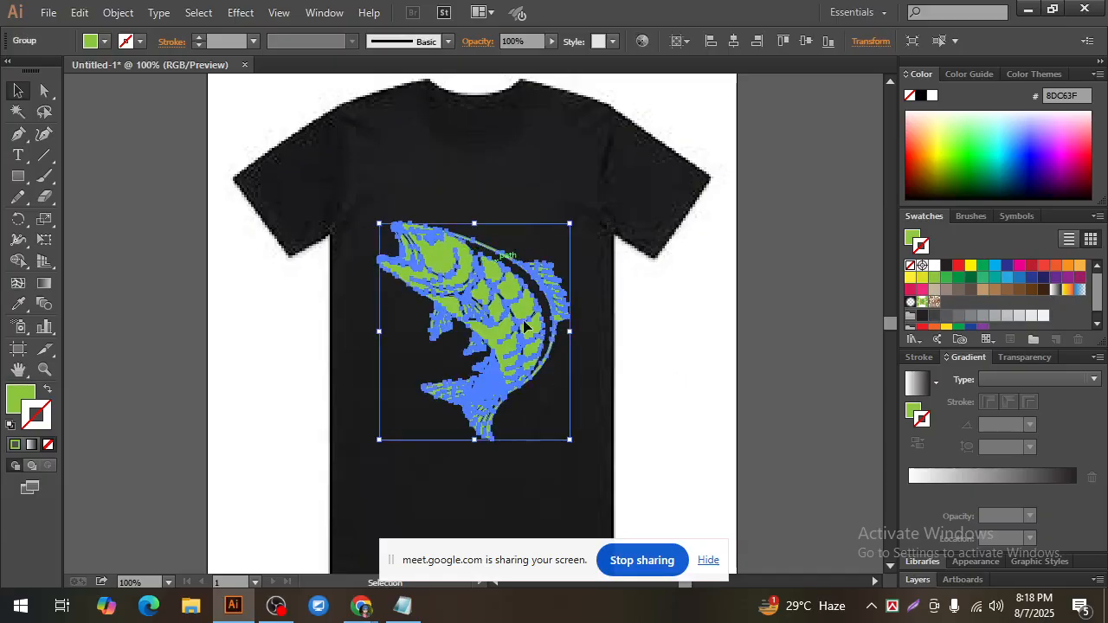
{"action": "left_click", "coordinate": [652, 396]}
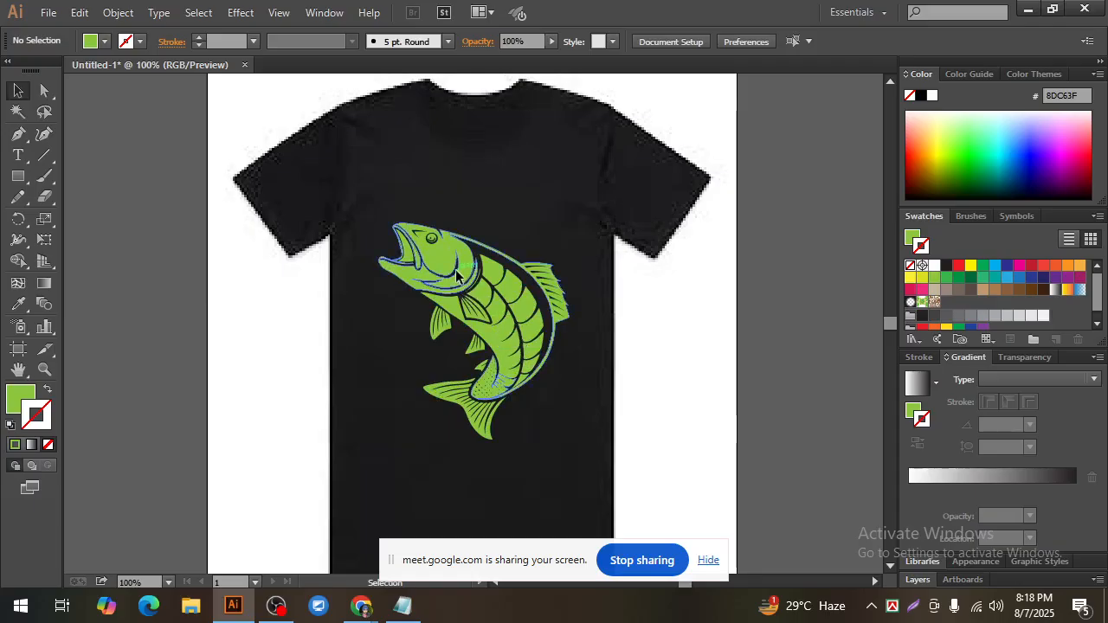
{"action": "left_click", "coordinate": [462, 279]}
{"action": "left_click", "coordinate": [679, 412]}
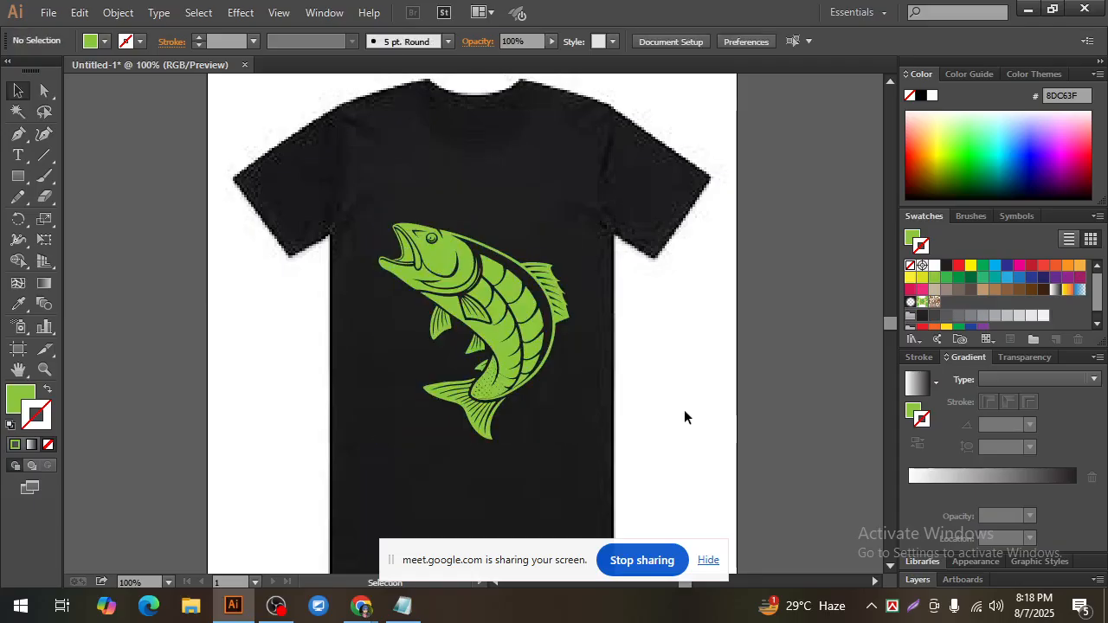
{"action": "left_click", "coordinate": [504, 338]}
{"action": "left_click", "coordinate": [637, 360]}
{"action": "left_click", "coordinate": [478, 301]}
{"action": "left_click", "coordinate": [624, 354]}
{"action": "left_click", "coordinate": [459, 264]}
{"action": "left_click", "coordinate": [626, 367]}
{"action": "key", "text": "ctrl+minus"}
{"action": "left_click", "coordinate": [450, 284]}
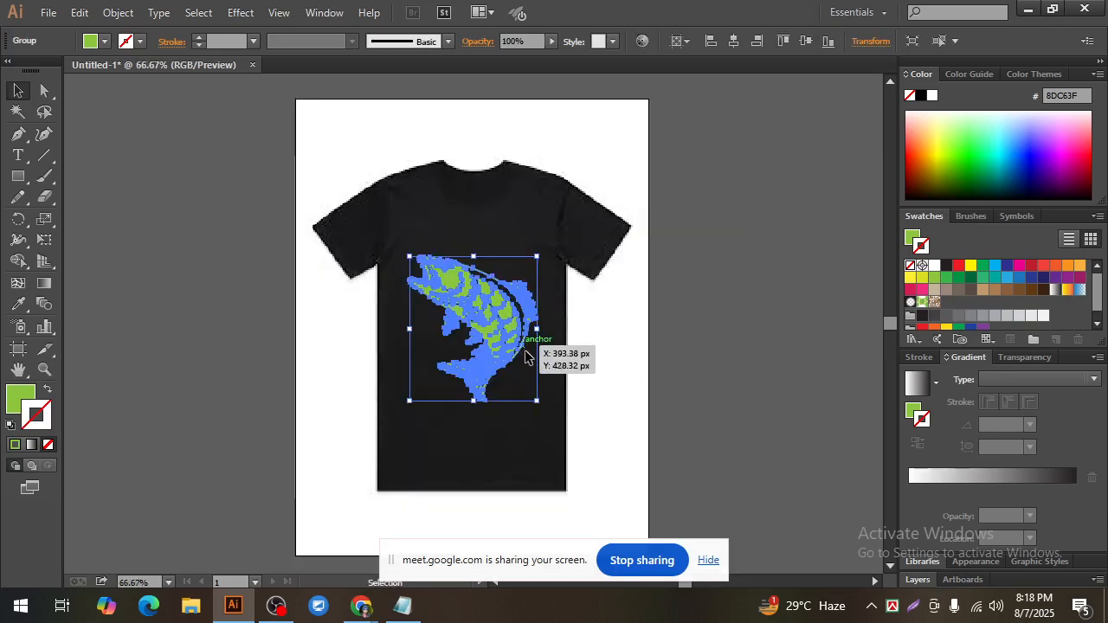
{"action": "left_click", "coordinate": [600, 362]}
{"action": "left_click", "coordinate": [461, 283]}
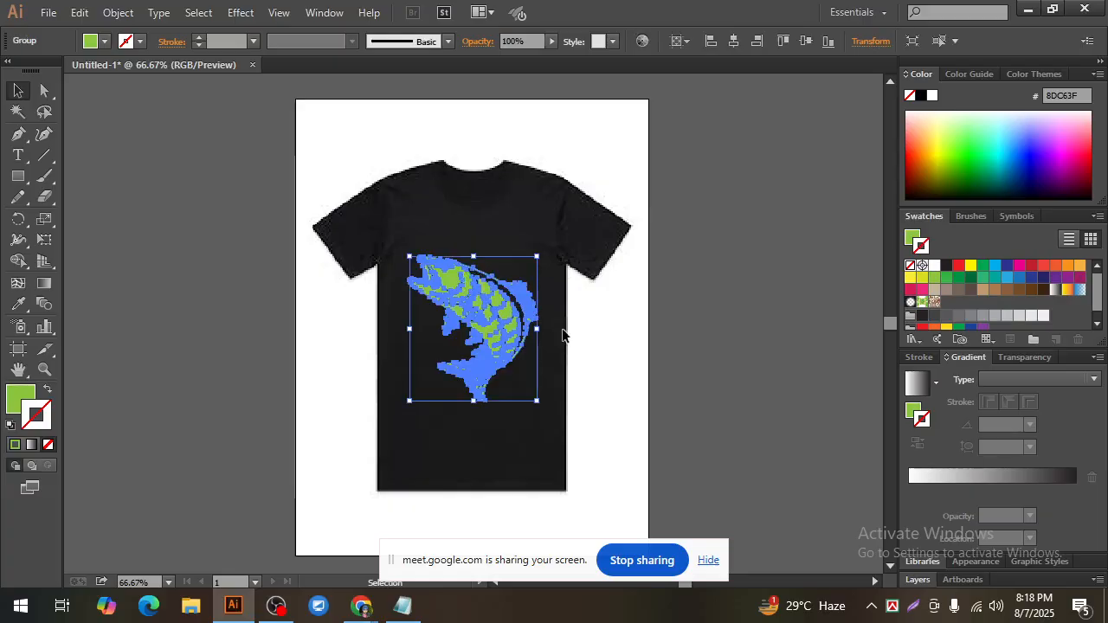
Step: Examine the green fish's details and its placement on the front of the black shirt
{"action": "left_click", "coordinate": [578, 344]}
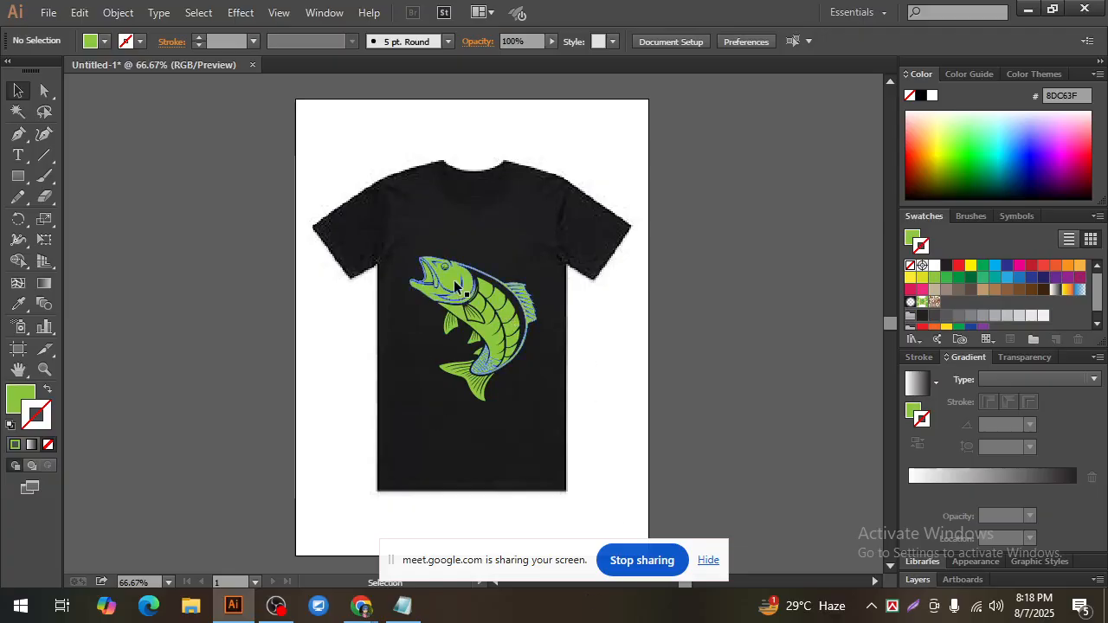
{"action": "left_click", "coordinate": [487, 298]}
{"action": "left_click", "coordinate": [630, 369]}
{"action": "scroll", "coordinate": [480, 313], "scroll_direction": "up", "scroll_amount": 1}
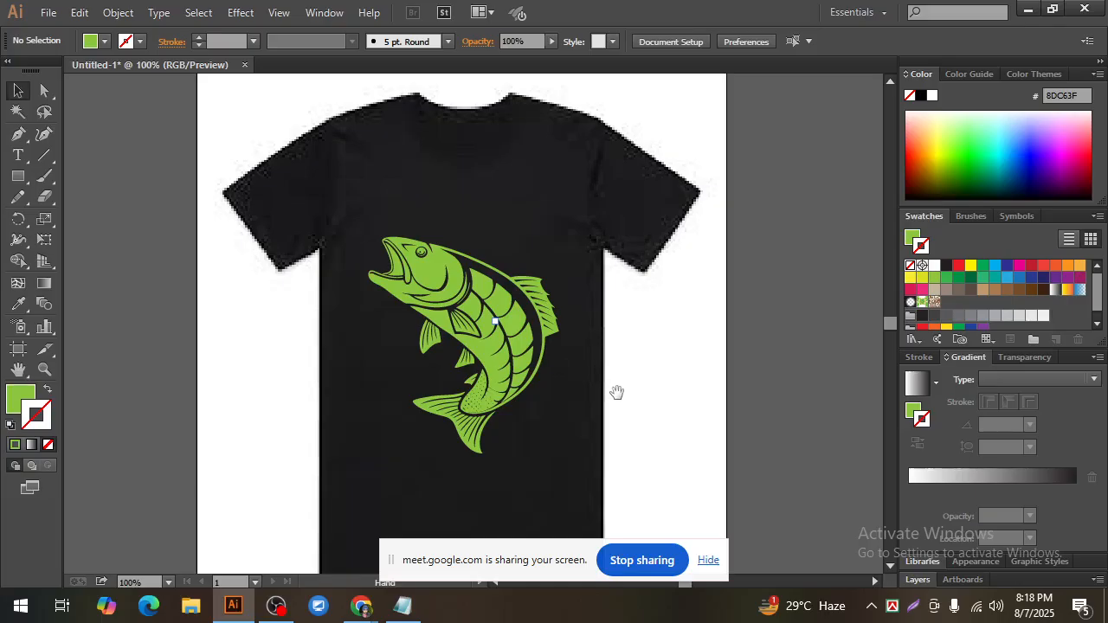
{"action": "left_click_drag", "start_coordinate": [616, 392], "coordinate": [634, 368]}
{"action": "scroll", "coordinate": [633, 368], "scroll_direction": "down", "scroll_amount": 1}
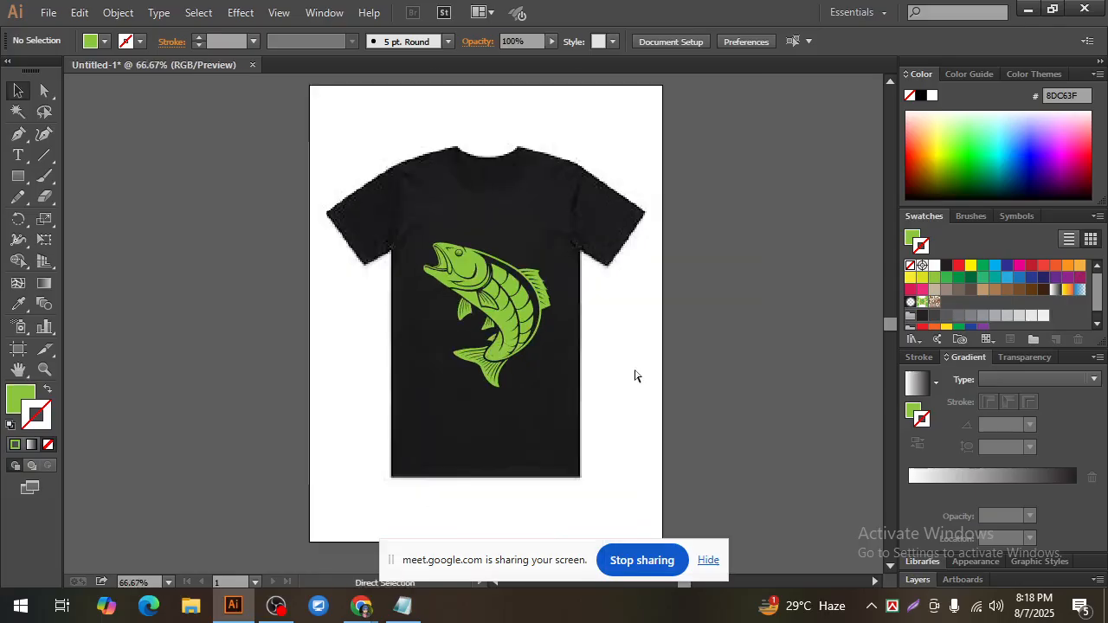
{"action": "left_click", "coordinate": [453, 265]}
{"action": "left_click", "coordinate": [621, 333]}
{"action": "left_click", "coordinate": [493, 290]}
{"action": "left_click", "coordinate": [611, 338]}
{"action": "left_click", "coordinate": [460, 257]}
{"action": "left_click", "coordinate": [629, 330]}
{"action": "left_click", "coordinate": [480, 259]}
{"action": "left_click", "coordinate": [612, 341]}
{"action": "left_click", "coordinate": [496, 347]}
{"action": "left_click", "coordinate": [584, 332]}
Step: Move the screen-sharing notice clear of the artboard
{"action": "scroll", "coordinate": [653, 397], "scroll_direction": "up", "scroll_amount": 1}
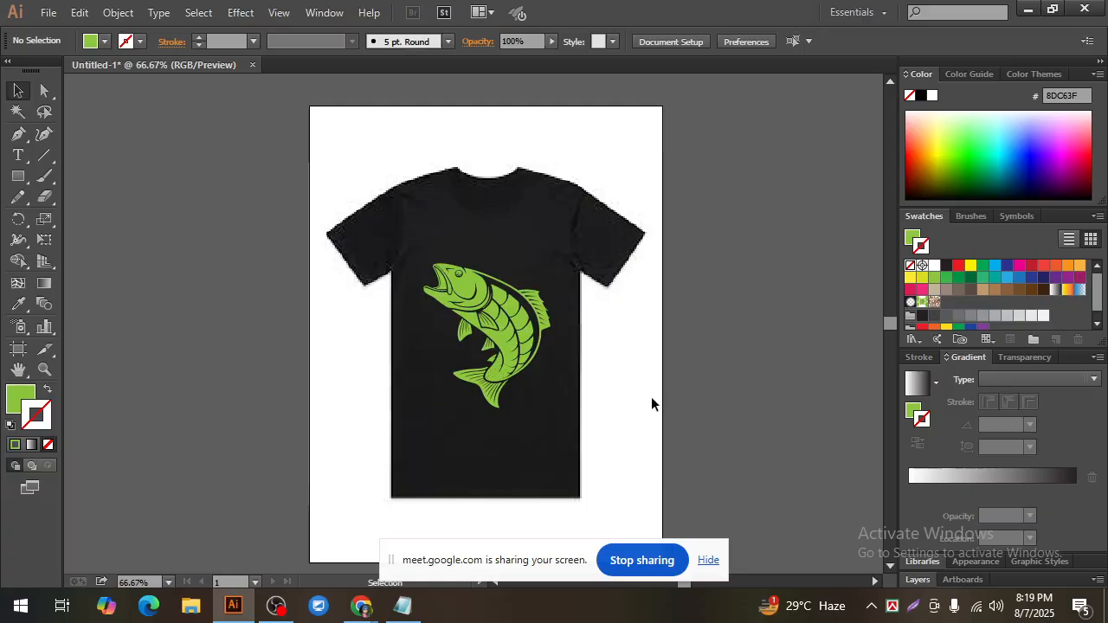
{"action": "left_click_drag", "start_coordinate": [533, 552], "coordinate": [897, 547]}
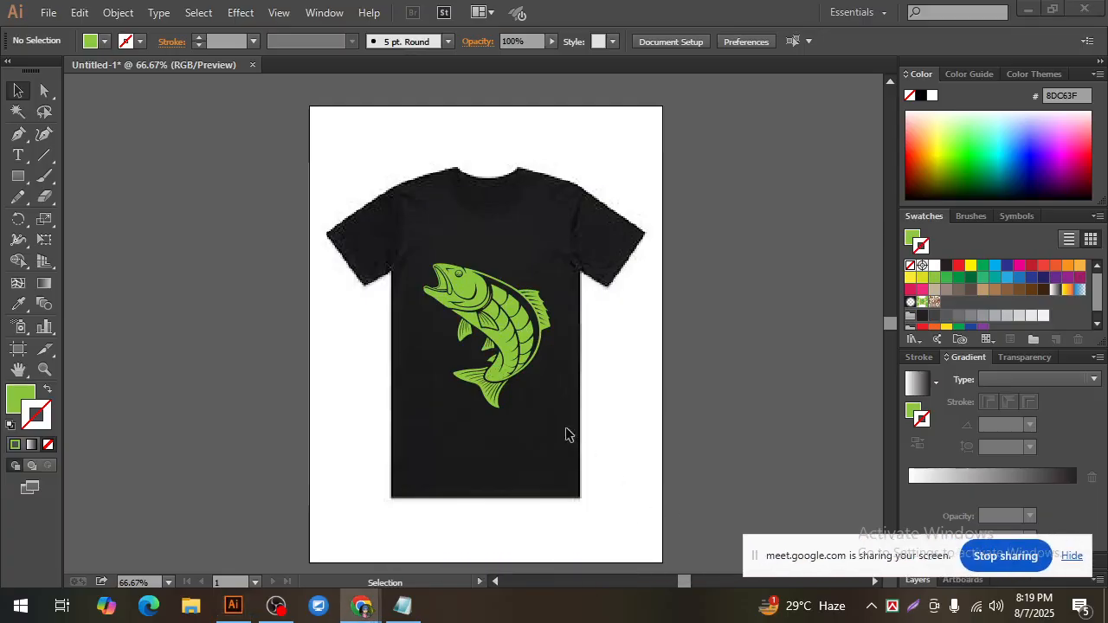
{"action": "left_click", "coordinate": [507, 320]}
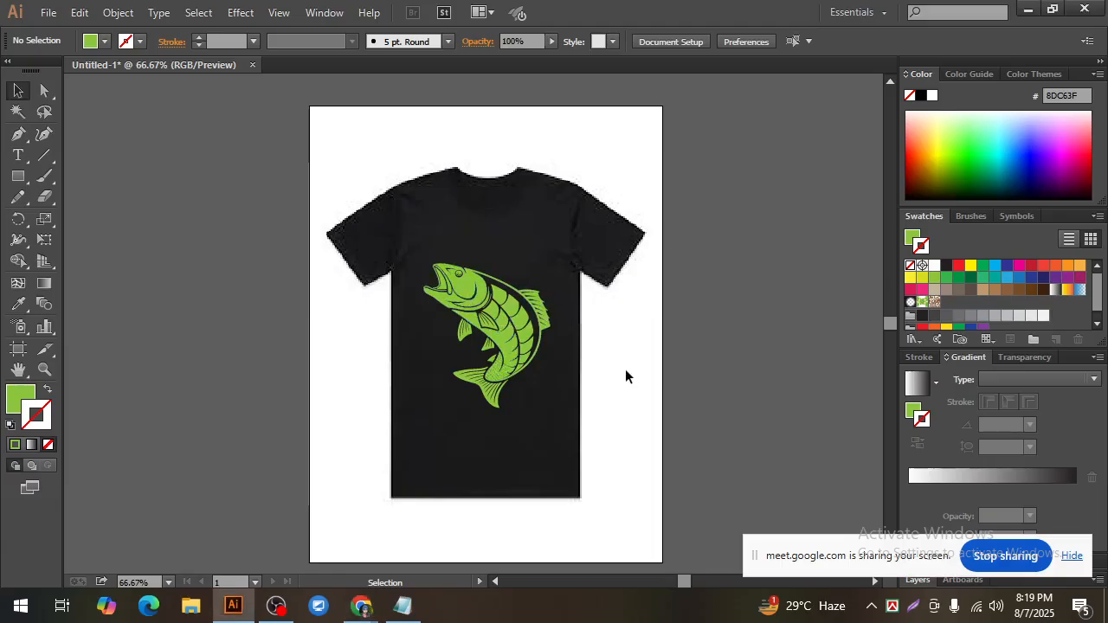
{"action": "left_click", "coordinate": [471, 279]}
{"action": "left_click", "coordinate": [608, 335]}
{"action": "left_click", "coordinate": [519, 320]}
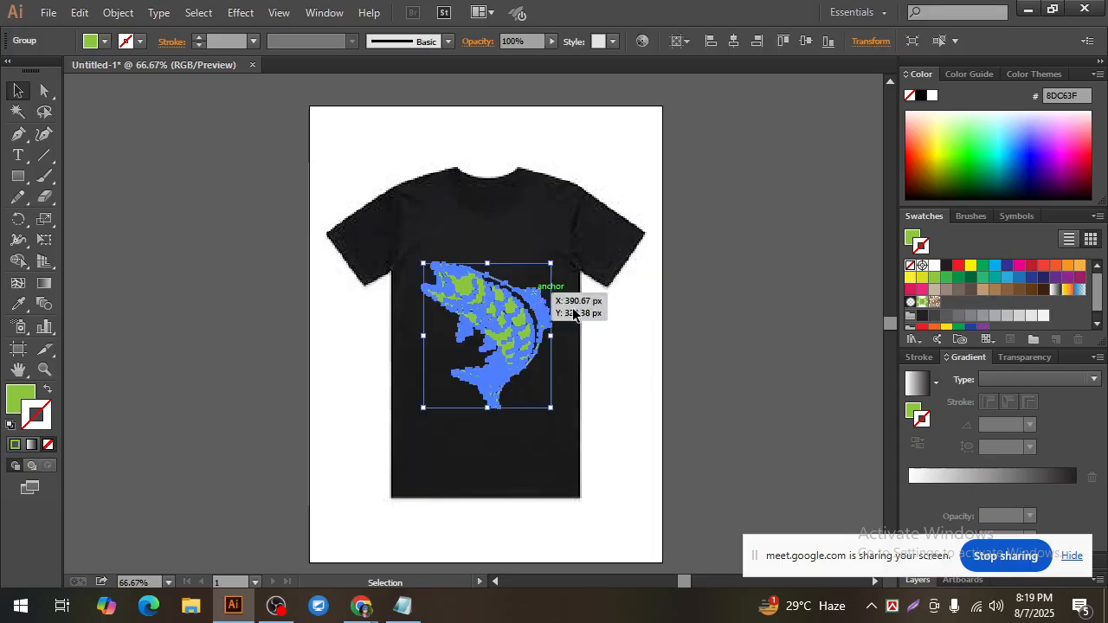
{"action": "left_click", "coordinate": [615, 335]}
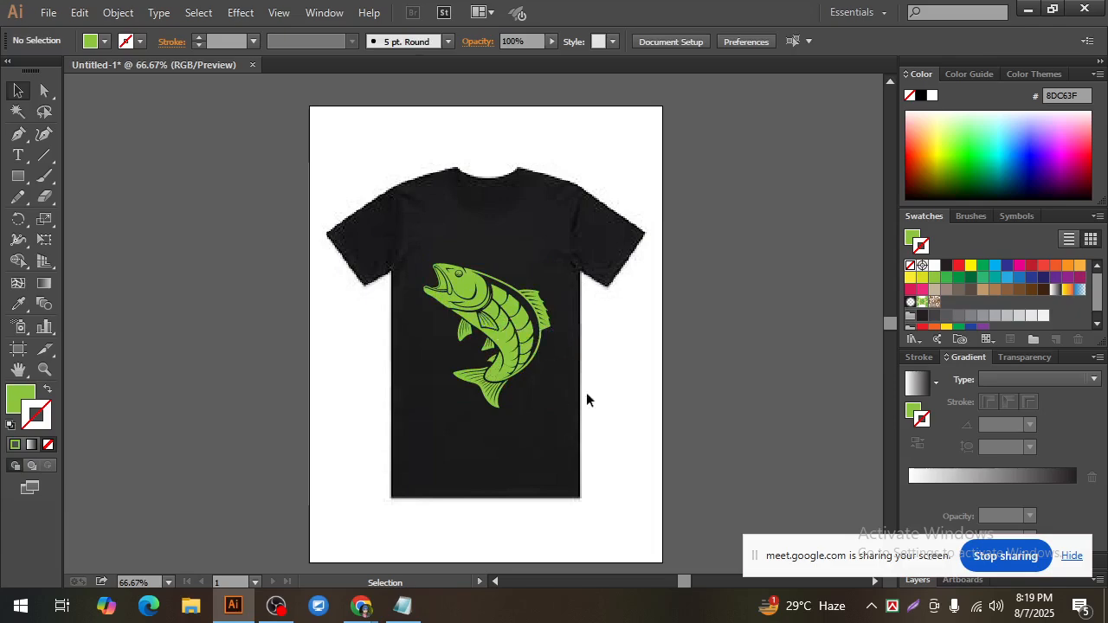
{"action": "left_click_drag", "start_coordinate": [329, 173], "coordinate": [576, 522]}
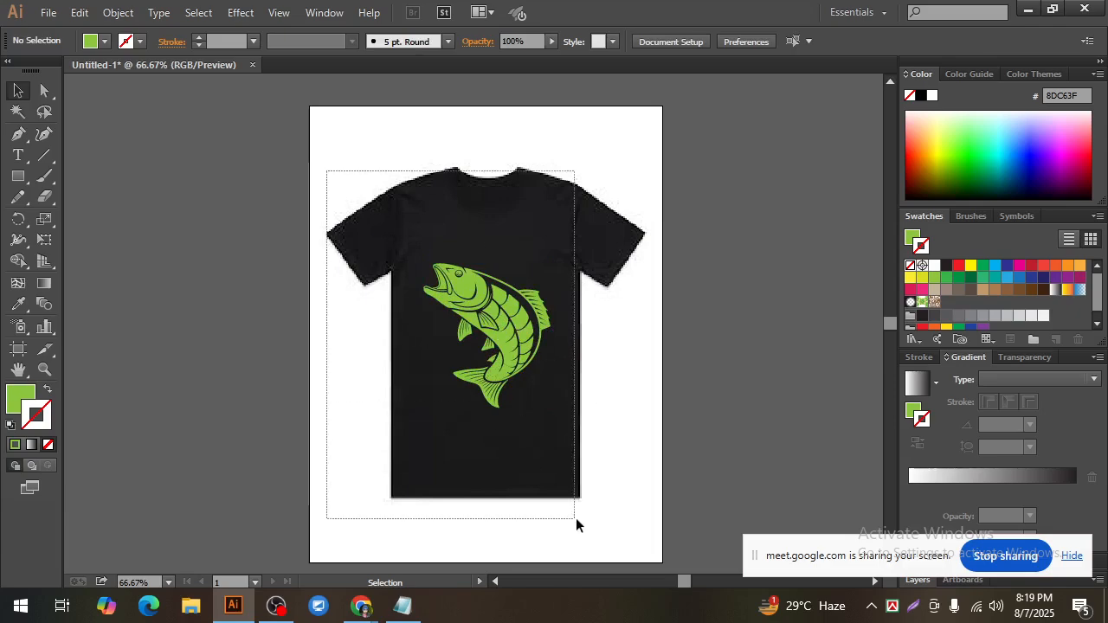
{"action": "left_click", "coordinate": [617, 354]}
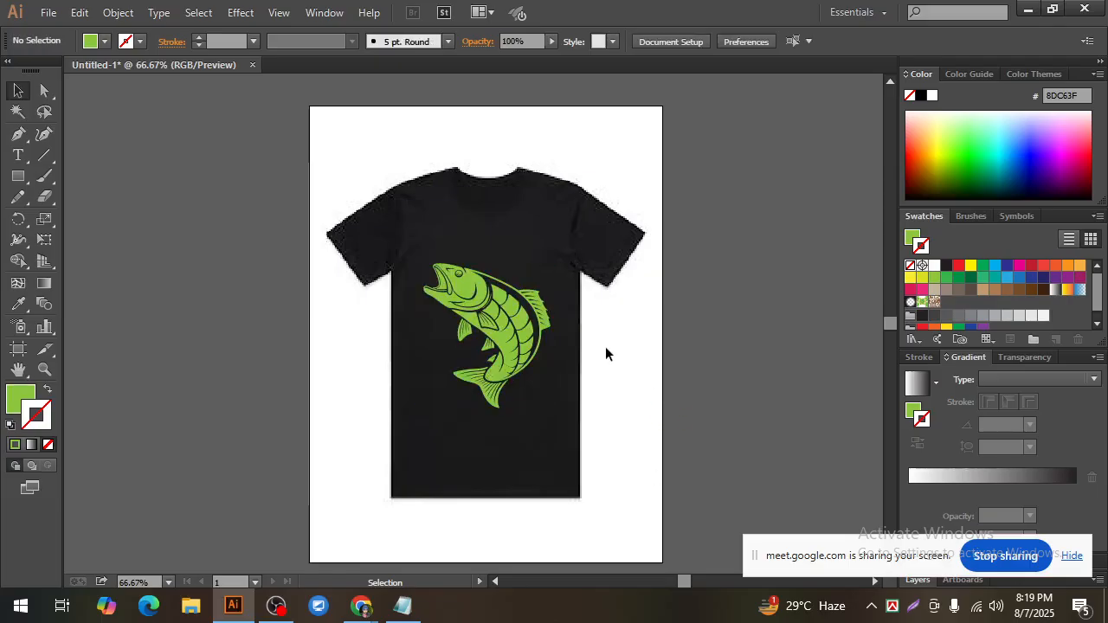
{"action": "left_click", "coordinate": [481, 300]}
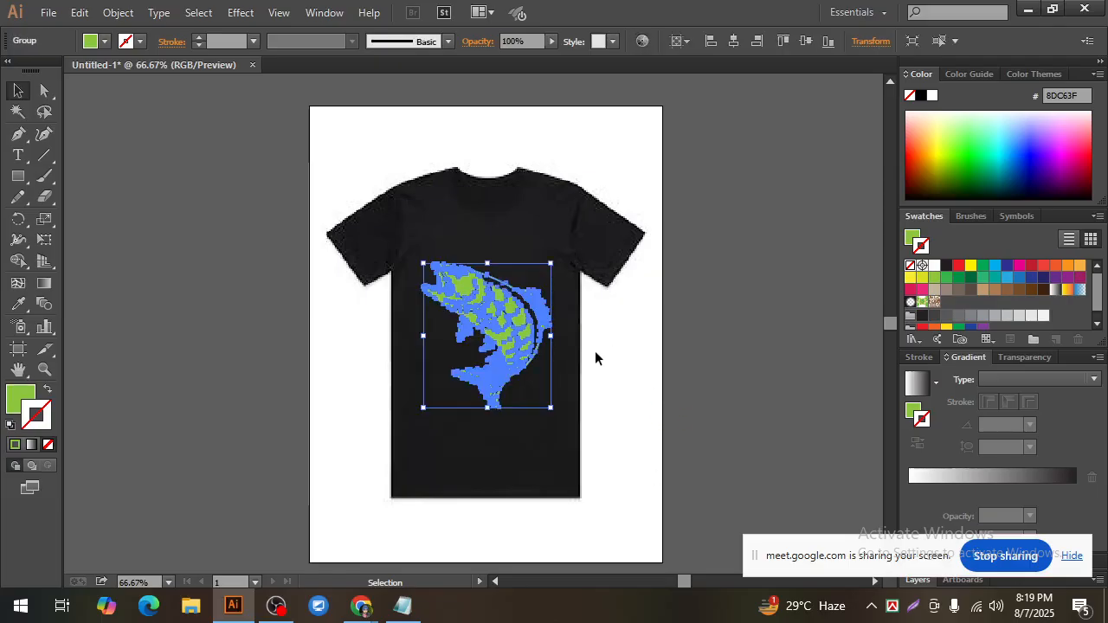
{"action": "left_click", "coordinate": [591, 350]}
{"action": "left_click", "coordinate": [545, 336]}
{"action": "left_click", "coordinate": [594, 351]}
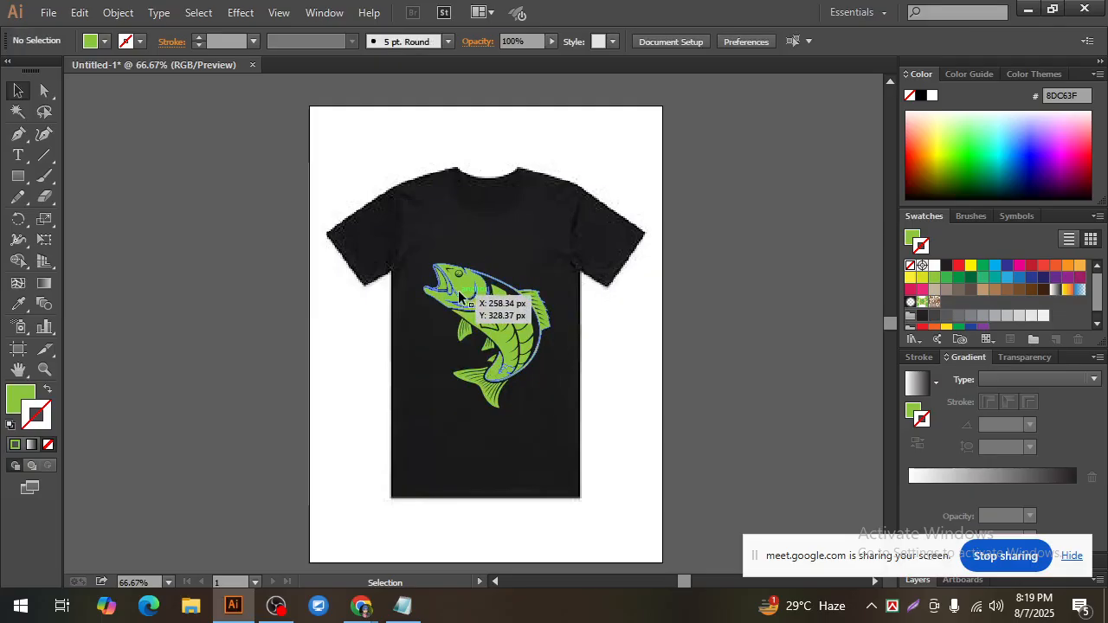
{"action": "left_click", "coordinate": [475, 294]}
{"action": "left_click", "coordinate": [596, 342]}
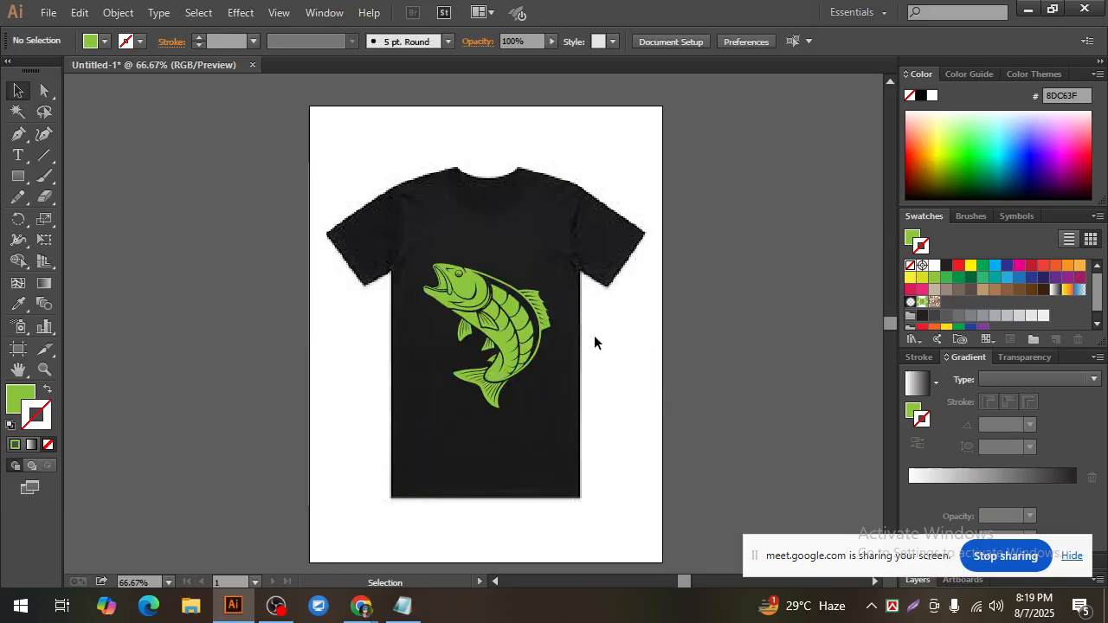
{"action": "left_click", "coordinate": [497, 316]}
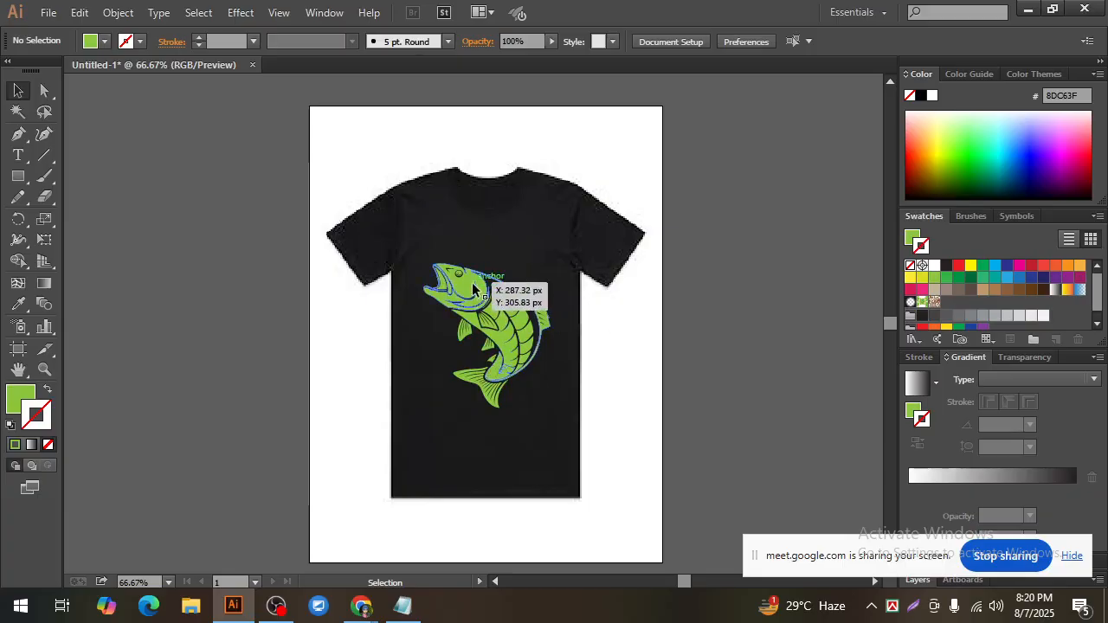
{"action": "left_click", "coordinate": [597, 336]}
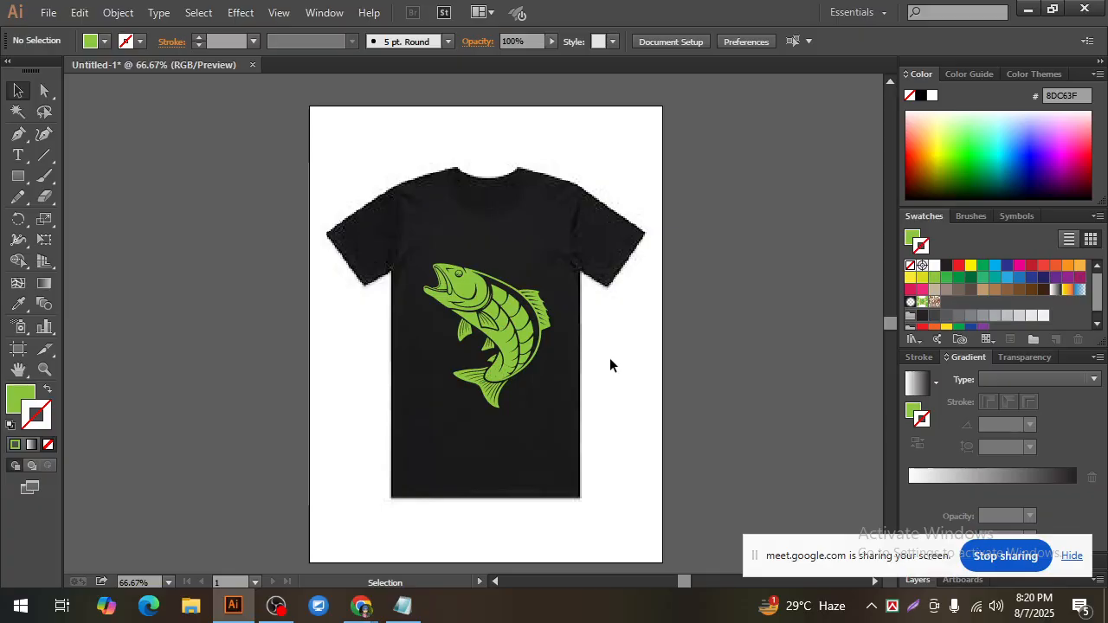
{"action": "left_click", "coordinate": [484, 299]}
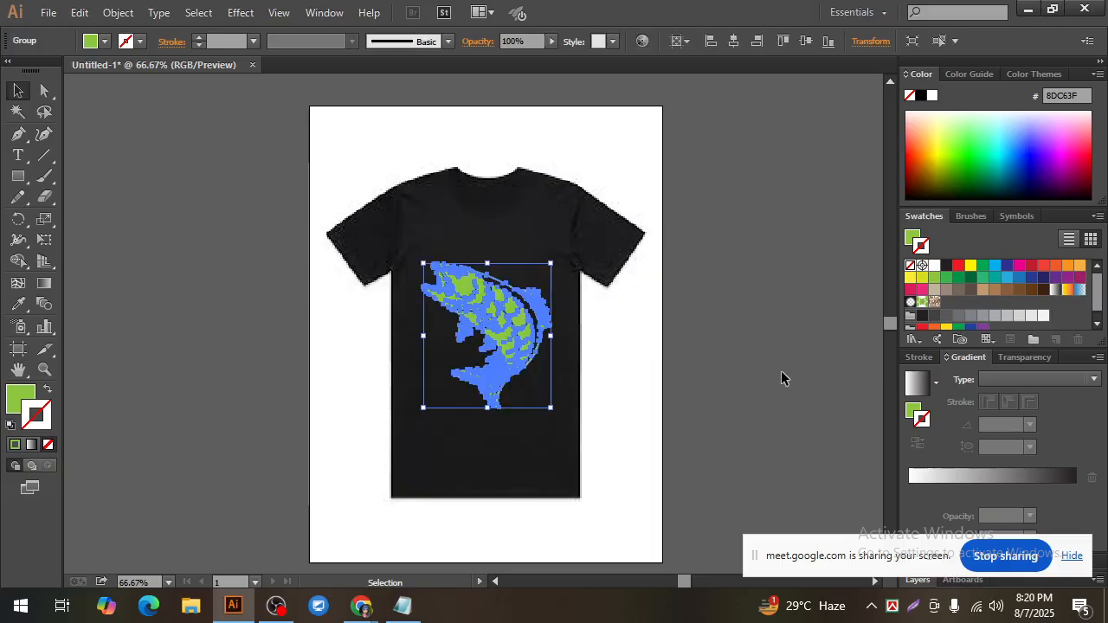
{"action": "left_click", "coordinate": [588, 342]}
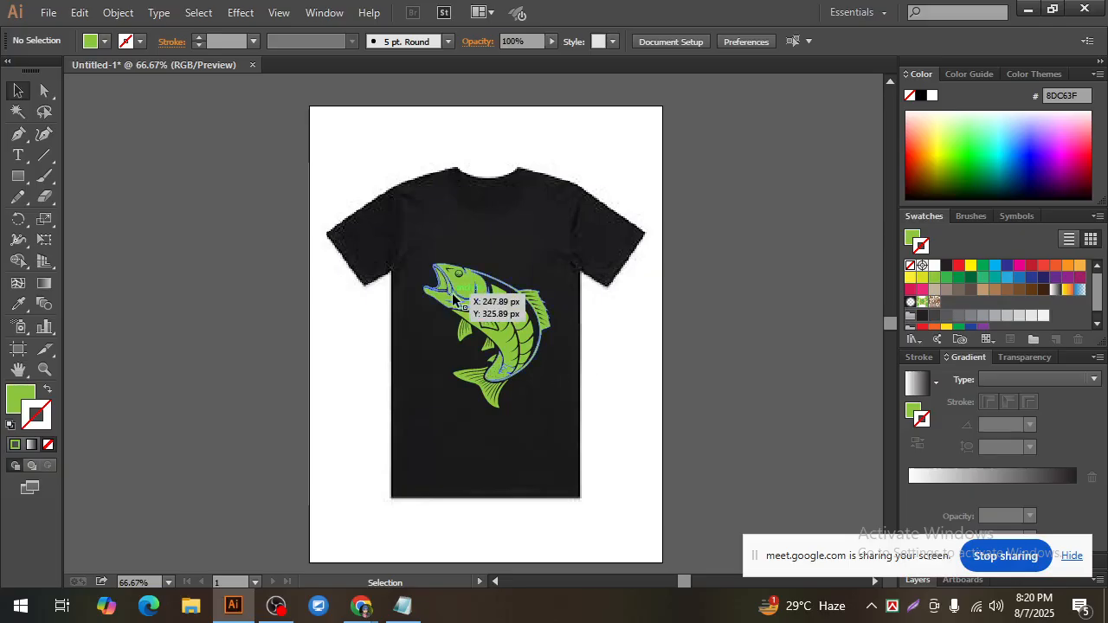
{"action": "left_click", "coordinate": [541, 339]}
{"action": "left_click", "coordinate": [593, 355]}
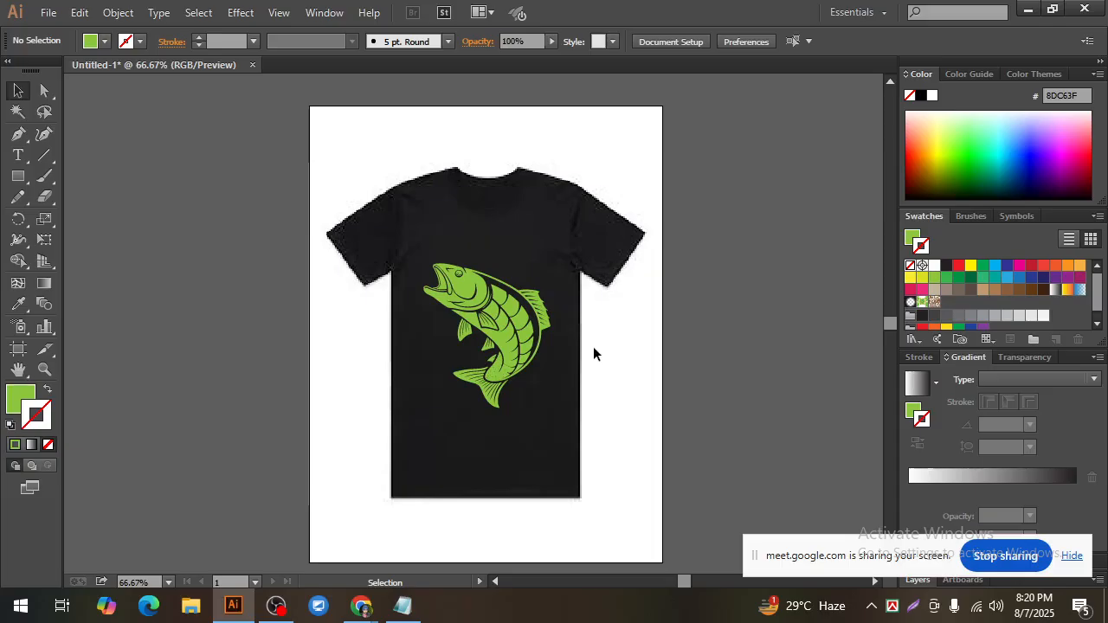
{"action": "left_click_drag", "start_coordinate": [346, 157], "coordinate": [642, 427]}
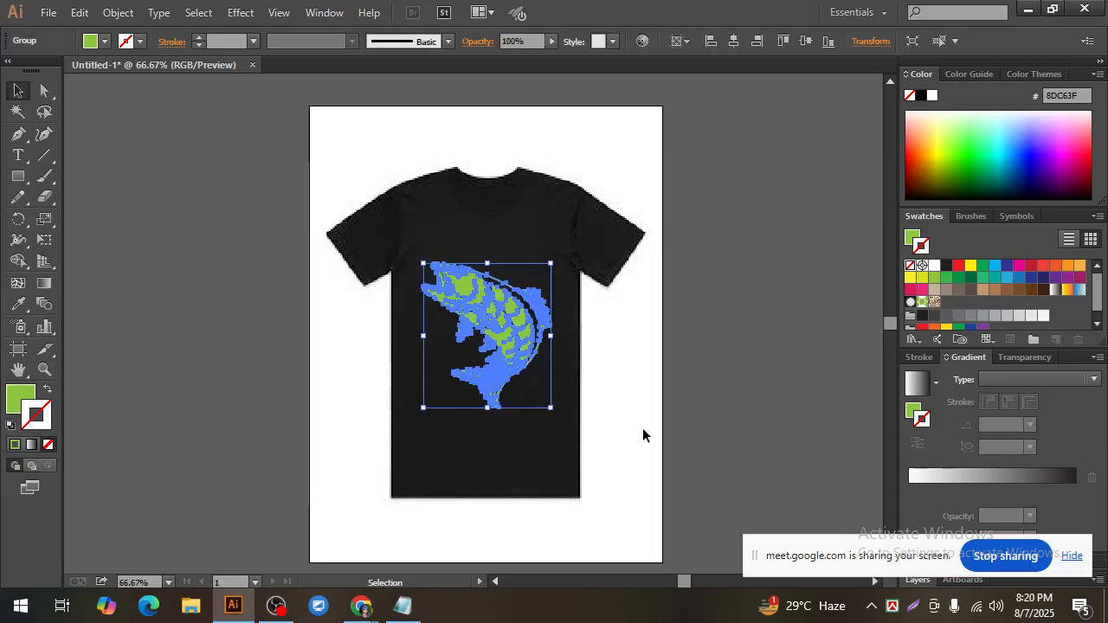
{"action": "left_click", "coordinate": [642, 428]}
{"action": "scroll", "coordinate": [510, 372], "scroll_direction": "up", "scroll_amount": 1}
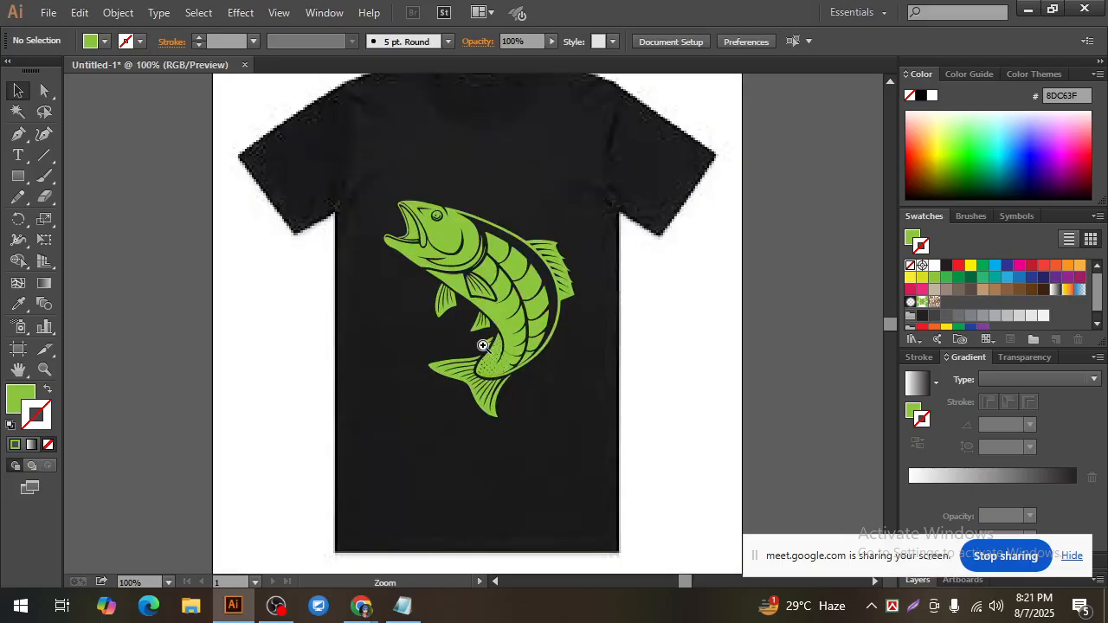
{"action": "left_click_drag", "start_coordinate": [638, 373], "coordinate": [665, 388]}
{"action": "key", "text": "ctrl+0"}
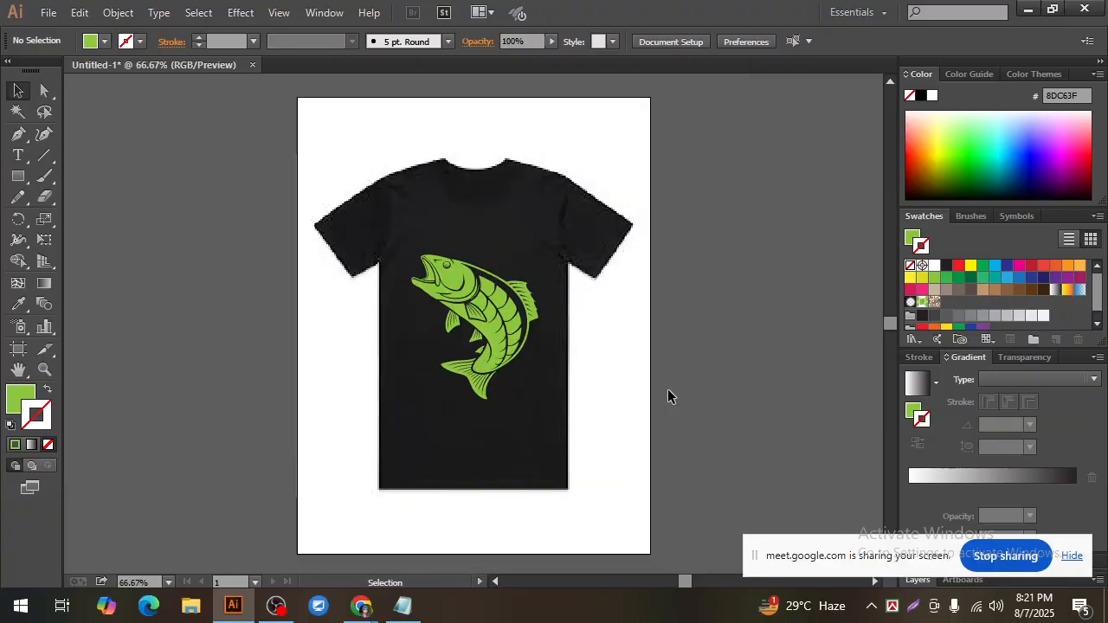
{"action": "left_click", "coordinate": [519, 290]}
{"action": "left_click", "coordinate": [612, 356]}
{"action": "left_click", "coordinate": [446, 285]}
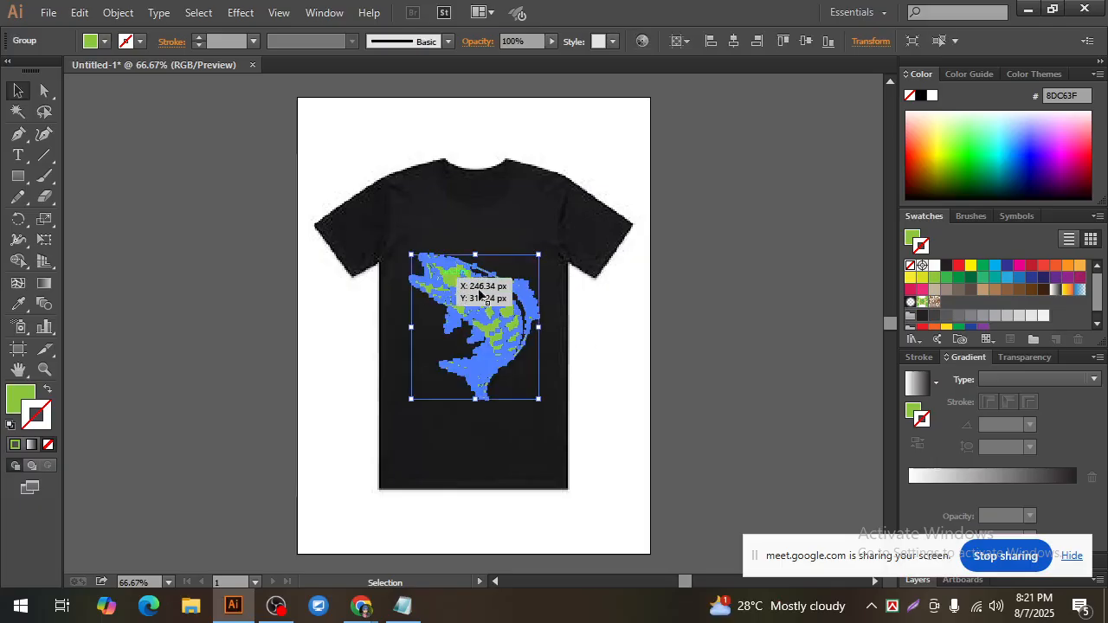
{"action": "left_click", "coordinate": [591, 337]}
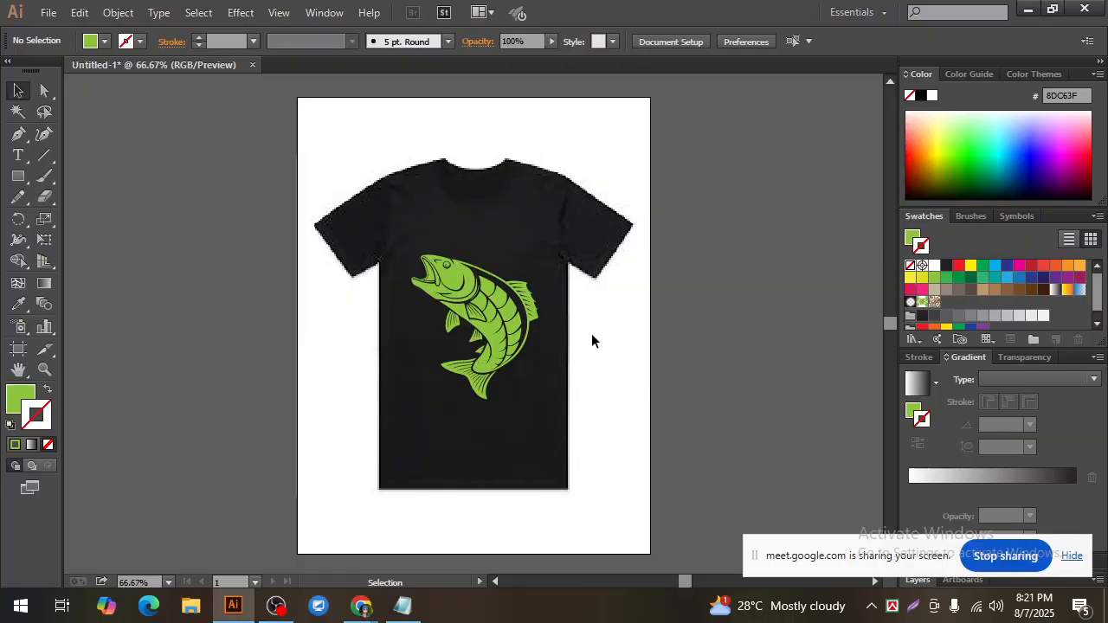
{"action": "left_click", "coordinate": [511, 303]}
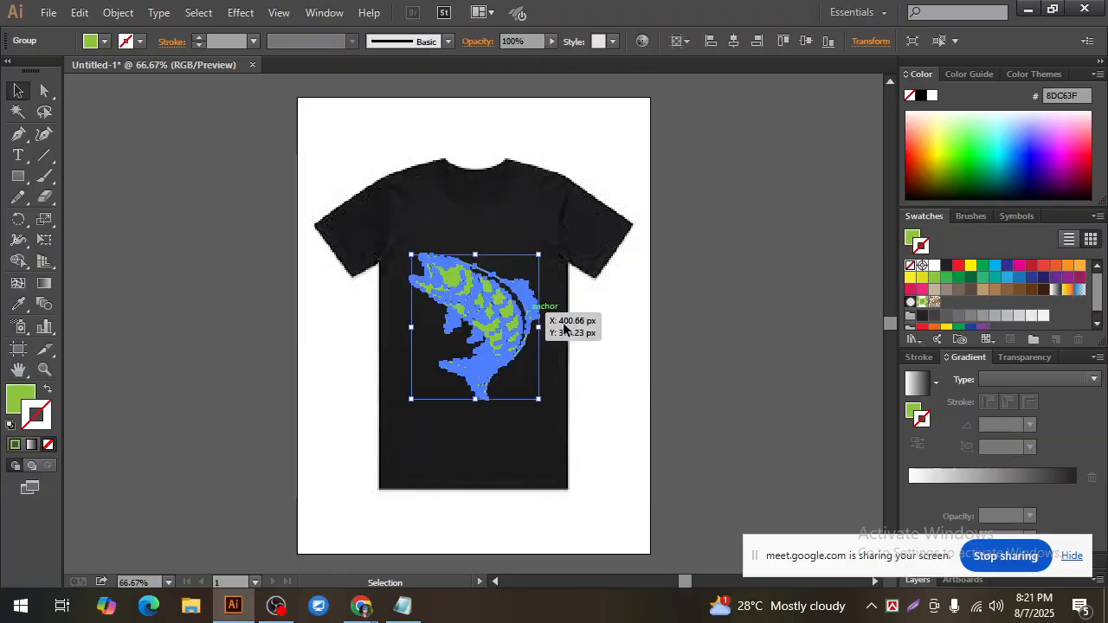
{"action": "left_click", "coordinate": [582, 344]}
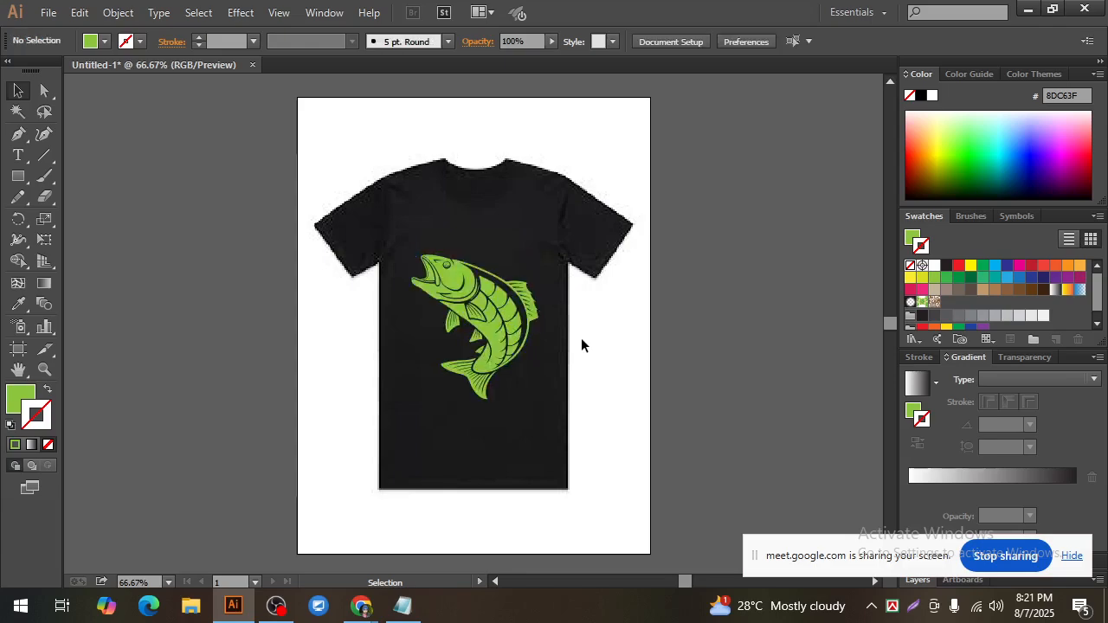
Step: Enlarge the green fish slightly and proportionally about its centre on the shirt front
{"action": "left_click", "coordinate": [502, 322]}
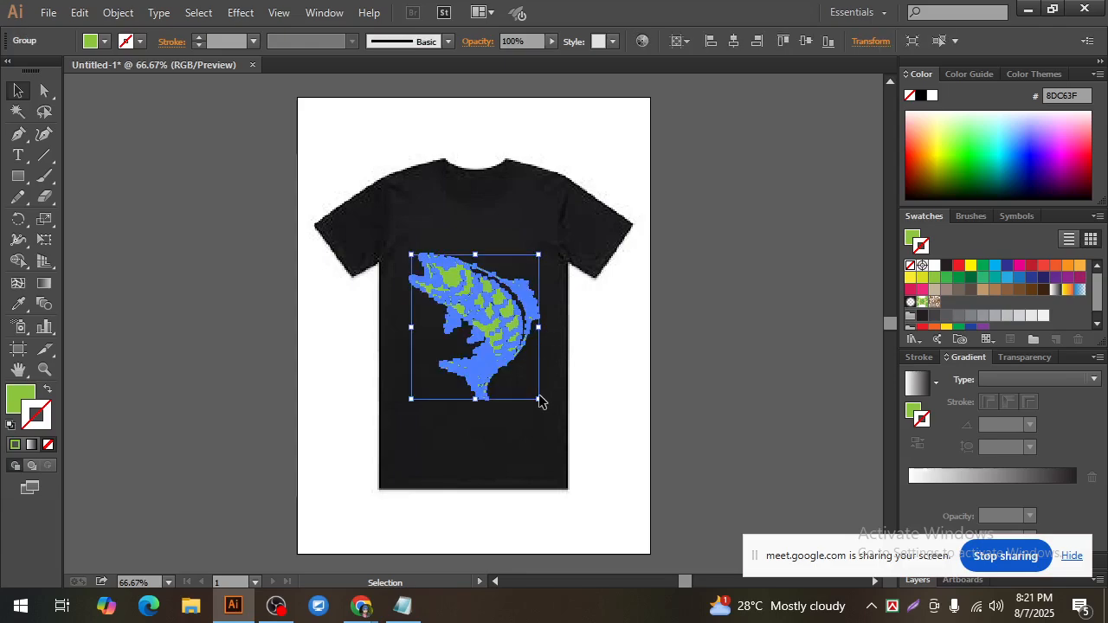
{"action": "left_click_drag", "start_coordinate": [540, 399], "coordinate": [542, 403]}
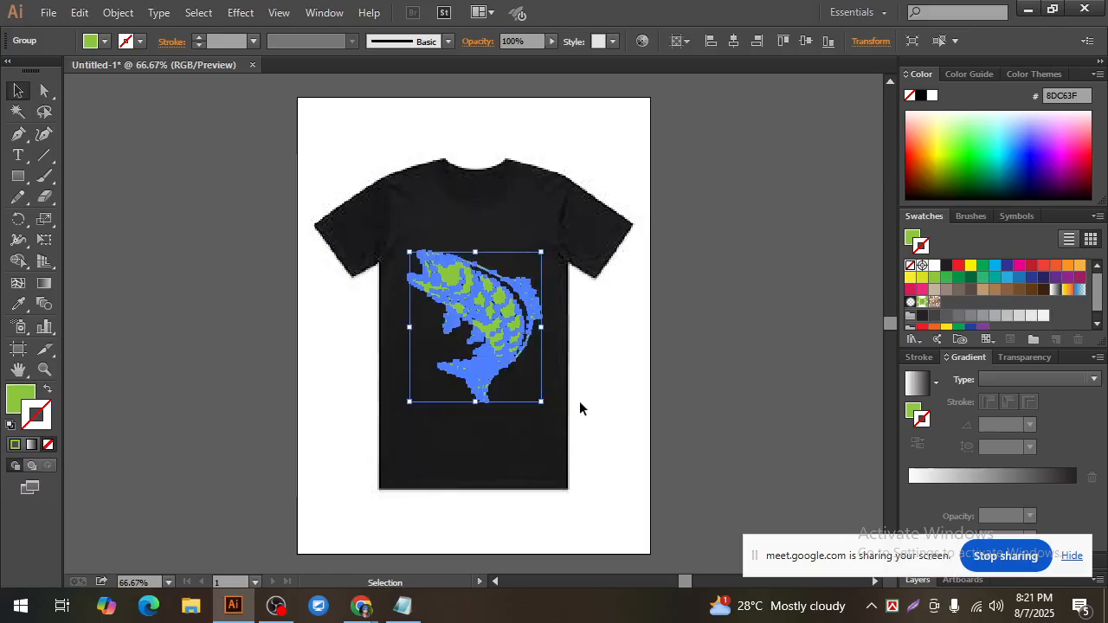
{"action": "left_click", "coordinate": [580, 403]}
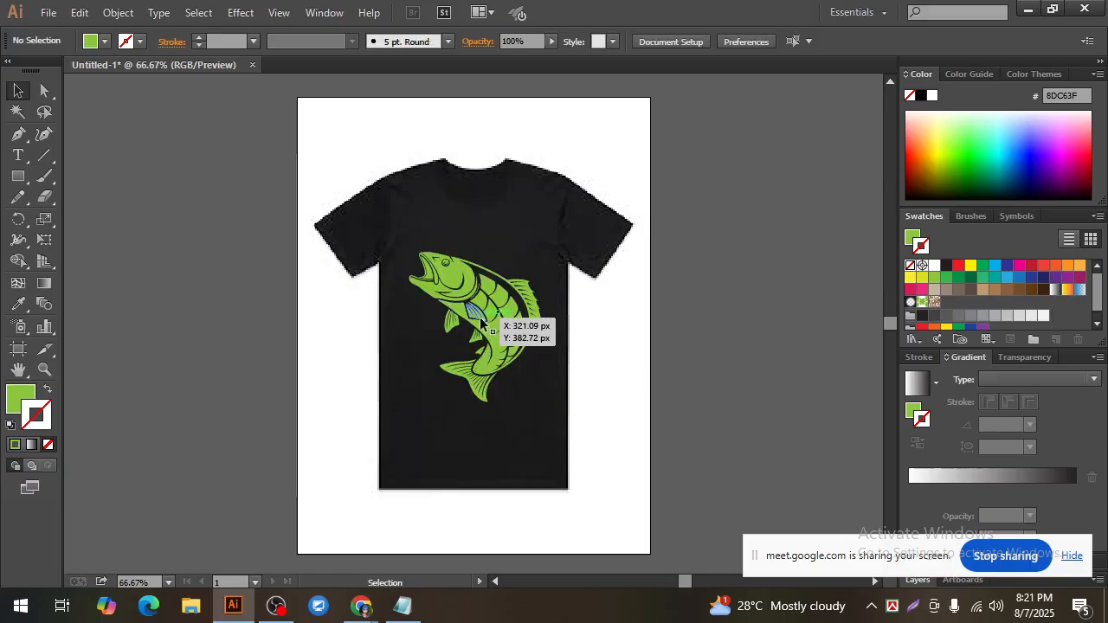
{"action": "left_click", "coordinate": [481, 323]}
{"action": "left_click", "coordinate": [598, 378]}
{"action": "left_click", "coordinate": [507, 339]}
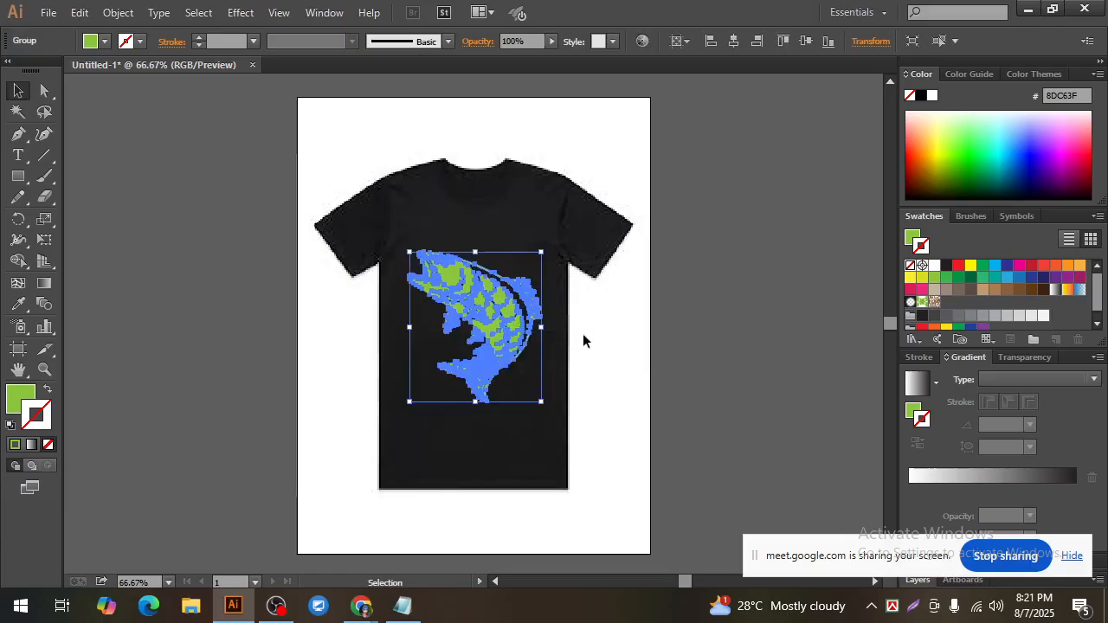
{"action": "left_click", "coordinate": [594, 337]}
{"action": "left_click_drag", "start_coordinate": [308, 179], "coordinate": [667, 447]}
{"action": "left_click", "coordinate": [622, 400]}
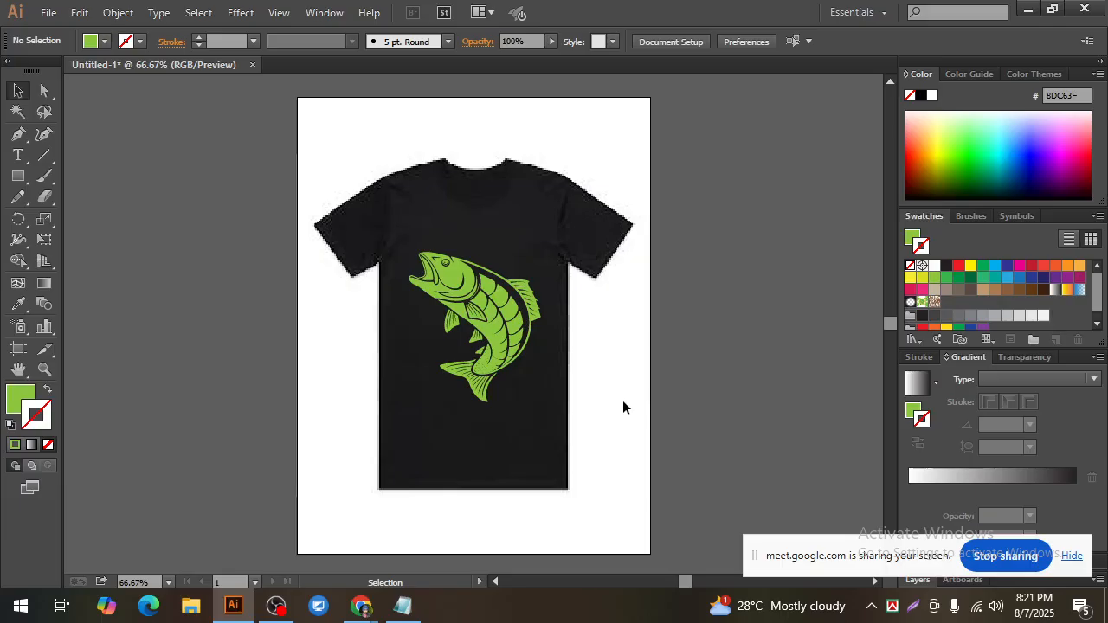
{"action": "left_click_drag", "start_coordinate": [321, 148], "coordinate": [623, 424]}
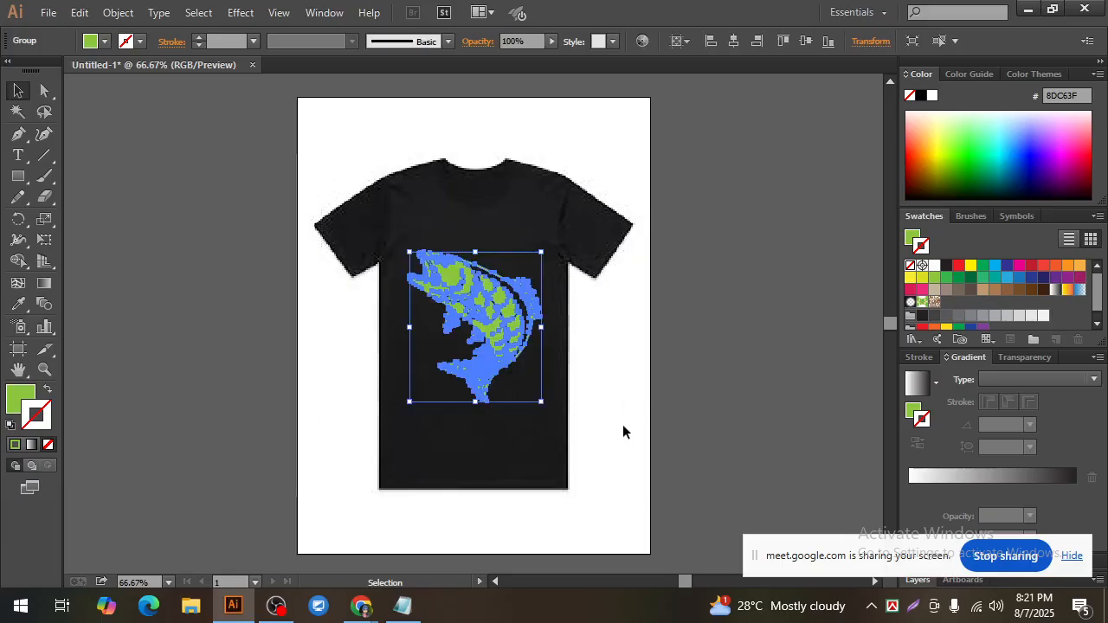
{"action": "left_click", "coordinate": [622, 430]}
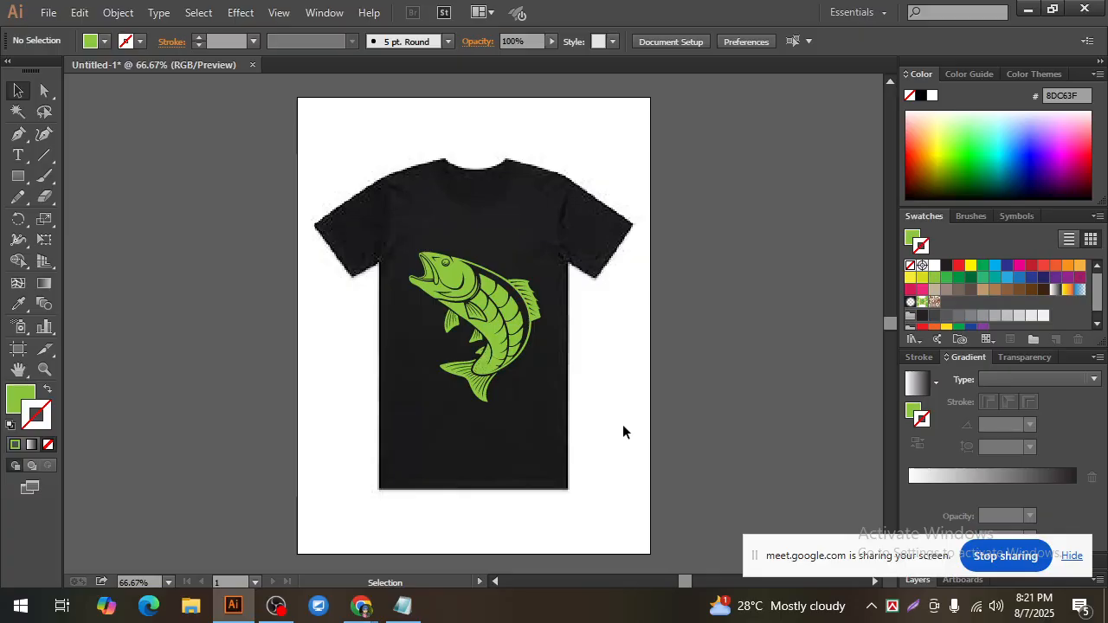
{"action": "left_click", "coordinate": [477, 310]}
{"action": "left_click", "coordinate": [603, 353]}
{"action": "left_click", "coordinate": [476, 285]}
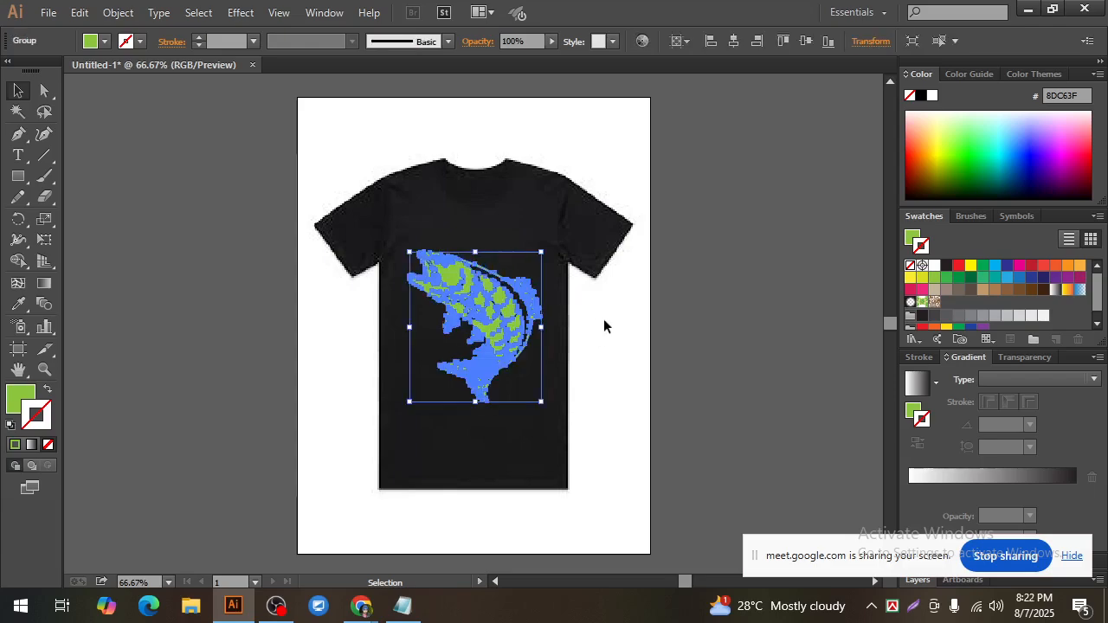
{"action": "left_click", "coordinate": [604, 319]}
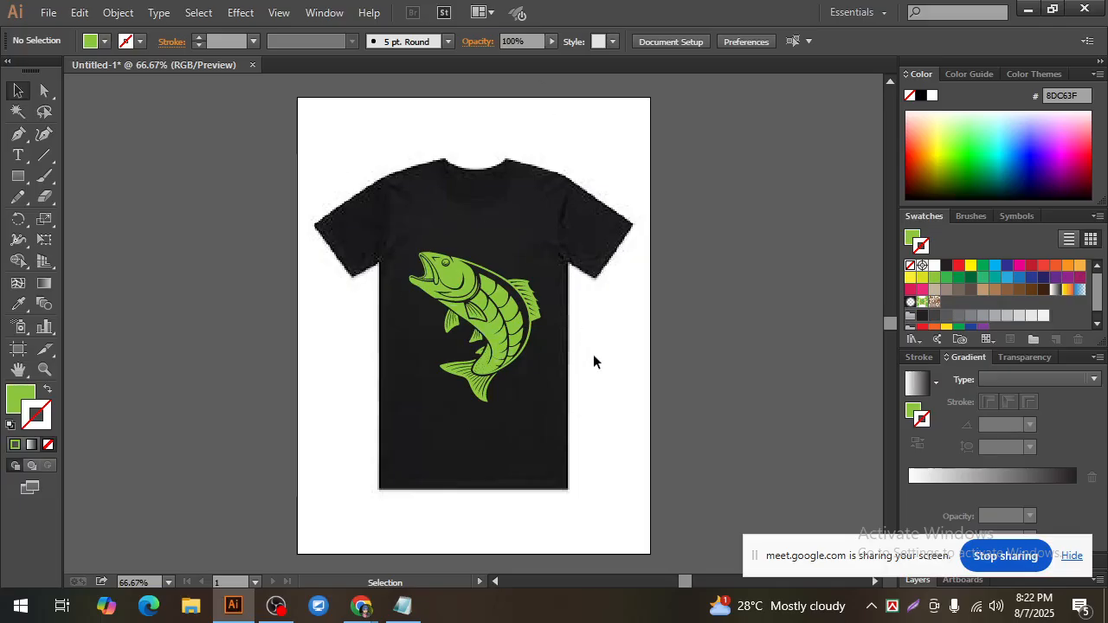
{"action": "left_click", "coordinate": [502, 360]}
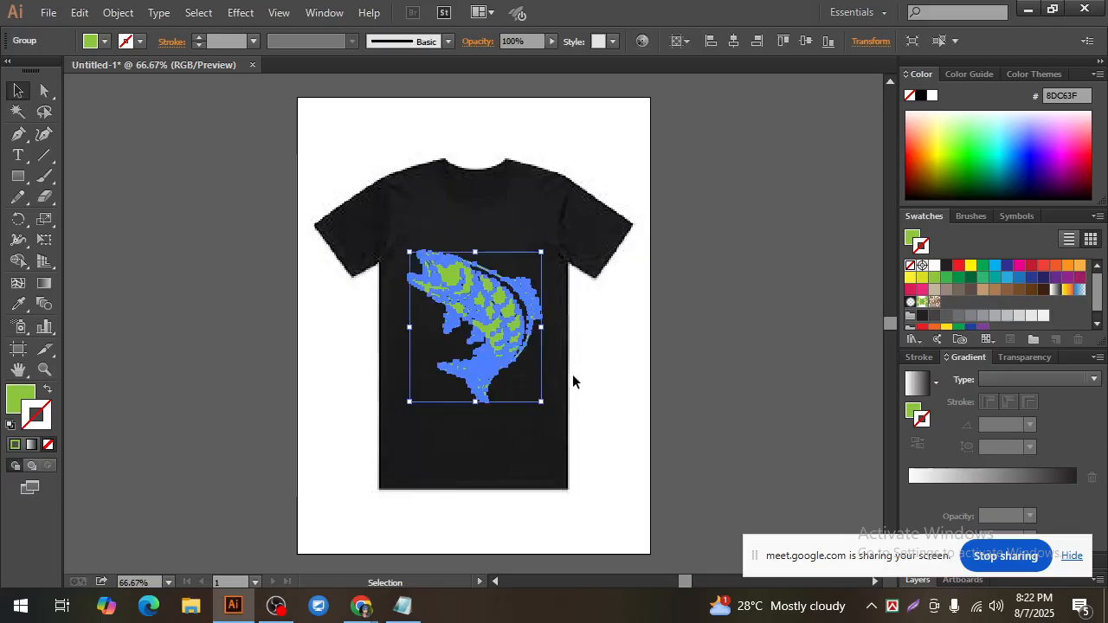
{"action": "left_click", "coordinate": [577, 374]}
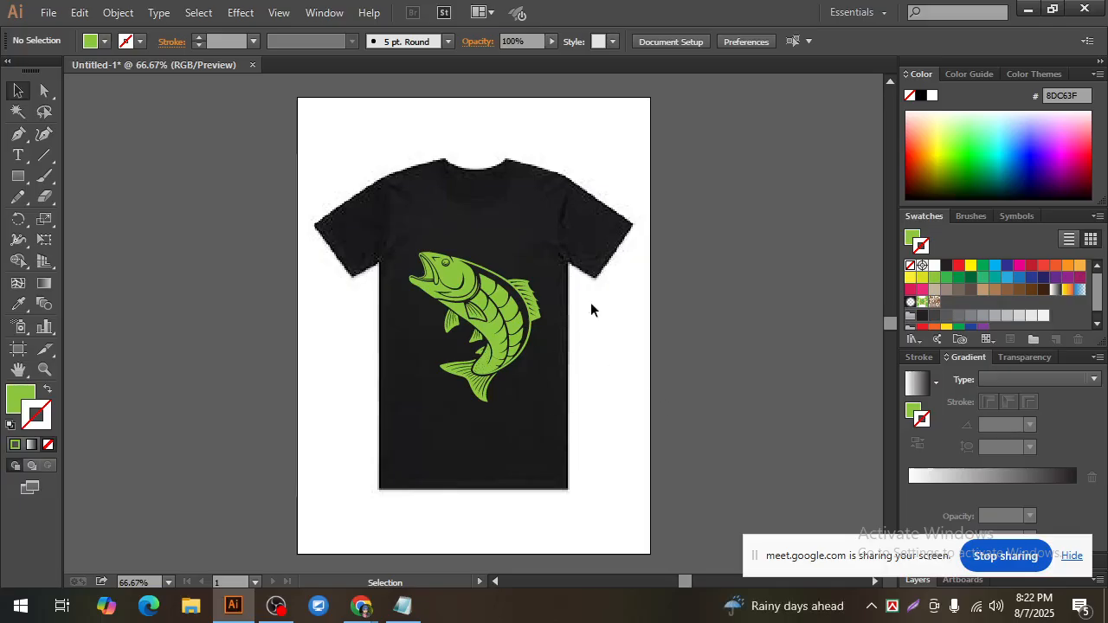
{"action": "left_click_drag", "start_coordinate": [480, 281], "coordinate": [505, 321]}
{"action": "left_click", "coordinate": [618, 357]}
{"action": "left_click", "coordinate": [480, 330]}
{"action": "left_click", "coordinate": [620, 340]}
Step: Switch to the Recraft project in Chrome and replace the word "fish" with "tree" at the start of the image prompt
{"action": "mouse_move", "coordinate": [359, 611]}
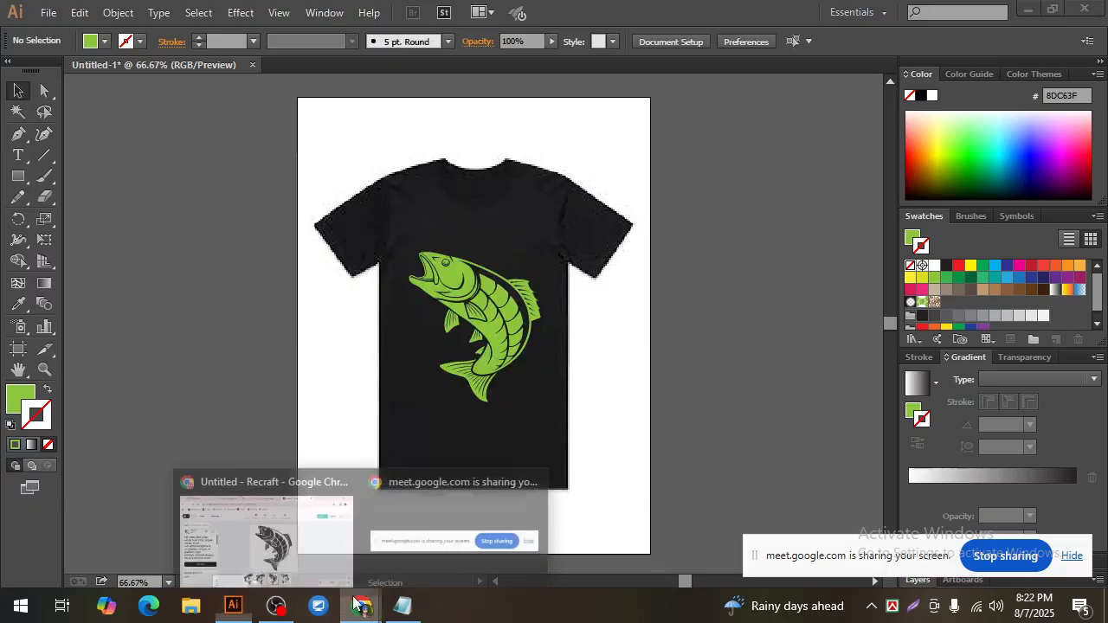
{"action": "left_click", "coordinate": [259, 526]}
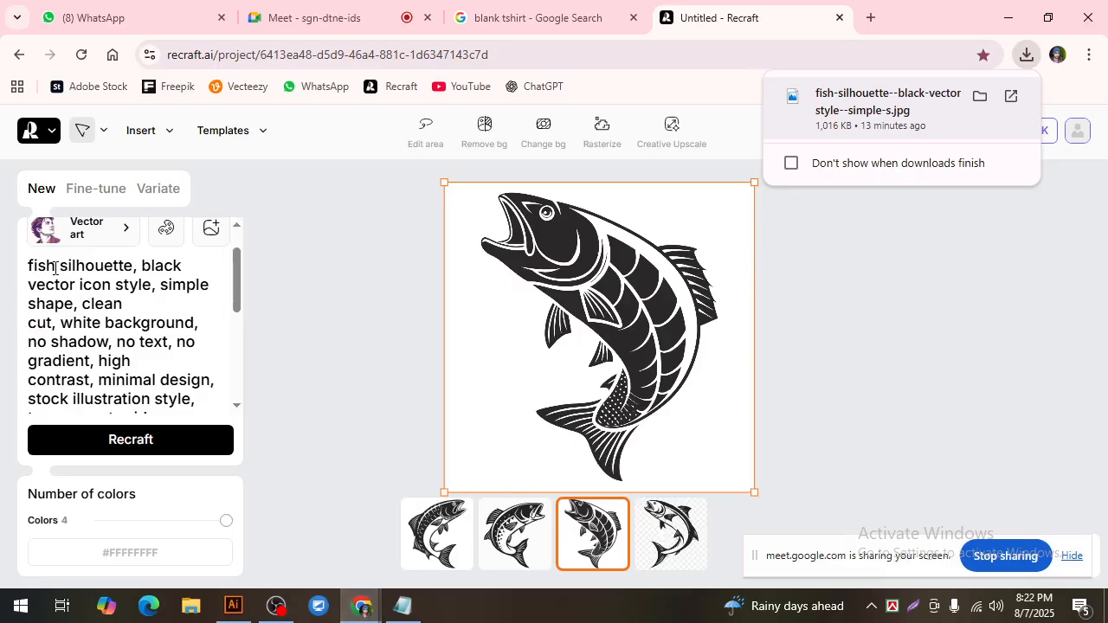
{"action": "left_click_drag", "start_coordinate": [56, 269], "coordinate": [32, 269]}
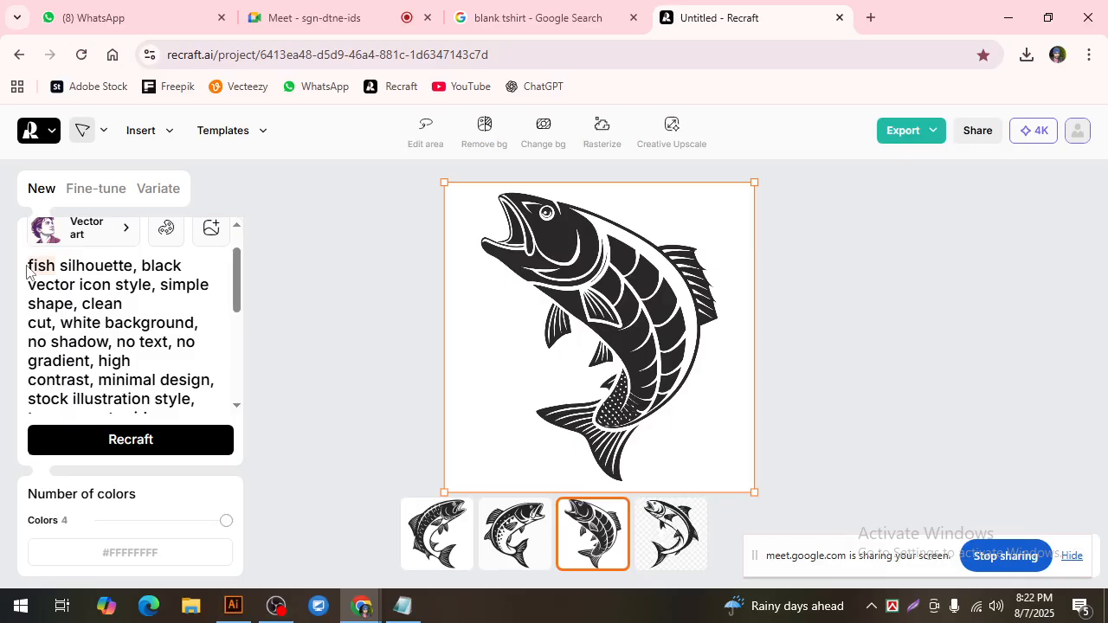
{"action": "key", "text": "BackSpace"}
{"action": "type", "text": "tree"}
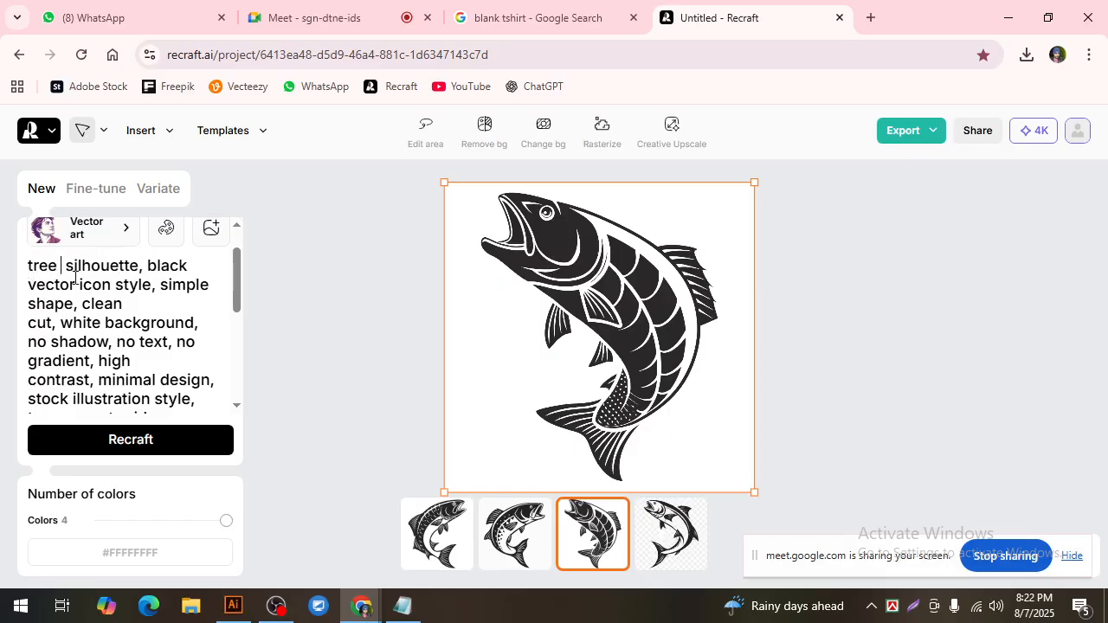
{"action": "type", "text": "wutg"}
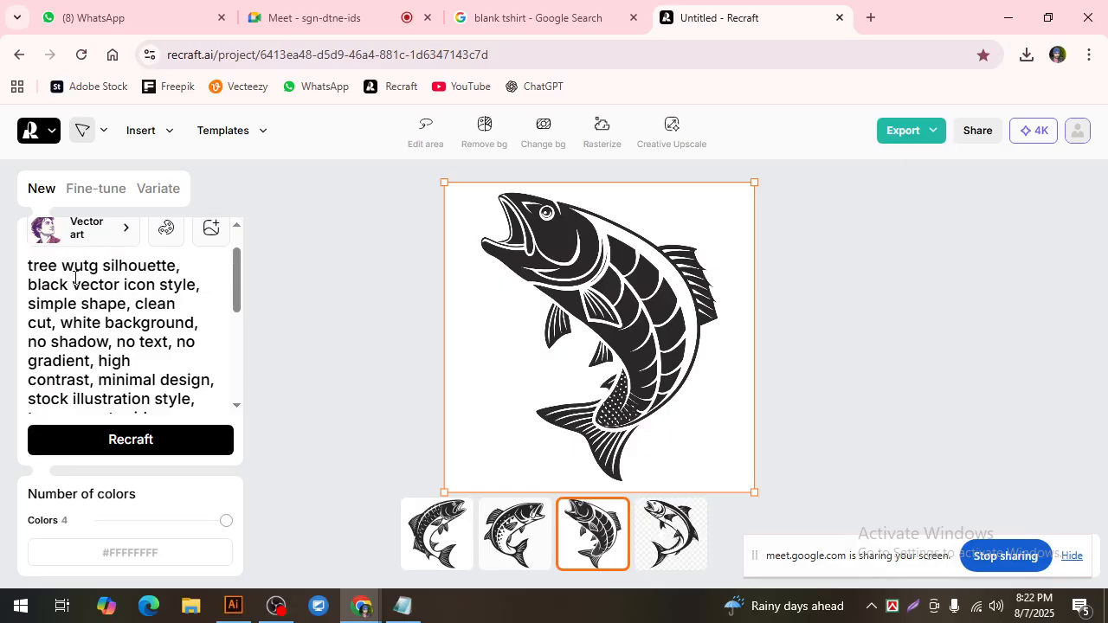
{"action": "key", "text": "BackSpace"}
{"action": "key", "text": "BackSpace"}
{"action": "key", "text": "BackSpace"}
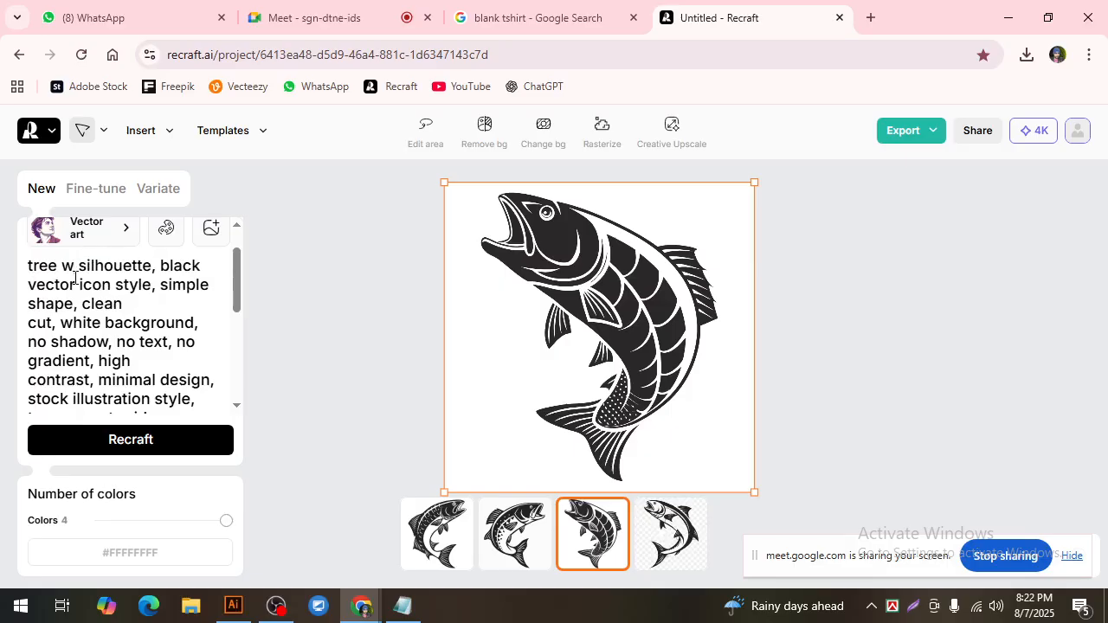
{"action": "key", "text": "BackSpace"}
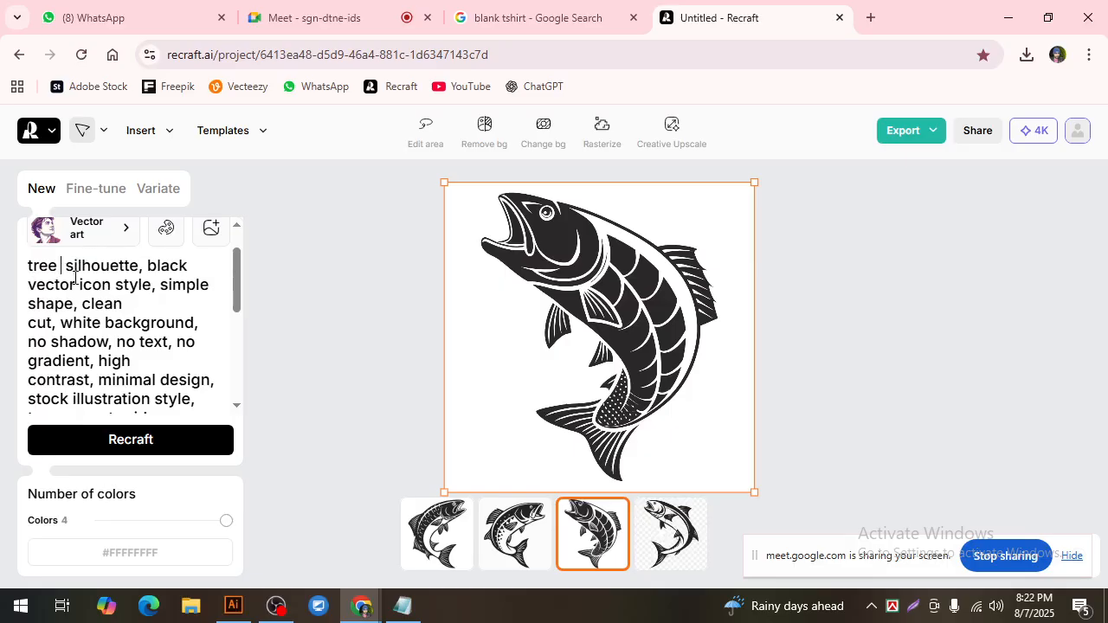
Step: Insert "coconut" before "tree" in the prompt and generate the coconut tree silhouette images
{"action": "left_click", "coordinate": [30, 266]}
{"action": "type", "text": "cono"}
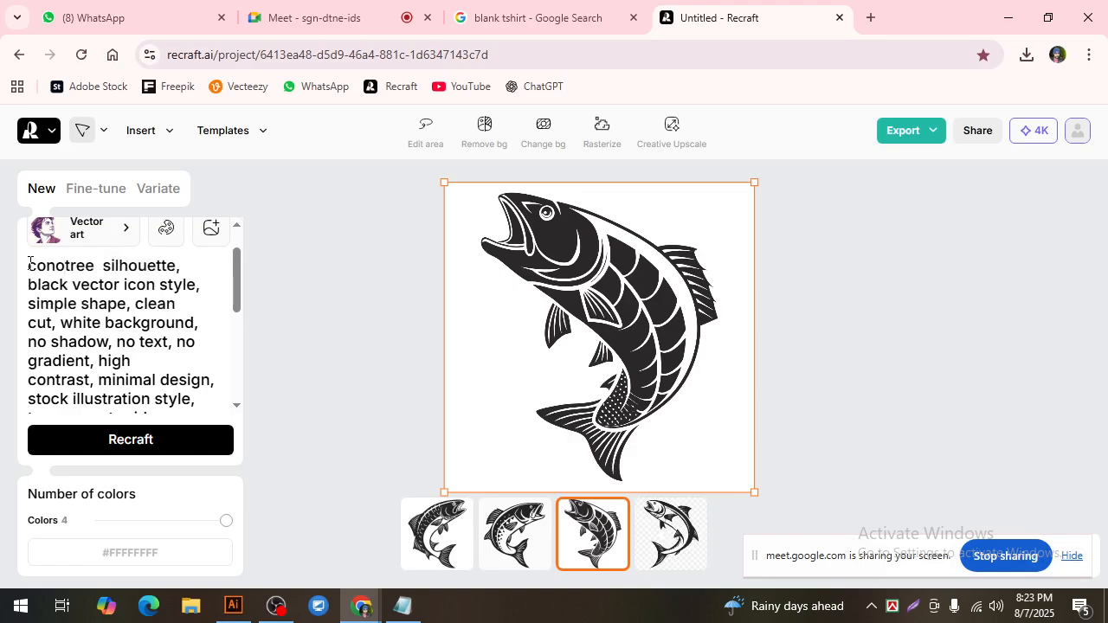
{"action": "key", "text": "BackSpace"}
{"action": "key", "text": "BackSpace"}
{"action": "type", "text": "conut"}
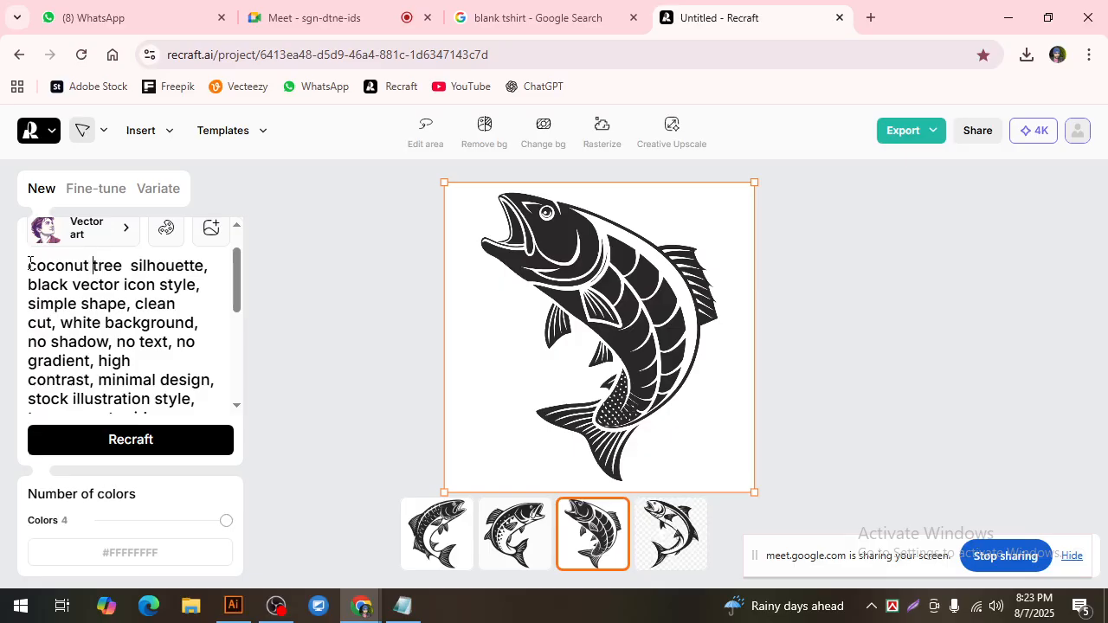
{"action": "left_click", "coordinate": [153, 441]}
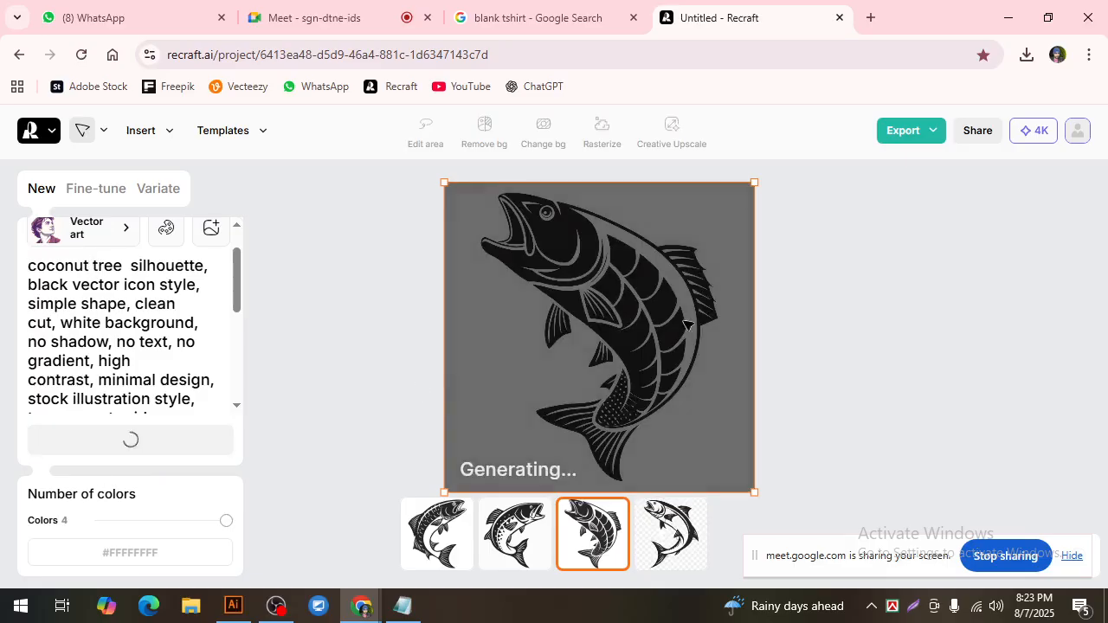
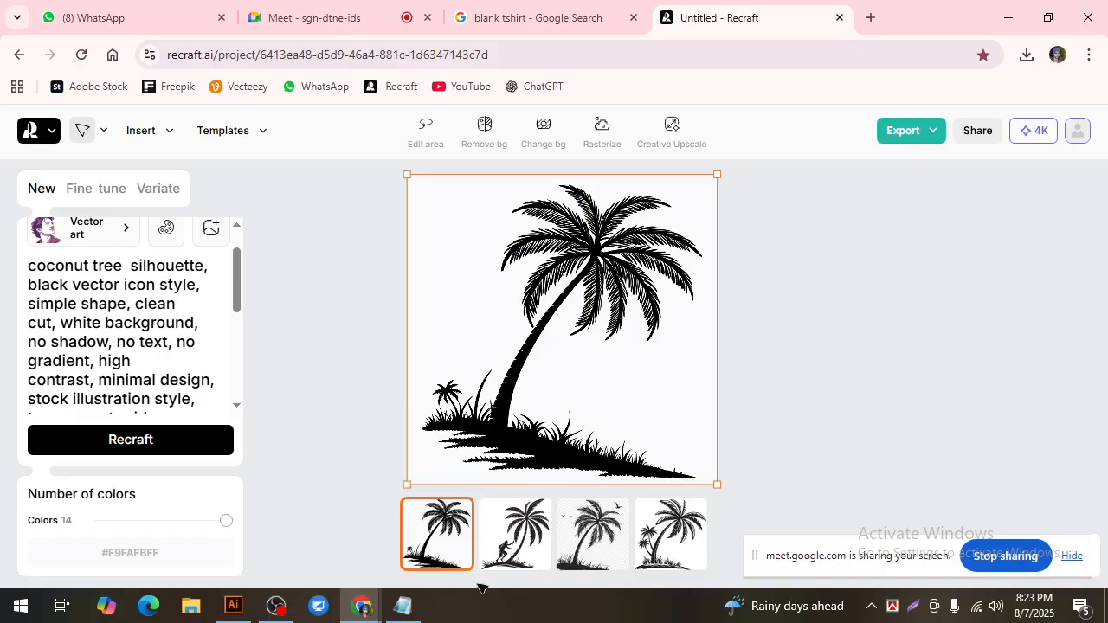
Step: Choose the second generated variant with the climbing man and export it as a JPG to the Desktop
{"action": "left_click", "coordinate": [531, 538]}
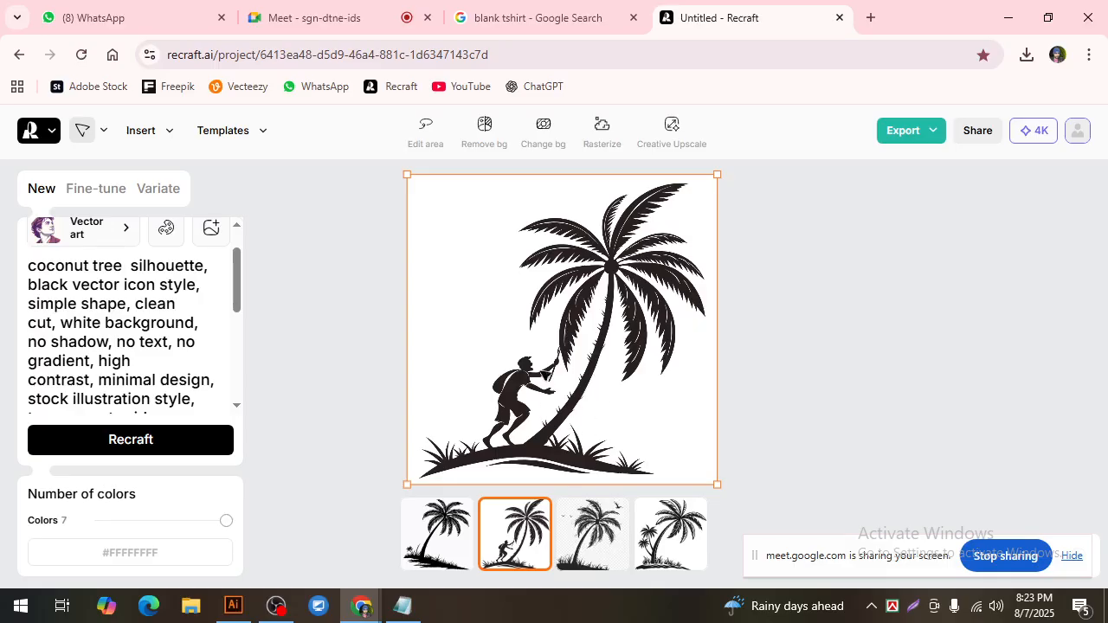
{"action": "left_click", "coordinate": [927, 147]}
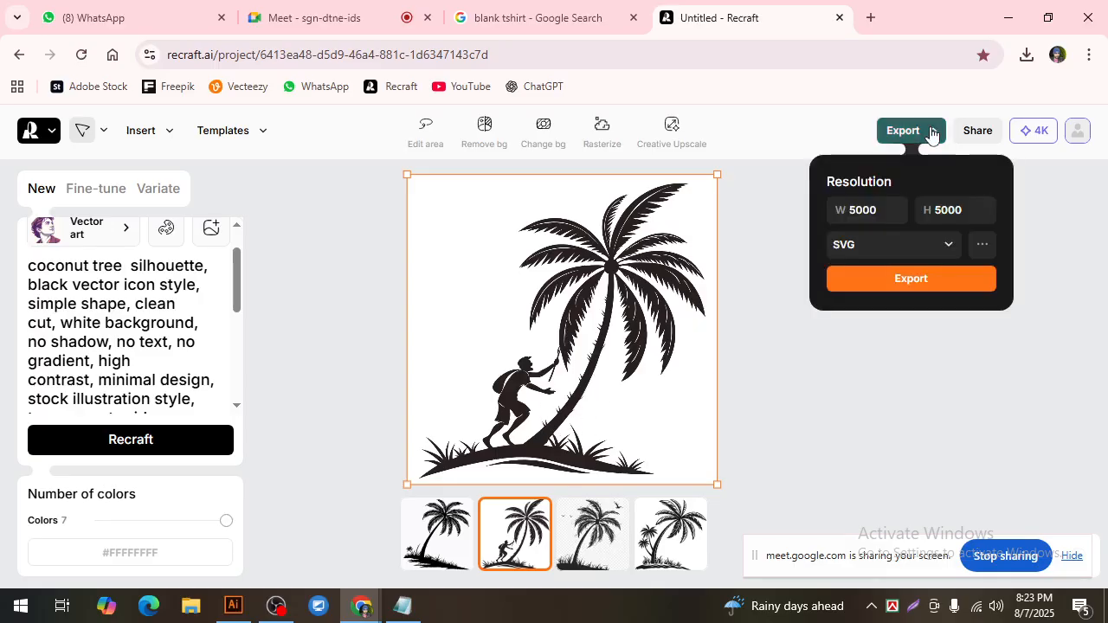
{"action": "left_click", "coordinate": [946, 246]}
{"action": "left_click", "coordinate": [863, 360]}
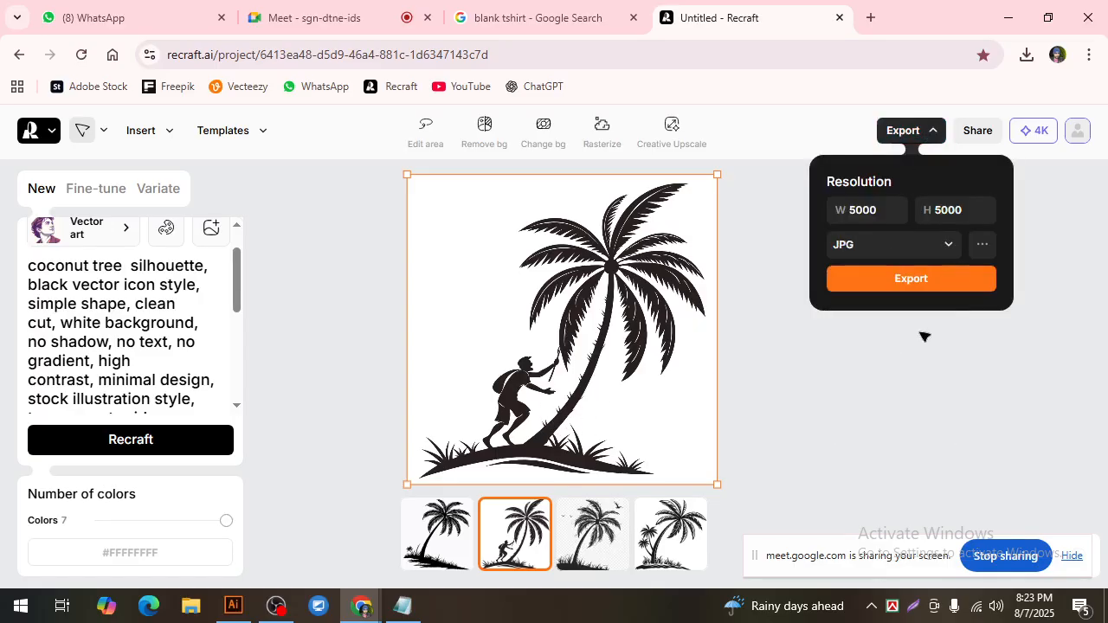
{"action": "left_click", "coordinate": [929, 281]}
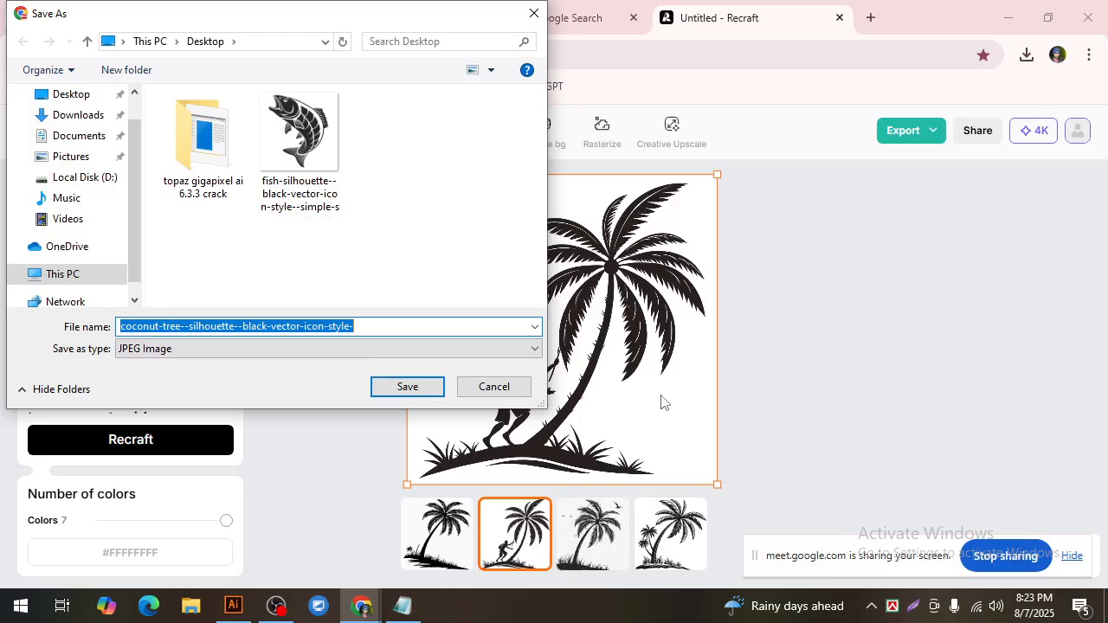
{"action": "left_click", "coordinate": [76, 97]}
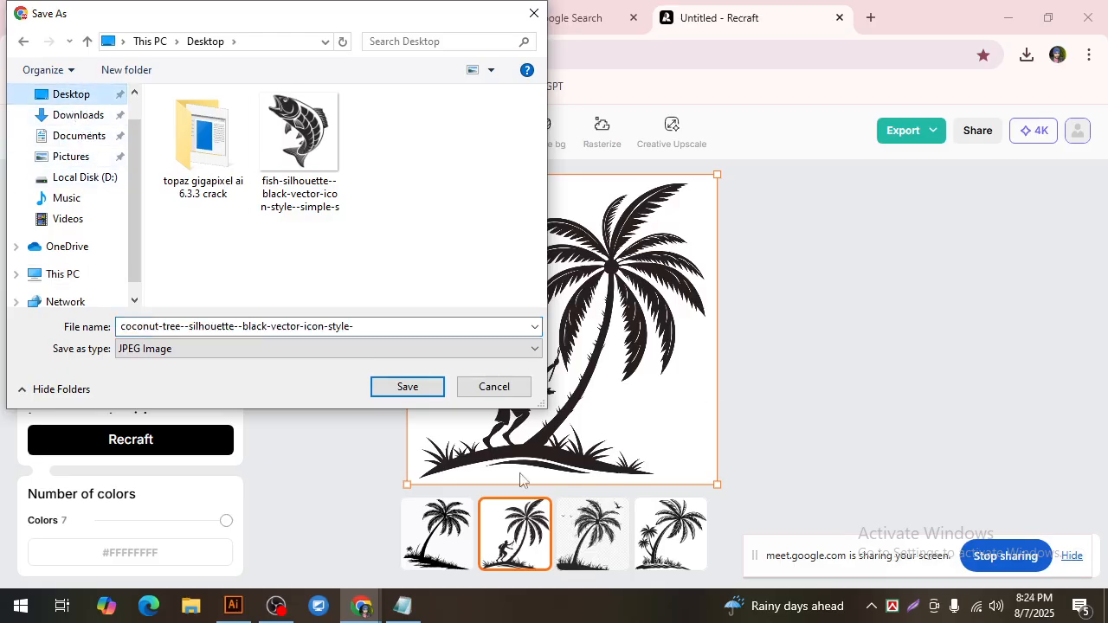
{"action": "left_click", "coordinate": [405, 388]}
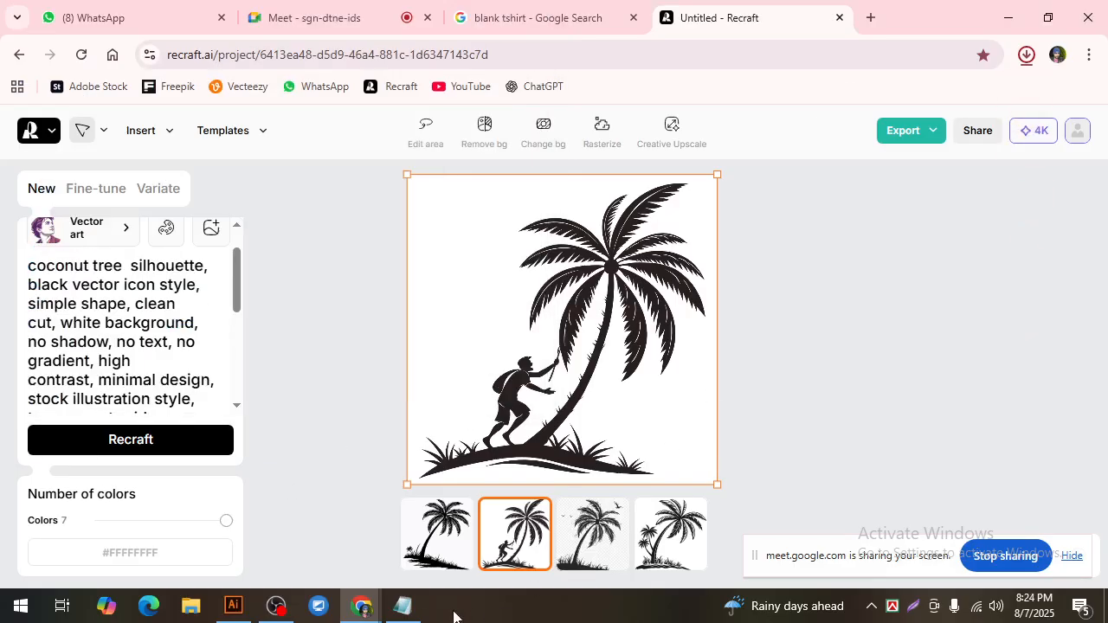
Step: Switch to Illustrator and move the green fish off the shirt to the empty canvas beside the artboard
{"action": "left_click", "coordinate": [233, 606]}
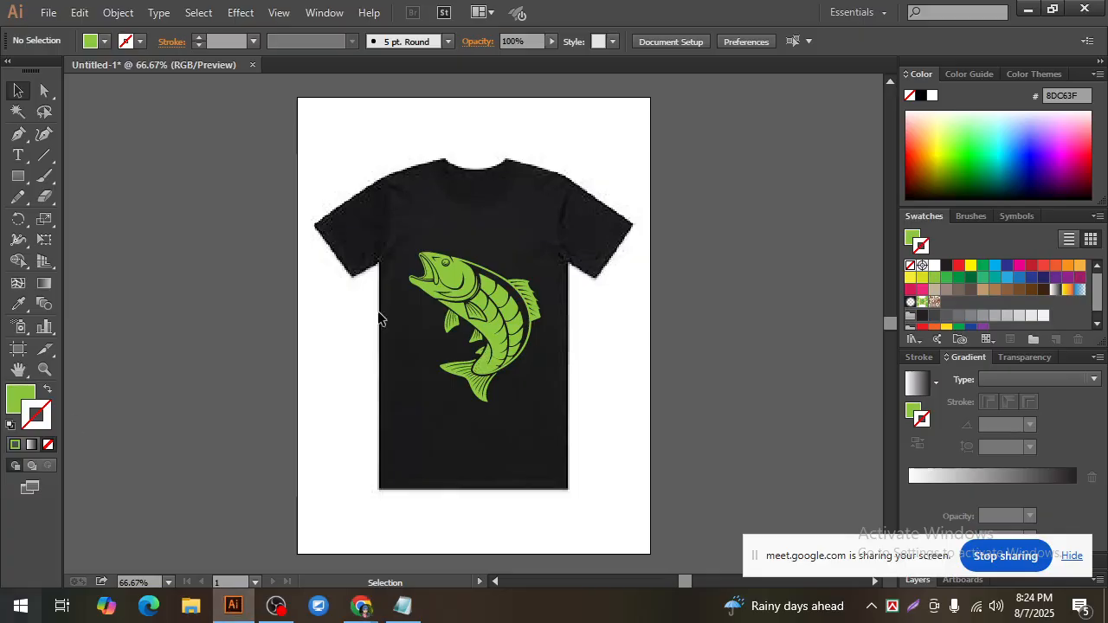
{"action": "left_click", "coordinate": [446, 264]}
{"action": "left_click_drag", "start_coordinate": [447, 275], "coordinate": [811, 287]}
{"action": "left_click", "coordinate": [728, 309]}
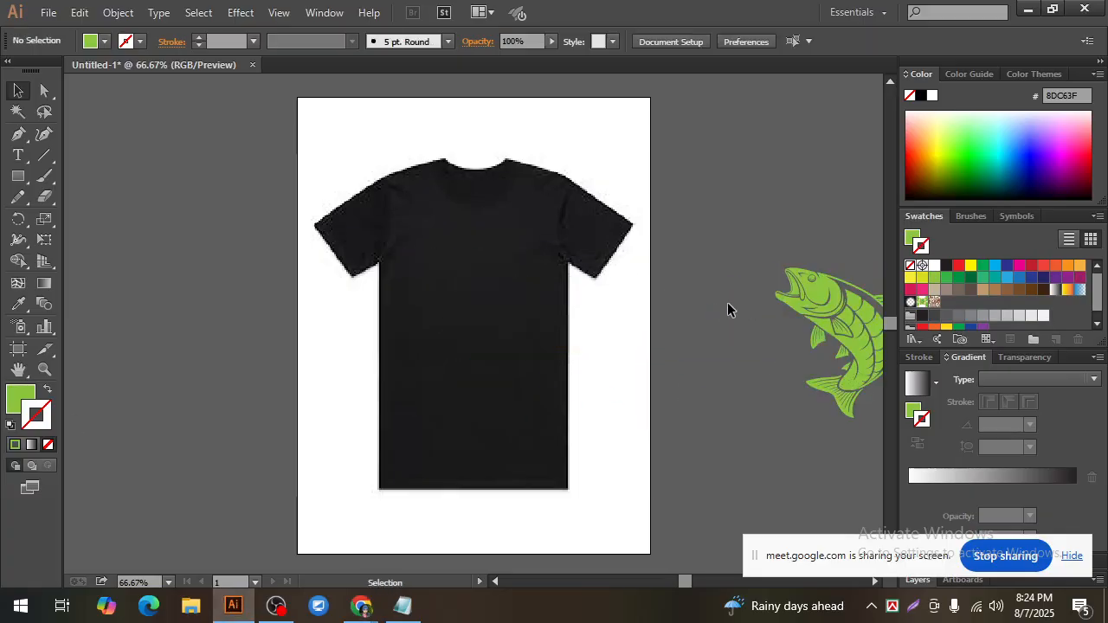
Step: Place the coconut tree silhouette JPG from the Desktop on the canvas left of the artboard, about 343 px square
{"action": "left_click", "coordinate": [48, 12]}
{"action": "left_click", "coordinate": [74, 312]}
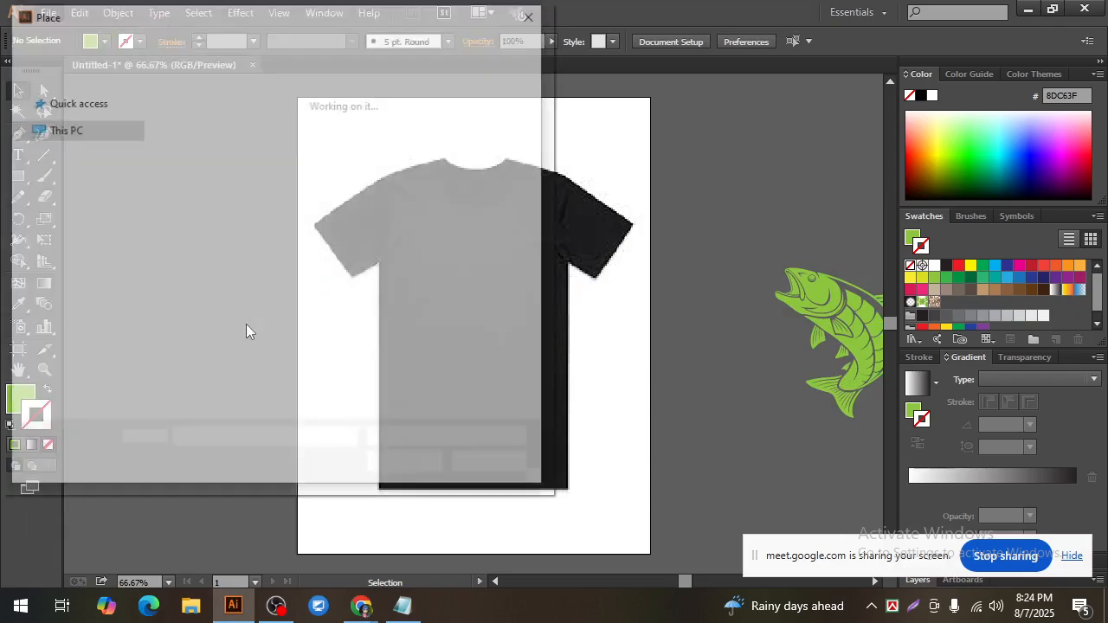
{"action": "left_click", "coordinate": [392, 156]}
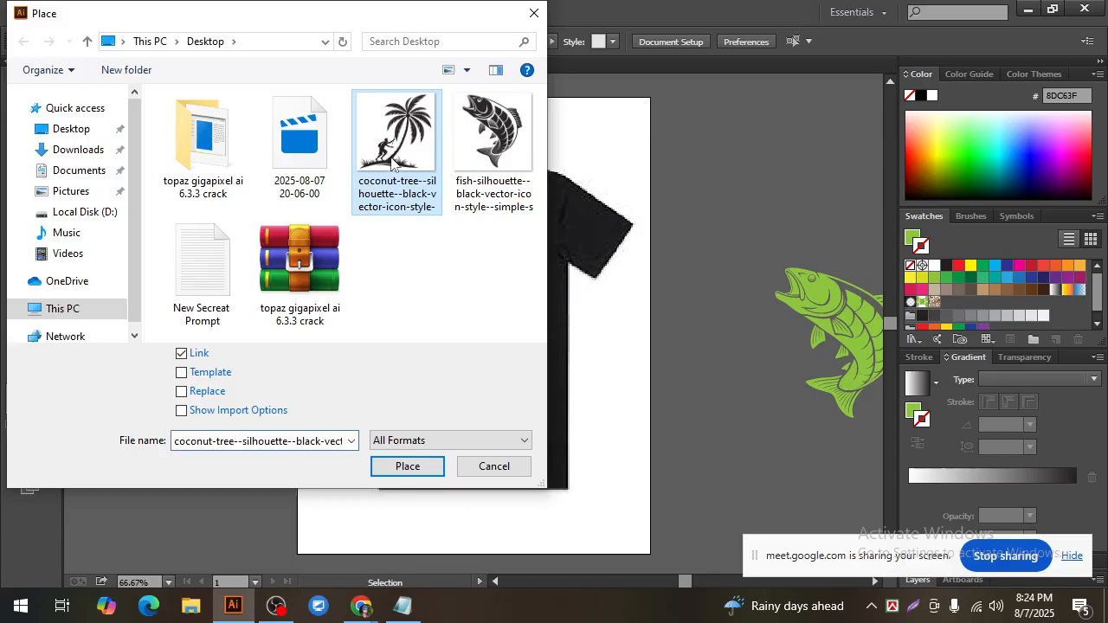
{"action": "left_click", "coordinate": [403, 470]}
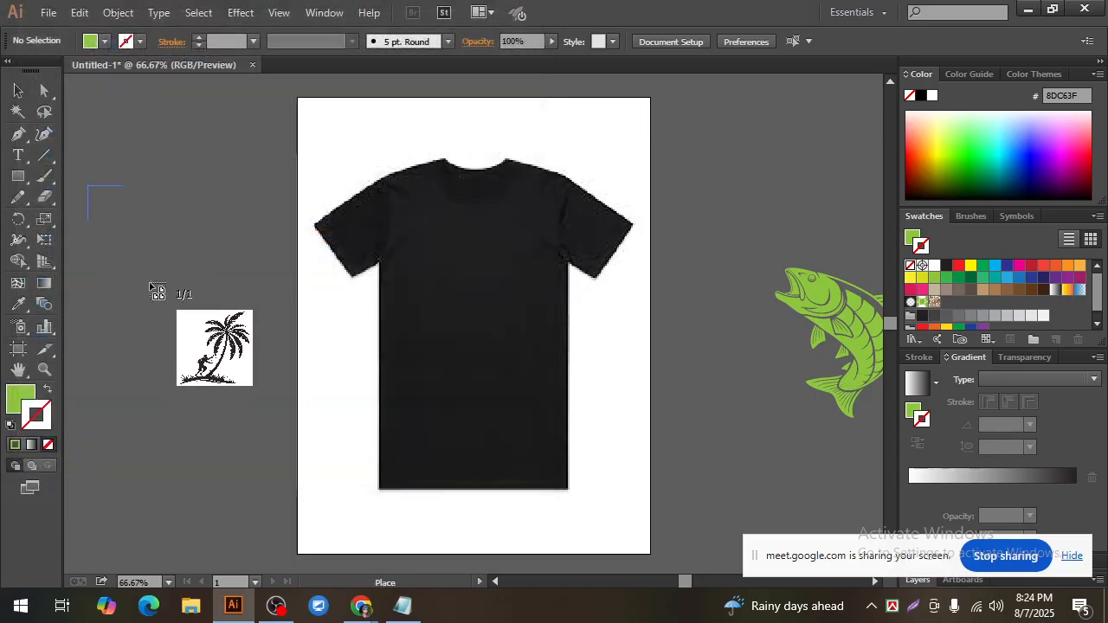
{"action": "left_click_drag", "start_coordinate": [151, 288], "coordinate": [287, 384]}
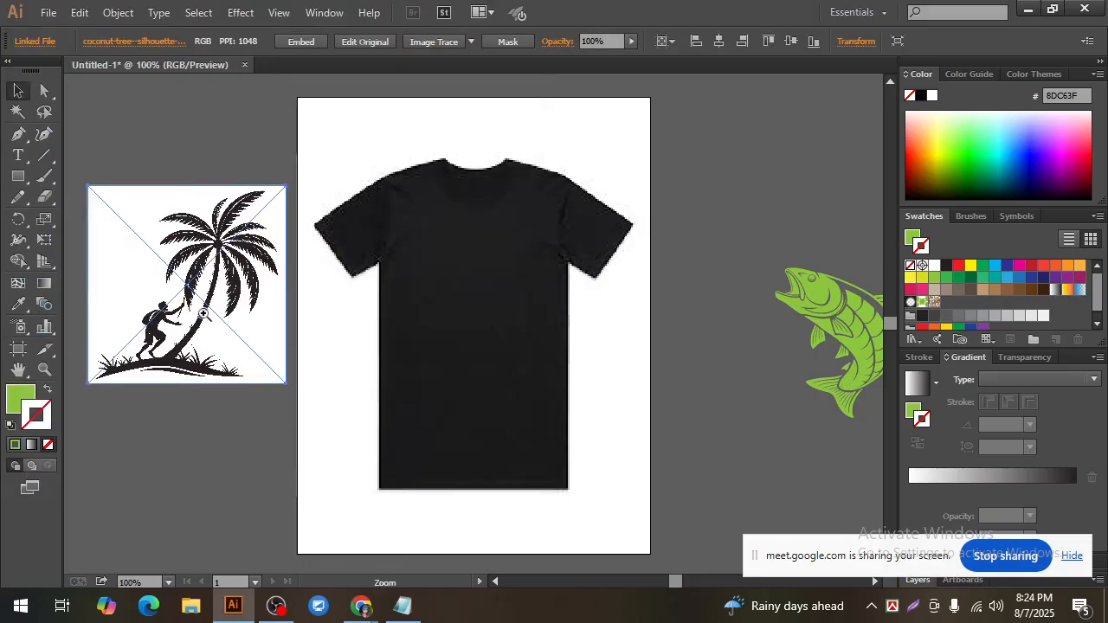
Step: Embed the placed coconut tree image and move it slightly lower on the canvas
{"action": "key", "text": "ctrl+plus"}
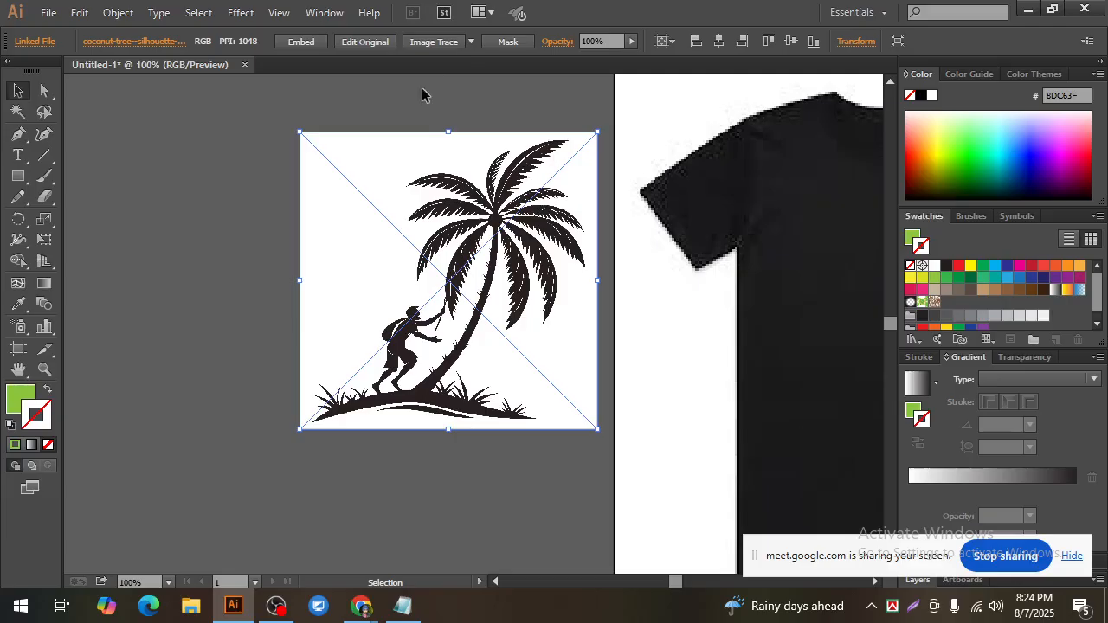
{"action": "left_click", "coordinate": [303, 41]}
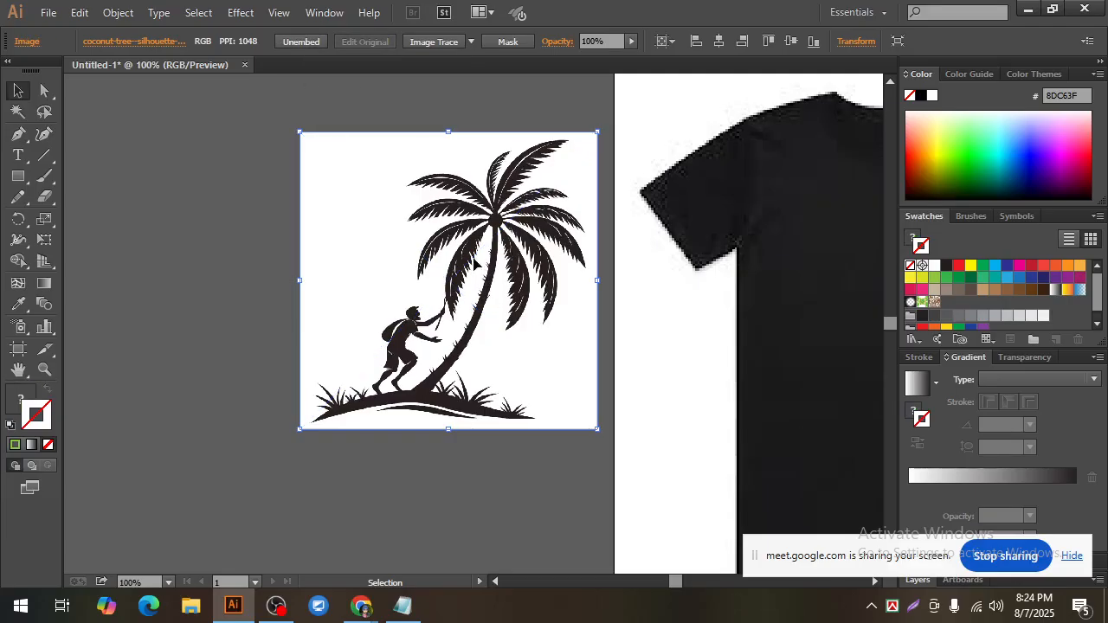
{"action": "left_click_drag", "start_coordinate": [473, 263], "coordinate": [445, 324]}
Step: Trace the coconut tree image with the Sketched Art preset and expand the result into vector paths
{"action": "left_click", "coordinate": [472, 40]}
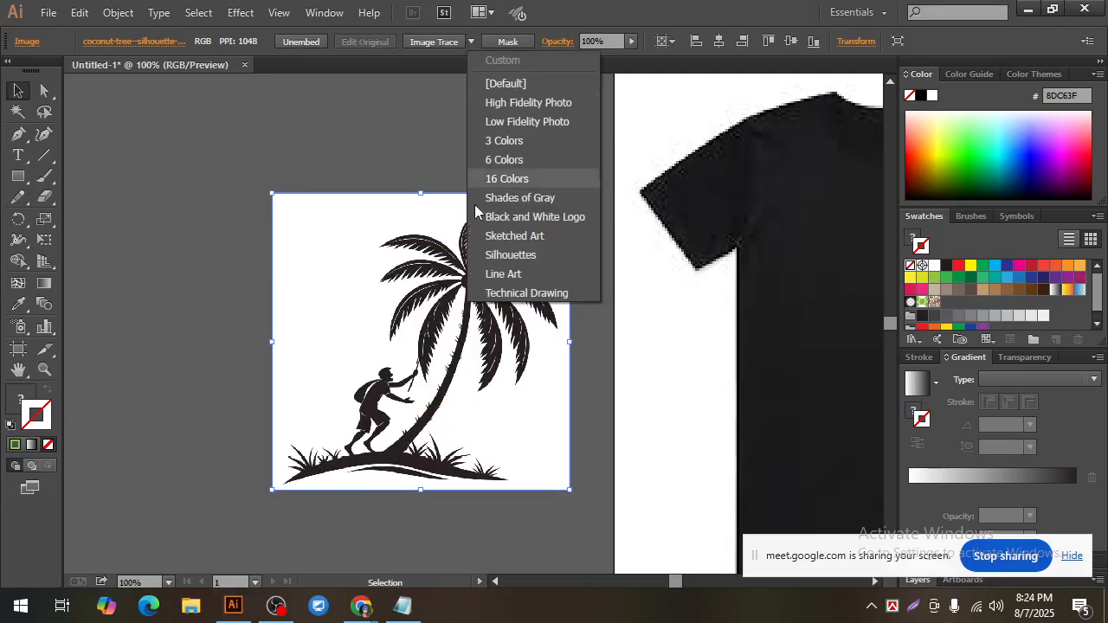
{"action": "left_click", "coordinate": [531, 241]}
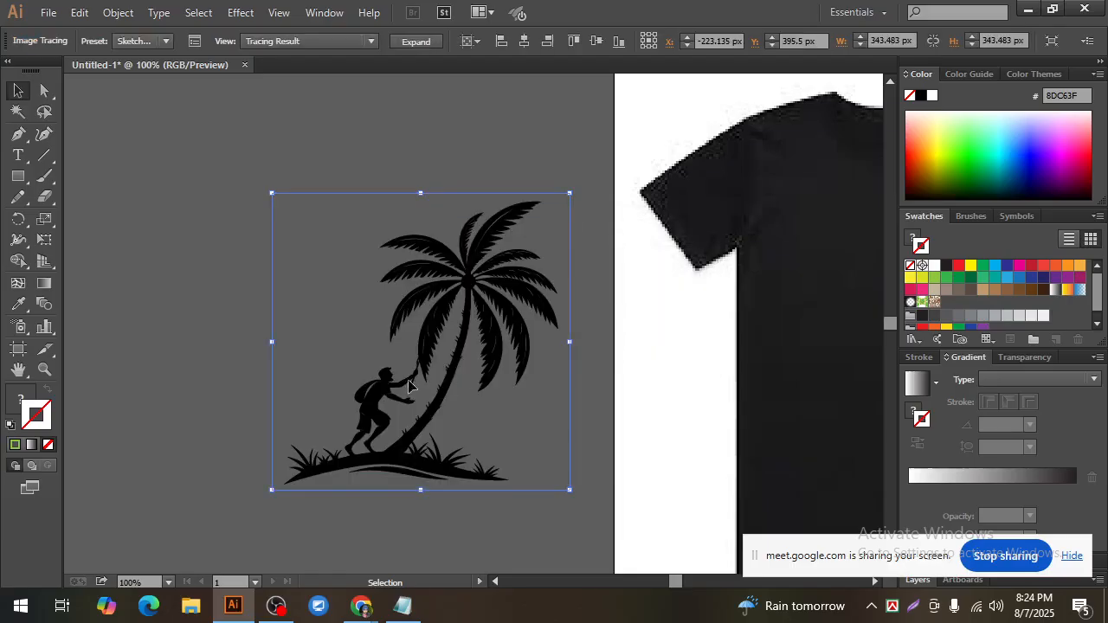
{"action": "left_click", "coordinate": [413, 43]}
{"action": "left_click", "coordinate": [598, 432]}
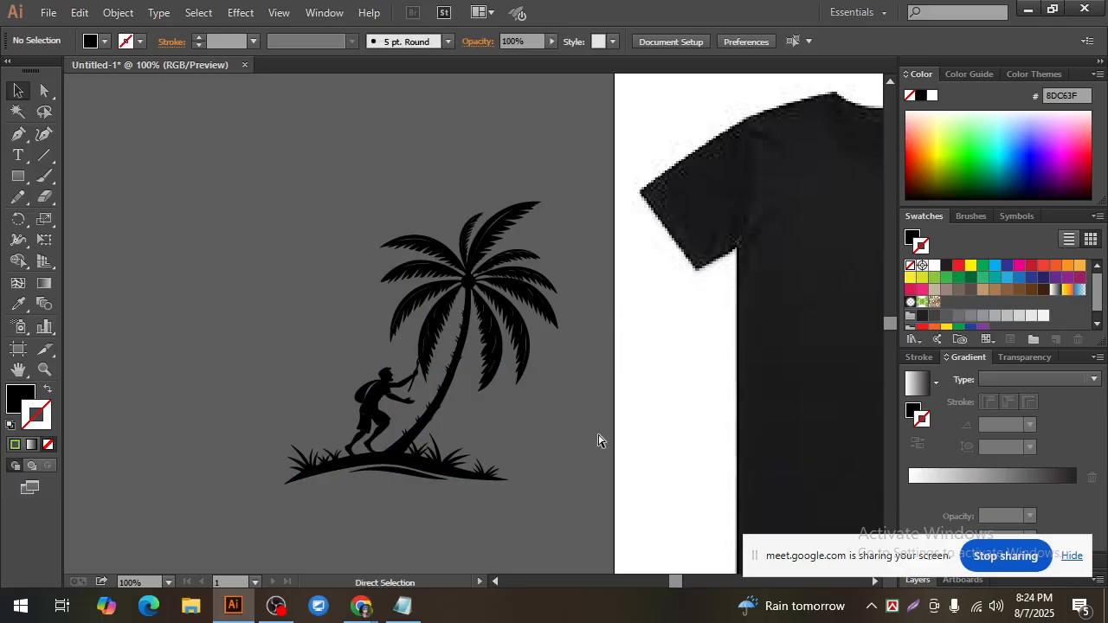
Step: Select the traced coconut tree group and apply the light green swatch to its stroke
{"action": "key", "text": "ctrl+minus"}
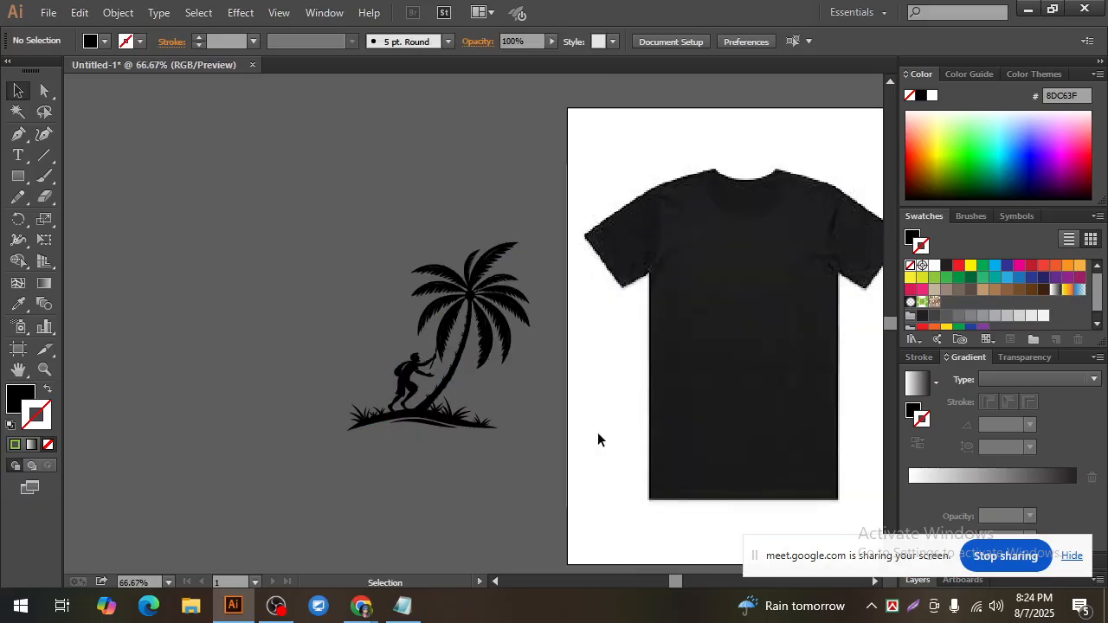
{"action": "left_click", "coordinate": [450, 371]}
{"action": "left_click", "coordinate": [527, 414]}
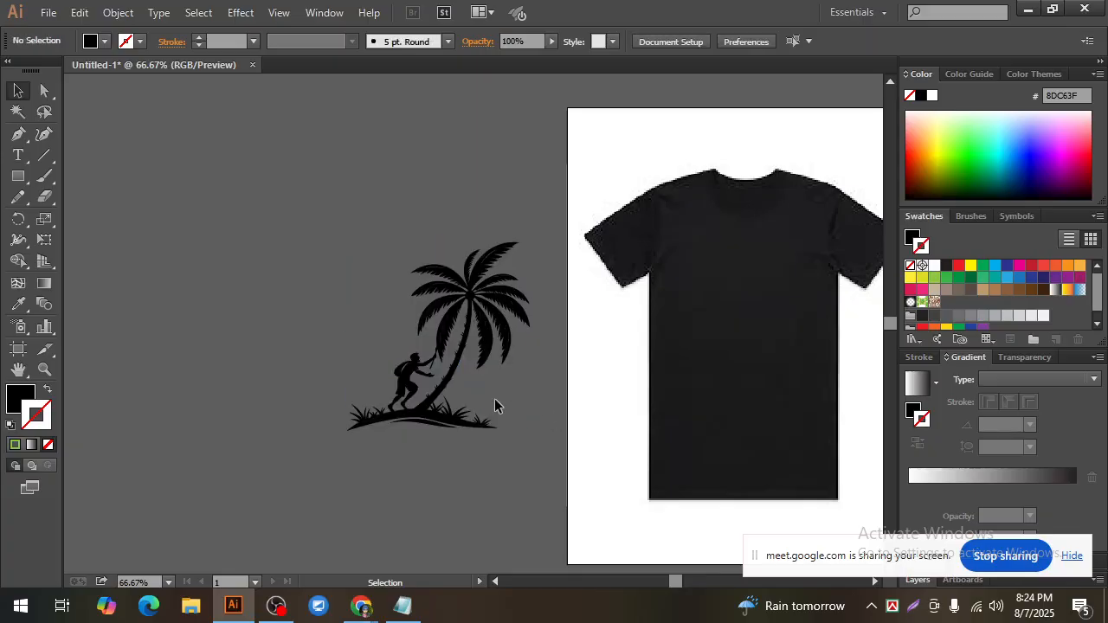
{"action": "left_click", "coordinate": [455, 376]}
{"action": "left_click", "coordinate": [277, 346]}
{"action": "left_click", "coordinate": [454, 421]}
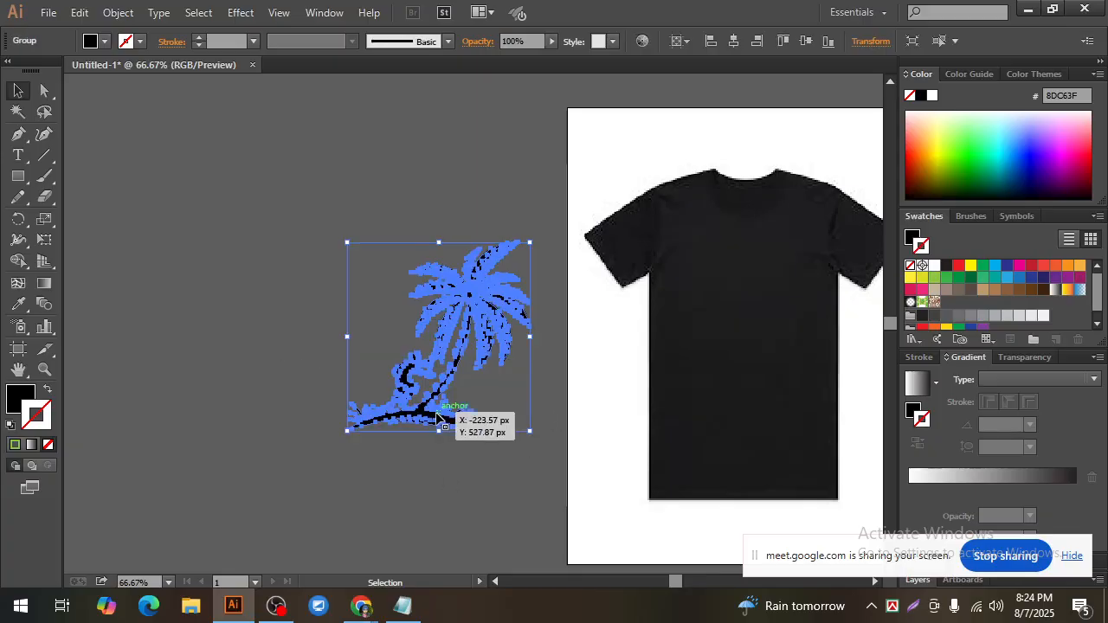
{"action": "left_click", "coordinate": [939, 279]}
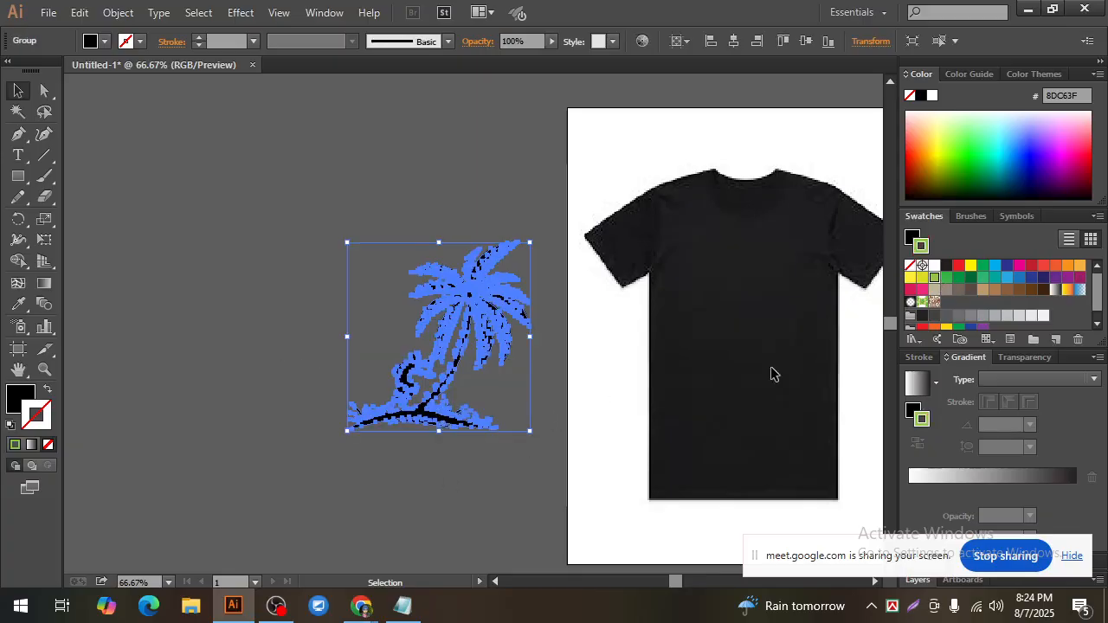
Step: Swap the tree's fill and stroke colours so the fill is green, and set the stroke to none
{"action": "left_click", "coordinate": [604, 425]}
{"action": "left_click", "coordinate": [457, 364]}
{"action": "left_click", "coordinate": [47, 389]}
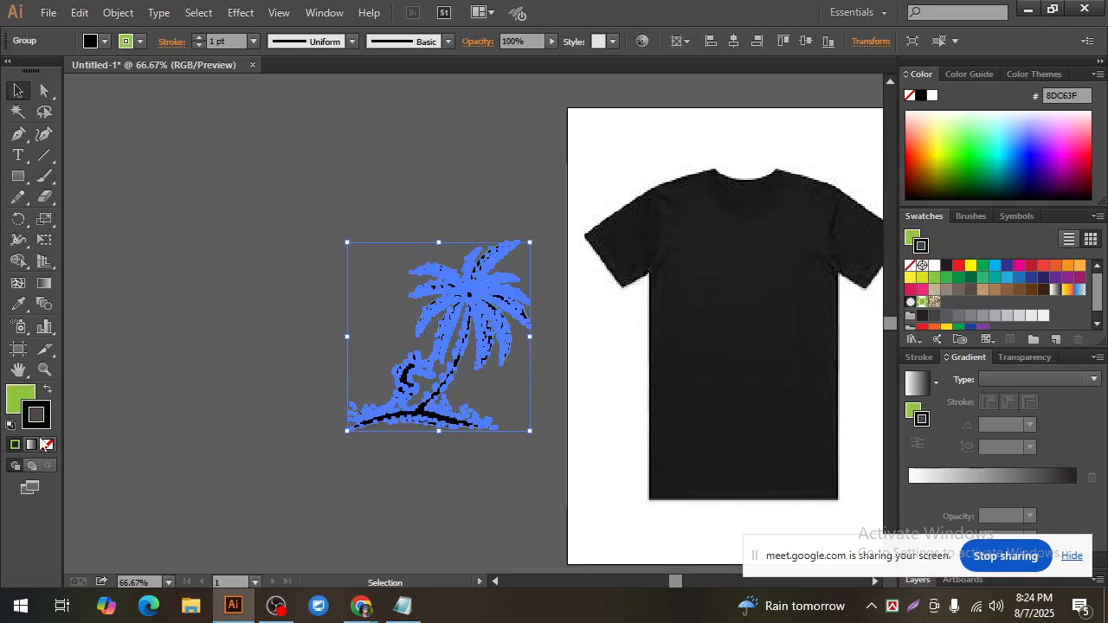
{"action": "left_click", "coordinate": [49, 444]}
{"action": "left_click", "coordinate": [220, 455]}
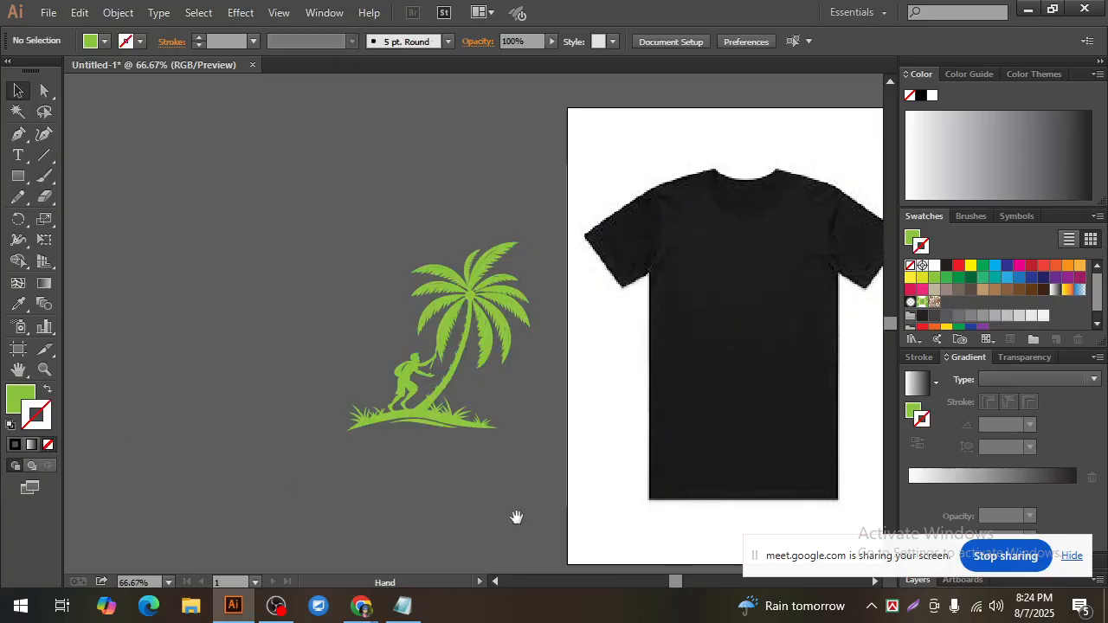
Step: Move the green coconut tree onto the black shirt and scale it down proportionally to fit the shirt front
{"action": "scroll", "coordinate": [514, 514], "scroll_direction": "right", "scroll_amount": 5}
{"action": "left_click", "coordinate": [249, 395]}
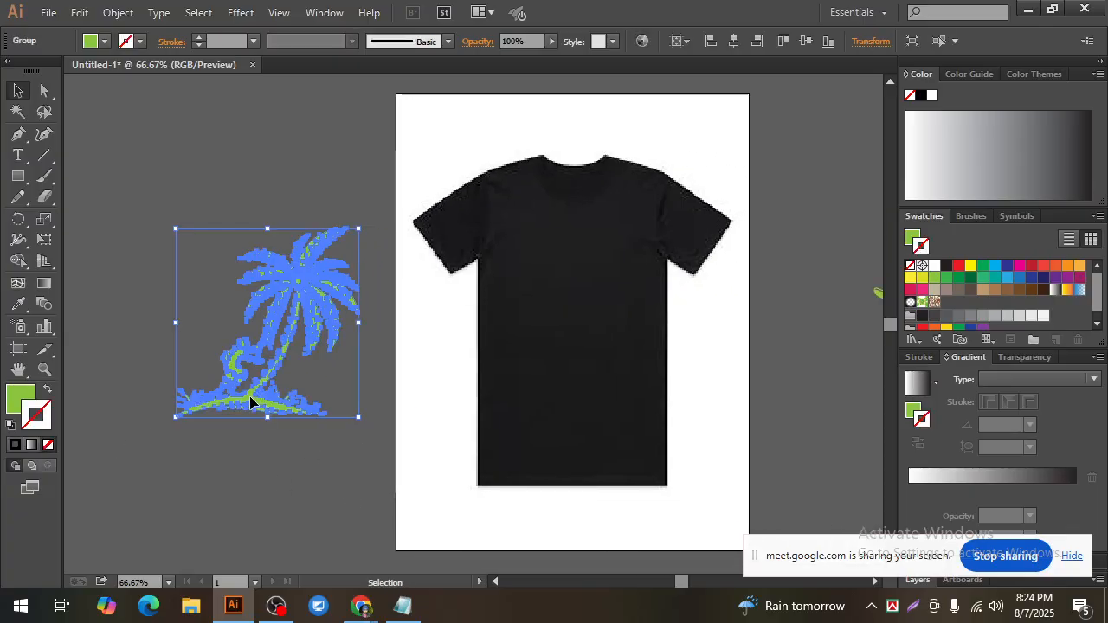
{"action": "left_click_drag", "start_coordinate": [249, 395], "coordinate": [529, 393]}
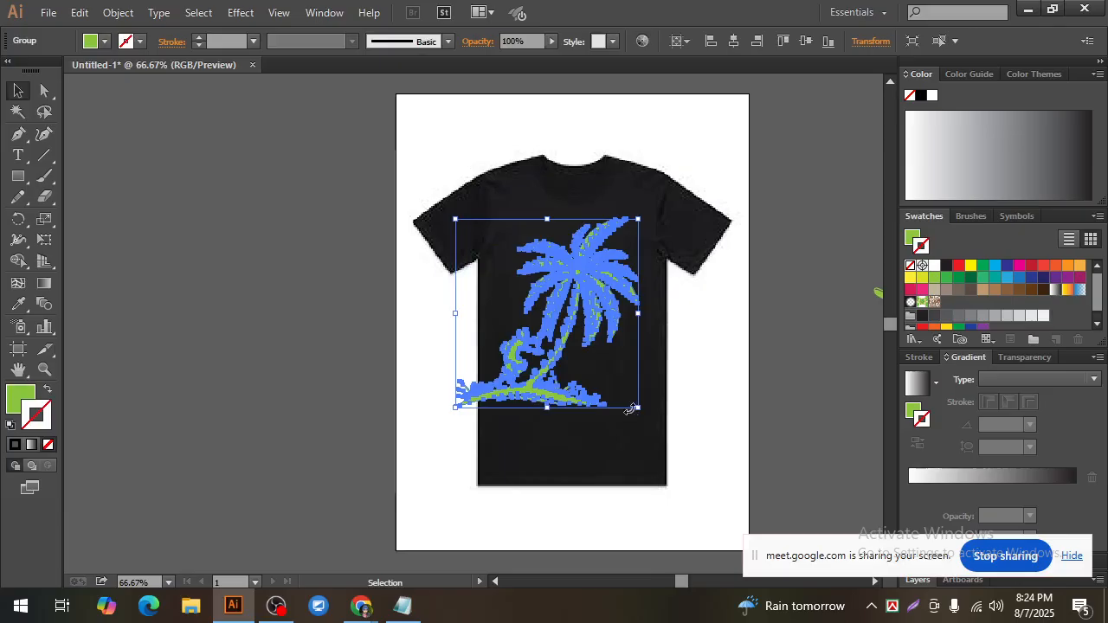
{"action": "left_click_drag", "start_coordinate": [637, 408], "coordinate": [621, 397]}
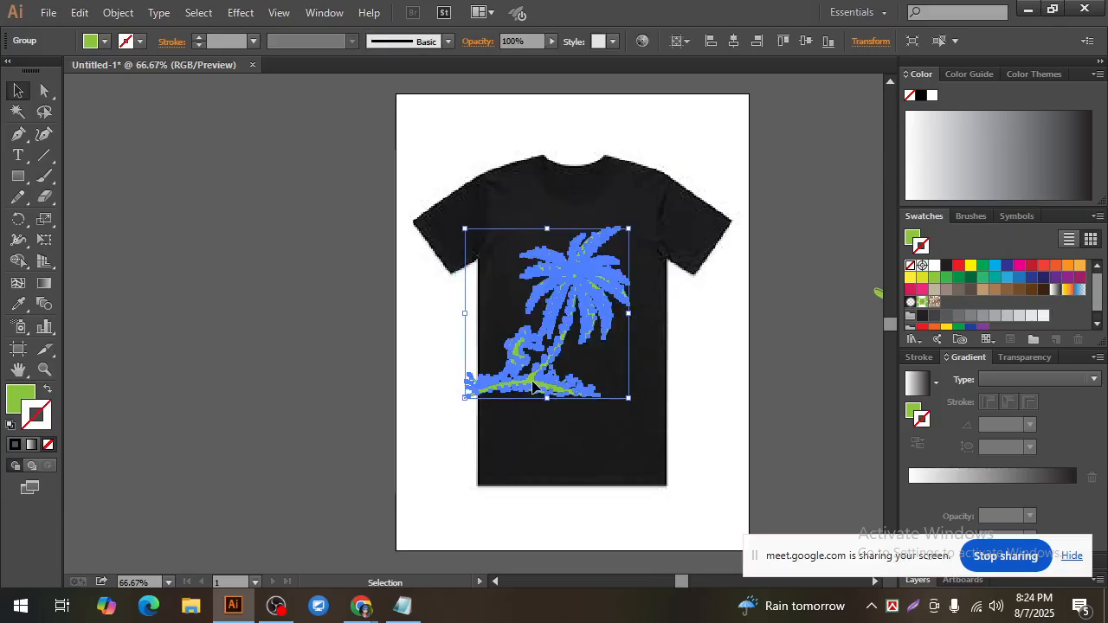
{"action": "left_click_drag", "start_coordinate": [532, 383], "coordinate": [548, 385]}
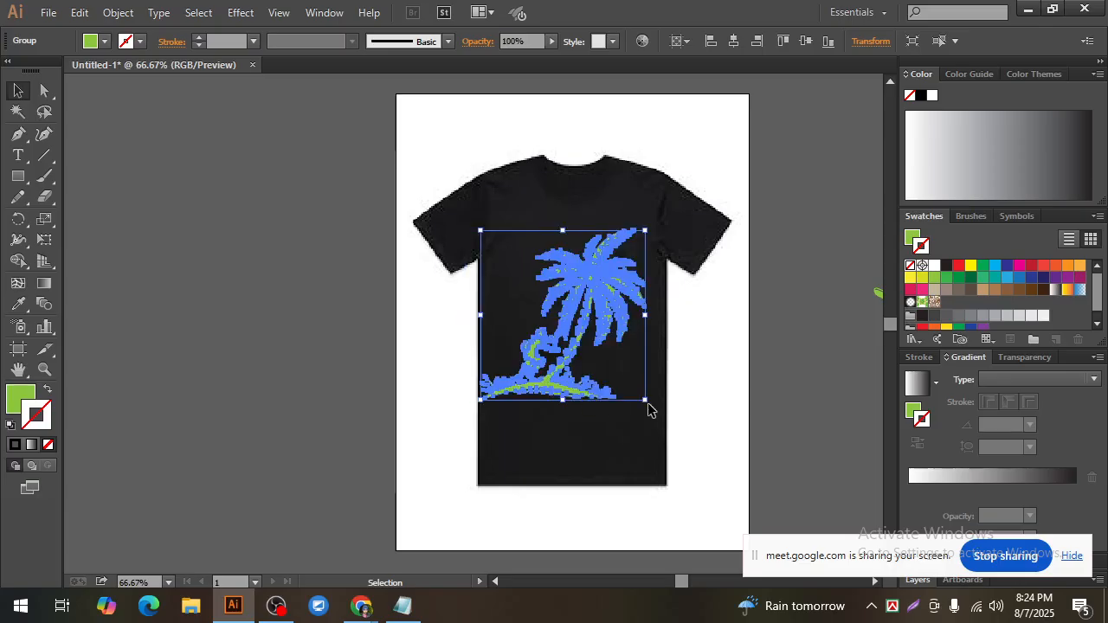
{"action": "mouse_move", "coordinate": [644, 403]}
{"action": "left_mouse_down"}
{"action": "mouse_move", "coordinate": [656, 407]}
{"action": "mouse_move", "coordinate": [639, 394]}
{"action": "left_mouse_up"}
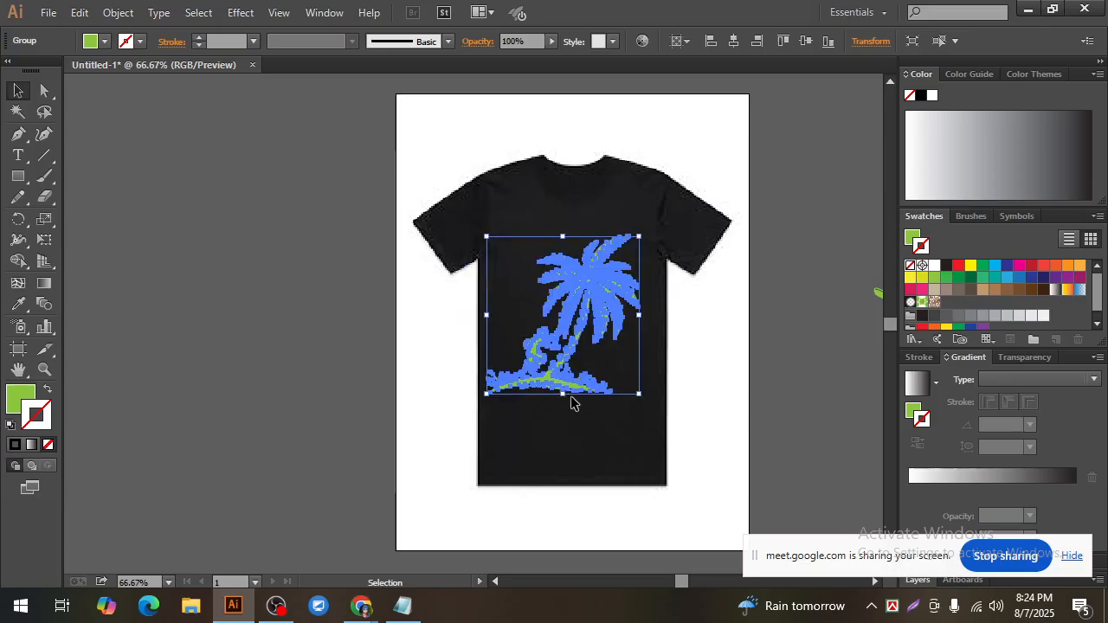
{"action": "left_click_drag", "start_coordinate": [550, 383], "coordinate": [559, 391]}
{"action": "left_click", "coordinate": [739, 409]}
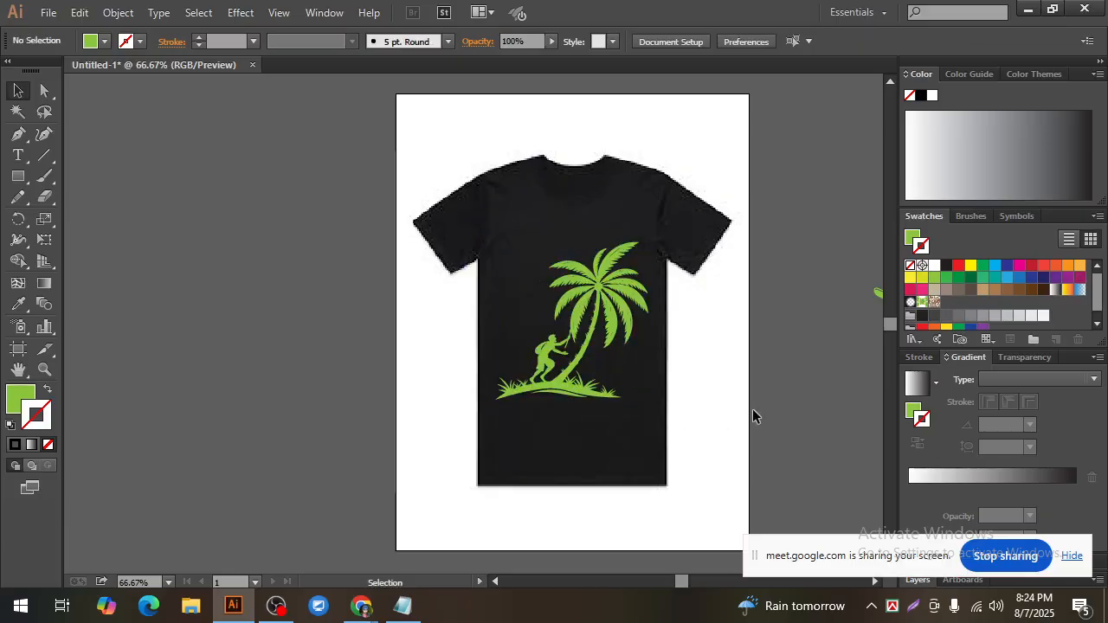
Step: Enlarge the coconut tree slightly and proportionally about its centre and move it a little lower on the shirt
{"action": "key", "text": "ctrl+1"}
{"action": "left_click", "coordinate": [554, 364]}
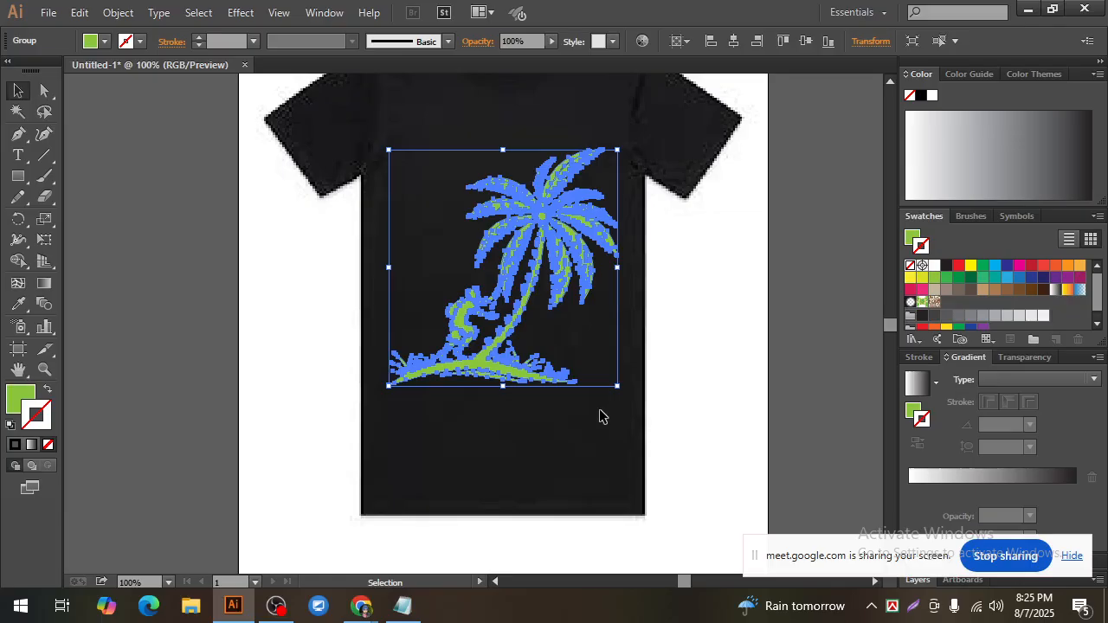
{"action": "left_click_drag", "start_coordinate": [618, 390], "coordinate": [625, 396]}
{"action": "left_click_drag", "start_coordinate": [511, 350], "coordinate": [509, 374]}
{"action": "left_click", "coordinate": [673, 425]}
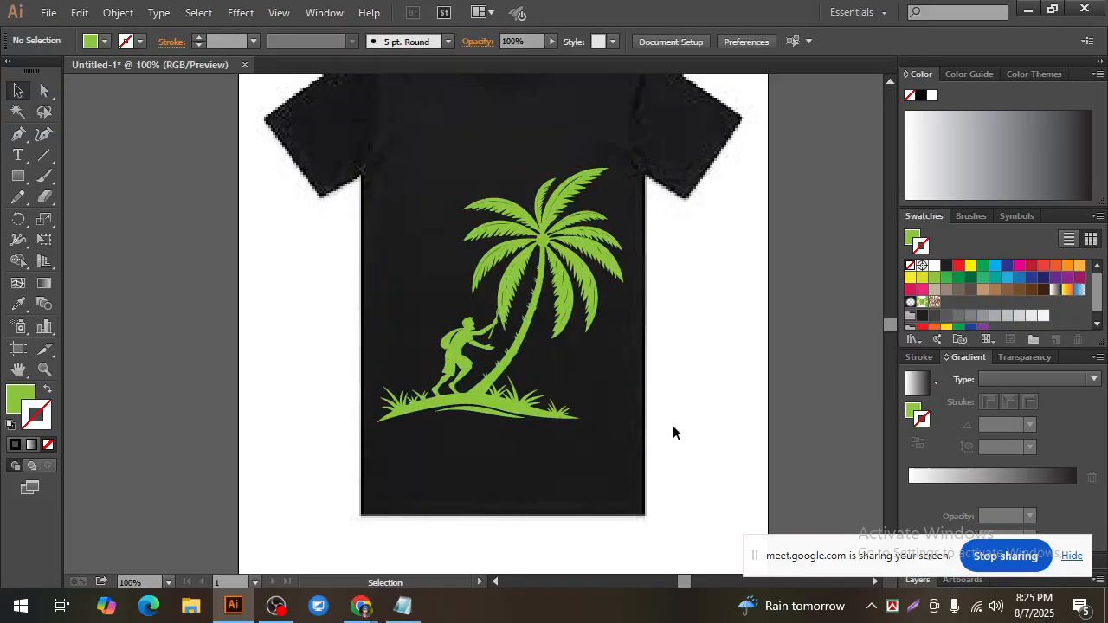
{"action": "scroll", "coordinate": [672, 425], "scroll_direction": "up", "scroll_amount": 1}
{"action": "key", "text": "ctrl+minus"}
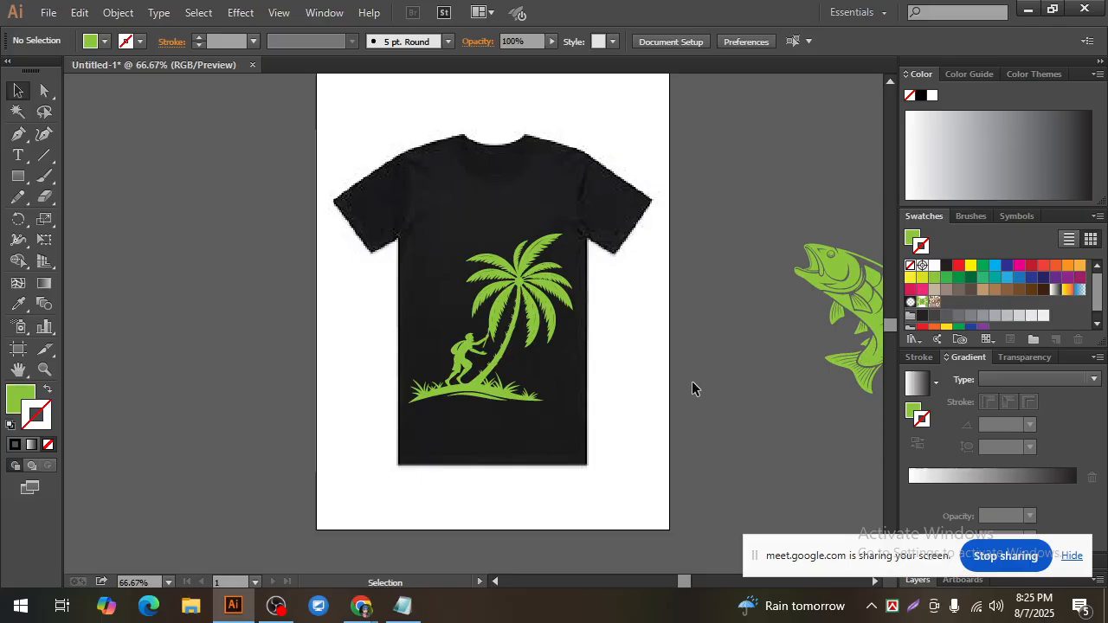
{"action": "left_click", "coordinate": [462, 394]}
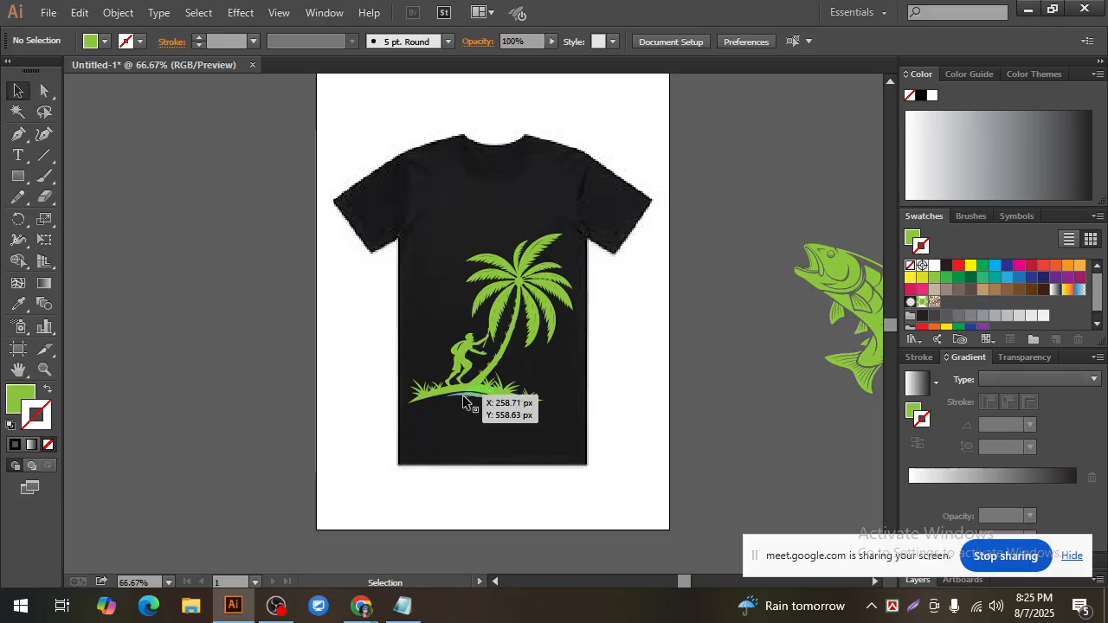
{"action": "left_click", "coordinate": [612, 385]}
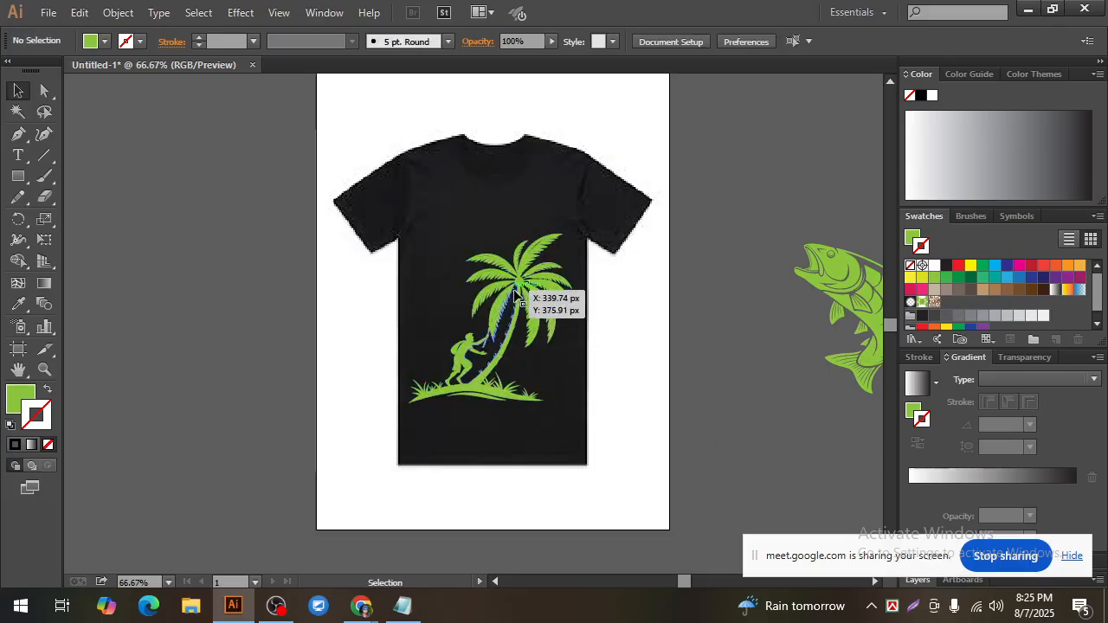
{"action": "left_click", "coordinate": [518, 290]}
{"action": "left_click", "coordinate": [635, 362]}
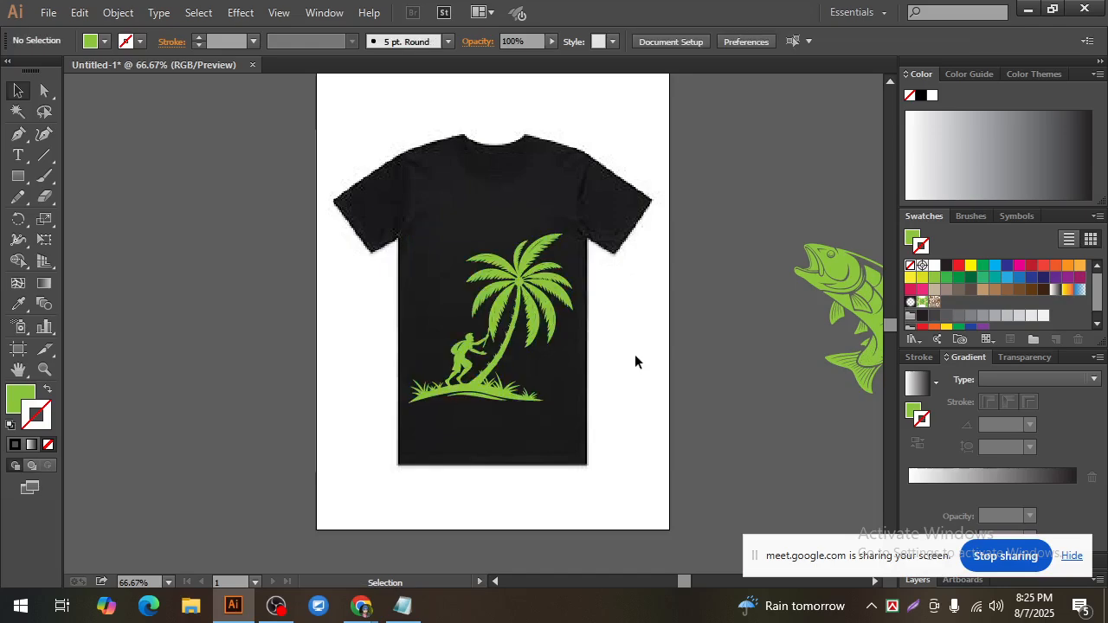
Step: Recolour the coconut tree group with the medium green swatch (39B54A) as its fill and no stroke
{"action": "left_click", "coordinate": [516, 289]}
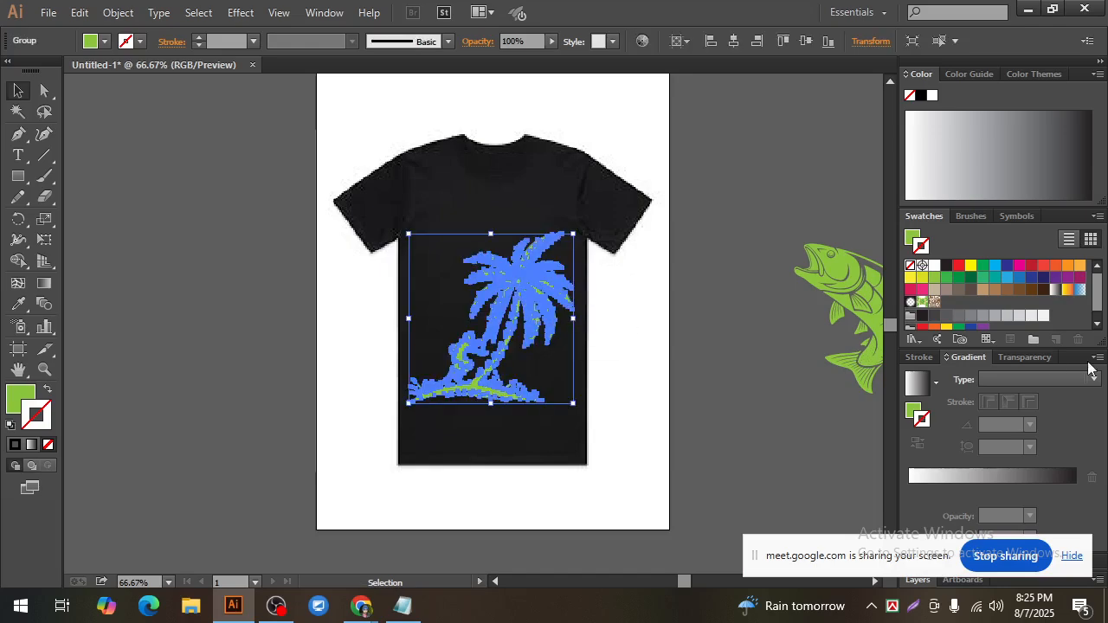
{"action": "left_click", "coordinate": [947, 278]}
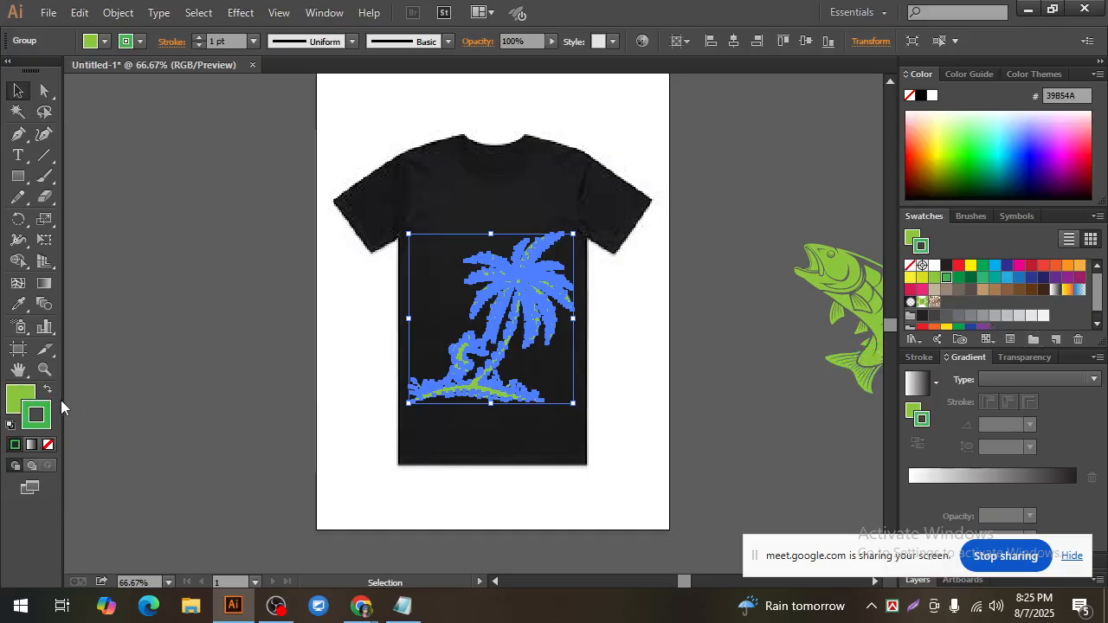
{"action": "left_click", "coordinate": [48, 388]}
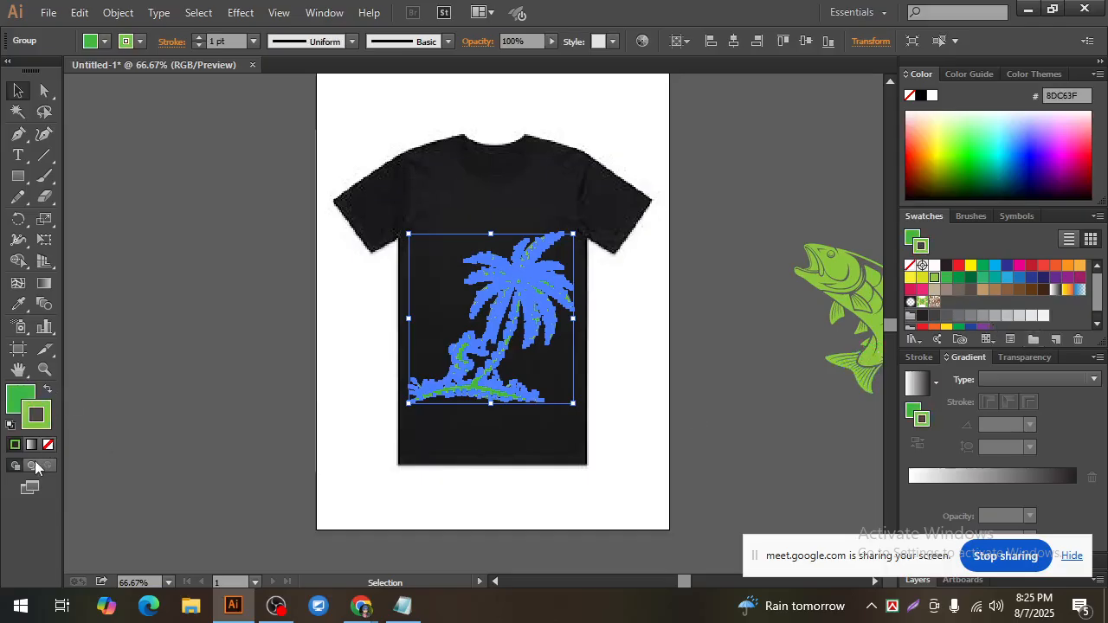
{"action": "left_click", "coordinate": [48, 445]}
{"action": "left_click", "coordinate": [179, 440]}
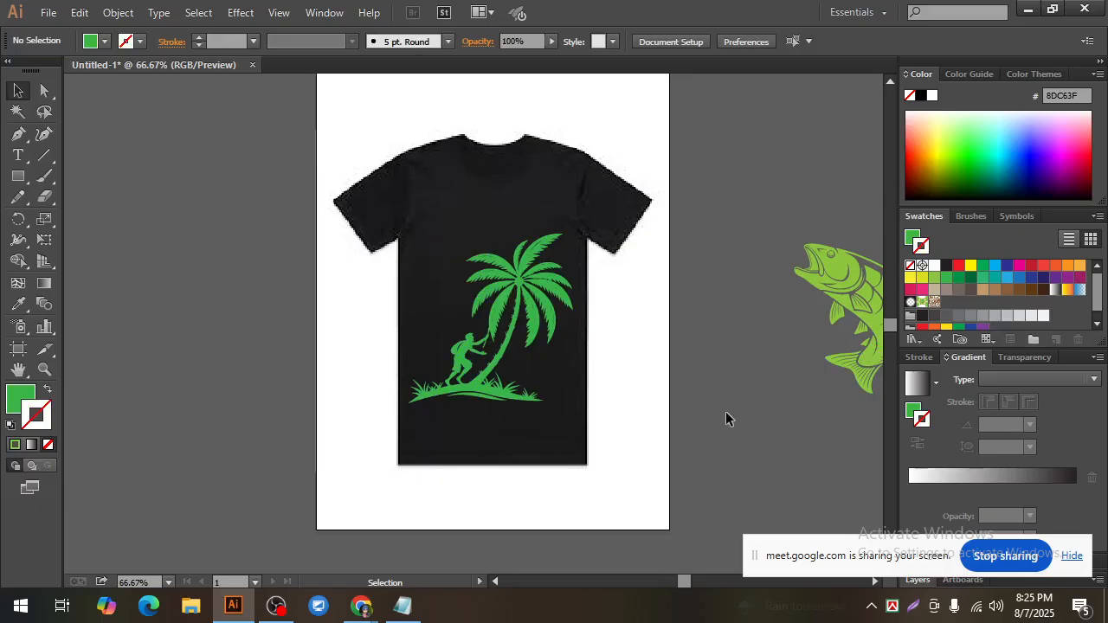
Step: Examine the green coconut tree's leaves, trunk, climbing figure and grass up close against the black shirt
{"action": "scroll", "coordinate": [485, 432], "scroll_direction": "up", "scroll_amount": 1}
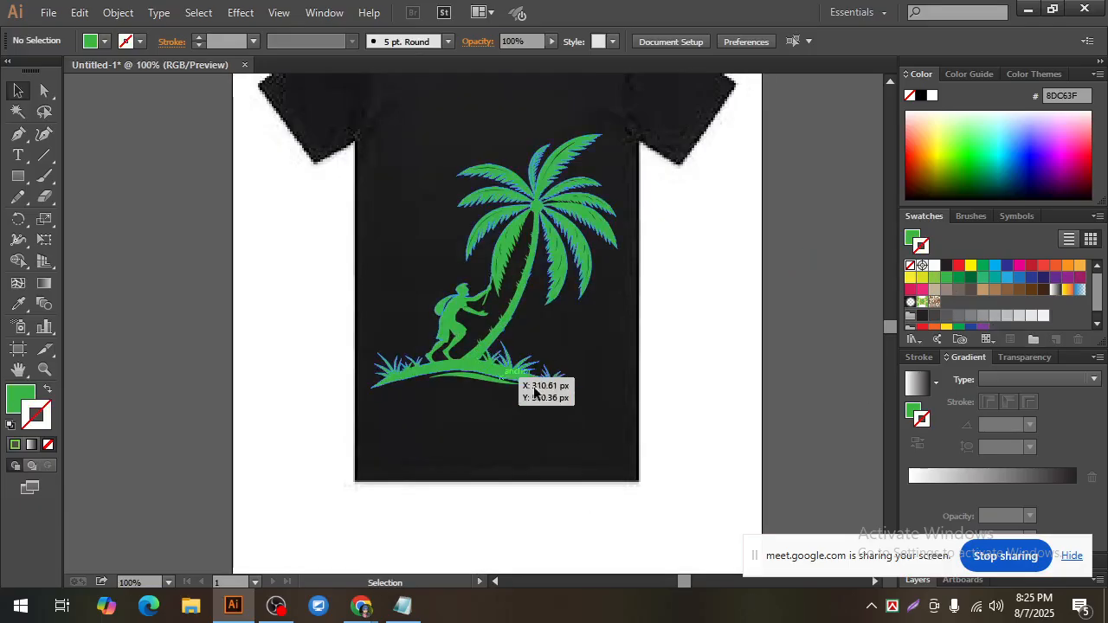
{"action": "left_click", "coordinate": [55, 155]}
{"action": "left_click", "coordinate": [221, 297]}
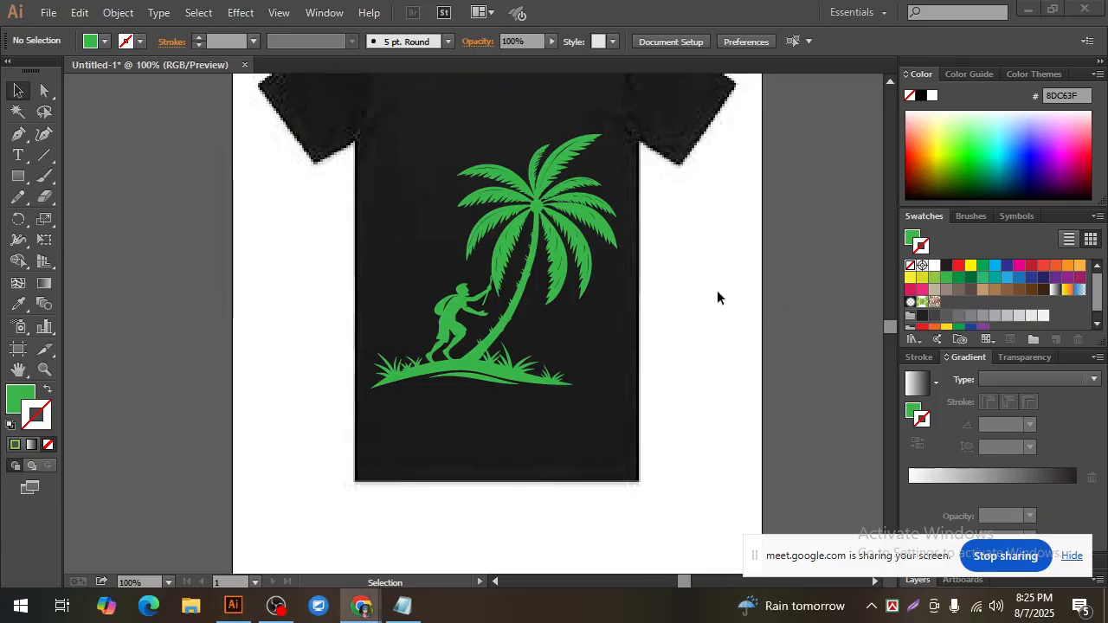
{"action": "left_click", "coordinate": [526, 248]}
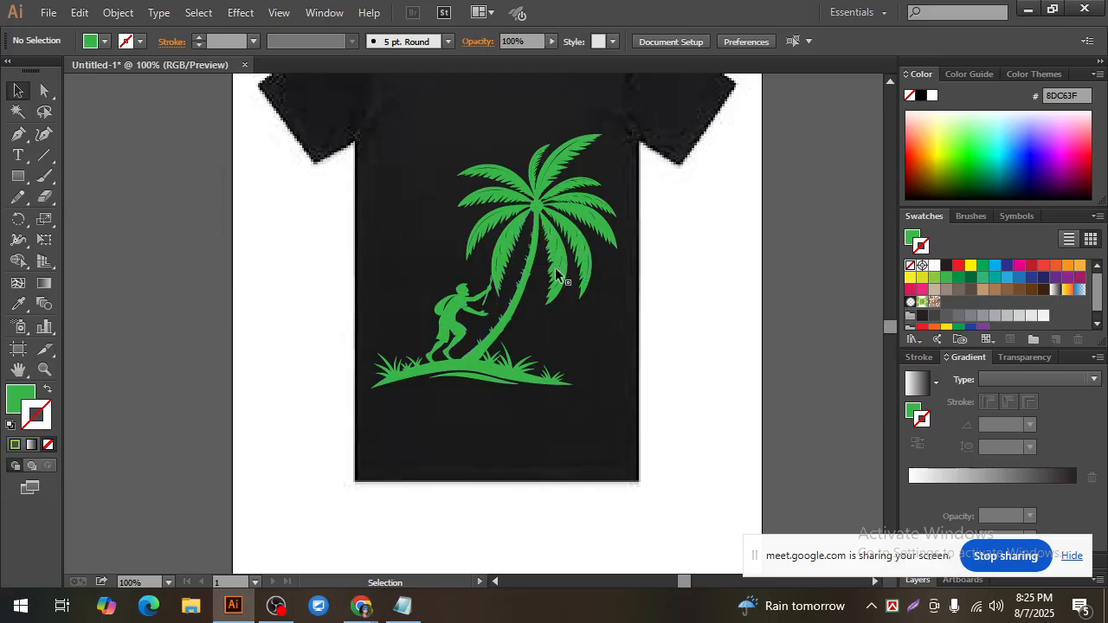
{"action": "left_click", "coordinate": [507, 232]}
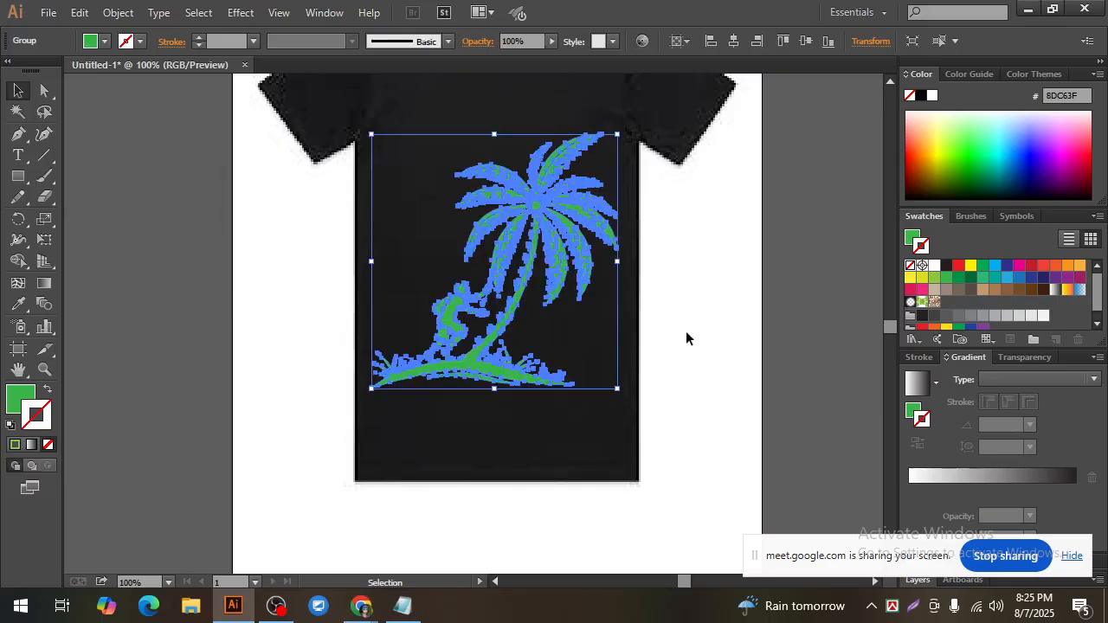
{"action": "left_click", "coordinate": [685, 331]}
{"action": "left_click", "coordinate": [530, 382]}
{"action": "left_click", "coordinate": [665, 398]}
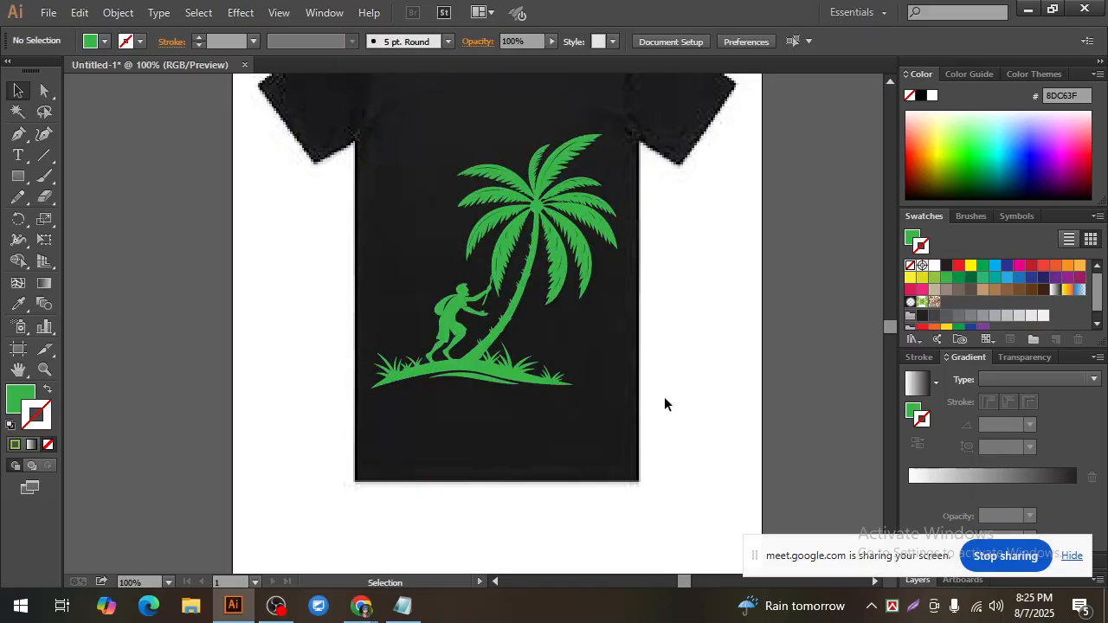
{"action": "scroll", "coordinate": [664, 397], "scroll_direction": "up", "scroll_amount": 1}
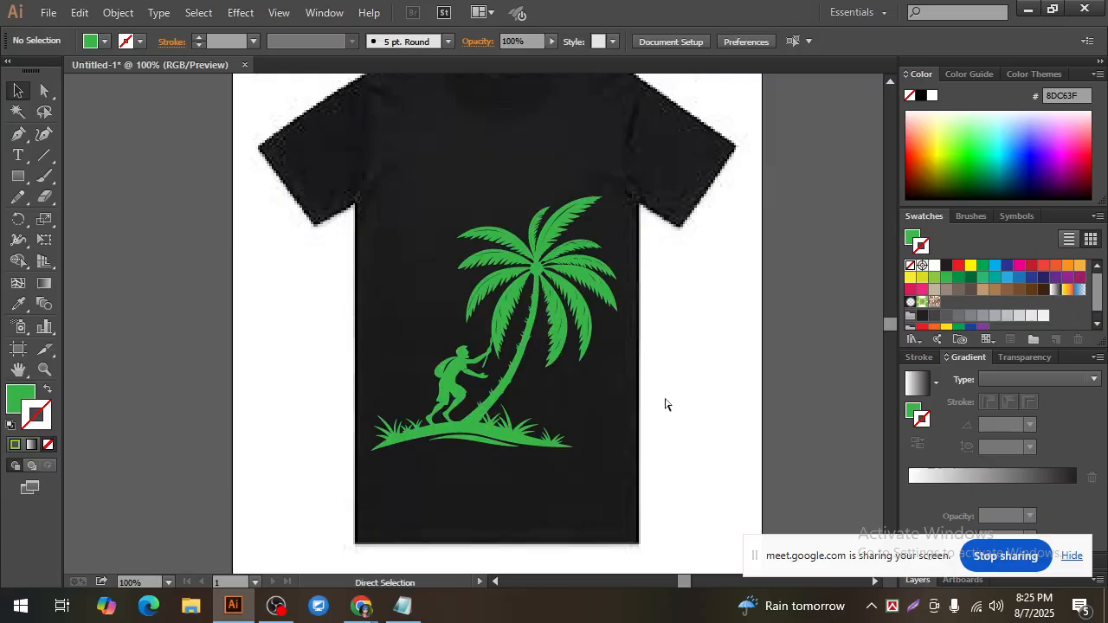
{"action": "key", "text": "ctrl+minus"}
{"action": "left_click", "coordinate": [503, 329], "text": "ctrl"}
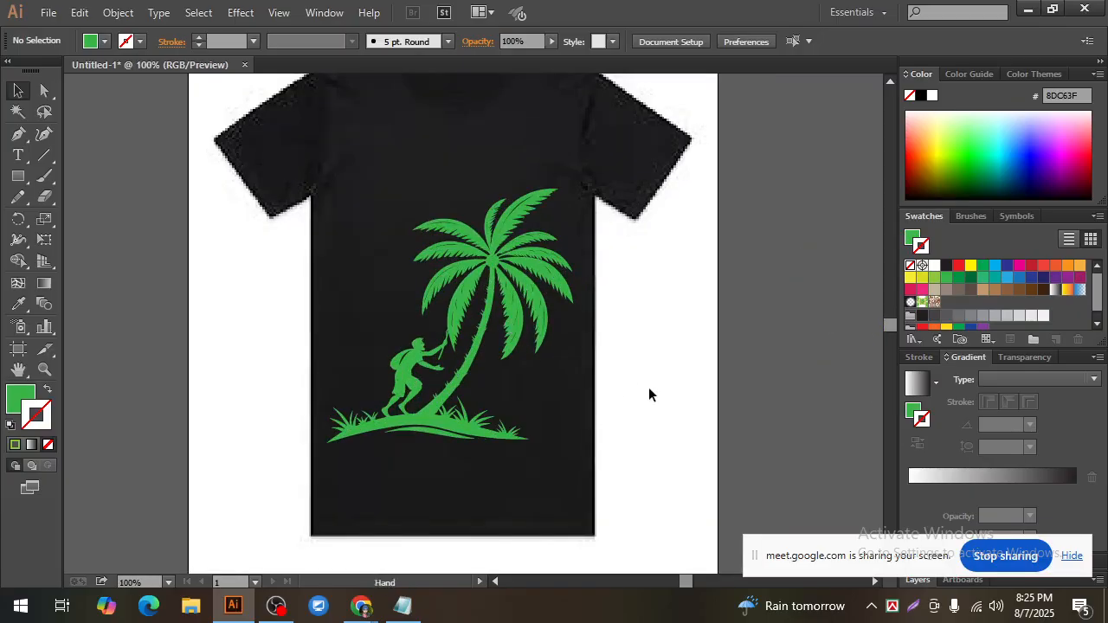
{"action": "left_click", "coordinate": [489, 255]}
{"action": "left_click", "coordinate": [673, 365]}
{"action": "key", "text": "ctrl+minus"}
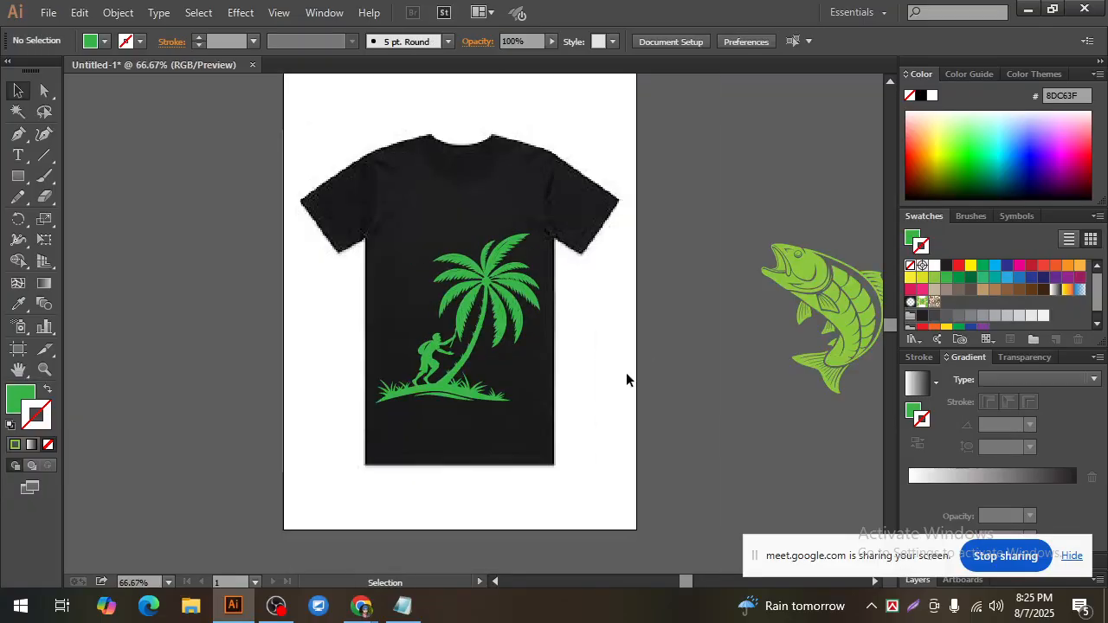
Step: Nudge the coconut tree group very slightly to the right on the shirt front
{"action": "left_click", "coordinate": [445, 382]}
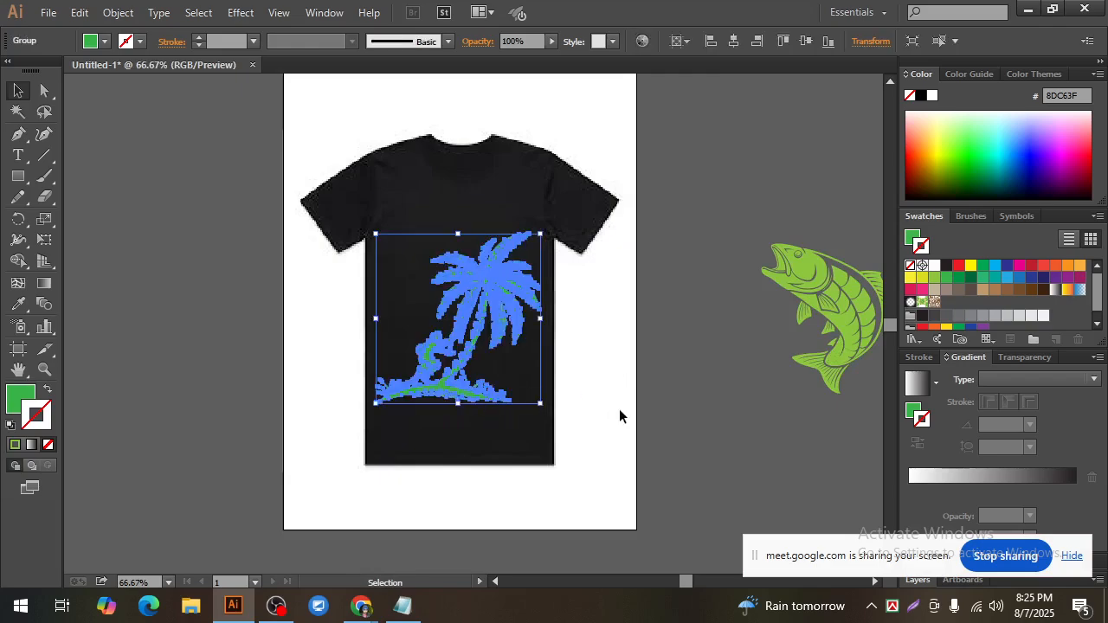
{"action": "key", "text": "Right"}
{"action": "key", "text": "Right"}
{"action": "key", "text": "Right"}
{"action": "key", "text": "Right"}
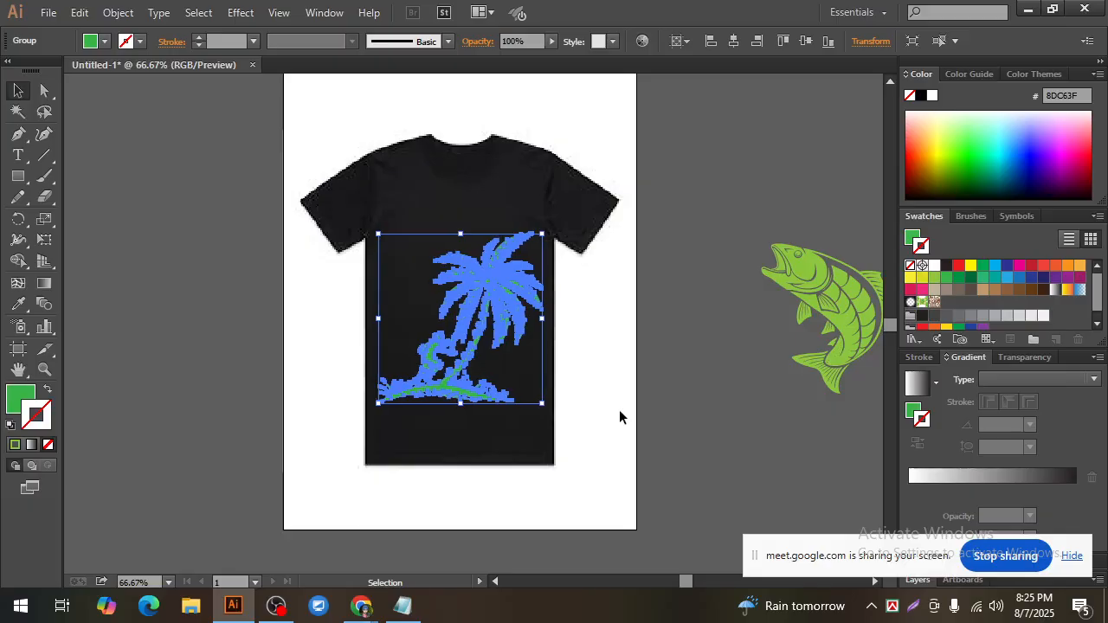
{"action": "key", "text": "Left"}
{"action": "key", "text": "Left"}
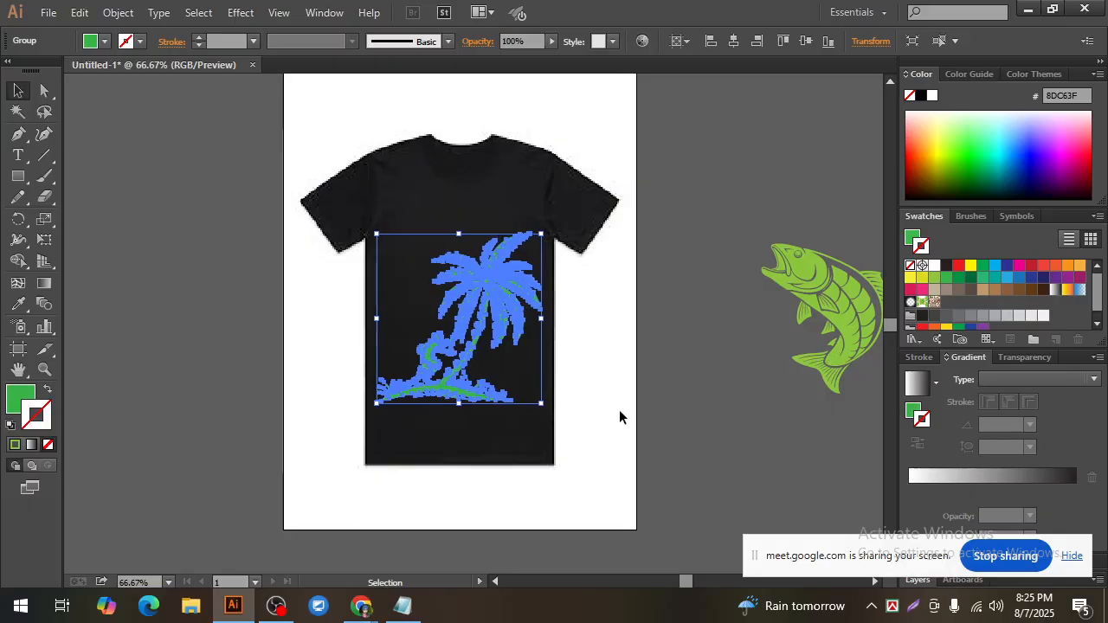
{"action": "left_click", "coordinate": [622, 403]}
{"action": "left_click", "coordinate": [495, 270]}
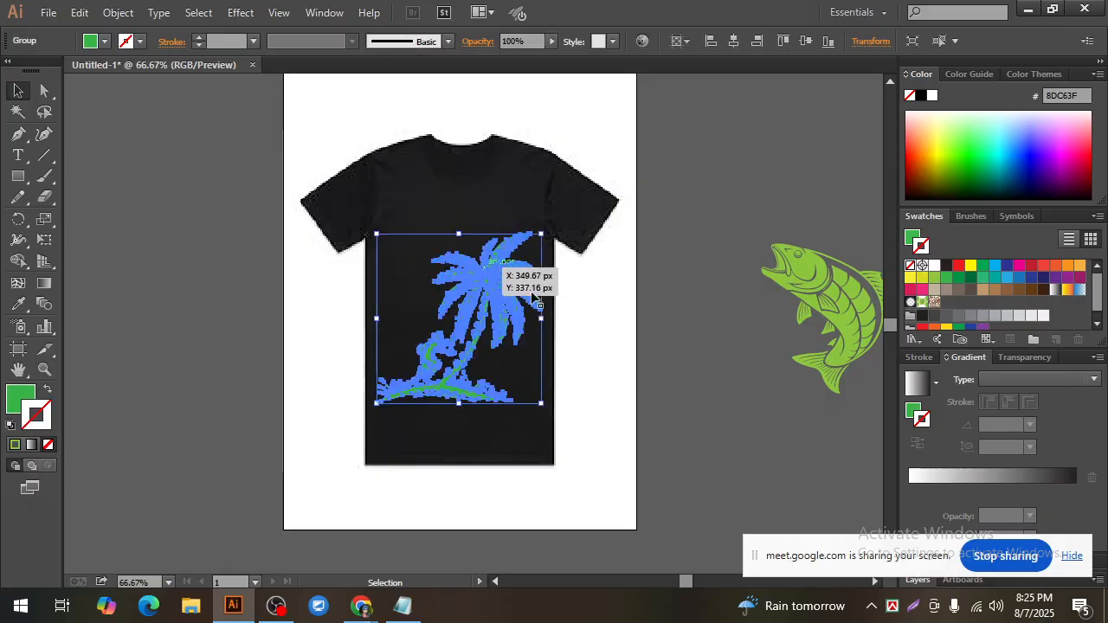
{"action": "left_click", "coordinate": [622, 345]}
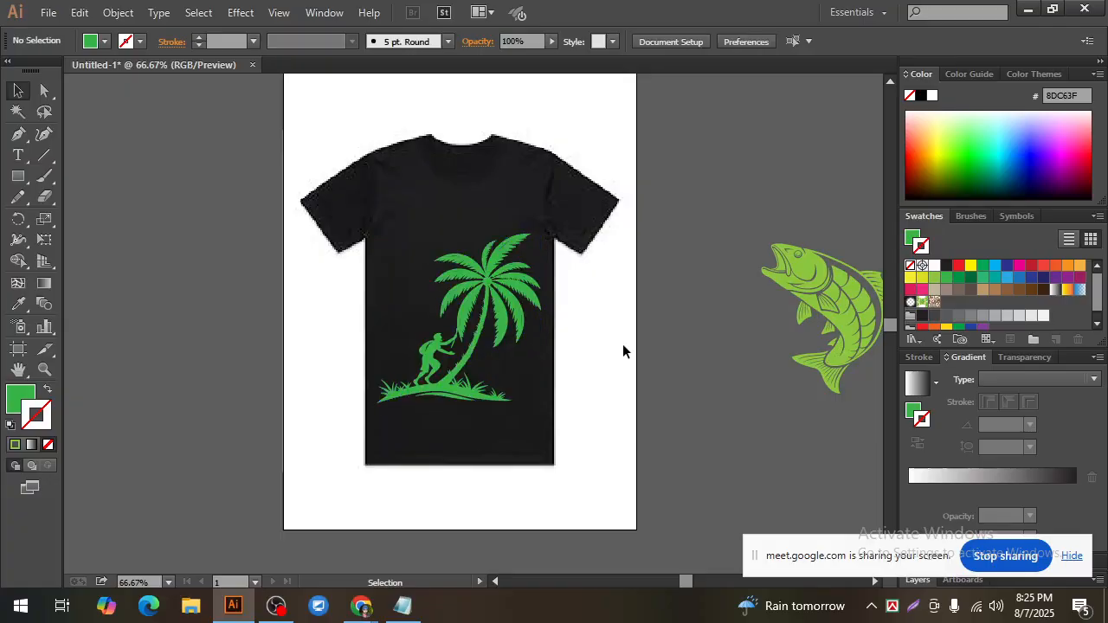
{"action": "left_click", "coordinate": [500, 249]}
{"action": "left_click", "coordinate": [590, 302]}
{"action": "left_click", "coordinate": [516, 275]}
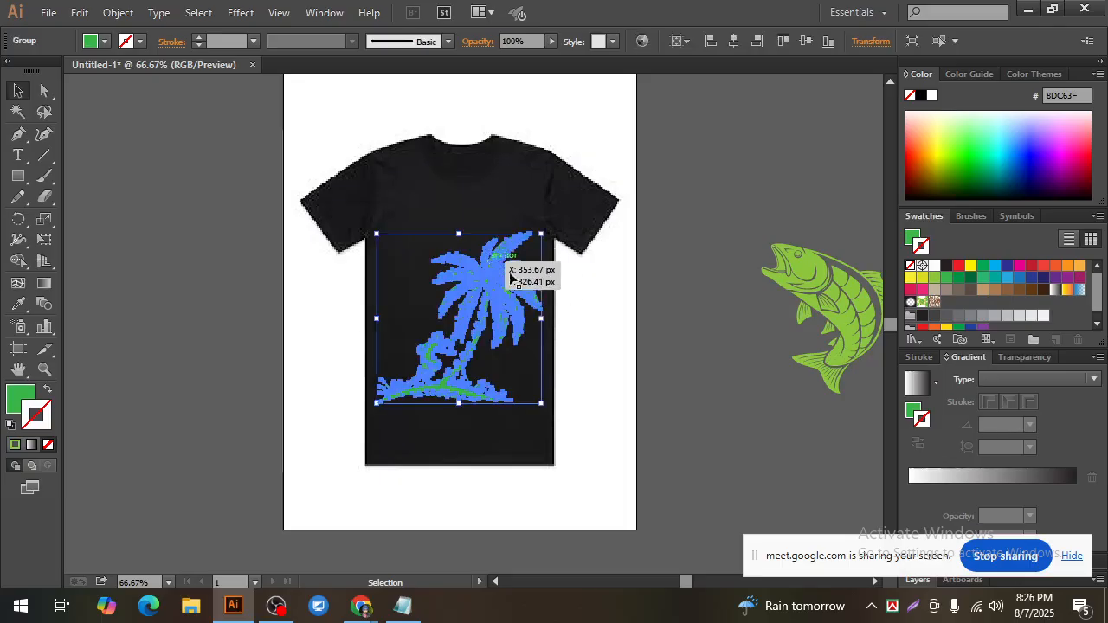
{"action": "left_click", "coordinate": [610, 376]}
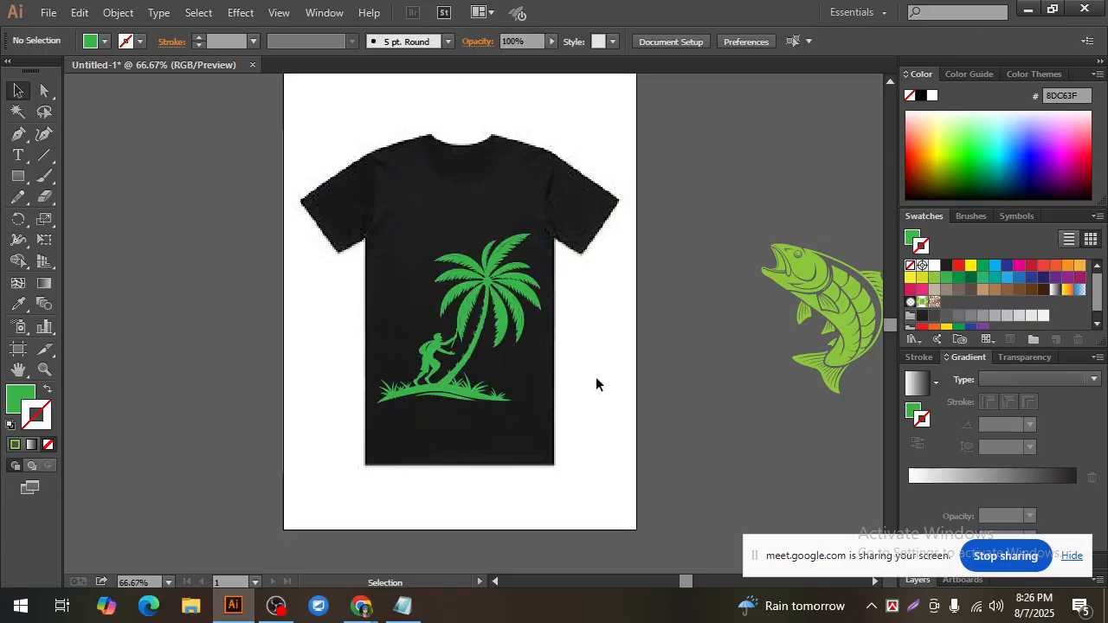
{"action": "left_click", "coordinate": [517, 291]}
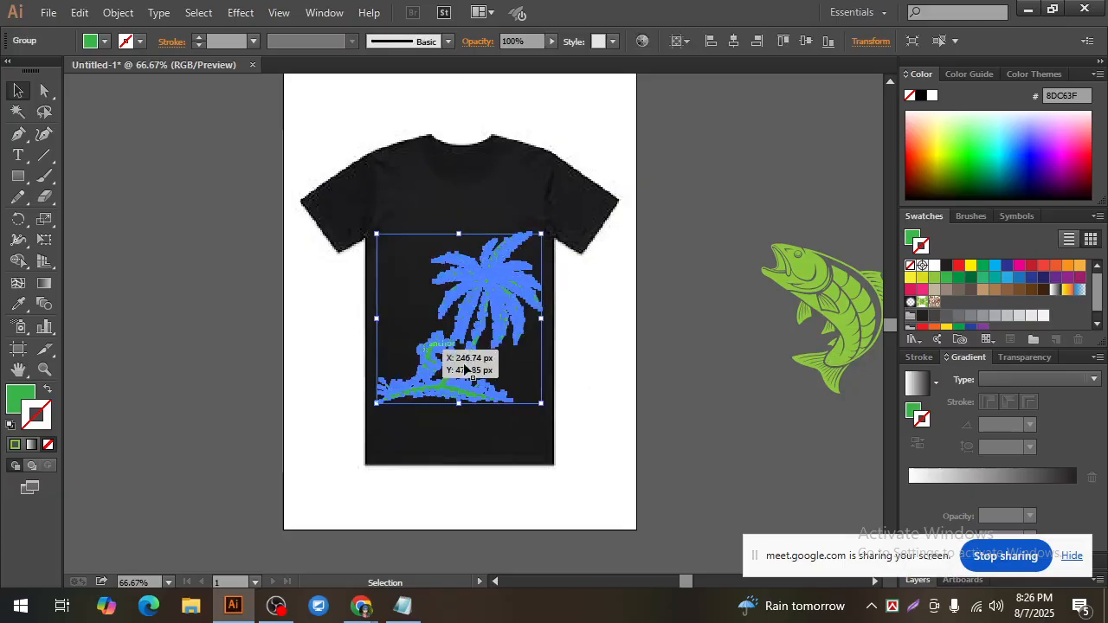
{"action": "left_click", "coordinate": [598, 337]}
{"action": "left_click", "coordinate": [498, 257]}
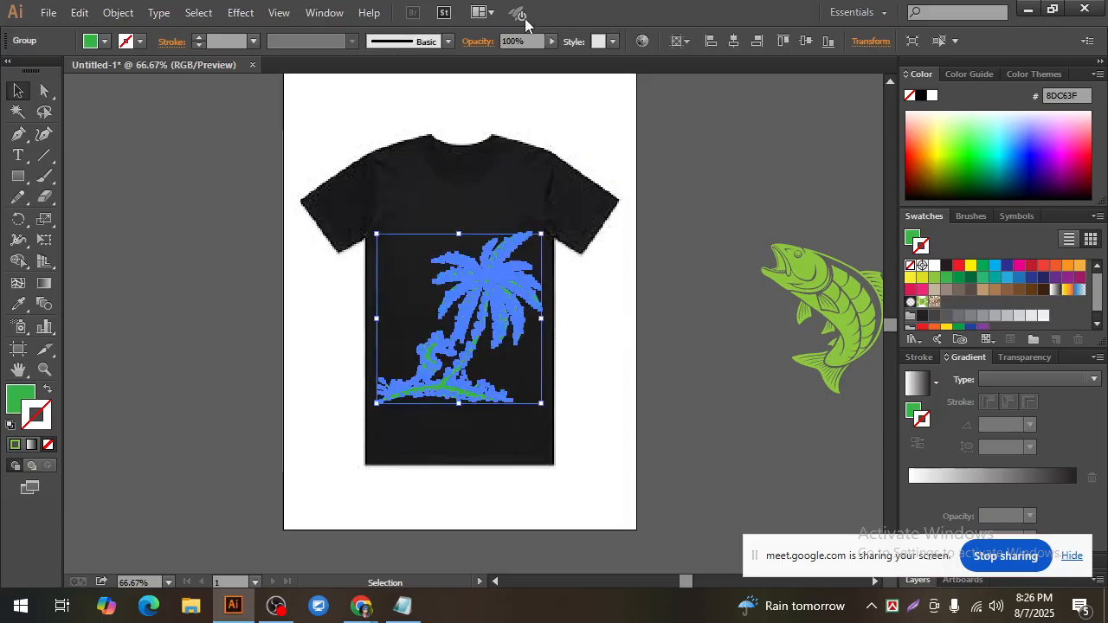
{"action": "left_click", "coordinate": [580, 341]}
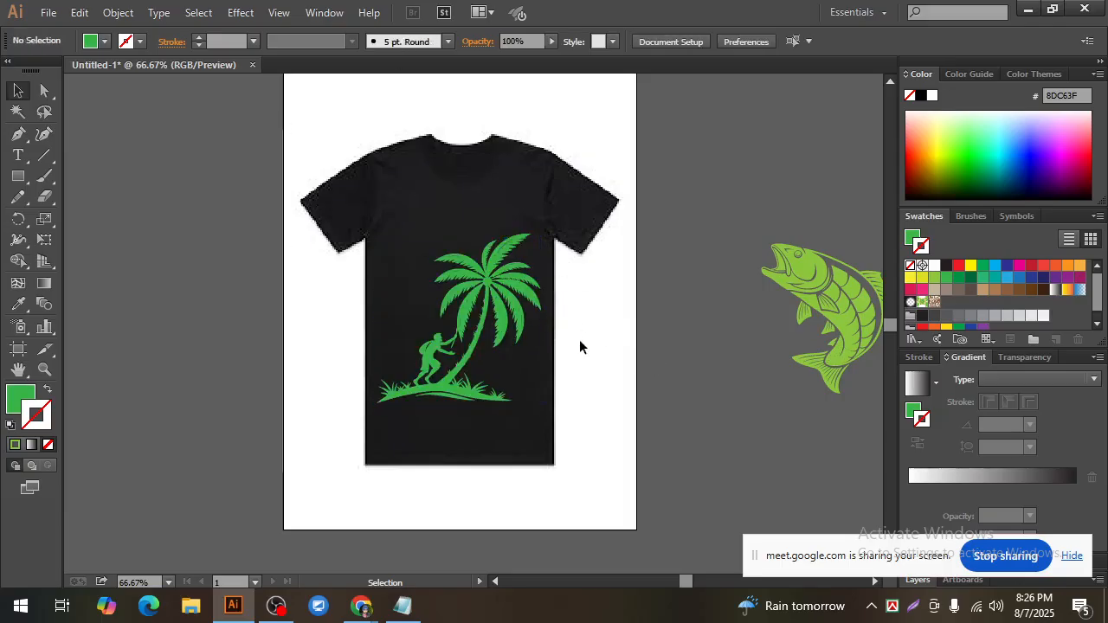
{"action": "left_click", "coordinate": [600, 378]}
Step: Try the light orange swatch (FBB040) as the coconut tree's fill, with the stroke set to none
{"action": "left_click", "coordinate": [483, 251]}
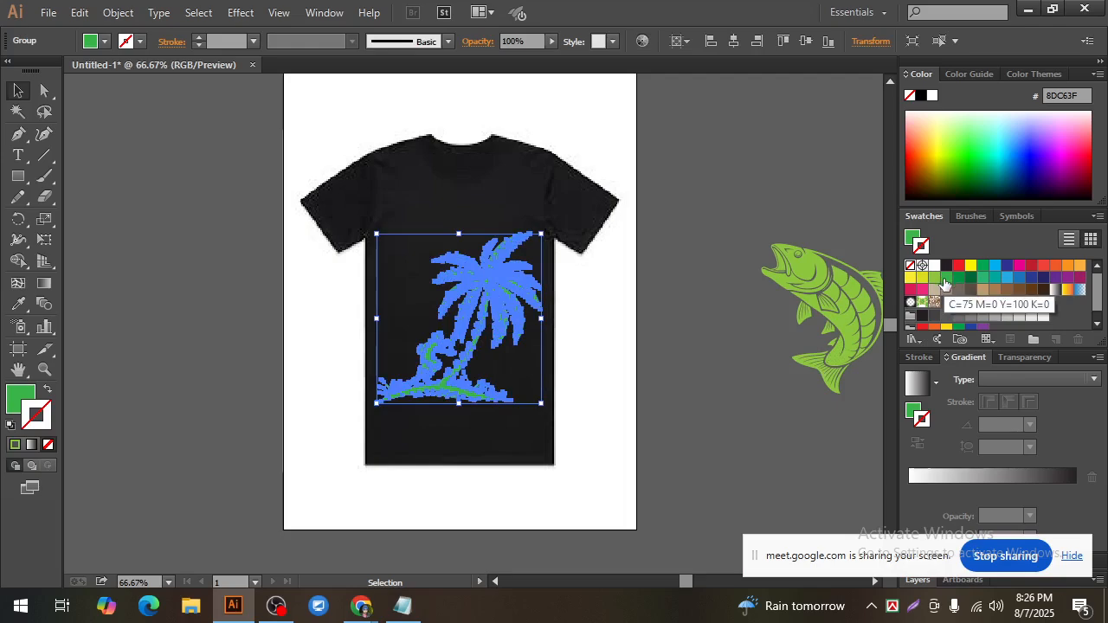
{"action": "left_click", "coordinate": [1080, 265]}
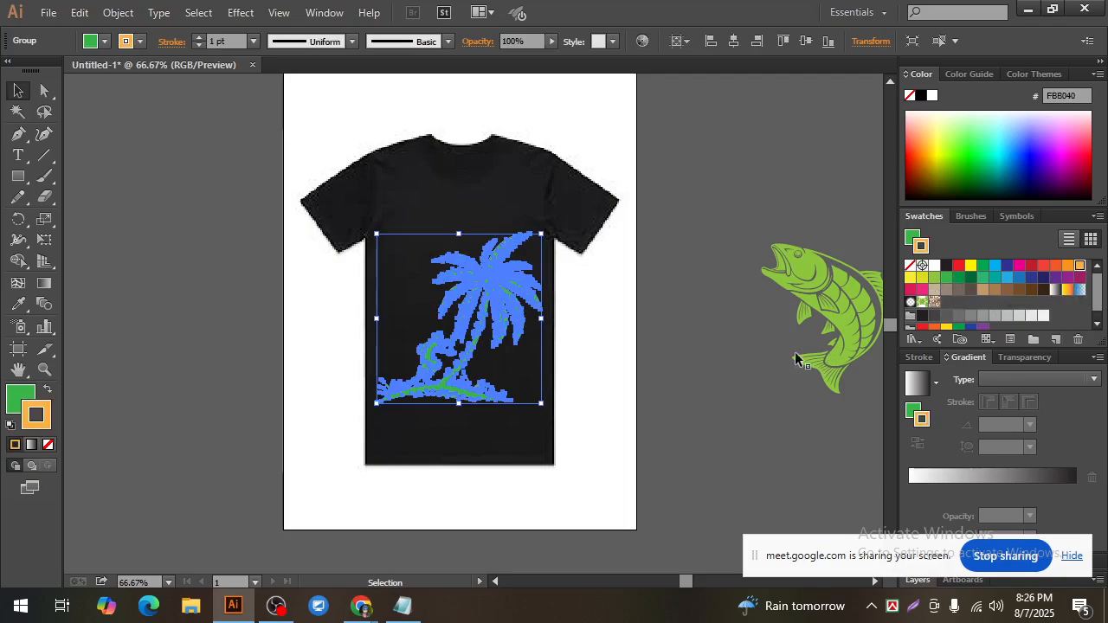
{"action": "left_click", "coordinate": [711, 355]}
{"action": "left_click", "coordinate": [497, 308]}
{"action": "left_click", "coordinate": [48, 390]}
{"action": "left_click", "coordinate": [47, 445]}
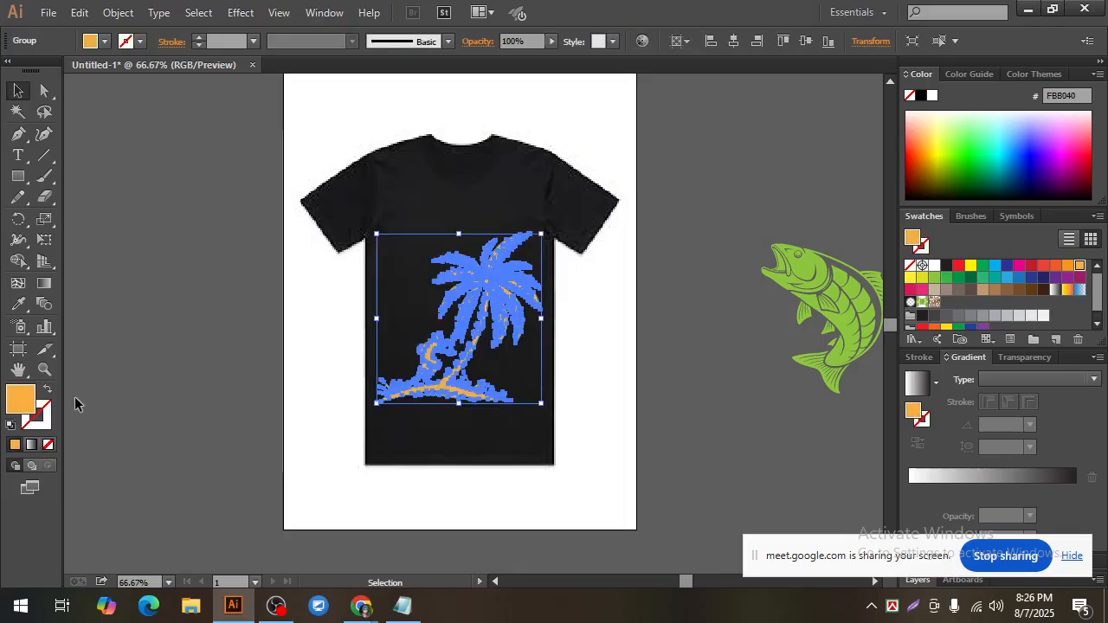
{"action": "left_click", "coordinate": [148, 401]}
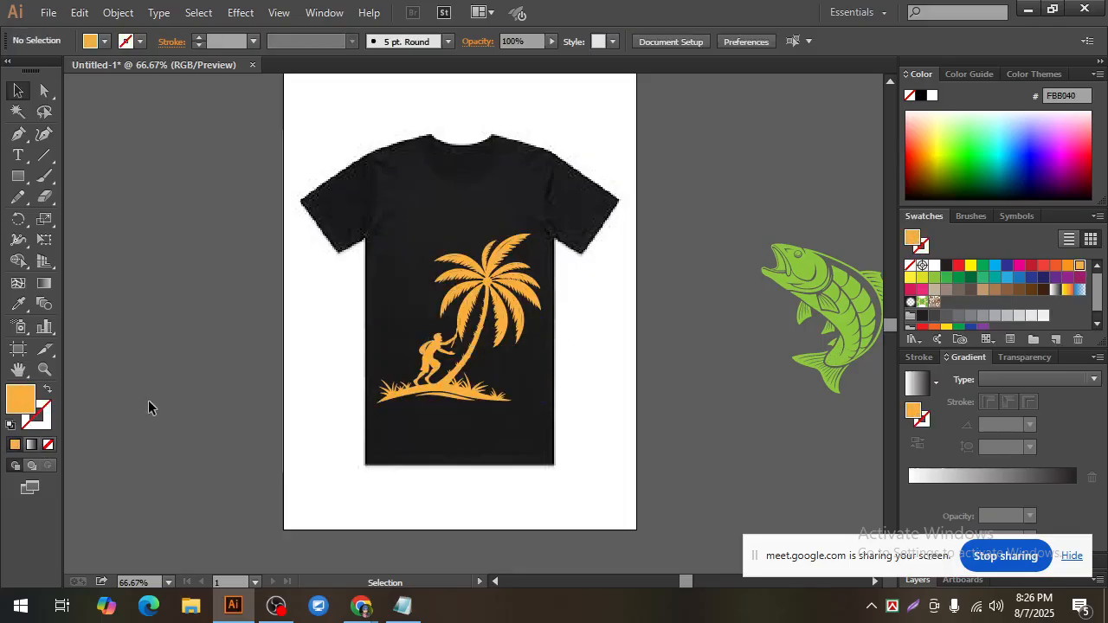
Step: Try the teal green swatch (2BB673) as the coconut tree group's fill
{"action": "left_click", "coordinate": [462, 318]}
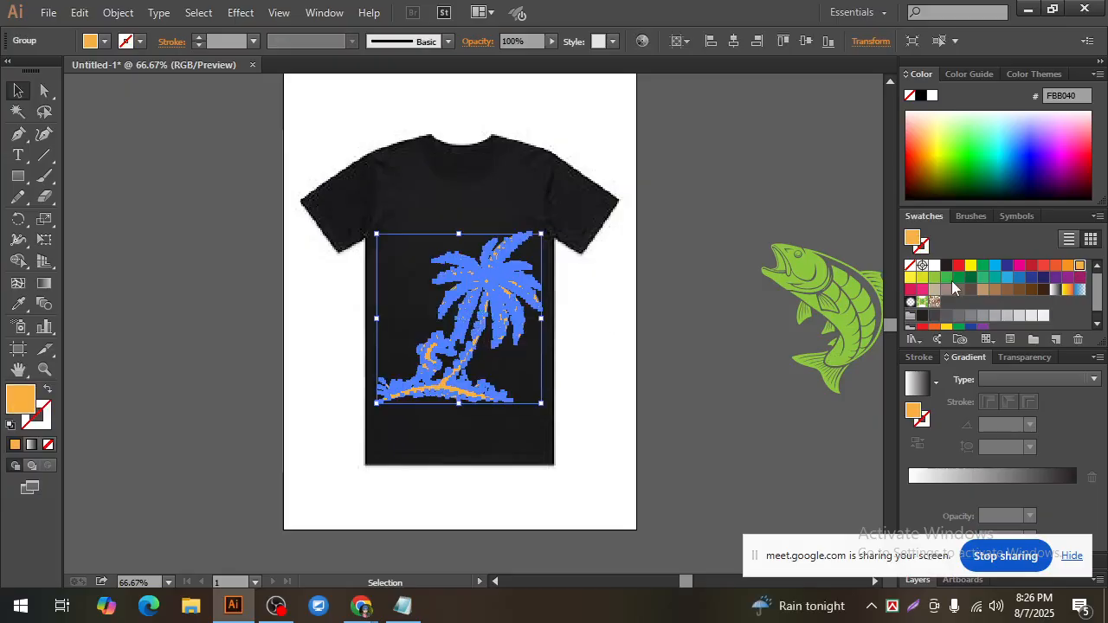
{"action": "left_click", "coordinate": [984, 279]}
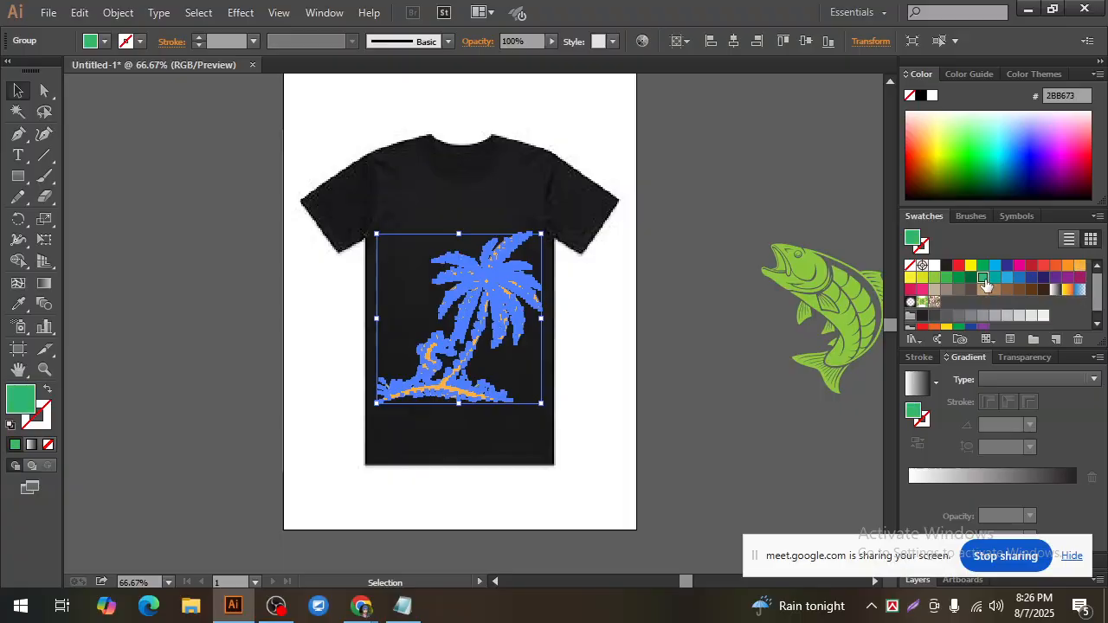
{"action": "left_click", "coordinate": [577, 354]}
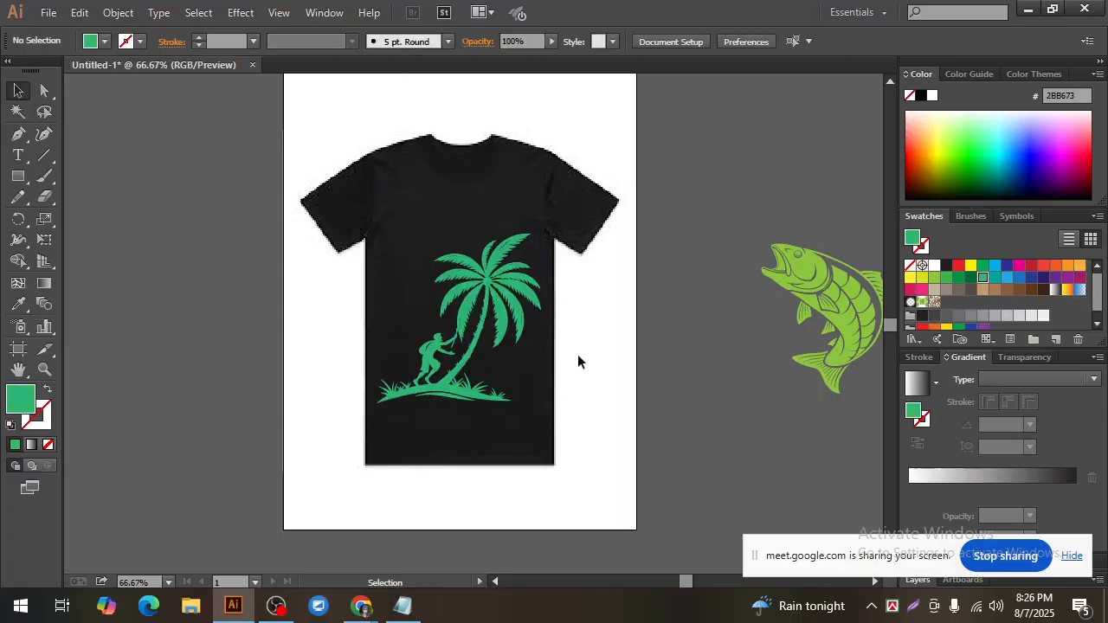
Step: Try the light green swatch (8DC63F) as the coconut tree group's fill
{"action": "left_click", "coordinate": [452, 381]}
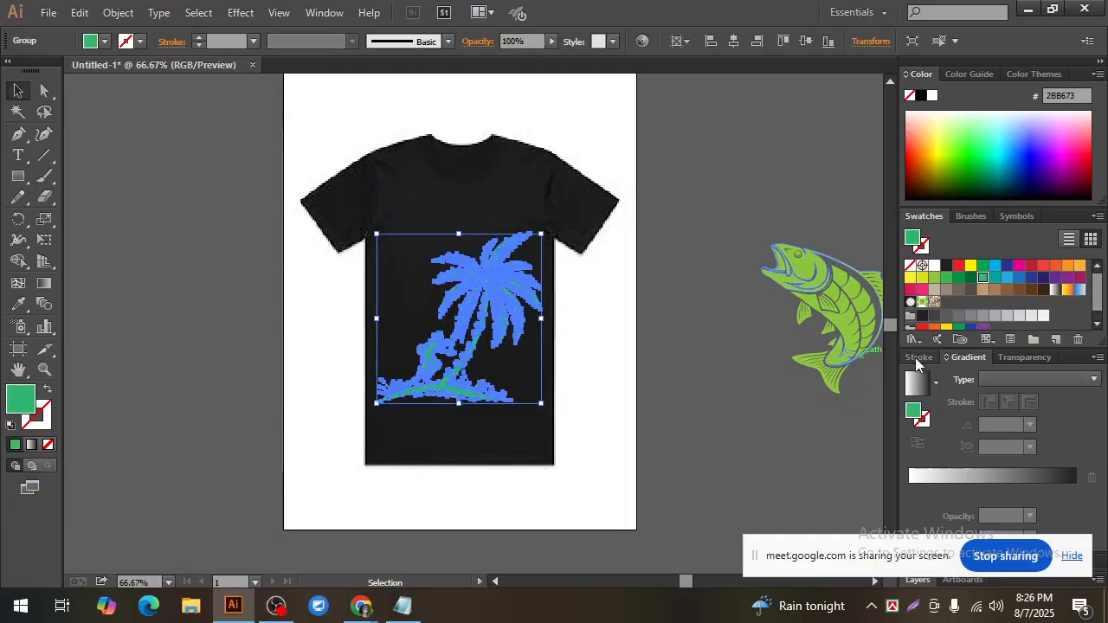
{"action": "left_click", "coordinate": [934, 277]}
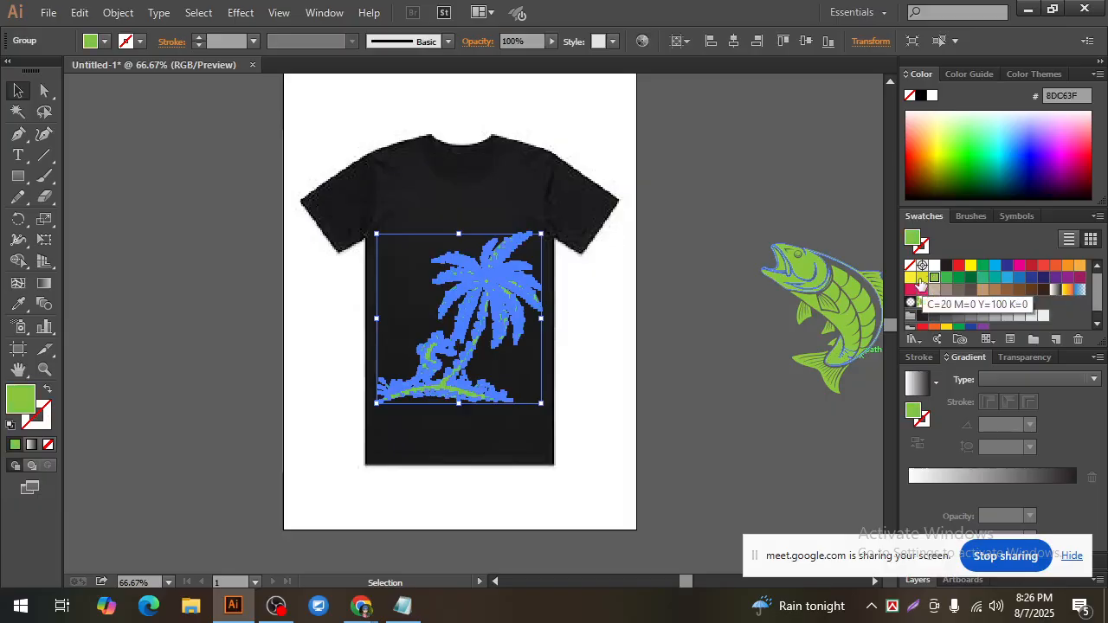
{"action": "left_click", "coordinate": [660, 417]}
Step: Set the coconut tree group's fill back to the medium green swatch (39B54A)
{"action": "left_click", "coordinate": [483, 332]}
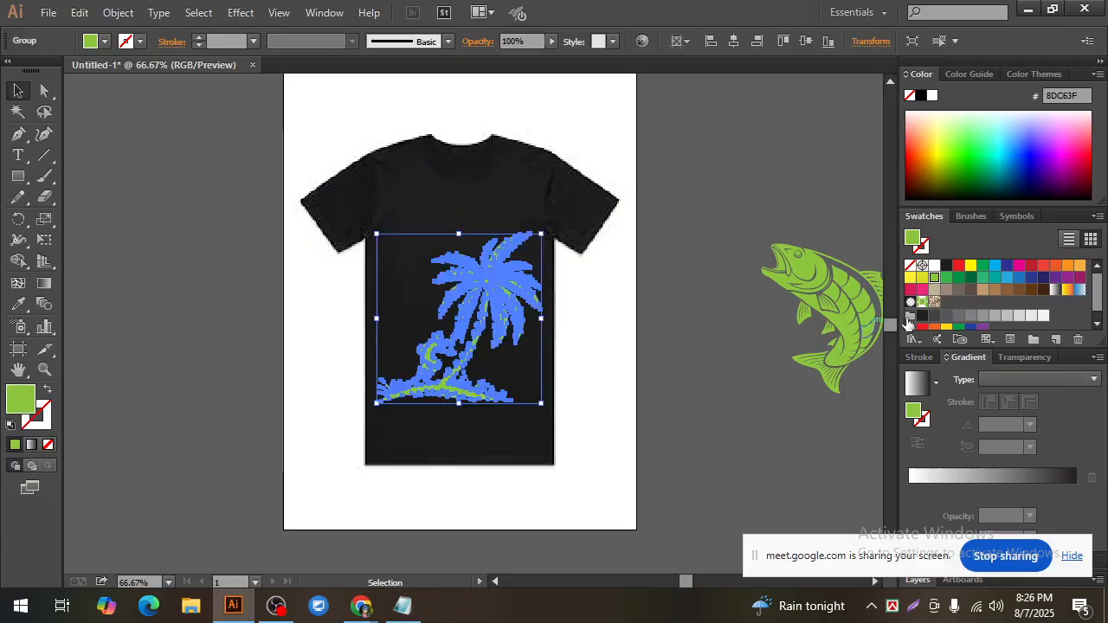
{"action": "left_click", "coordinate": [947, 277]}
{"action": "left_click", "coordinate": [698, 374]}
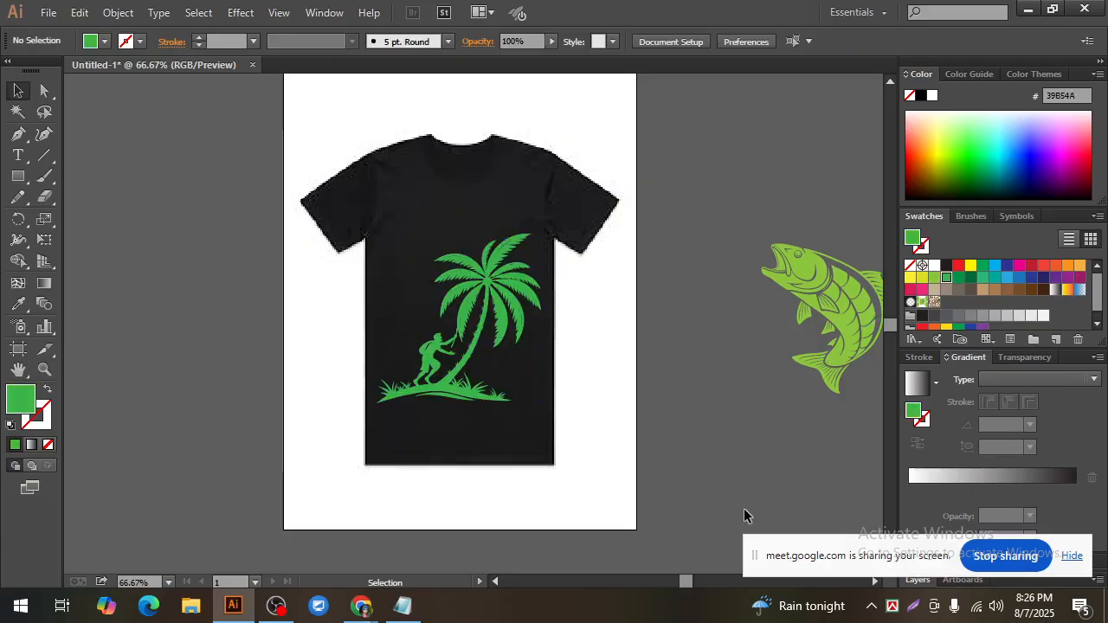
Step: Move the screen-sharing notice upward to uncover the lower panels, leaving the artwork deselected
{"action": "left_click_drag", "start_coordinate": [864, 545], "coordinate": [894, 420]}
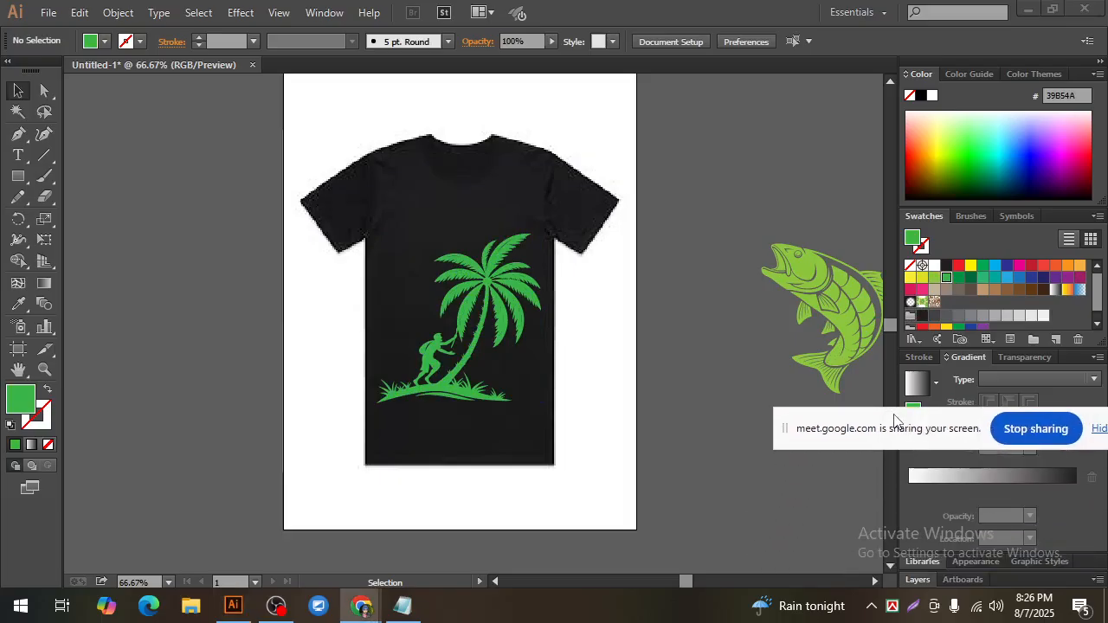
{"action": "left_click_drag", "start_coordinate": [456, 337], "coordinate": [490, 307]}
{"action": "left_click", "coordinate": [605, 352]}
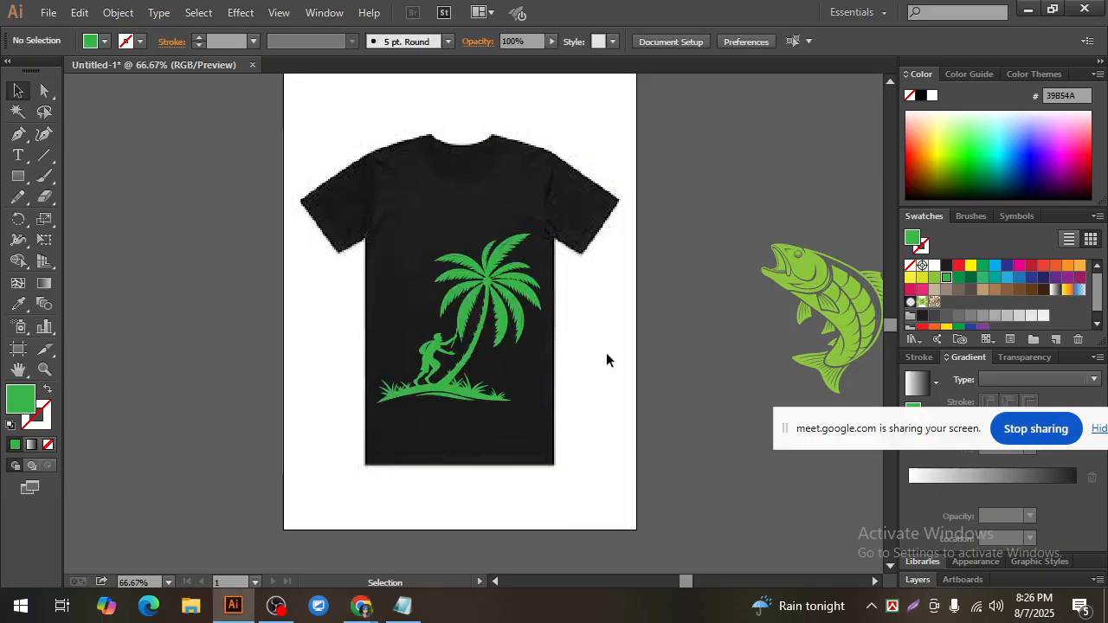
Step: Examine the coconut tree artwork on the black shirt up close and compare it with the original silhouette in Recraft in Chrome
{"action": "key", "text": "ctrl+space"}
{"action": "left_click", "coordinate": [468, 317]}
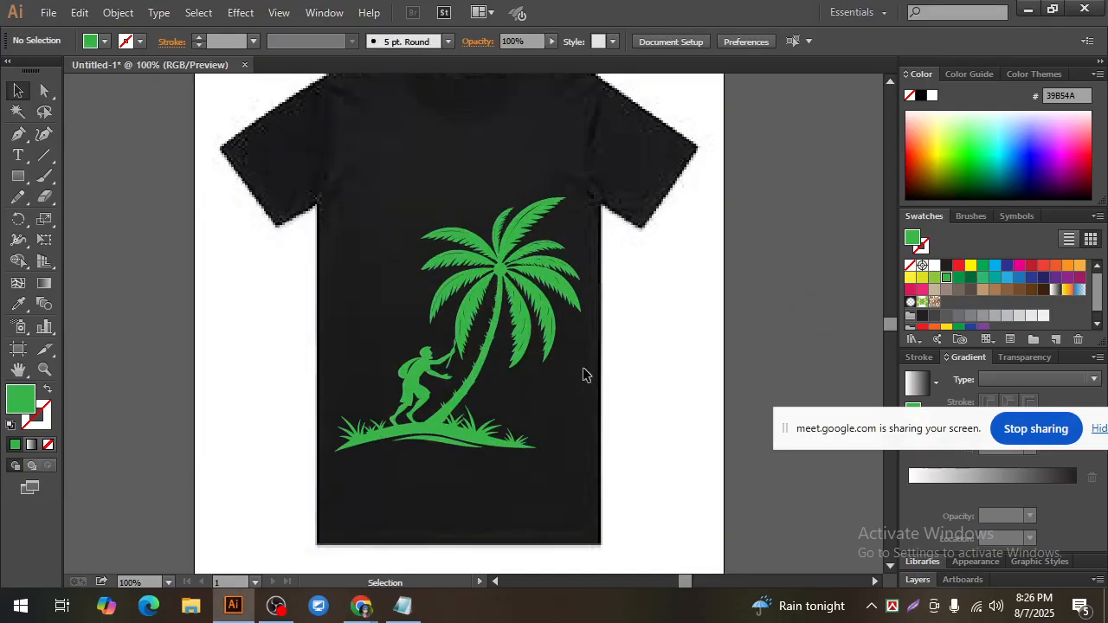
{"action": "left_click", "coordinate": [500, 269]}
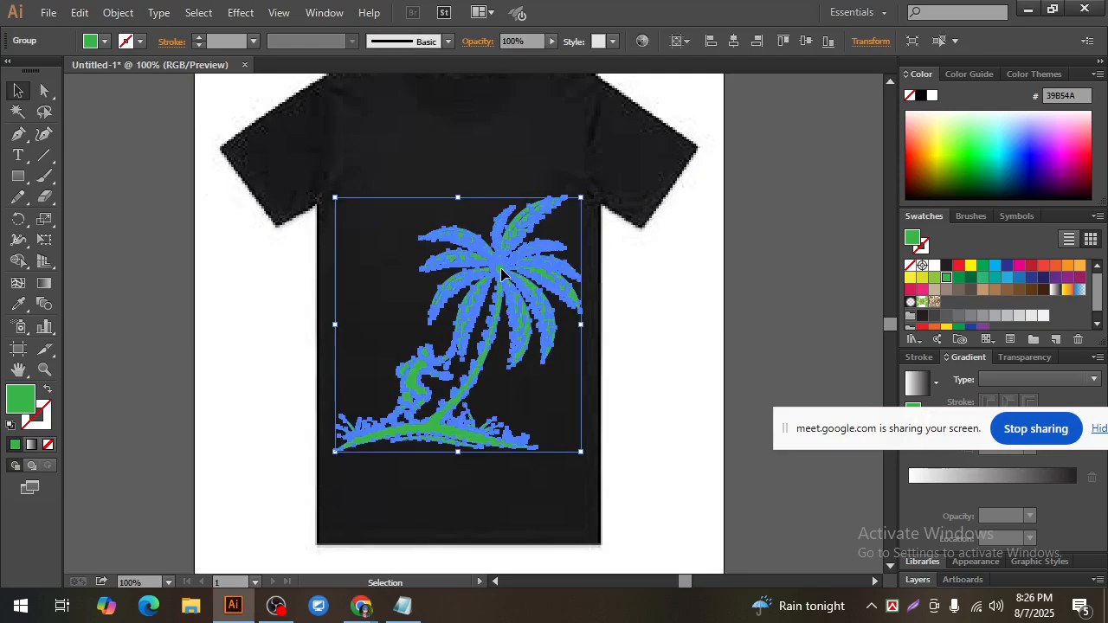
{"action": "left_click", "coordinate": [500, 267]}
{"action": "left_click", "coordinate": [620, 355]}
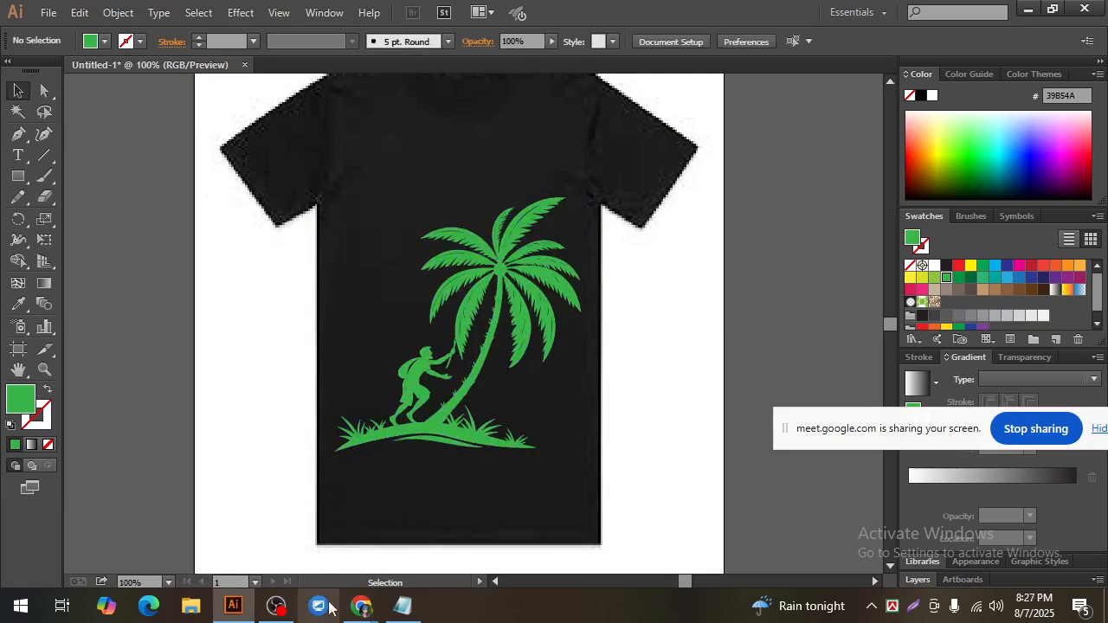
{"action": "mouse_move", "coordinate": [362, 606]}
{"action": "left_click", "coordinate": [286, 530]}
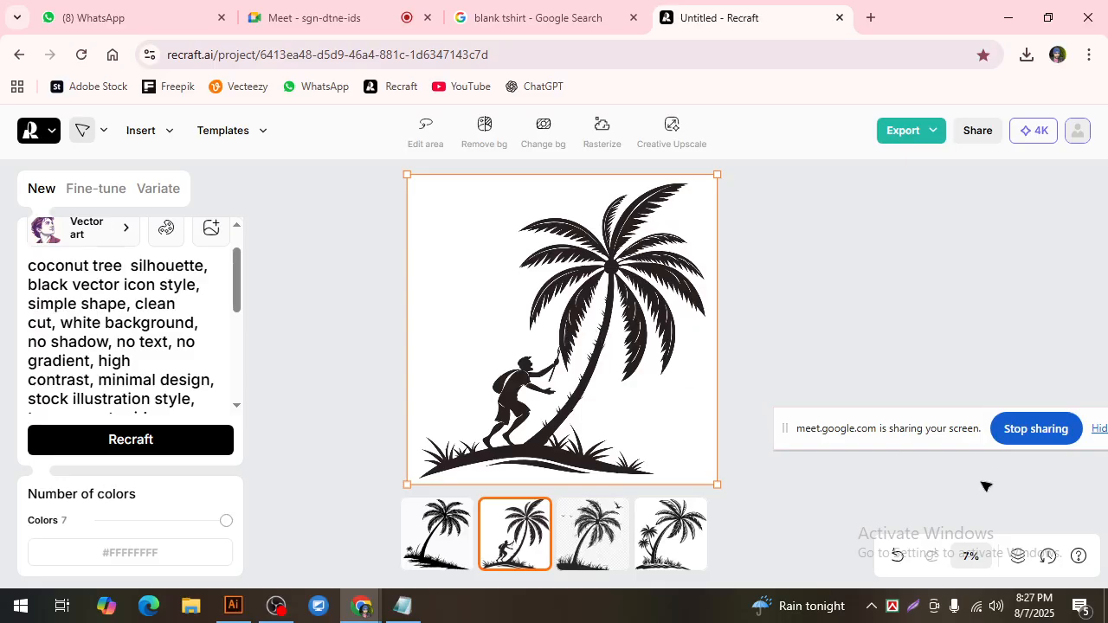
{"action": "left_click_drag", "start_coordinate": [952, 422], "coordinate": [921, 345]}
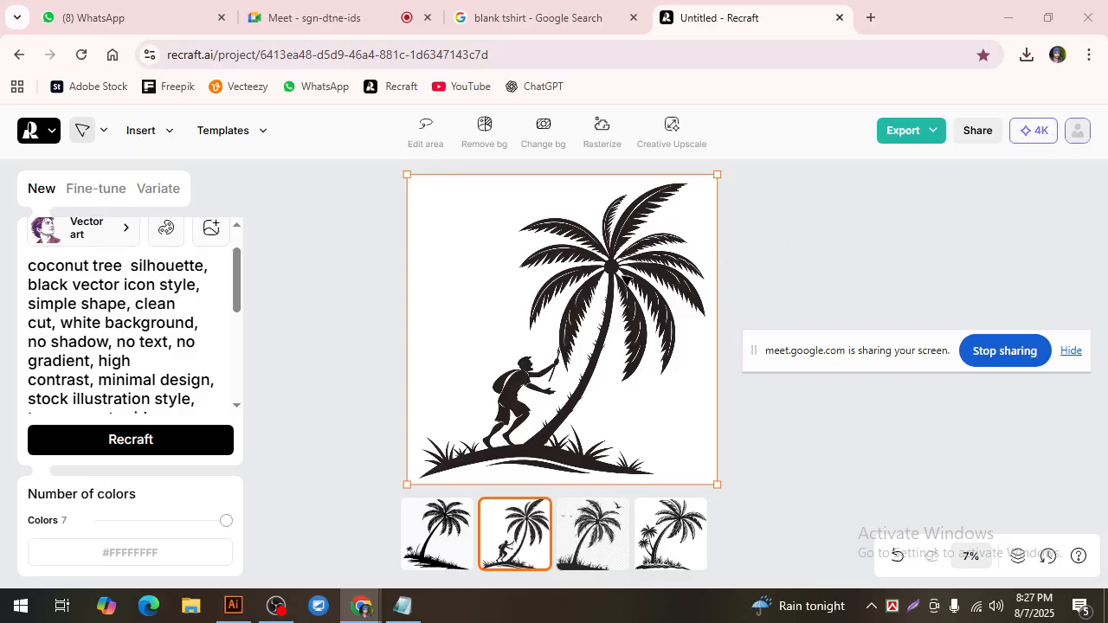
{"action": "left_click", "coordinate": [233, 606]}
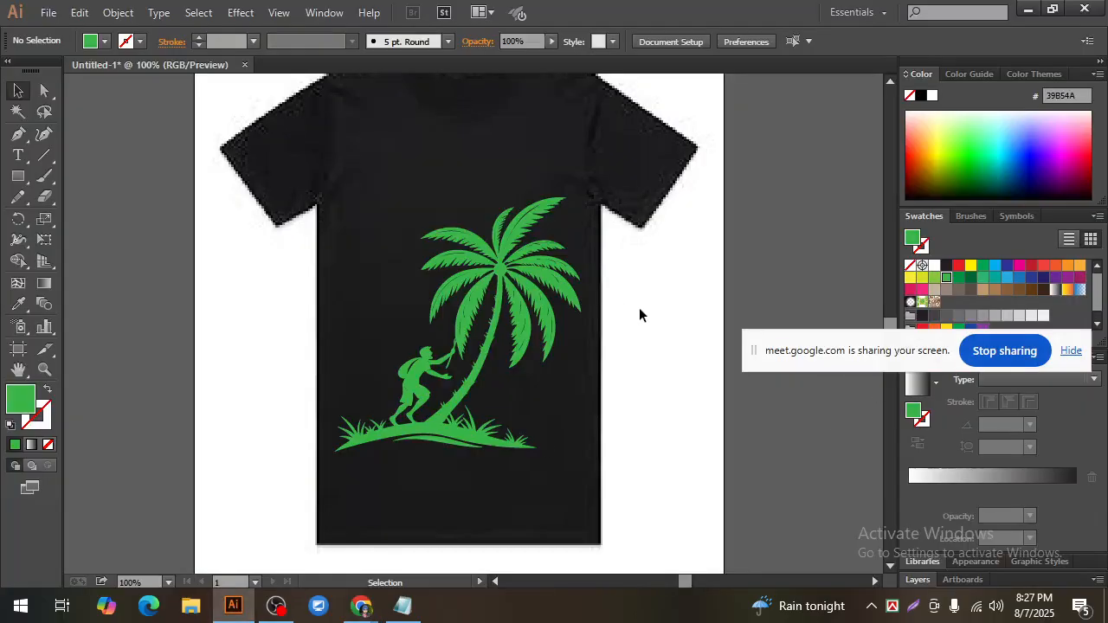
{"action": "left_click", "coordinate": [486, 294]}
{"action": "left_click", "coordinate": [663, 339]}
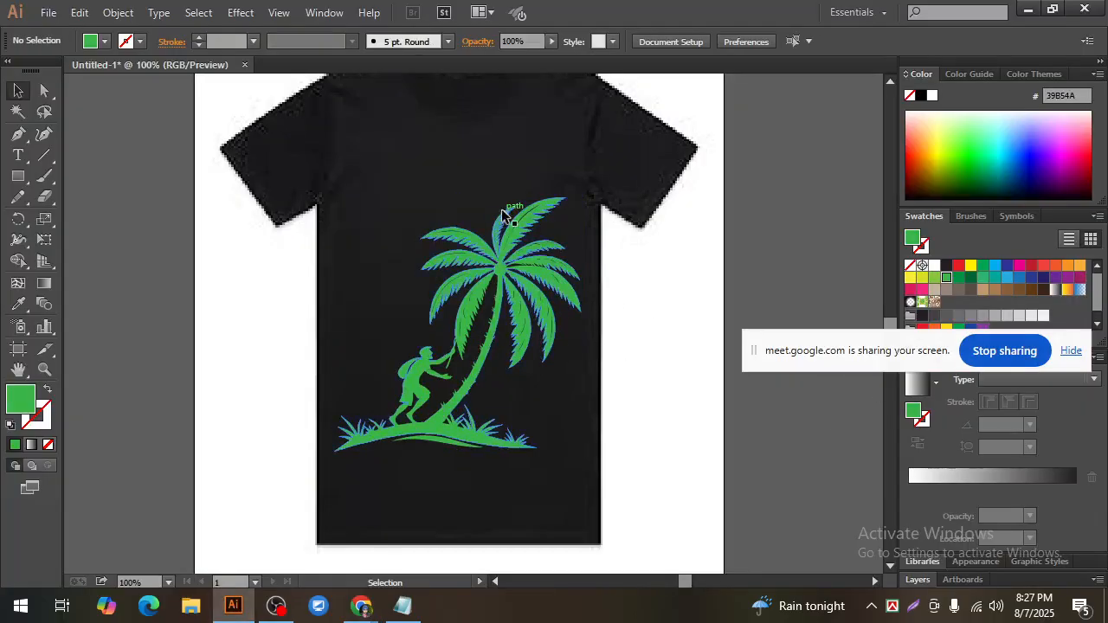
{"action": "left_click", "coordinate": [507, 240]}
{"action": "left_click", "coordinate": [683, 359]}
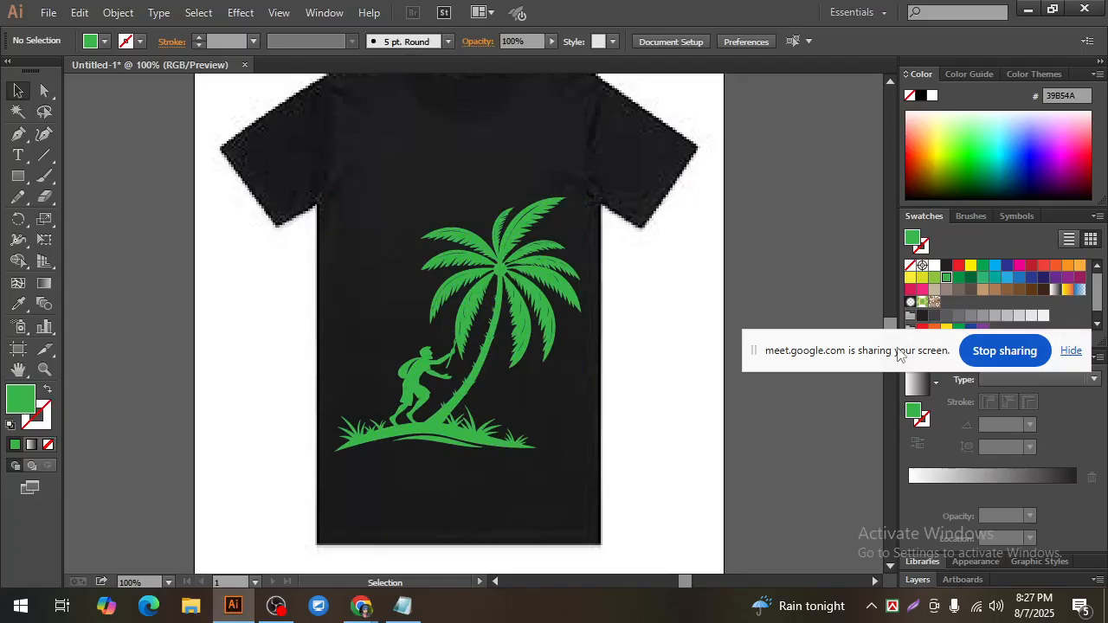
{"action": "left_click", "coordinate": [511, 241]}
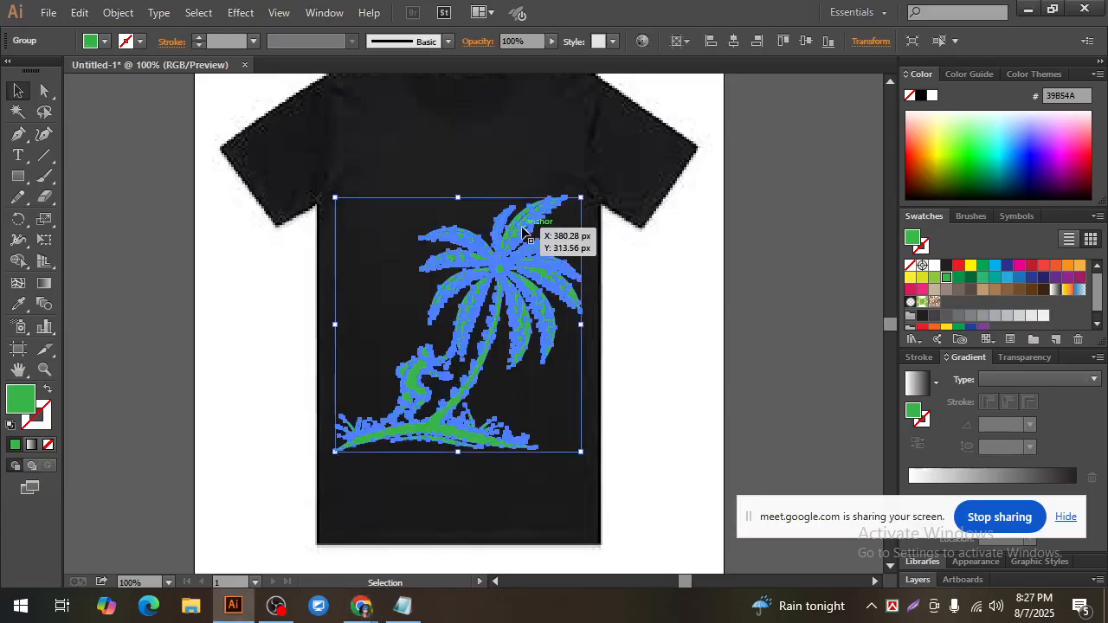
{"action": "left_click", "coordinate": [647, 337]}
{"action": "left_click", "coordinate": [500, 263]}
{"action": "left_click", "coordinate": [607, 331]}
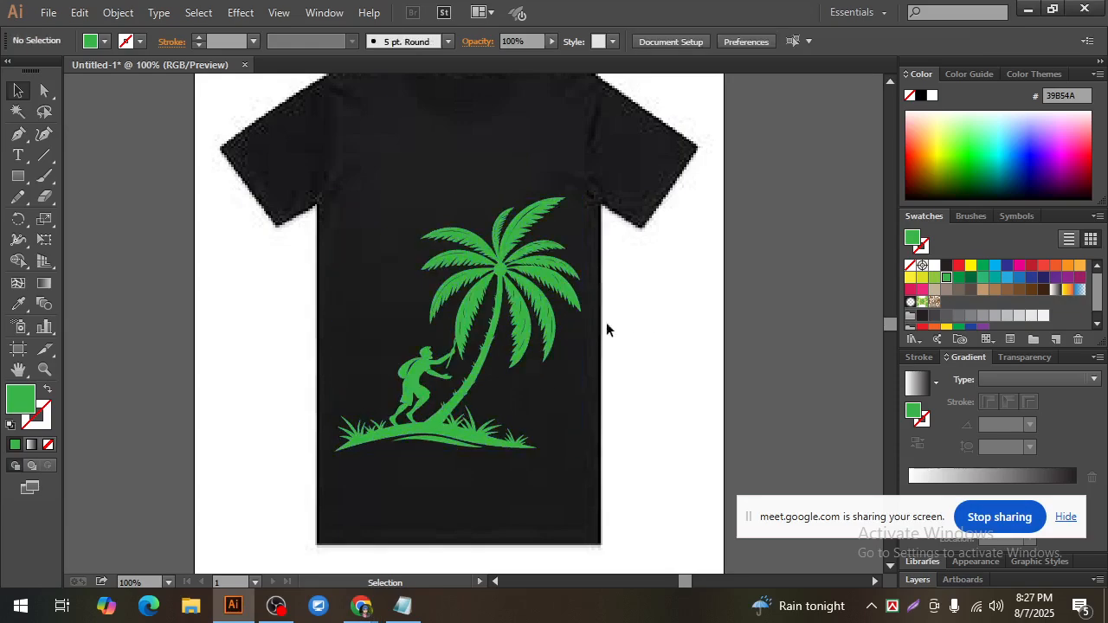
{"action": "left_click", "coordinate": [545, 302]}
{"action": "left_click", "coordinate": [609, 322]}
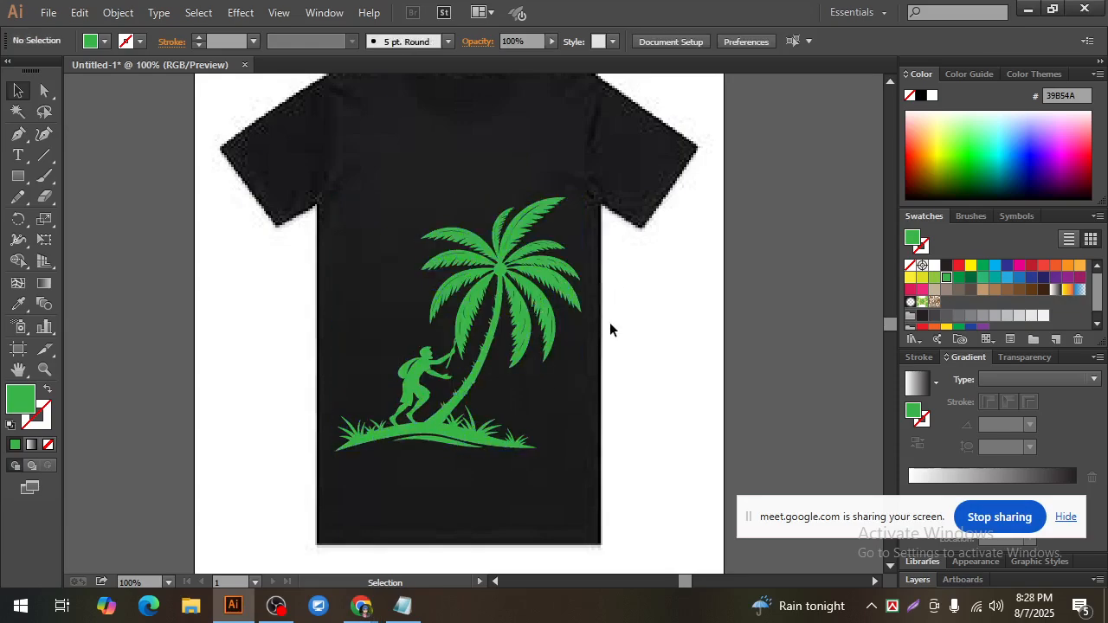
{"action": "left_click", "coordinate": [516, 296]}
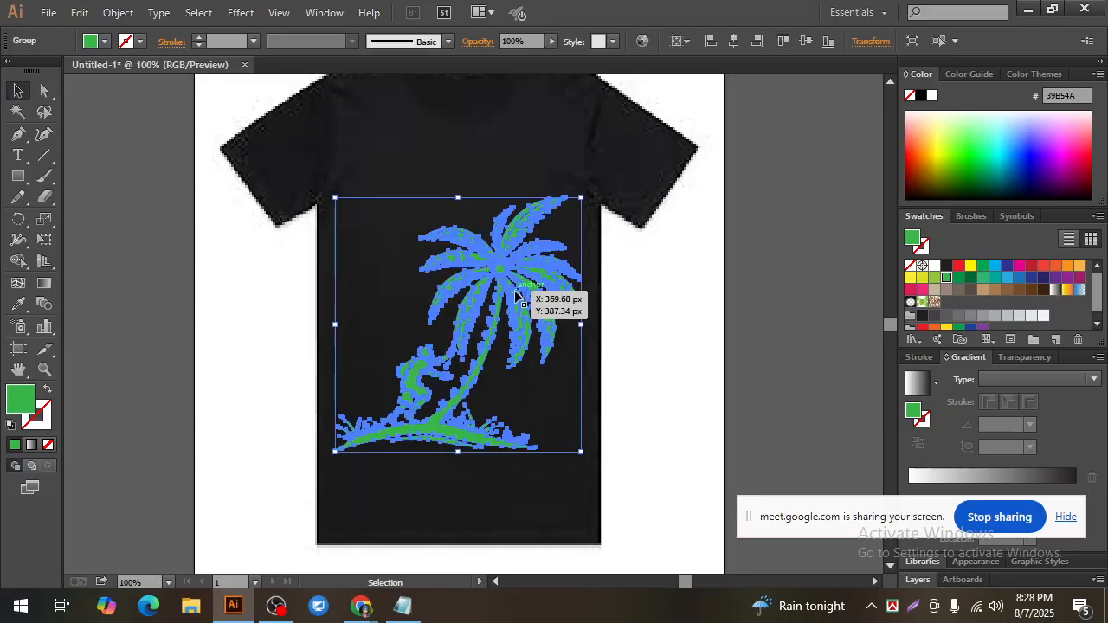
{"action": "left_click", "coordinate": [686, 318]}
{"action": "left_click", "coordinate": [503, 270]}
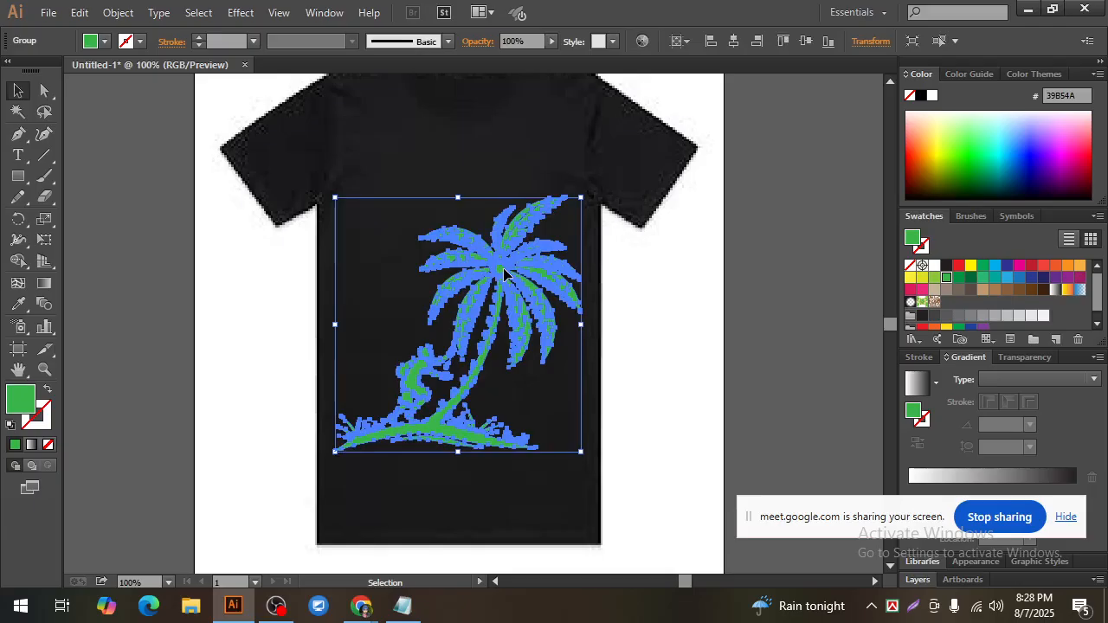
Step: Move the screen-sharing notice downward to uncover more of the gradient settings, leaving the coconut tree group deselected
{"action": "left_click_drag", "start_coordinate": [889, 503], "coordinate": [895, 547]}
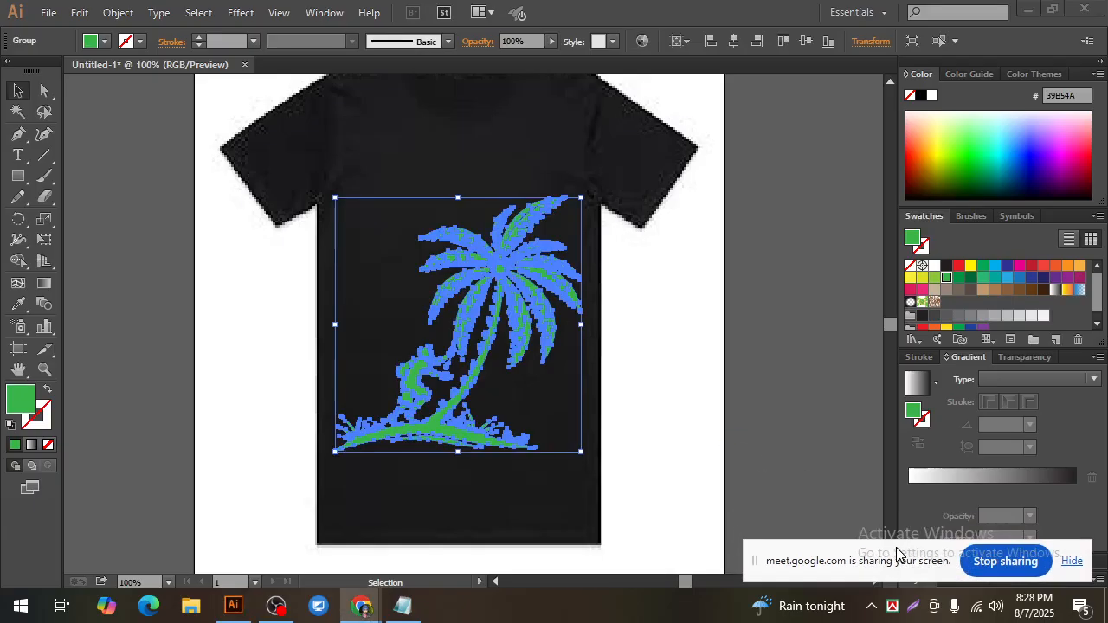
{"action": "left_click", "coordinate": [629, 356]}
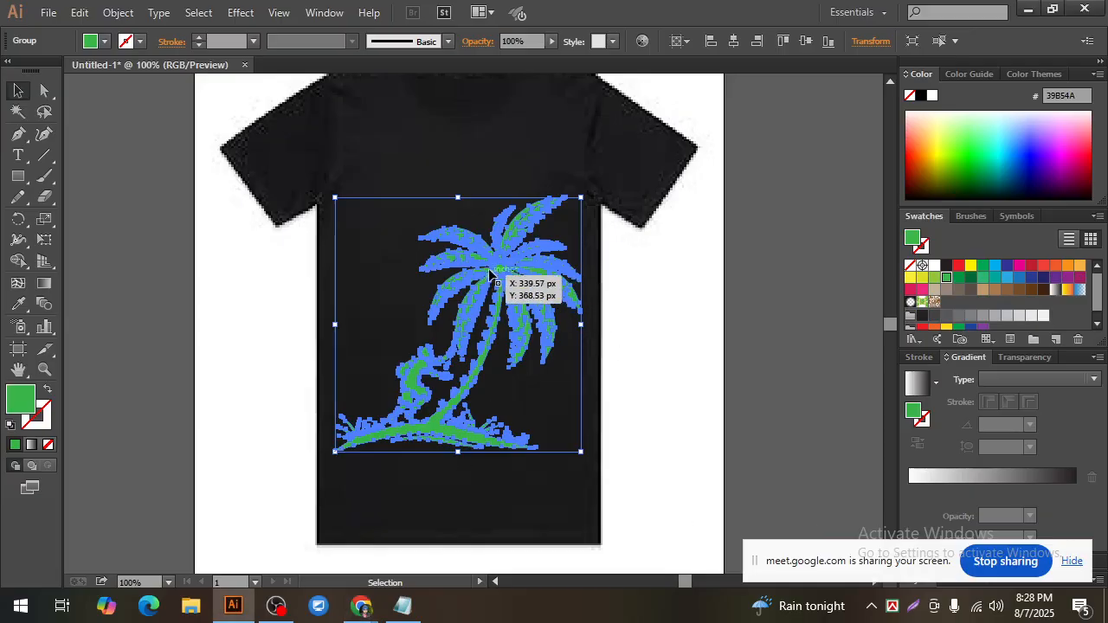
{"action": "left_click", "coordinate": [638, 325]}
{"action": "left_click", "coordinate": [499, 263]}
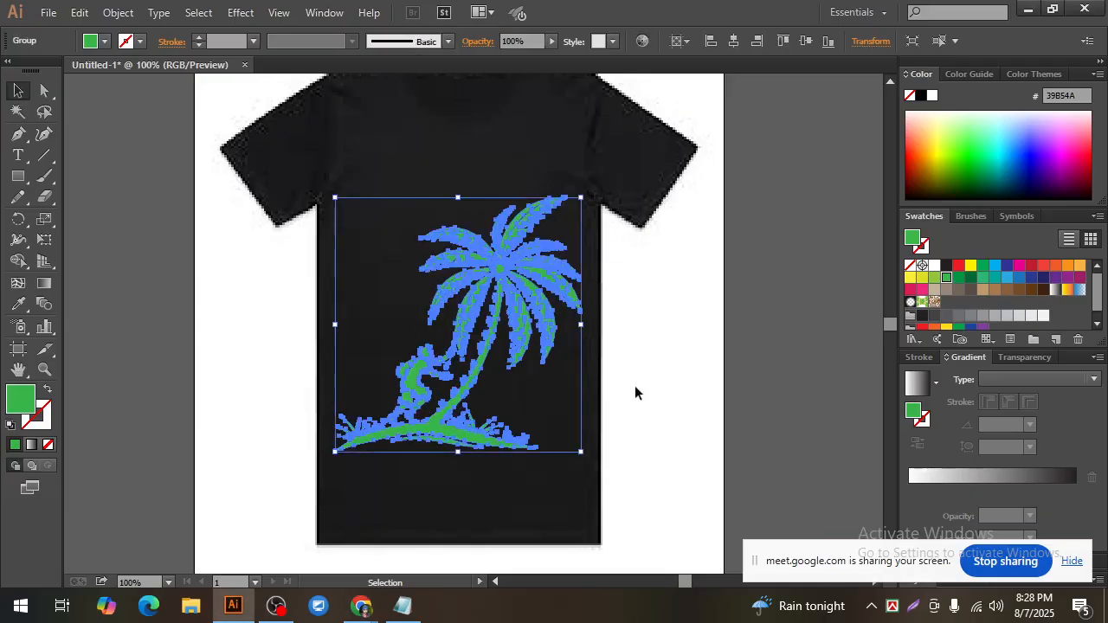
{"action": "left_click", "coordinate": [642, 383]}
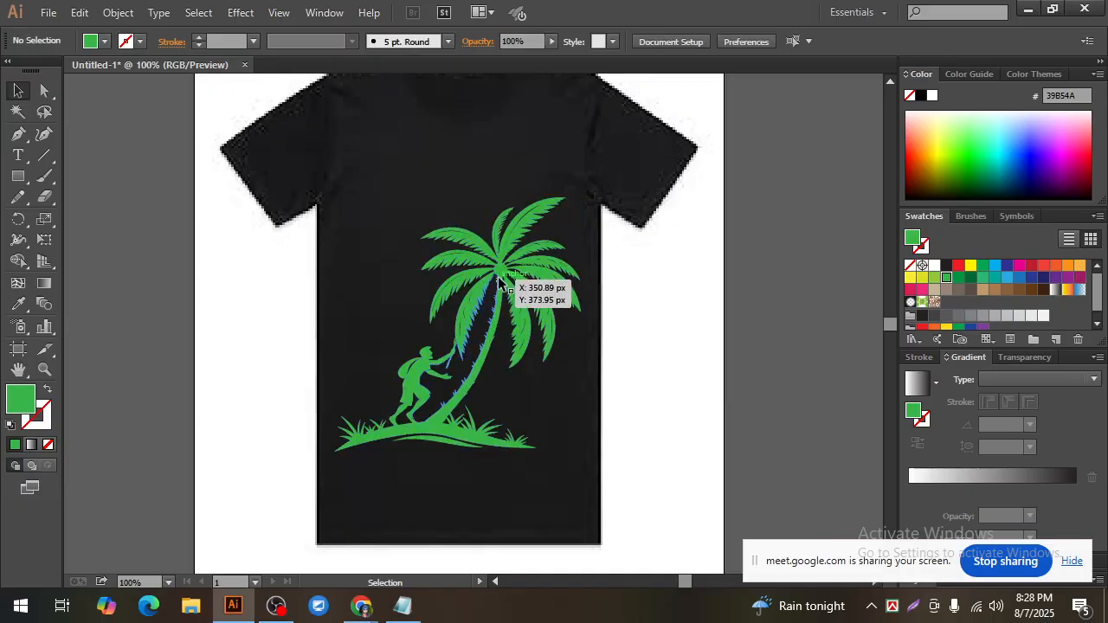
{"action": "left_click", "coordinate": [510, 287]}
{"action": "left_click", "coordinate": [664, 360]}
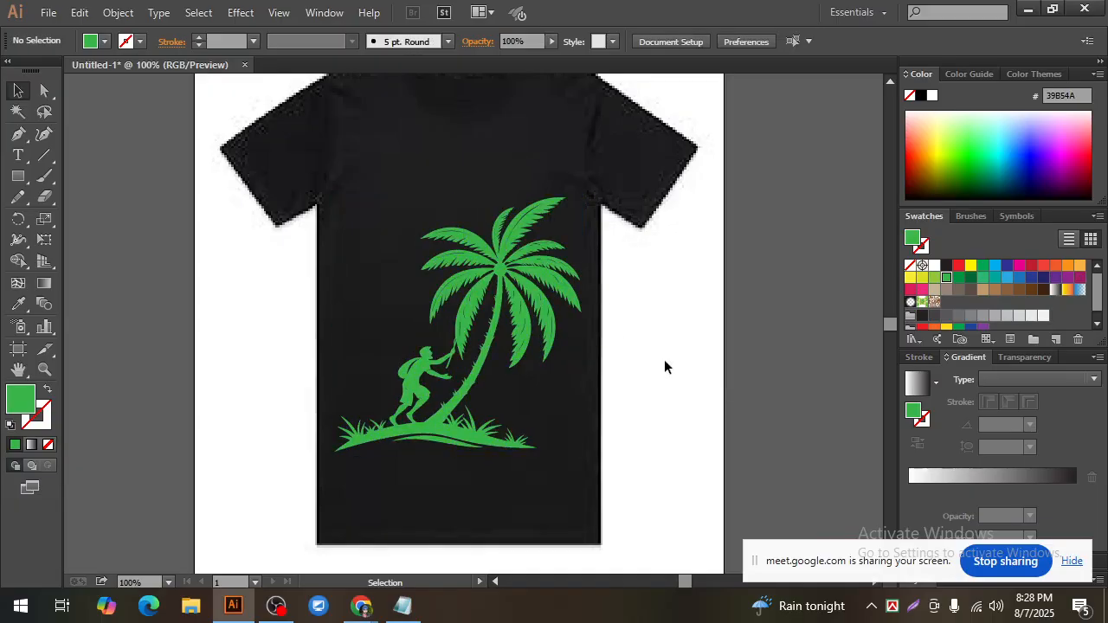
Step: Duplicate the black T-shirt image beside the artboard so the copy sits behind the light green fish
{"action": "key", "text": "ctrl+minus"}
{"action": "key", "text": "ctrl+minus"}
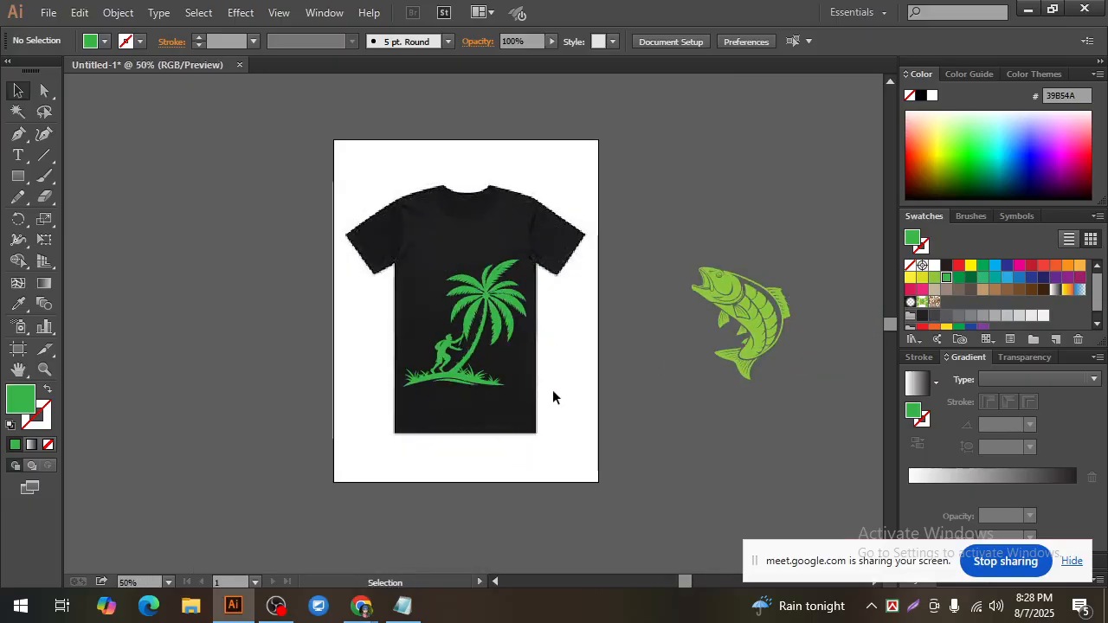
{"action": "left_click", "coordinate": [556, 384]}
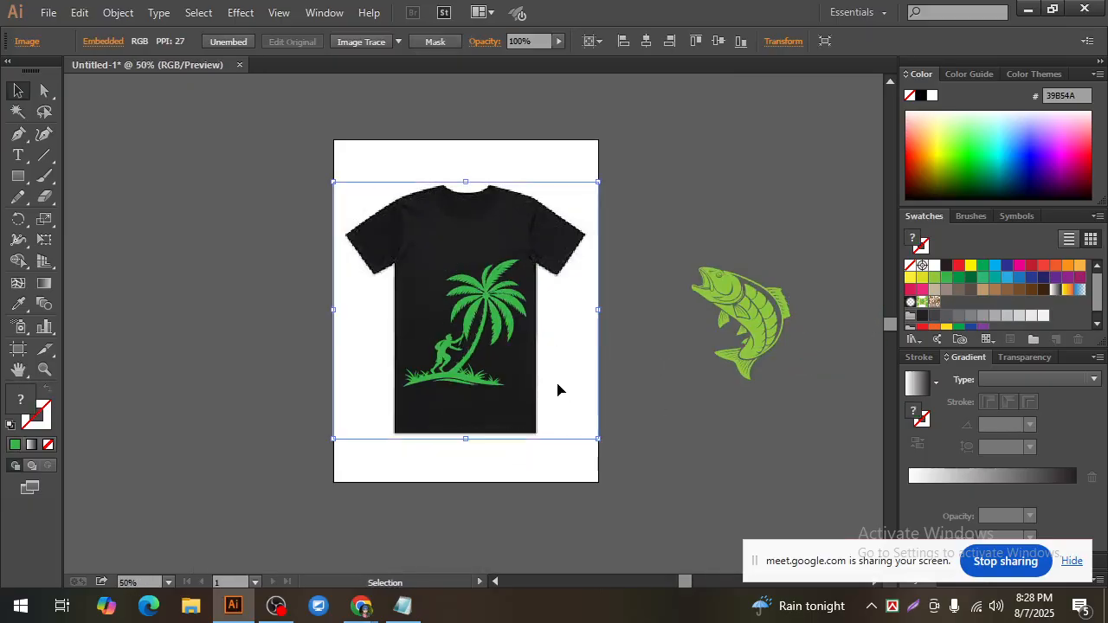
{"action": "left_click", "coordinate": [667, 435]}
{"action": "left_click_drag", "start_coordinate": [494, 218], "coordinate": [761, 249]}
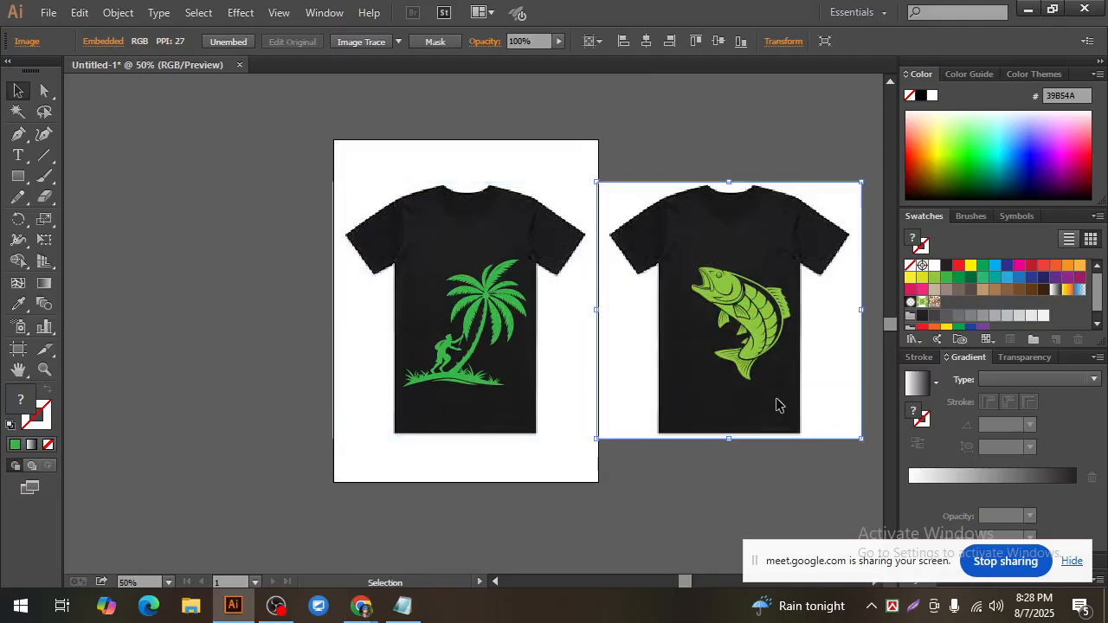
{"action": "left_click_drag", "start_coordinate": [776, 399], "coordinate": [767, 421]}
{"action": "left_click", "coordinate": [725, 523]}
Step: Duplicate the black T-shirt image once more, placing the blank copy on the other side of the artboard from the fish shirt
{"action": "left_click", "coordinate": [508, 431]}
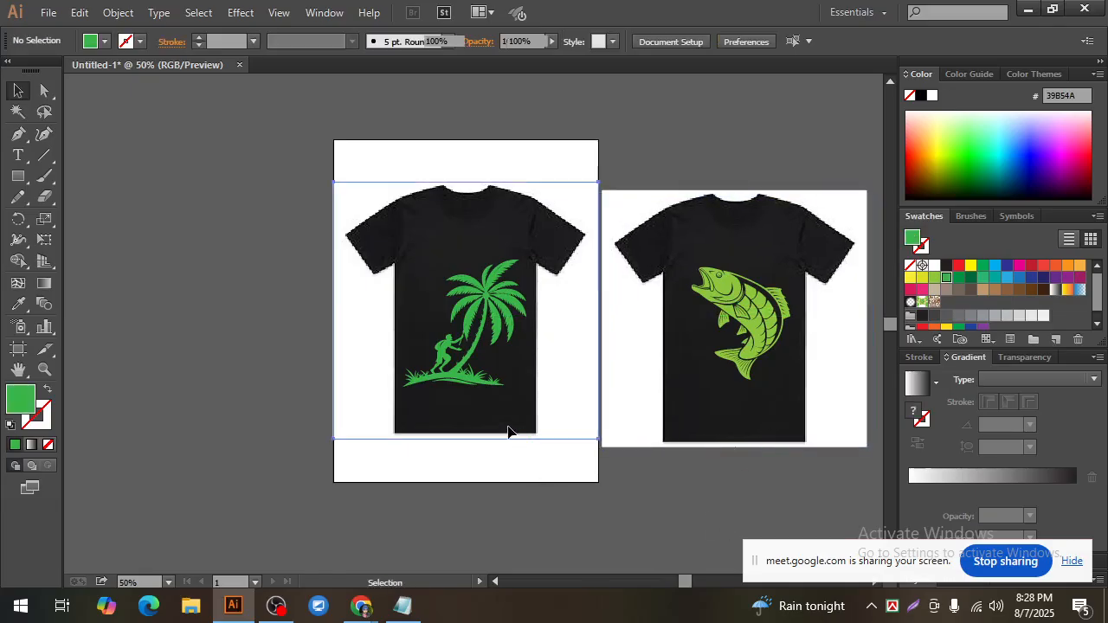
{"action": "left_click_drag", "start_coordinate": [514, 425], "coordinate": [242, 424]}
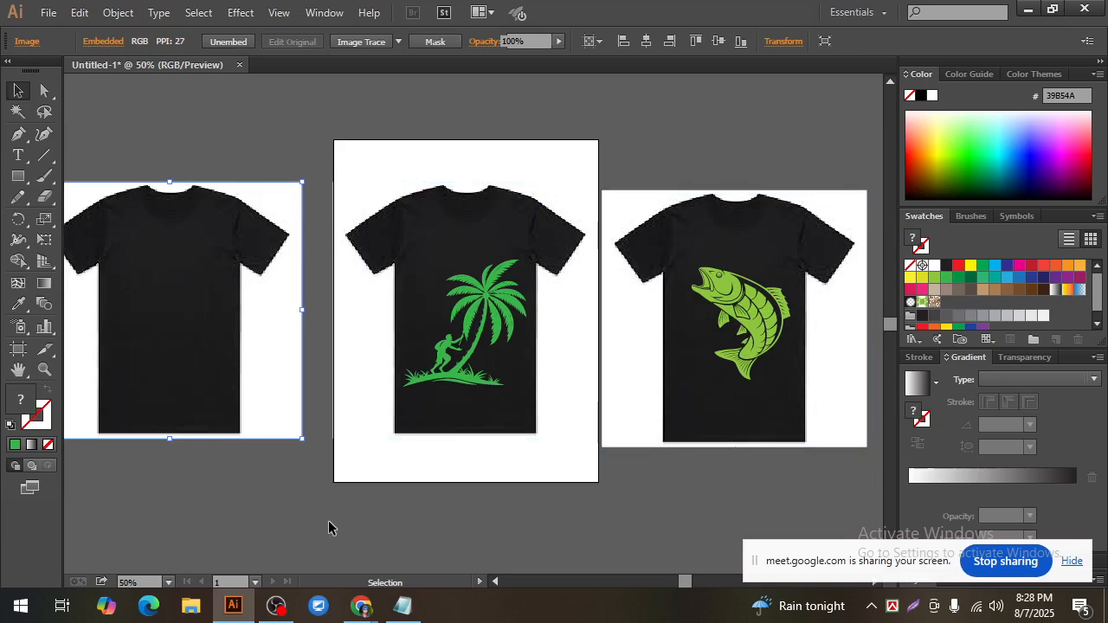
{"action": "left_click", "coordinate": [329, 522]}
{"action": "key", "text": "ctrl+minus"}
{"action": "left_click", "coordinate": [383, 362], "text": "ctrl"}
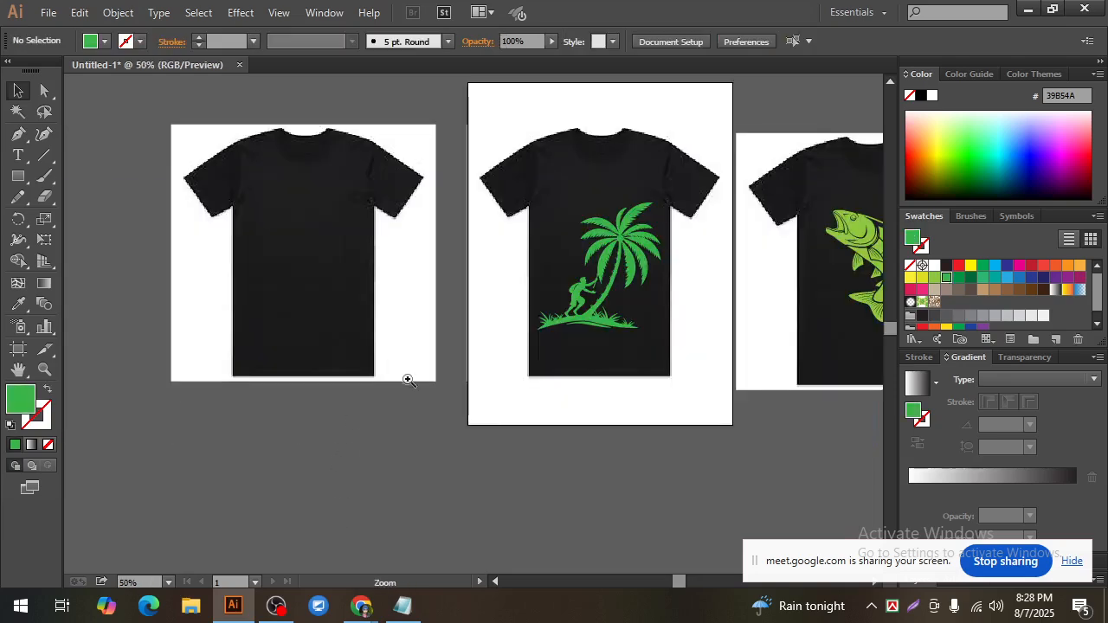
Step: Switch to Recraft in Chrome and replace "coconut tree" in the silhouette prompt with "surfing boat with man"
{"action": "left_click", "coordinate": [362, 605]}
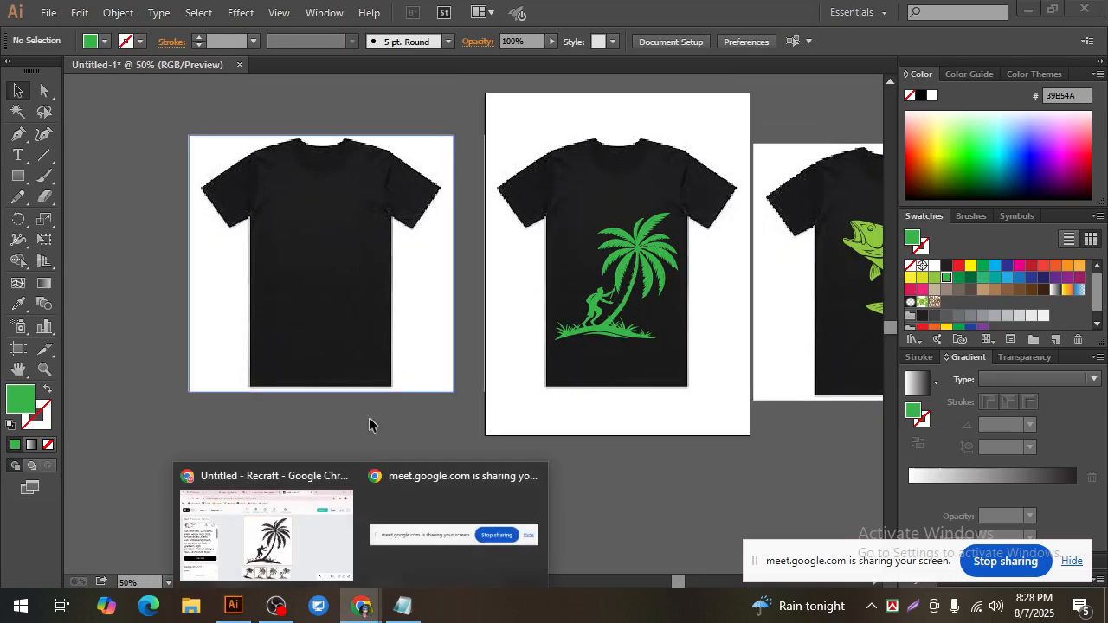
{"action": "left_click", "coordinate": [267, 532]}
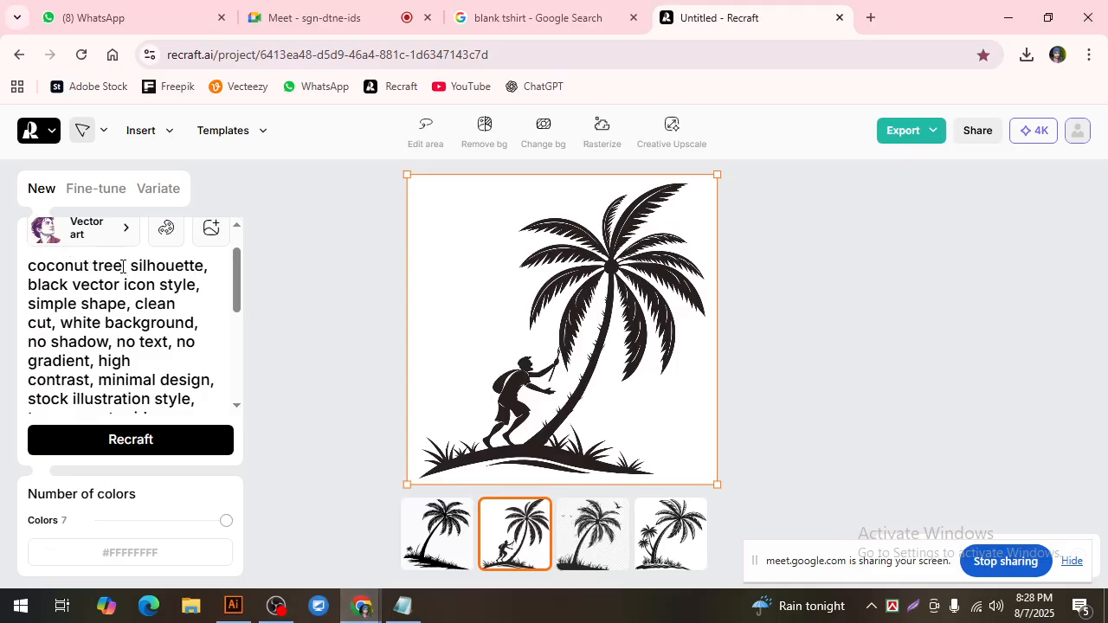
{"action": "left_click_drag", "start_coordinate": [122, 266], "coordinate": [15, 266]}
{"action": "key", "text": "BackSpace"}
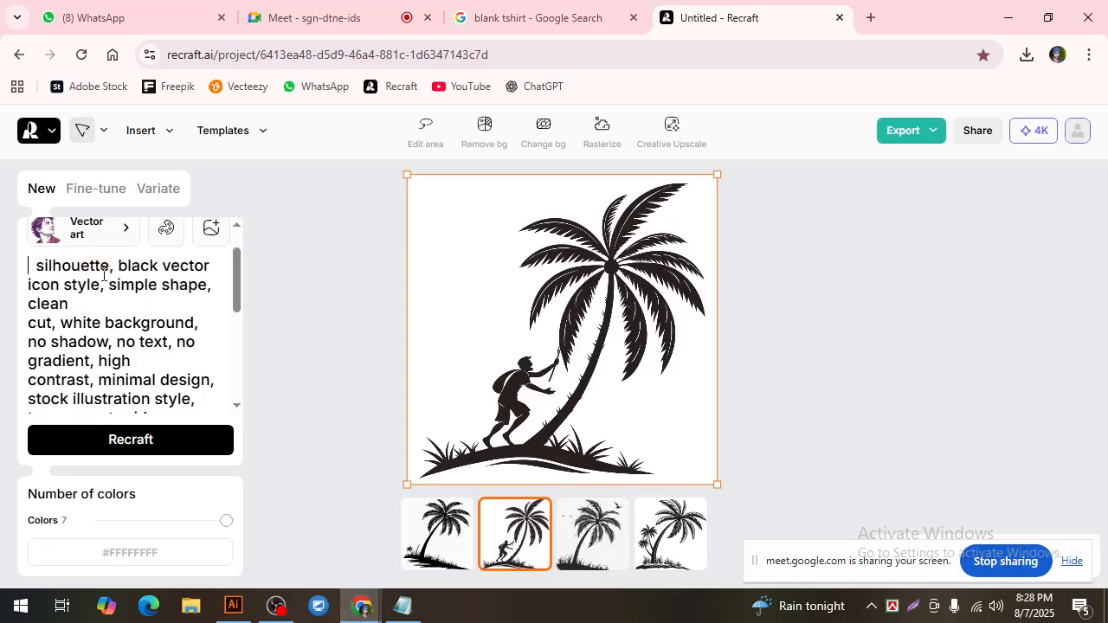
{"action": "key", "text": "Delete"}
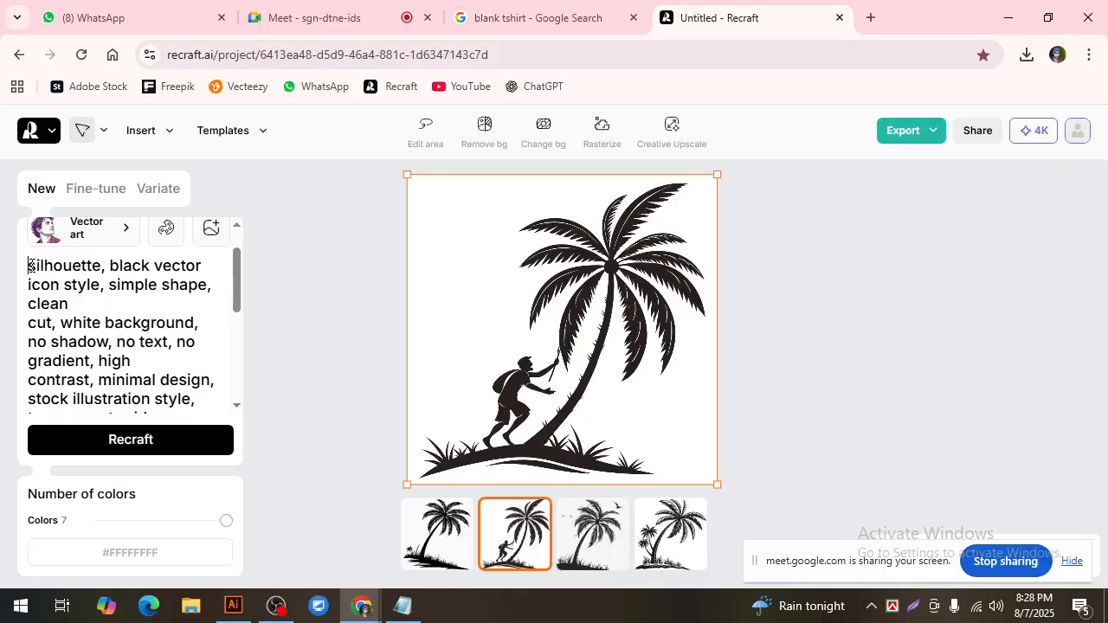
{"action": "type", "text": "sur"}
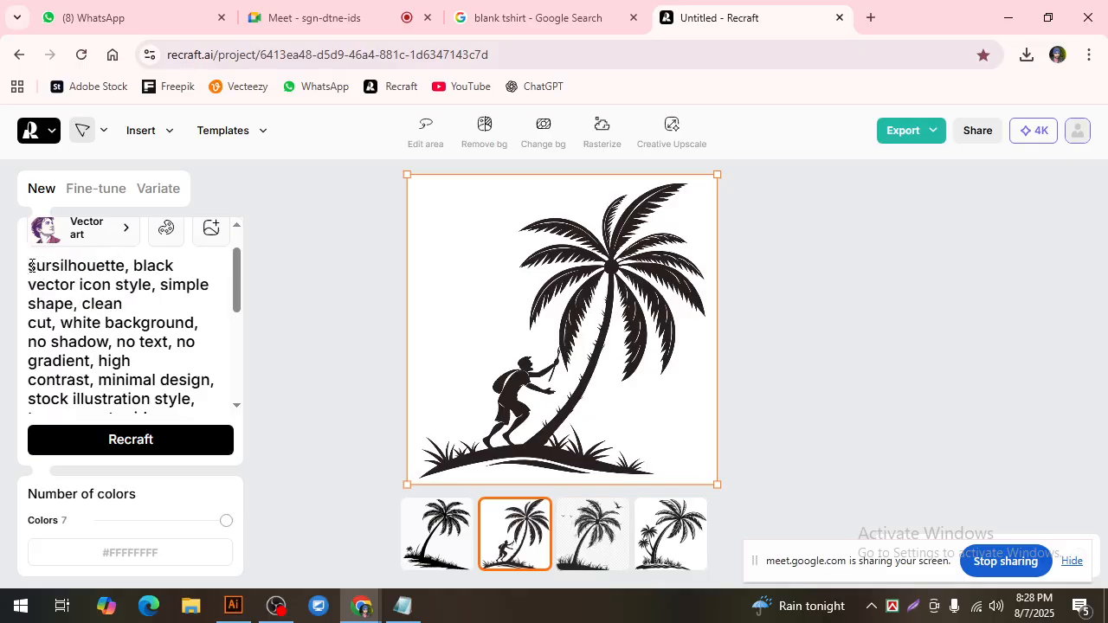
{"action": "type", "text": "fing "}
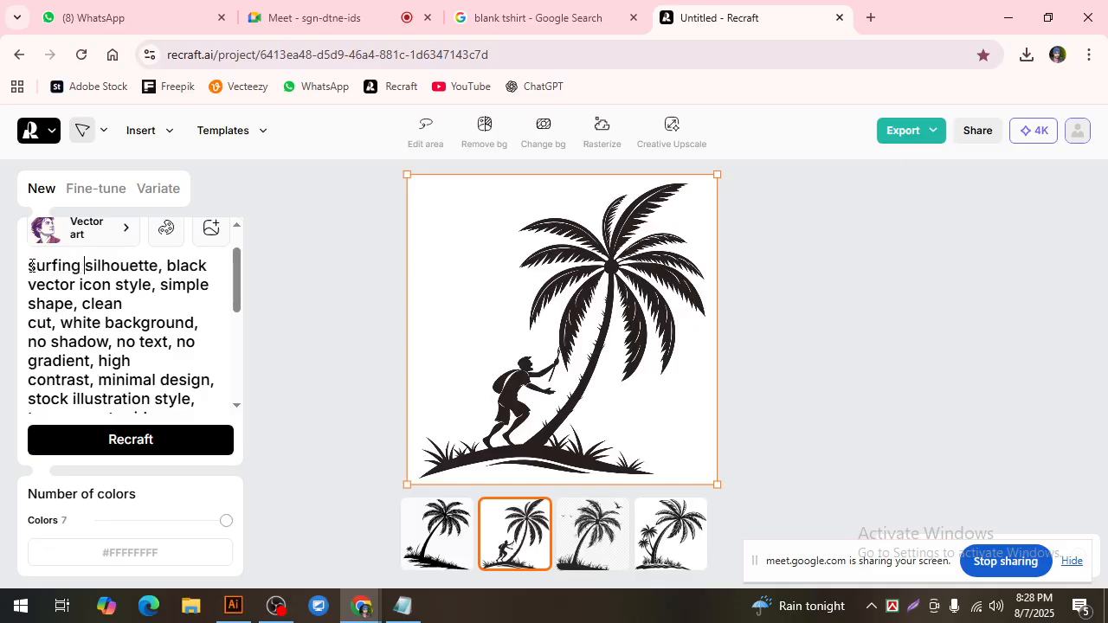
{"action": "type", "text": "boat "}
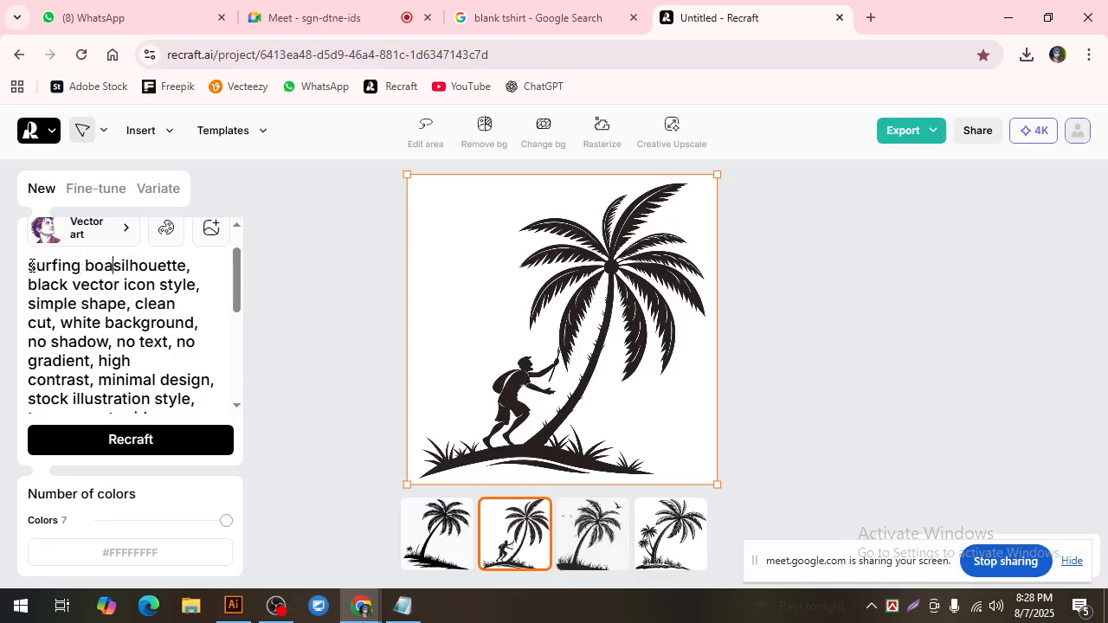
{"action": "type", "text": " with "}
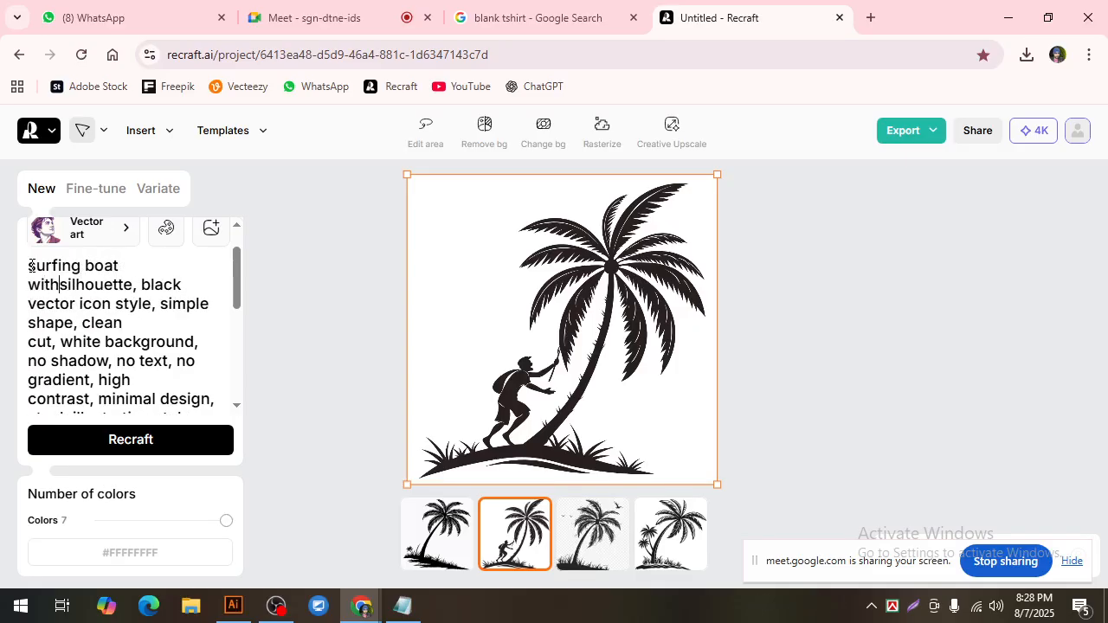
{"action": "type", "text": "man"}
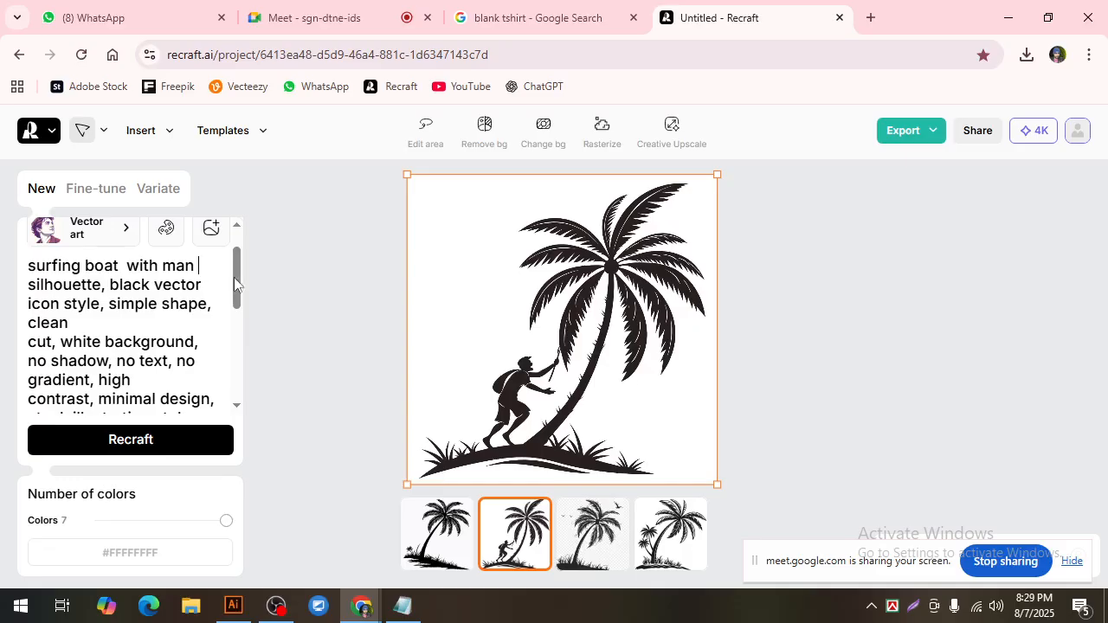
Step: Generate images from the surfing boat prompt and open the second variation
{"action": "left_click", "coordinate": [149, 444]}
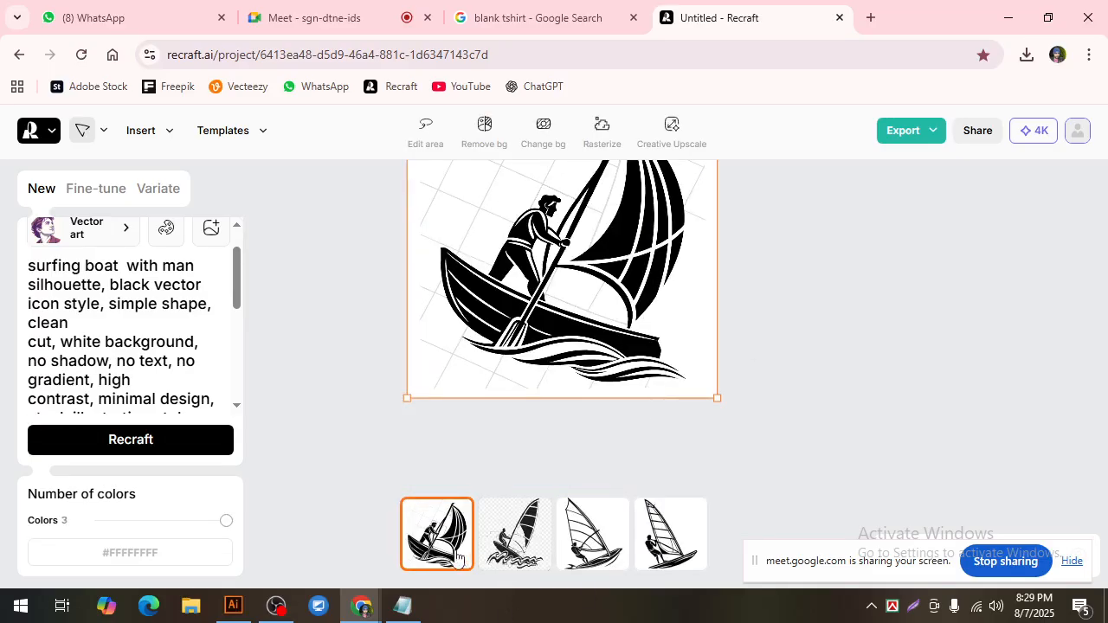
{"action": "left_click", "coordinate": [530, 559]}
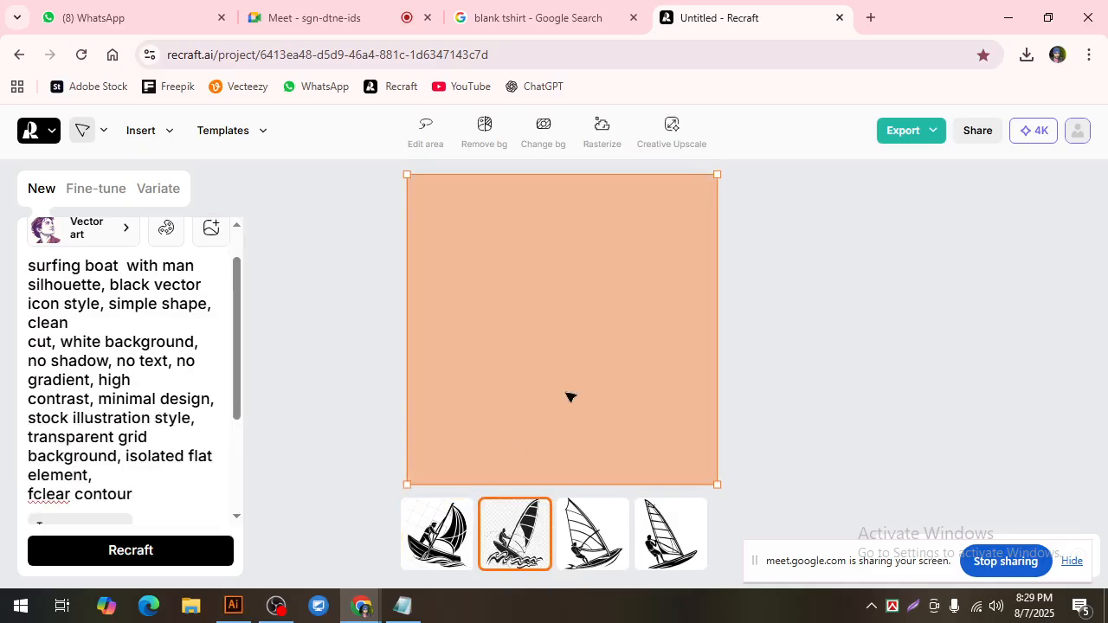
Step: Open the fourth surfing boat variation and try to export it as a JPG
{"action": "left_click", "coordinate": [674, 545]}
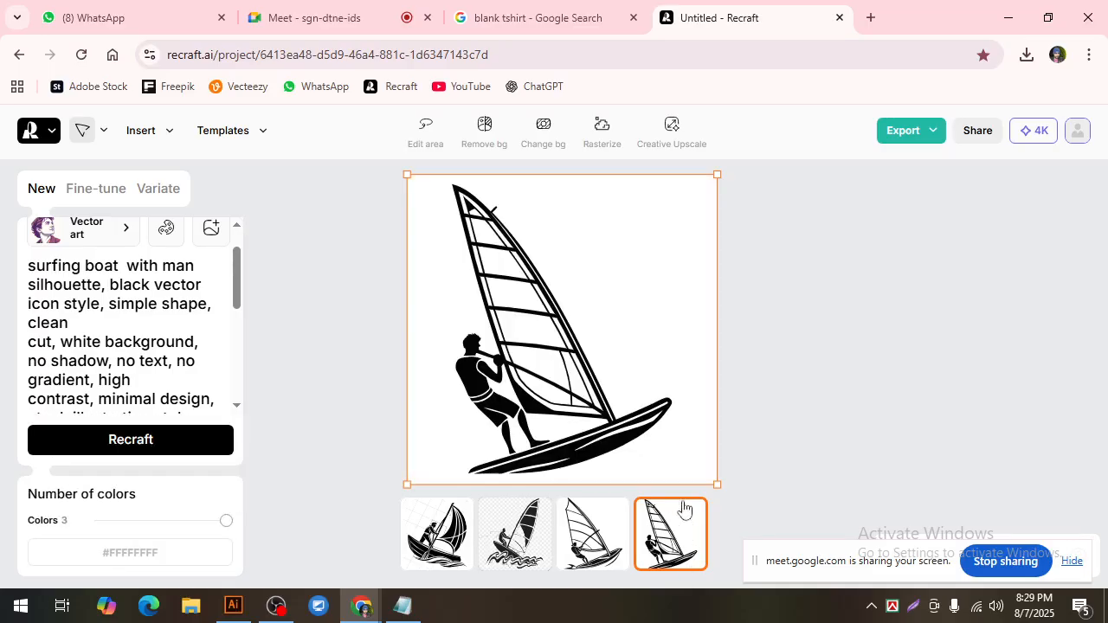
{"action": "left_click", "coordinate": [930, 132]}
{"action": "left_click", "coordinate": [922, 251]}
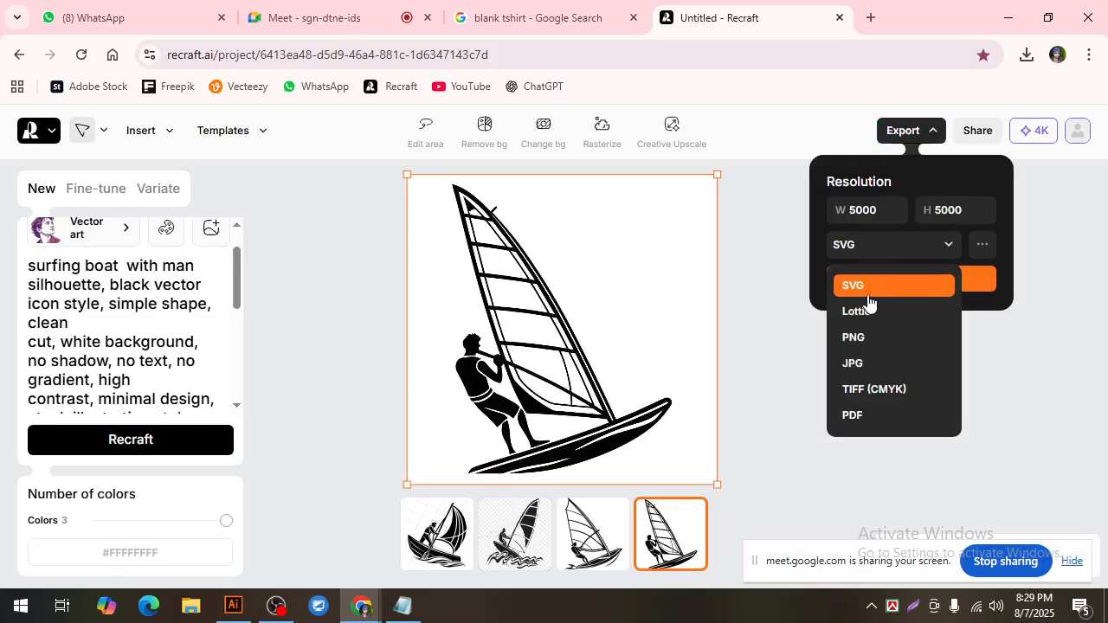
{"action": "left_click", "coordinate": [862, 365]}
{"action": "left_click", "coordinate": [918, 289]}
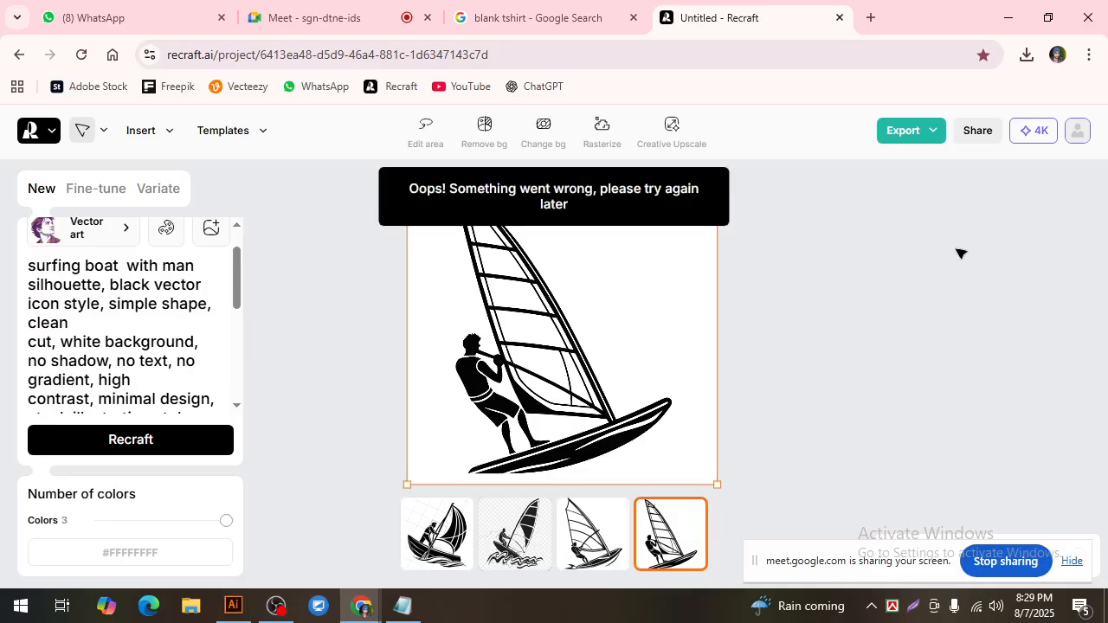
Step: Retry exporting the selected surfing boat image as a JPG
{"action": "left_click", "coordinate": [933, 140]}
{"action": "left_click", "coordinate": [885, 252]}
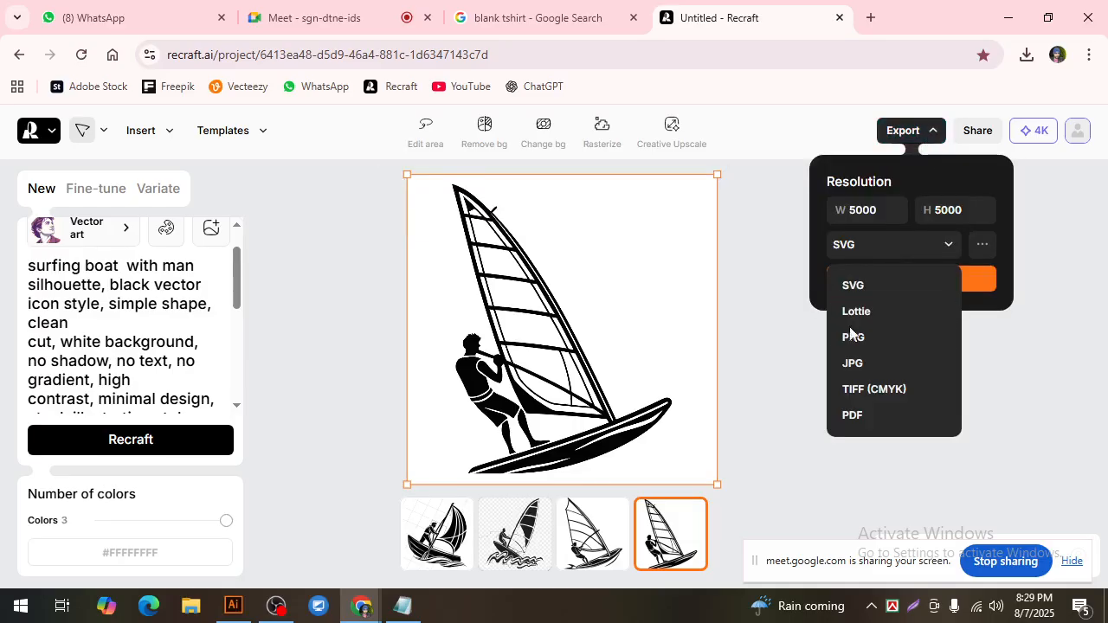
{"action": "left_click", "coordinate": [868, 364]}
{"action": "left_click", "coordinate": [914, 280]}
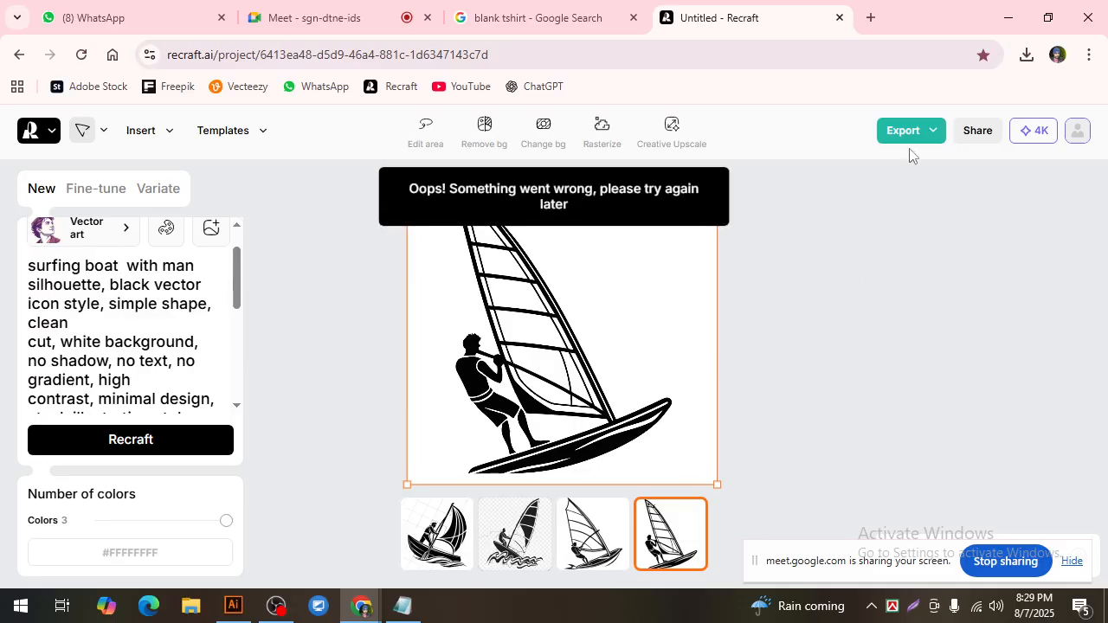
{"action": "left_click", "coordinate": [931, 144]}
{"action": "left_click", "coordinate": [900, 246]}
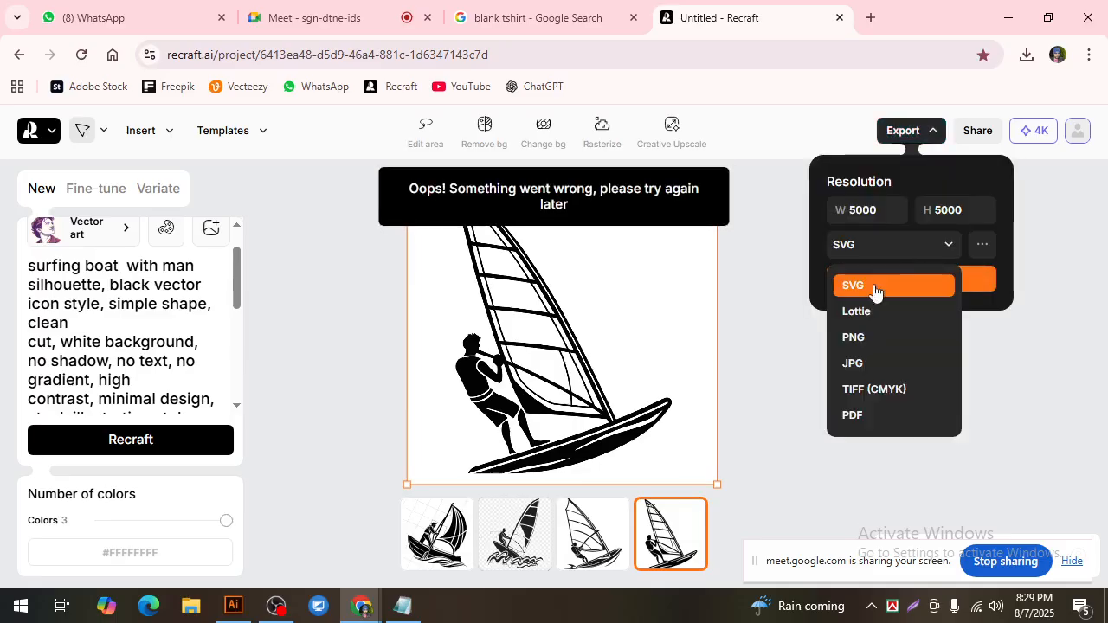
{"action": "left_click", "coordinate": [857, 363]}
{"action": "left_click", "coordinate": [896, 278]}
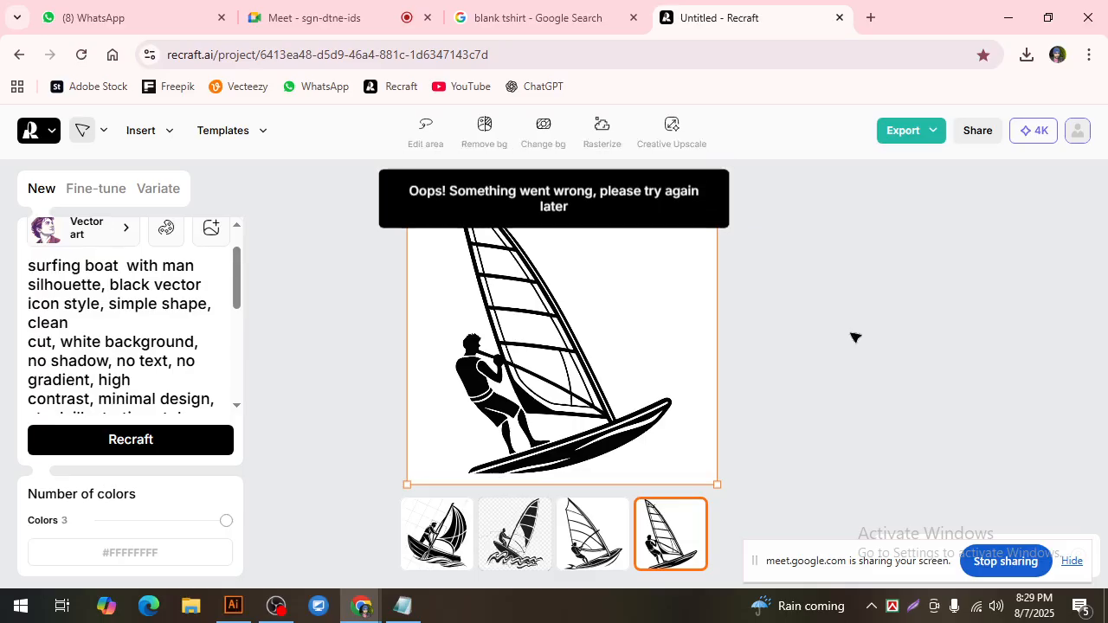
Step: Reload the Recraft project, export the windsurfer image as a JPG and save it to the Desktop
{"action": "left_click", "coordinate": [81, 54]}
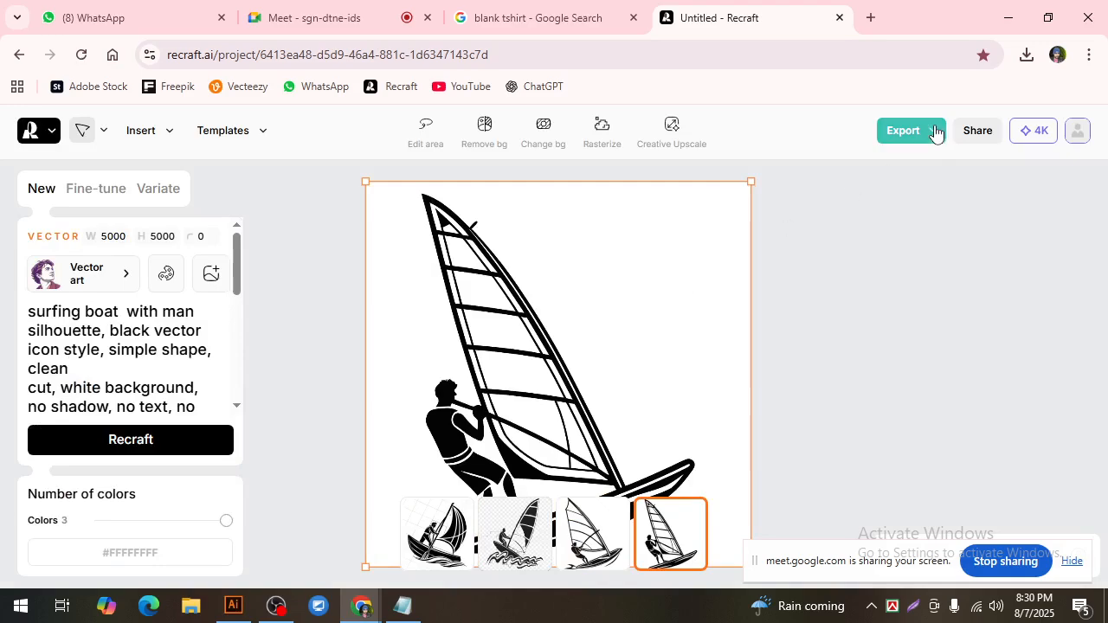
{"action": "scroll", "coordinate": [567, 360], "scroll_direction": "down", "scroll_amount": 3}
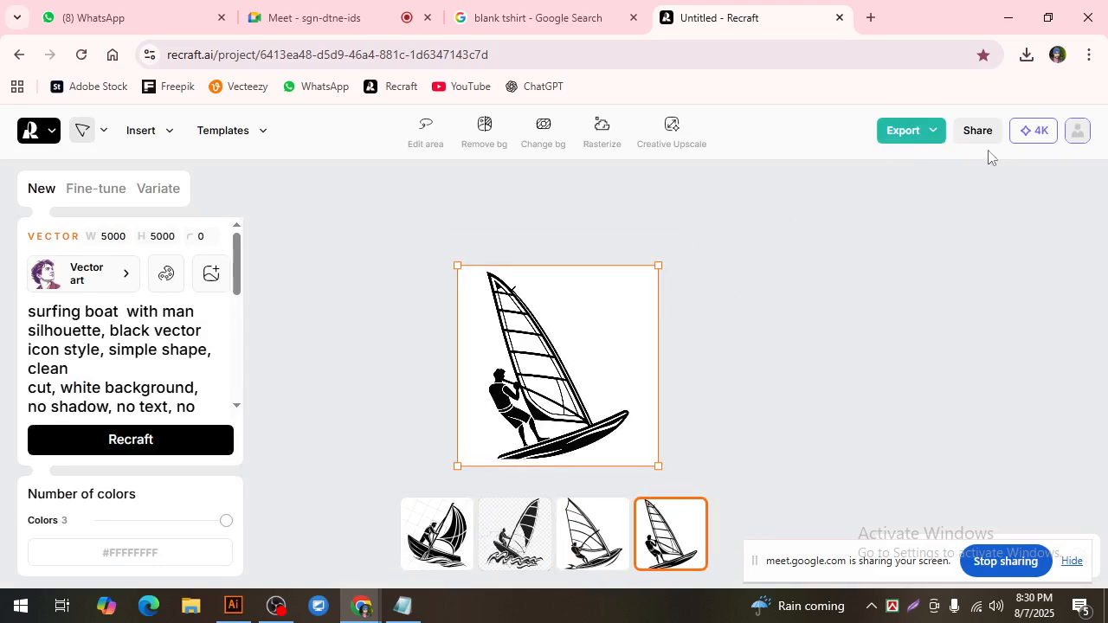
{"action": "left_click", "coordinate": [924, 132]}
{"action": "left_click", "coordinate": [903, 245]}
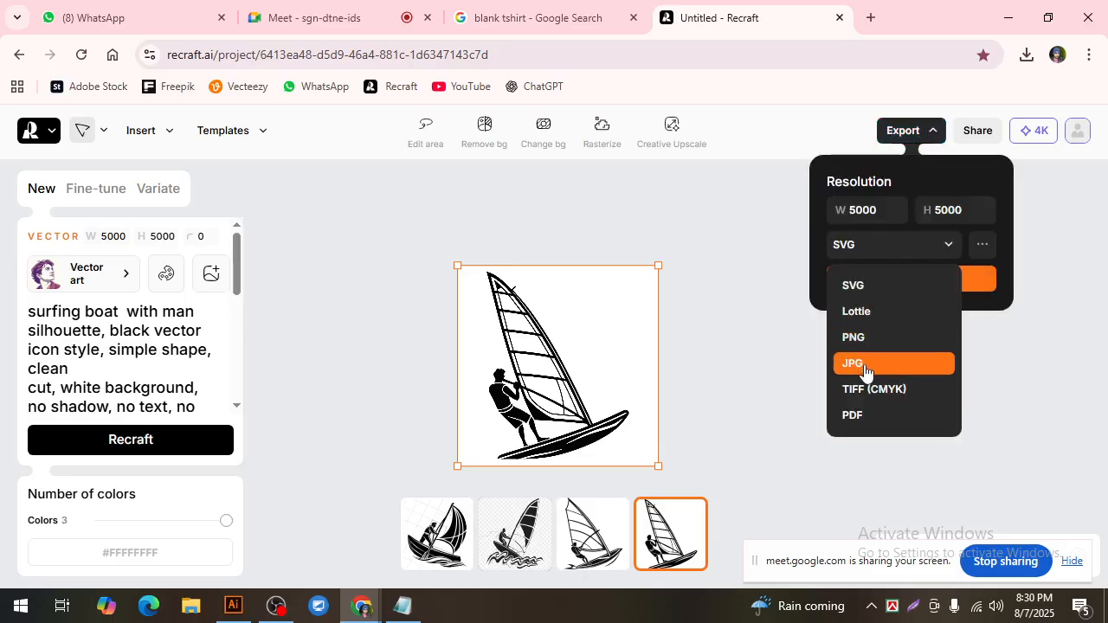
{"action": "left_click", "coordinate": [864, 367]}
{"action": "left_click", "coordinate": [915, 282]}
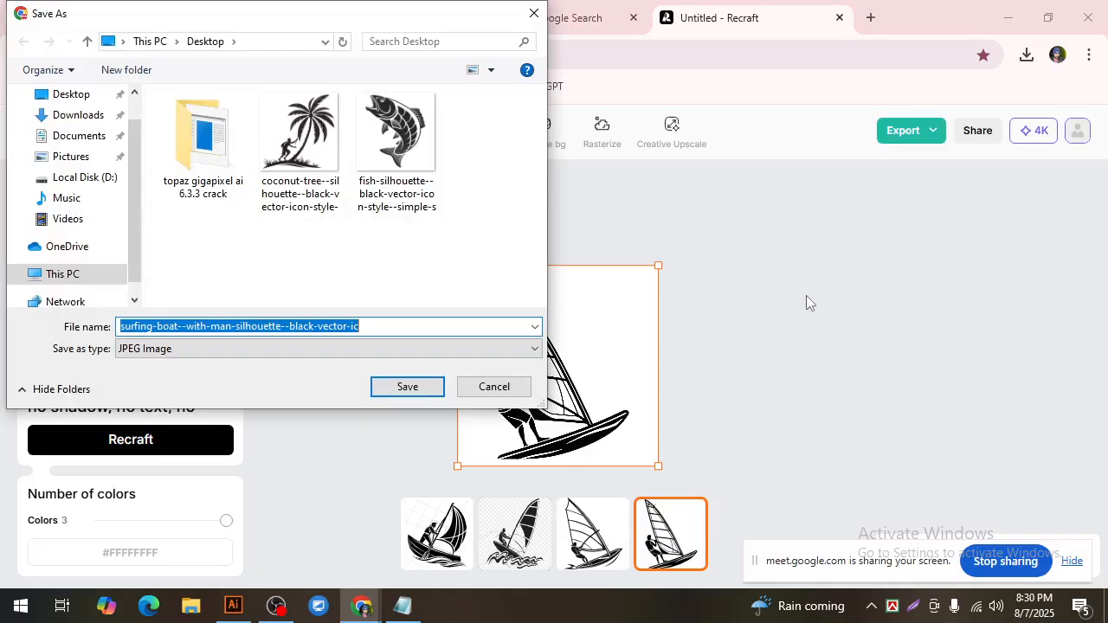
{"action": "left_click", "coordinate": [407, 387]}
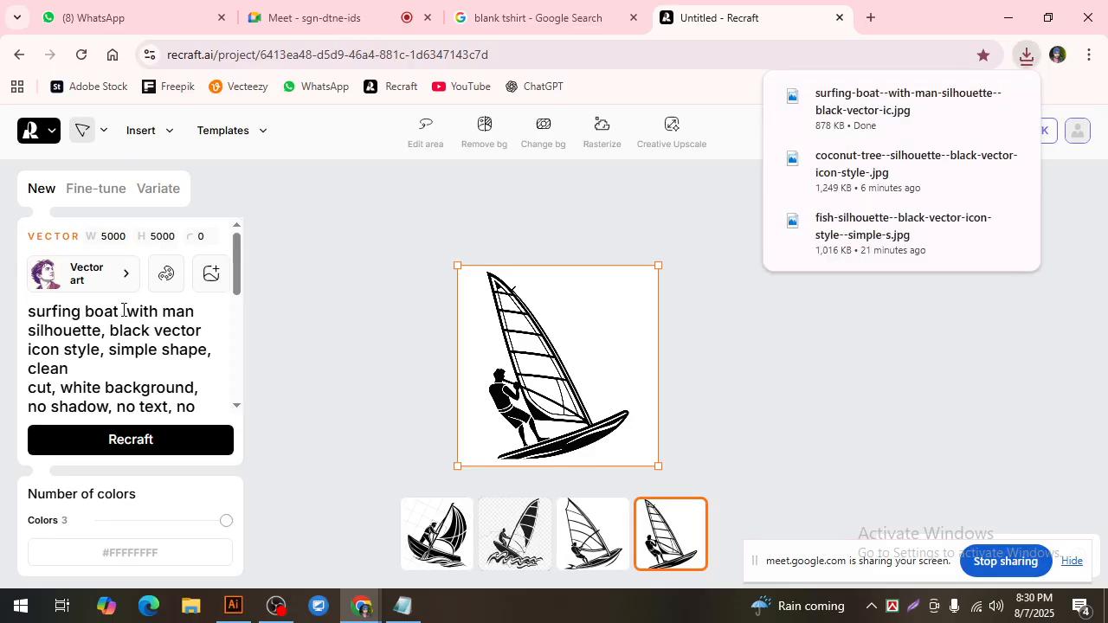
Step: Replace "surfing boat with man" at the start of the silhouette prompt with "headphone"
{"action": "left_click_drag", "start_coordinate": [187, 313], "coordinate": [22, 320]}
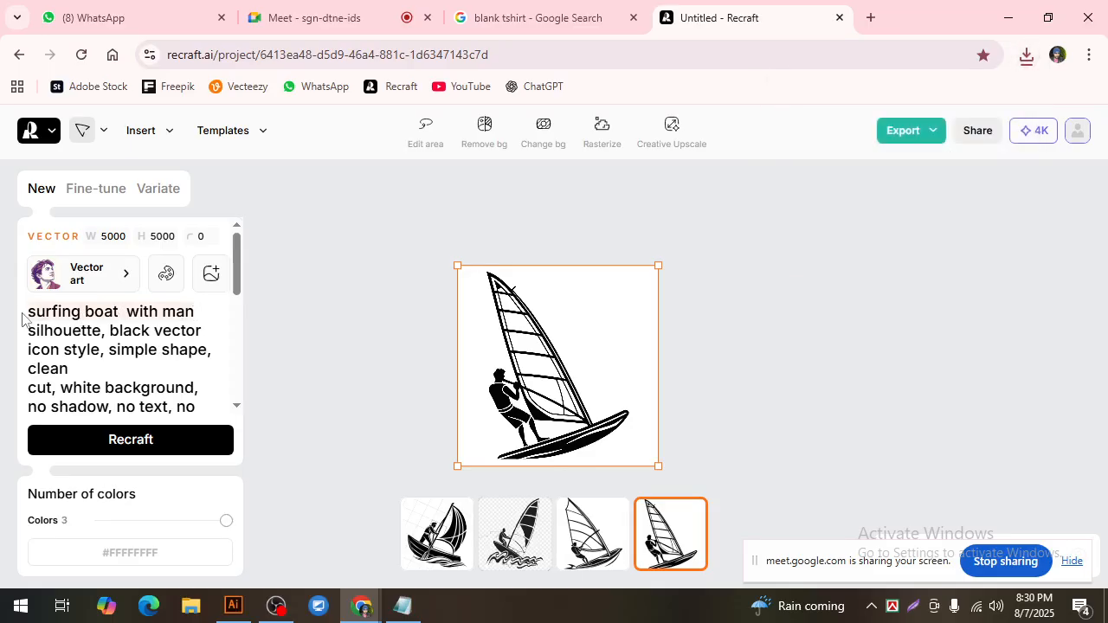
{"action": "key", "text": "BackSpace"}
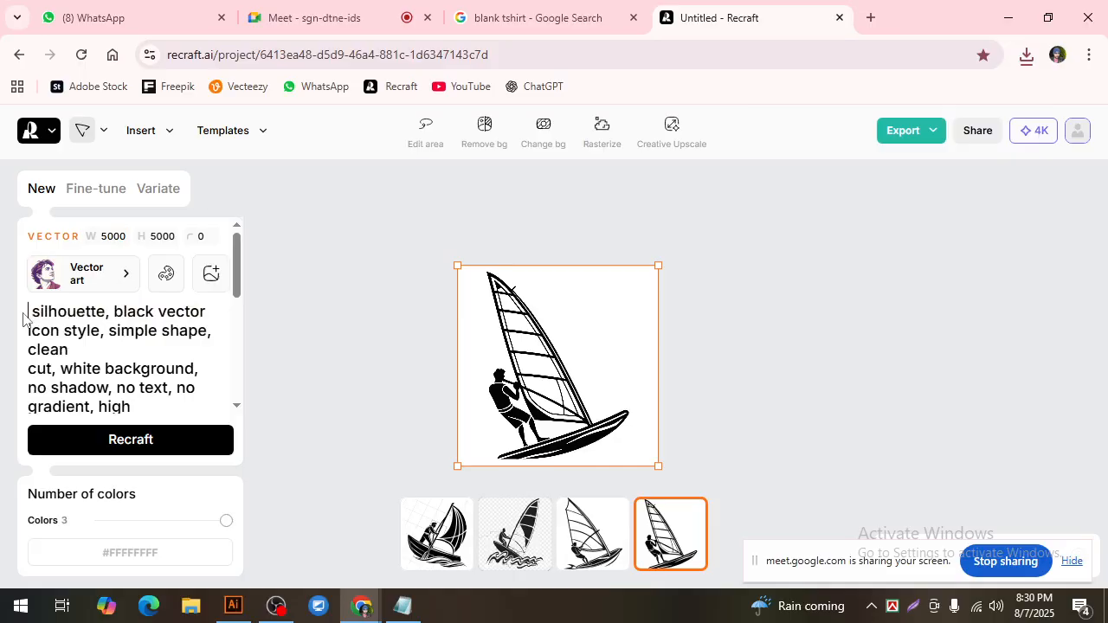
{"action": "type", "text": "head"}
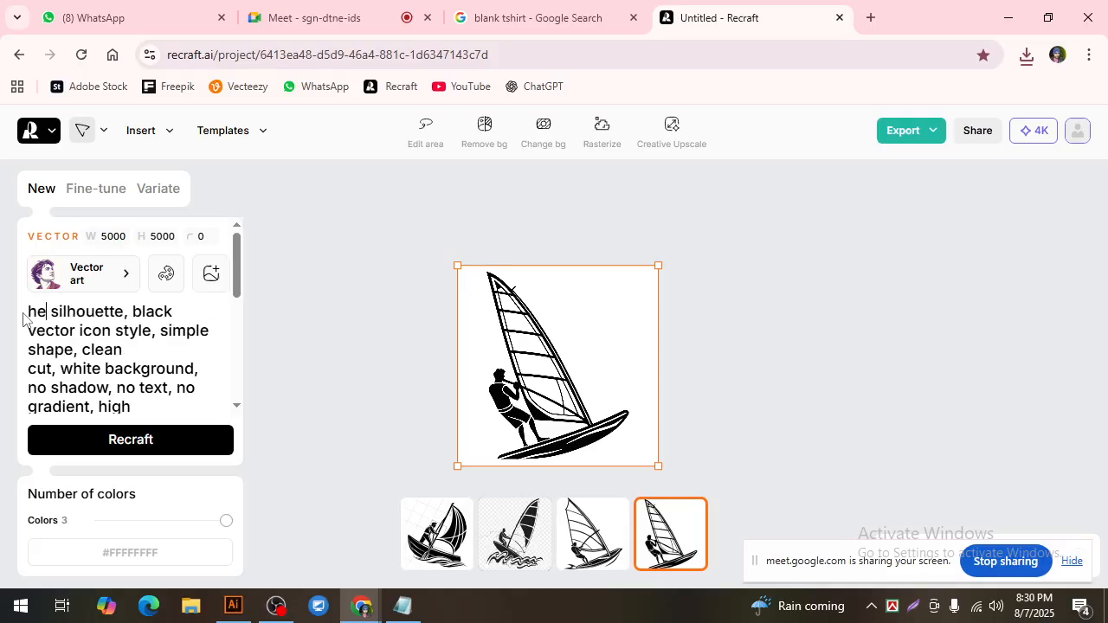
{"action": "type", "text": "phone"}
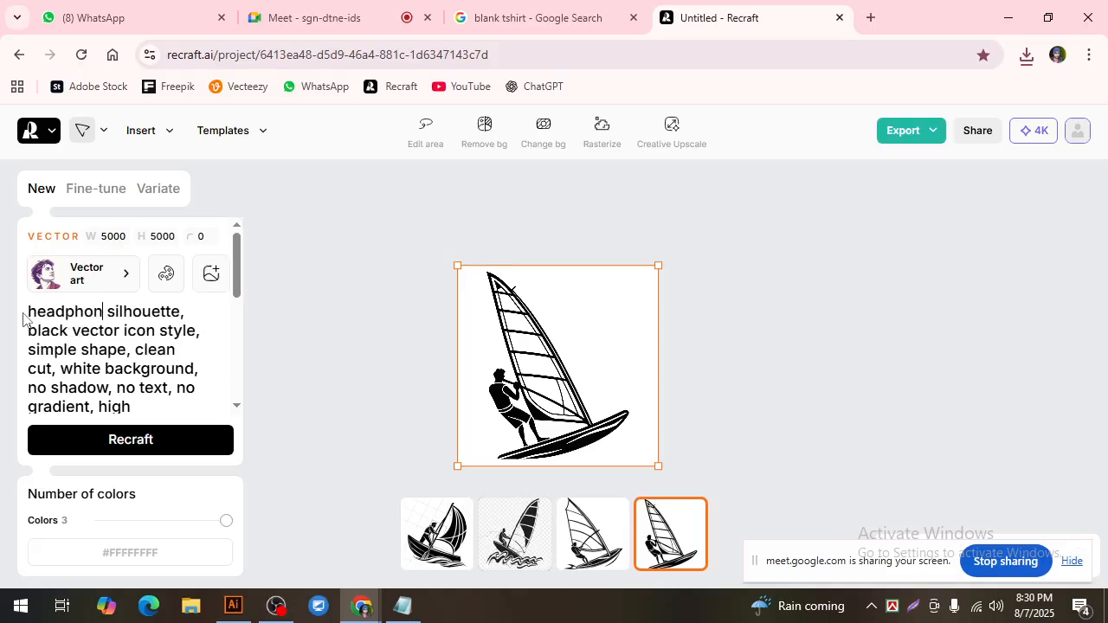
Step: Generate images from the headphone prompt, compare the two variations and select the first one
{"action": "left_click", "coordinate": [141, 442]}
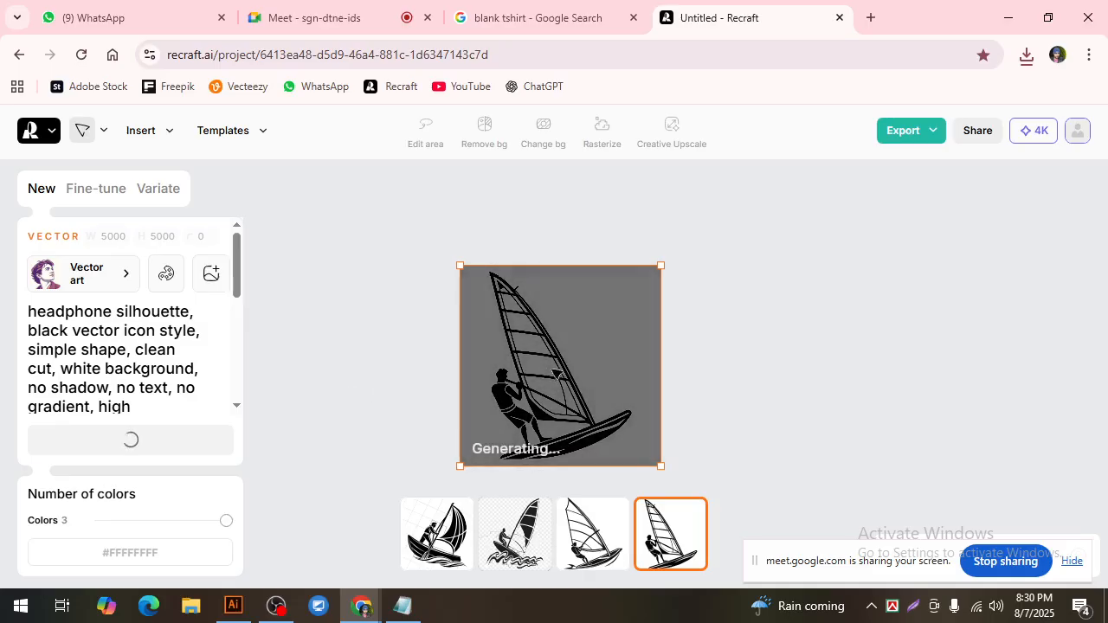
{"action": "left_click_drag", "start_coordinate": [551, 369], "coordinate": [574, 348]}
{"action": "scroll", "coordinate": [534, 390], "scroll_direction": "up", "scroll_amount": 2}
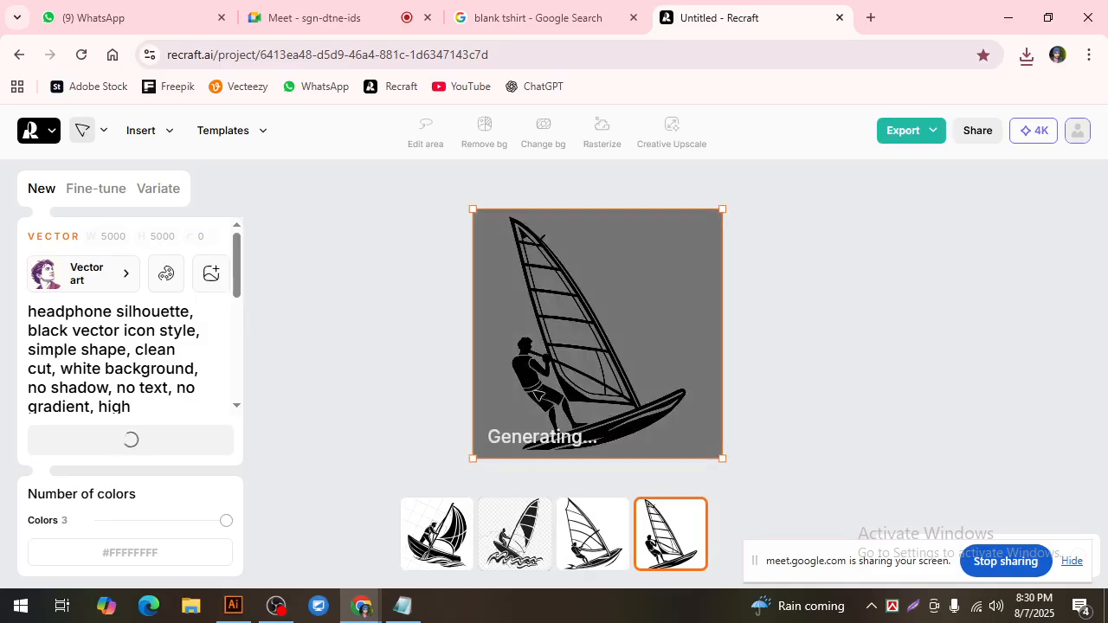
{"action": "left_click_drag", "start_coordinate": [589, 360], "coordinate": [578, 349]}
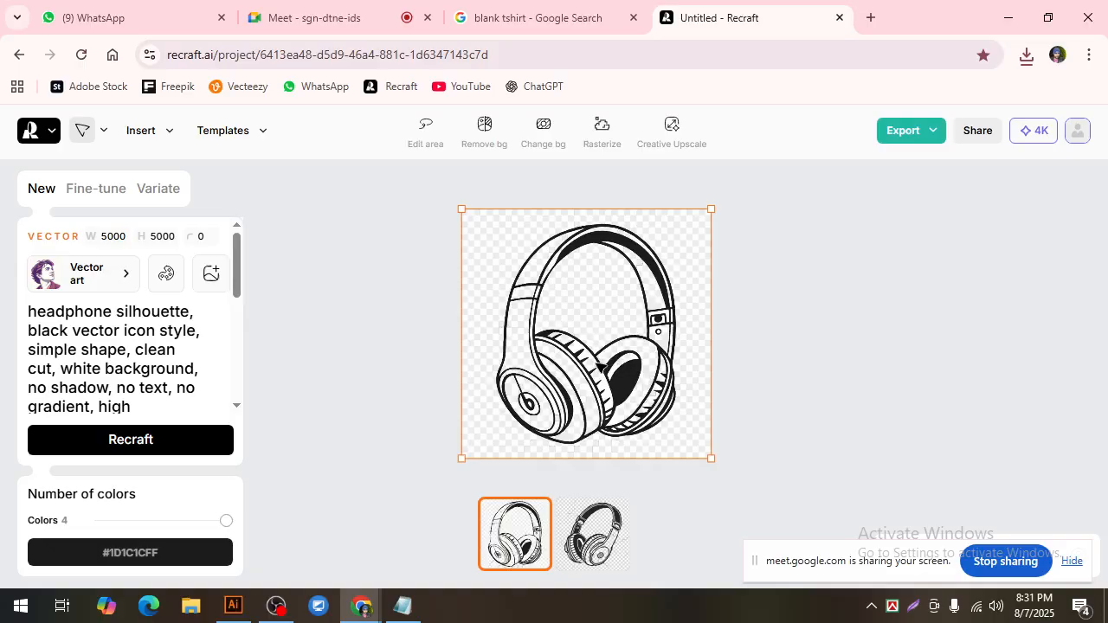
{"action": "left_click", "coordinate": [591, 541]}
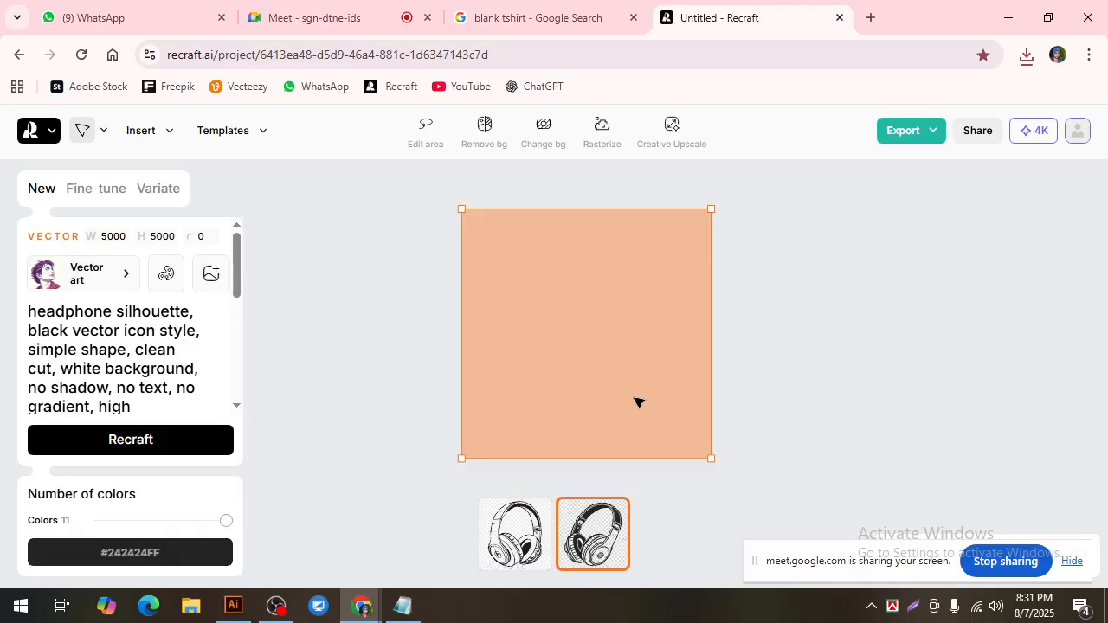
{"action": "left_click", "coordinate": [521, 528]}
{"action": "left_click", "coordinate": [932, 134]}
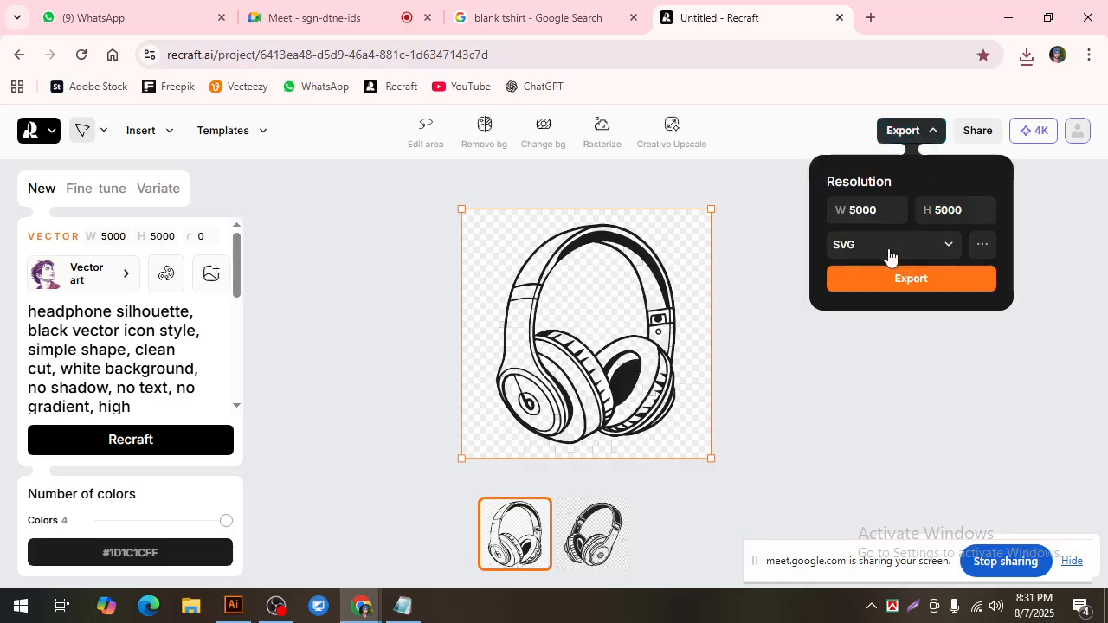
{"action": "left_click", "coordinate": [888, 252]}
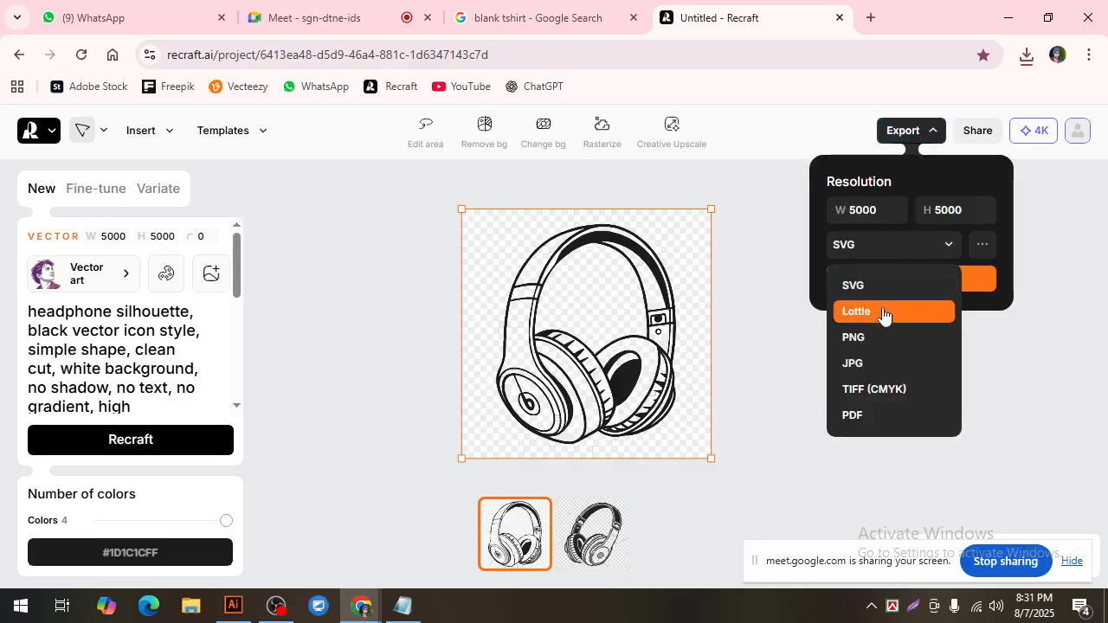
{"action": "left_click", "coordinate": [802, 176]}
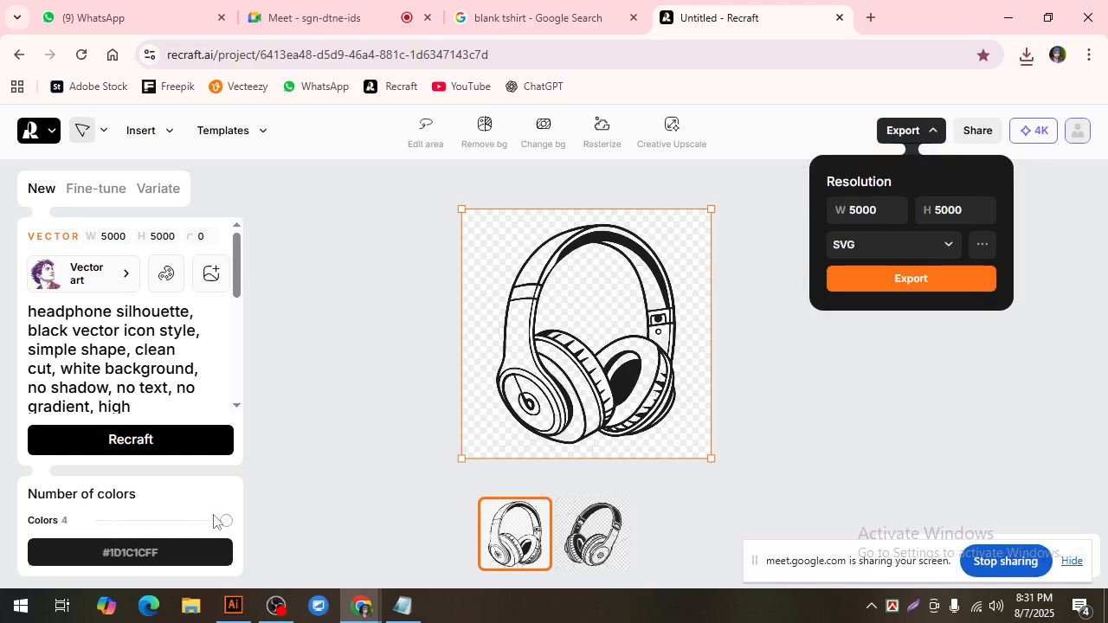
Step: Reduce the headphone image to 2 colors and export it as a JPG to the Desktop
{"action": "left_click_drag", "start_coordinate": [227, 522], "coordinate": [178, 534]}
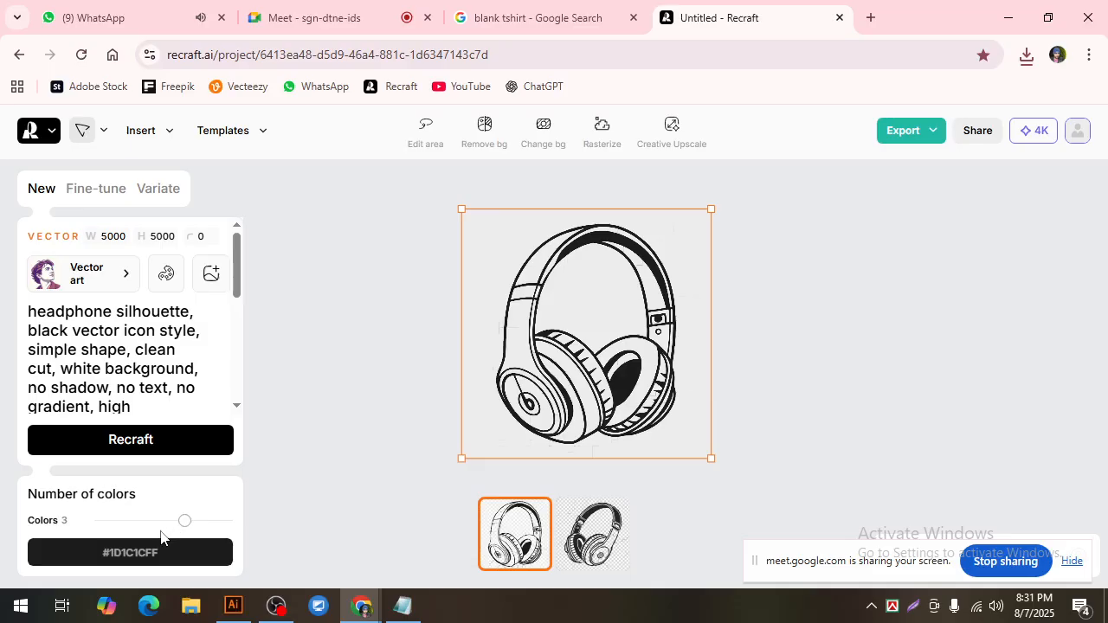
{"action": "left_click_drag", "start_coordinate": [160, 536], "coordinate": [147, 536]}
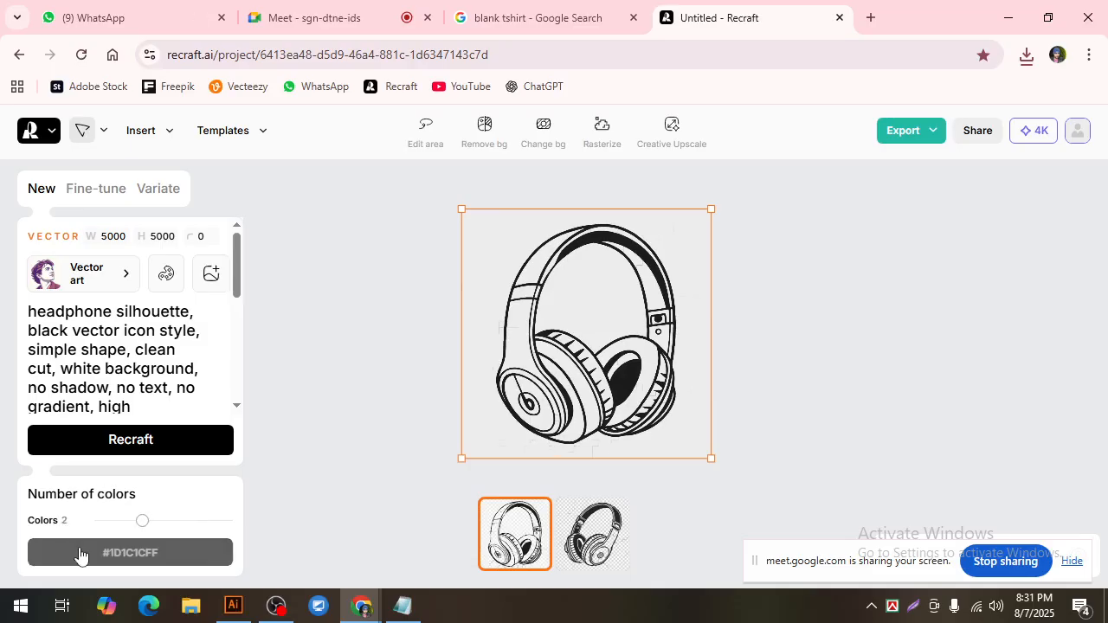
{"action": "left_click", "coordinate": [931, 131]}
{"action": "left_click", "coordinate": [891, 248]}
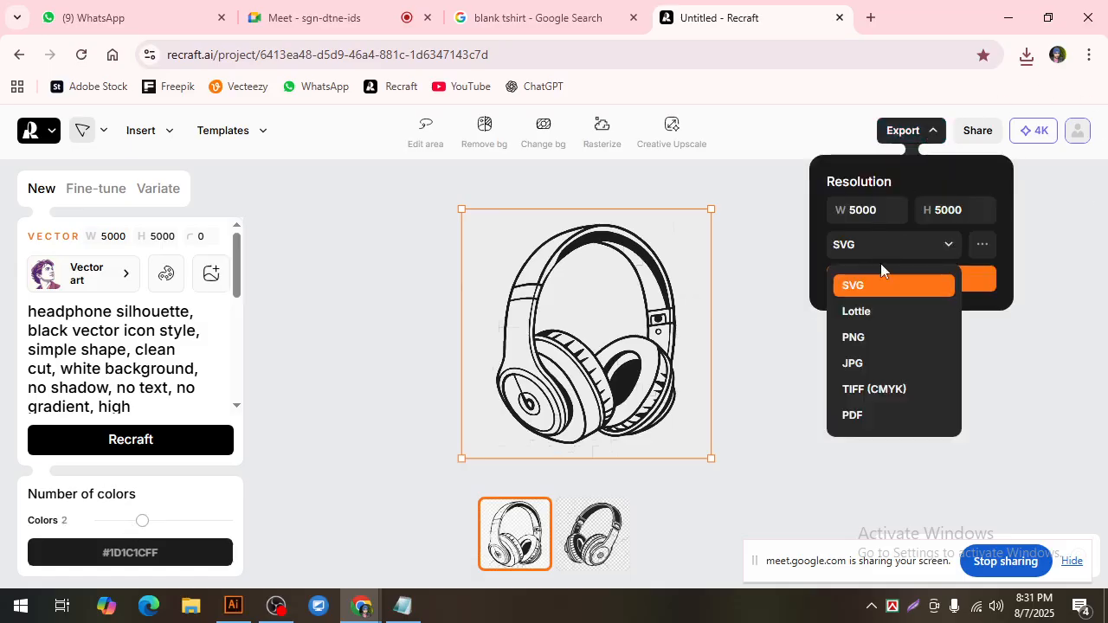
{"action": "left_click", "coordinate": [865, 363]}
{"action": "left_click", "coordinate": [909, 284]}
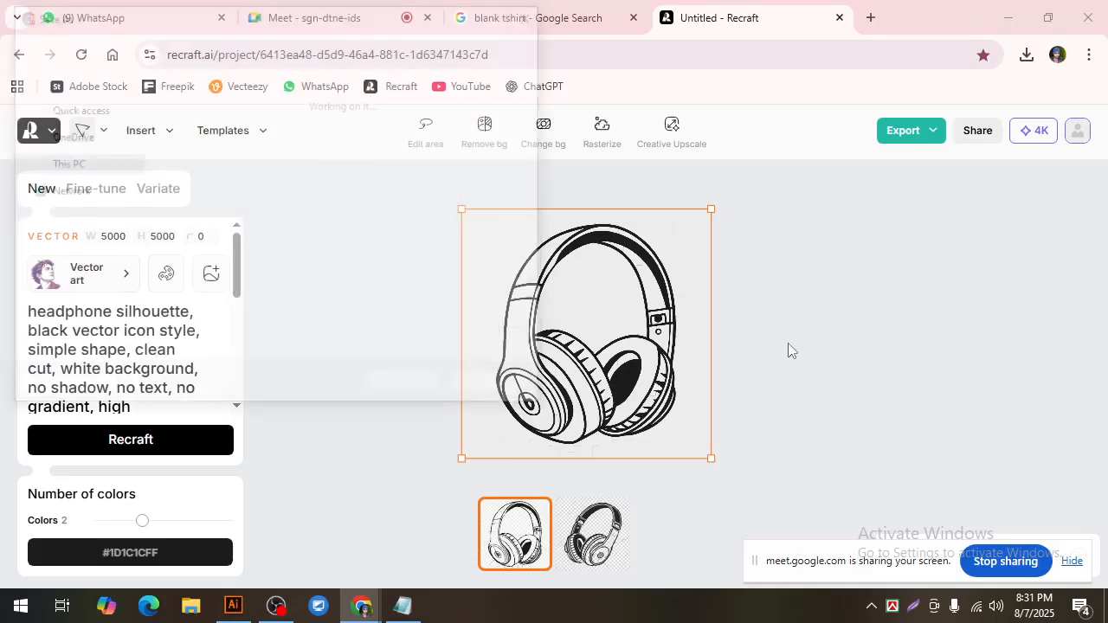
{"action": "left_click", "coordinate": [424, 391]}
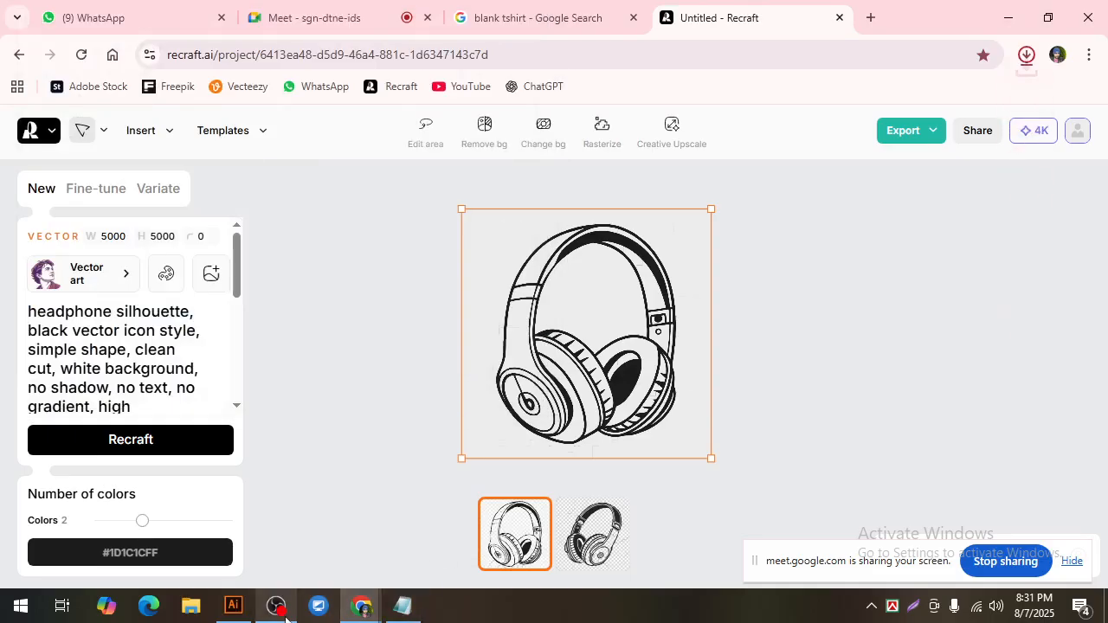
Step: Switch to Illustrator and place the surfing boat JPG from the Desktop beside the blank black T-shirt
{"action": "left_click", "coordinate": [233, 606]}
{"action": "scroll", "coordinate": [377, 471], "scroll_direction": "up", "scroll_amount": 2}
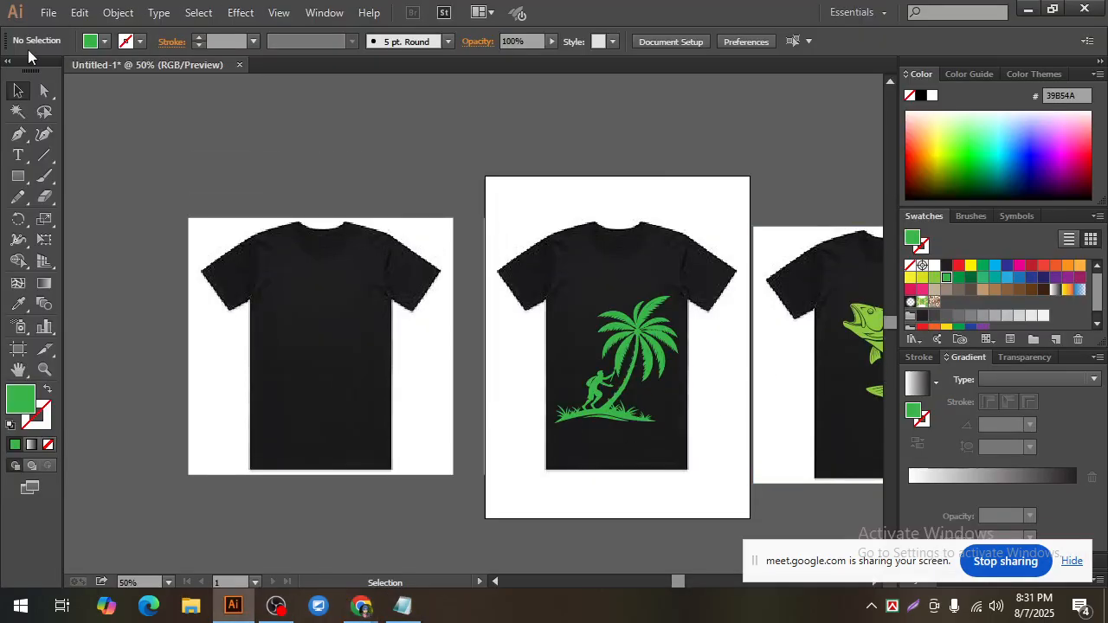
{"action": "key", "text": "ctrl+minus"}
{"action": "key", "text": "ctrl+minus"}
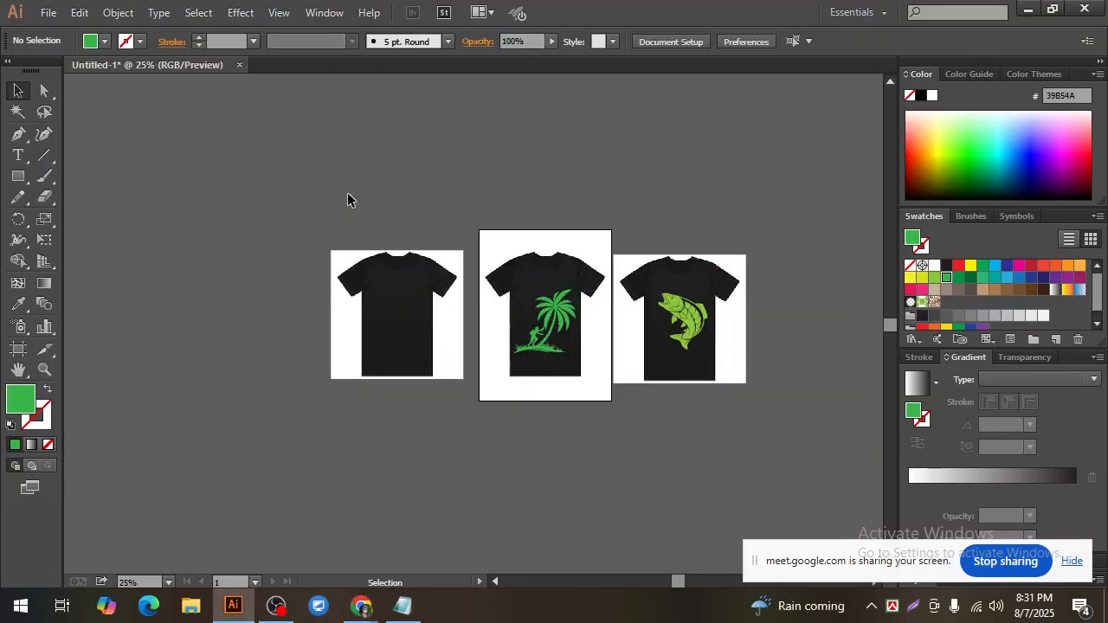
{"action": "left_click", "coordinate": [49, 12]}
{"action": "left_click", "coordinate": [87, 317]}
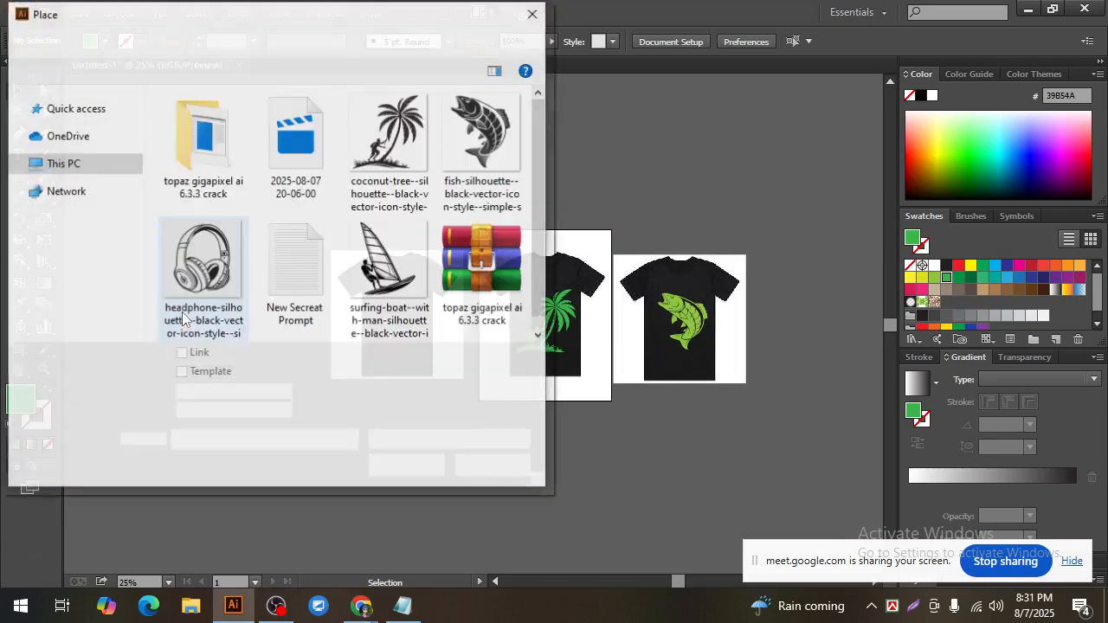
{"action": "left_click", "coordinate": [391, 285]}
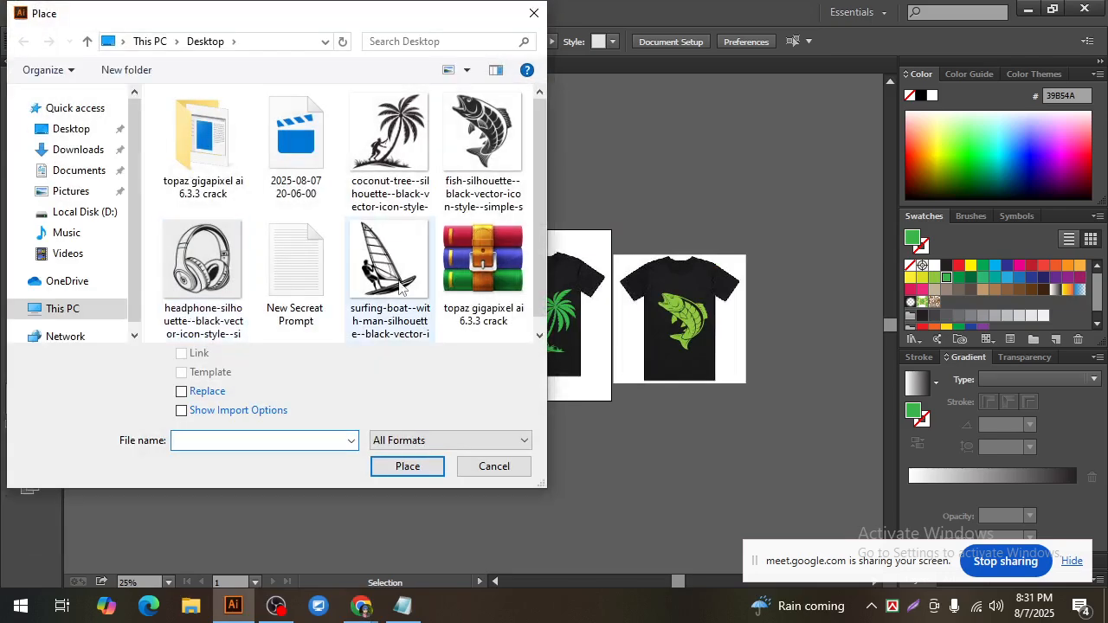
{"action": "left_click", "coordinate": [407, 466]}
{"action": "left_click_drag", "start_coordinate": [106, 223], "coordinate": [341, 491]}
{"action": "left_click_drag", "start_coordinate": [246, 368], "coordinate": [206, 431]}
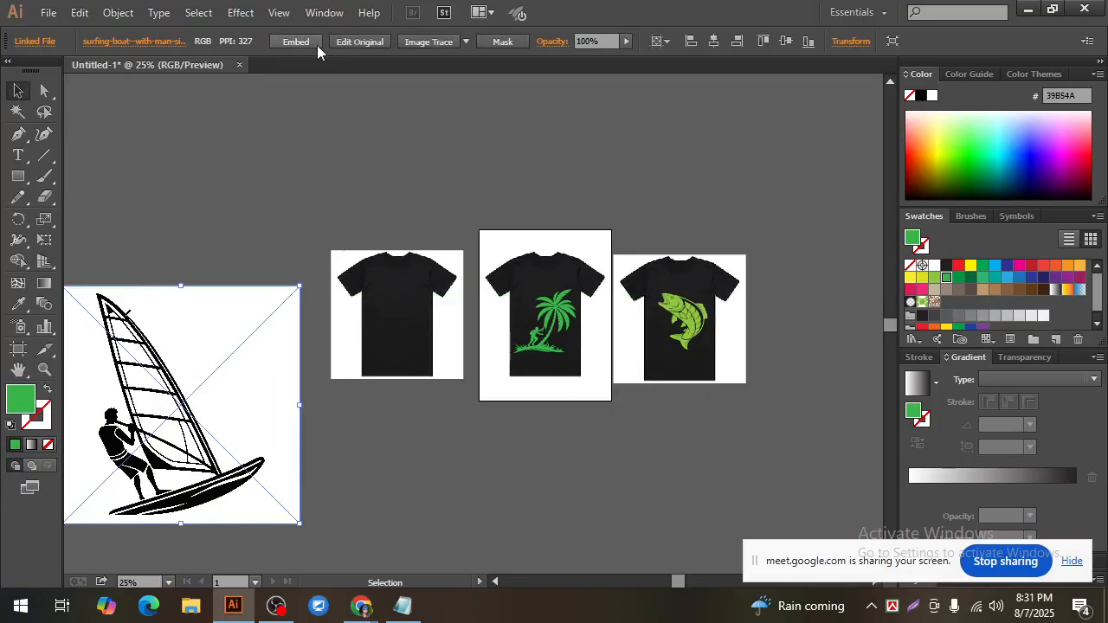
Step: Embed the placed surfing boat image and trace it with the Sketched Art preset
{"action": "left_click", "coordinate": [310, 44]}
{"action": "left_click_drag", "start_coordinate": [175, 387], "coordinate": [180, 379]}
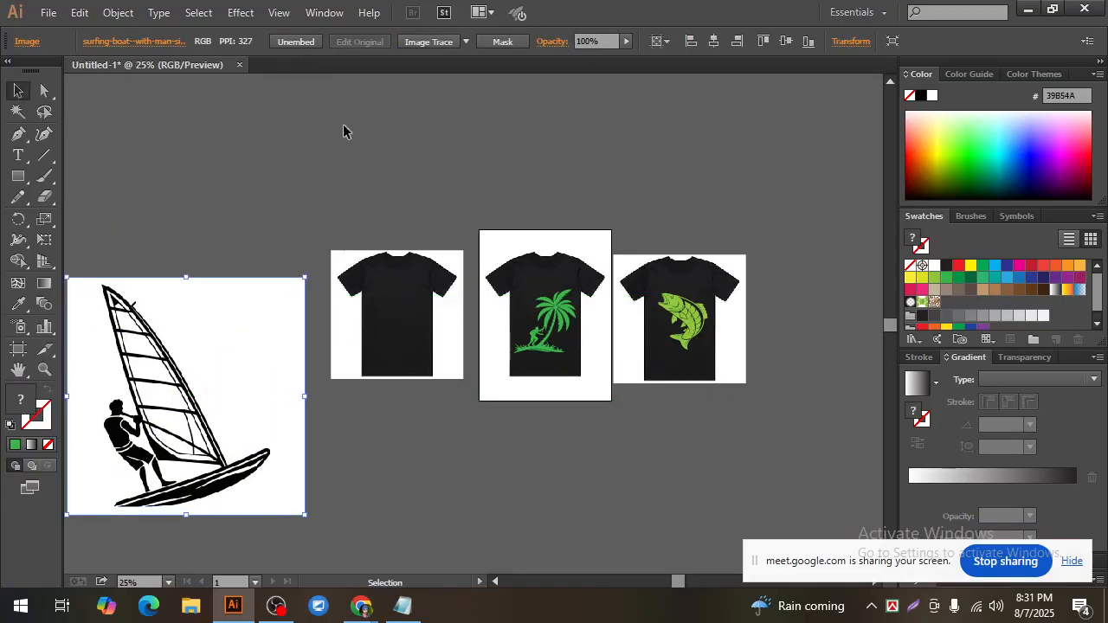
{"action": "left_click", "coordinate": [466, 39]}
{"action": "left_click", "coordinate": [509, 255]}
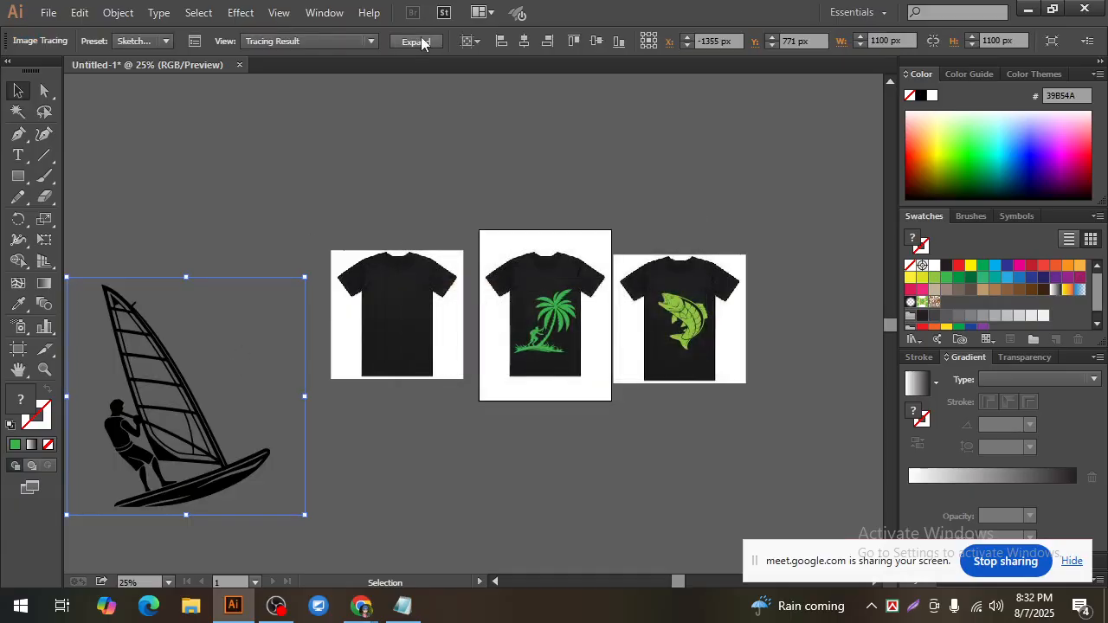
Step: Expand the surfing boat tracing into paths and fit it at reduced size onto the blank T-shirt
{"action": "left_click", "coordinate": [417, 41]}
{"action": "left_click", "coordinate": [348, 468]}
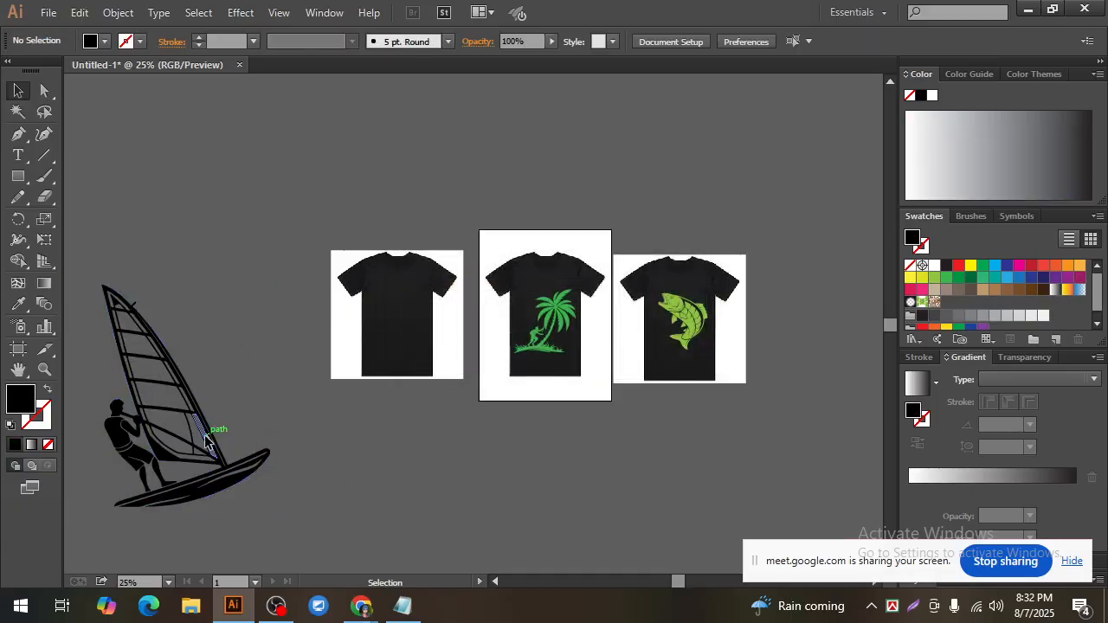
{"action": "left_click", "coordinate": [221, 441]}
{"action": "left_click_drag", "start_coordinate": [268, 510], "coordinate": [484, 359]}
{"action": "left_click", "coordinate": [381, 324], "text": "ctrl"}
{"action": "left_click", "coordinate": [554, 363], "text": "ctrl"}
{"action": "left_click", "coordinate": [591, 342], "text": "ctrl"}
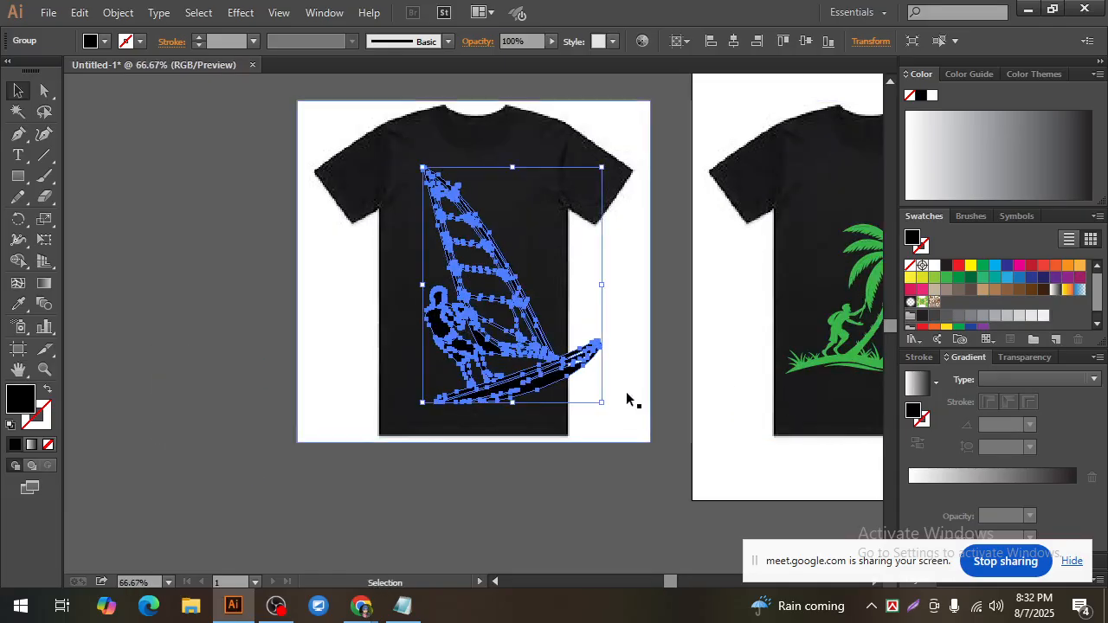
Step: Shrink the surfing boat silhouette further and center it on the chest of the T-shirt
{"action": "left_click_drag", "start_coordinate": [604, 404], "coordinate": [571, 355]}
{"action": "left_click_drag", "start_coordinate": [509, 299], "coordinate": [479, 284]}
{"action": "mouse_move", "coordinate": [542, 343]}
{"action": "left_mouse_down"}
{"action": "mouse_move", "coordinate": [557, 395]}
{"action": "mouse_move", "coordinate": [533, 334]}
{"action": "left_mouse_up"}
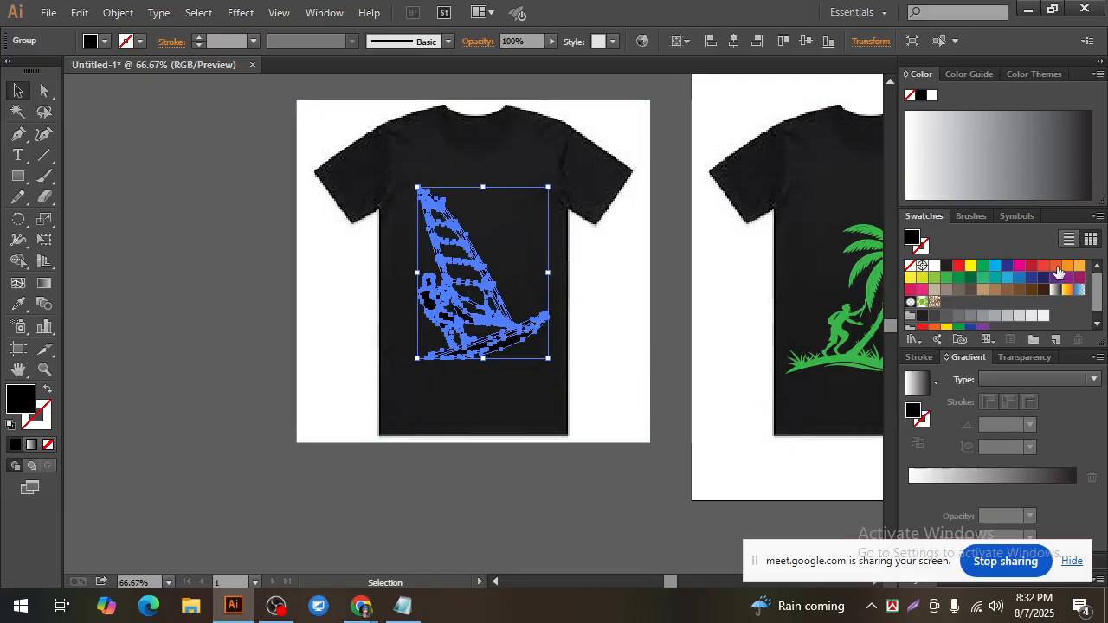
Step: Try yellow-green D7DF23, green 8DC63F and off-white F1F2F2 fills on the surfing boat silhouette
{"action": "left_click", "coordinate": [921, 278]}
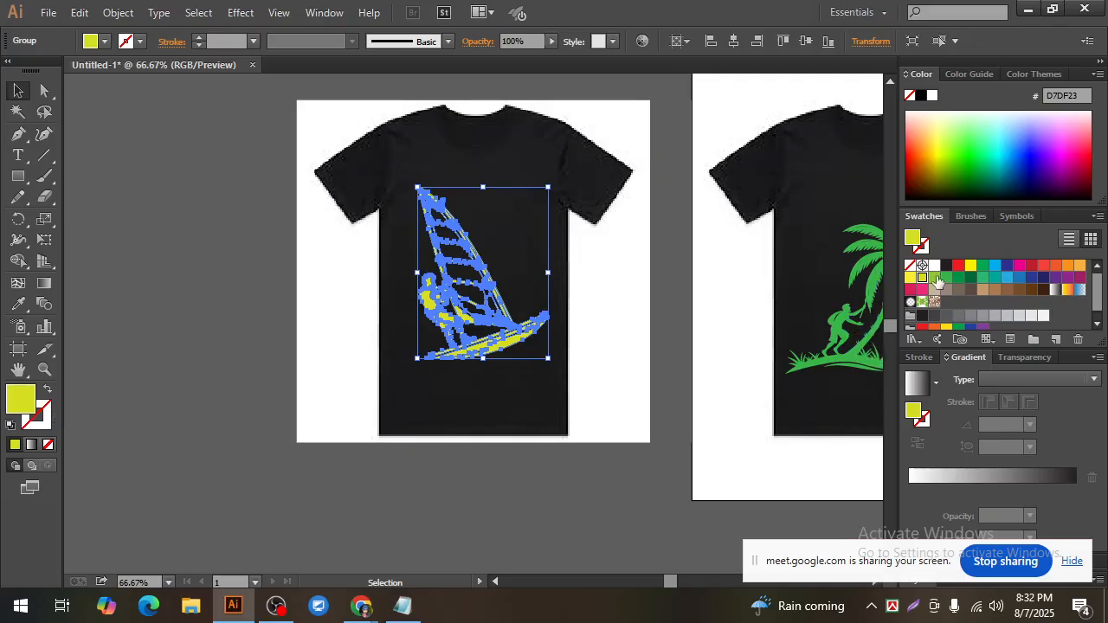
{"action": "left_click", "coordinate": [934, 278]}
{"action": "left_click", "coordinate": [578, 500]}
{"action": "scroll", "coordinate": [565, 520], "scroll_direction": "up", "scroll_amount": 2}
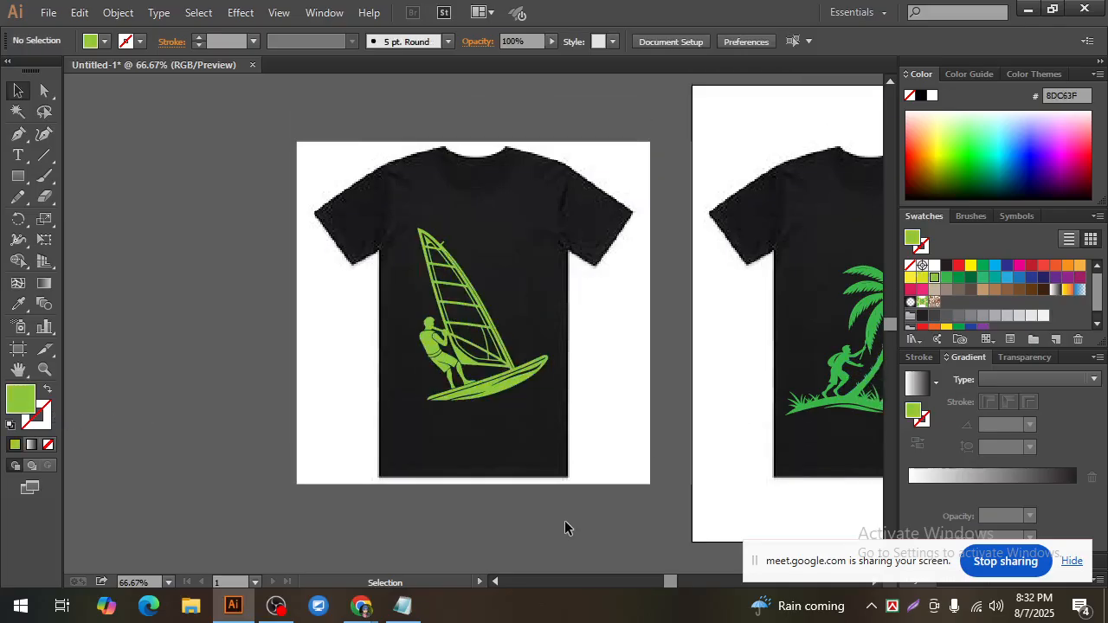
{"action": "left_click", "coordinate": [487, 371]}
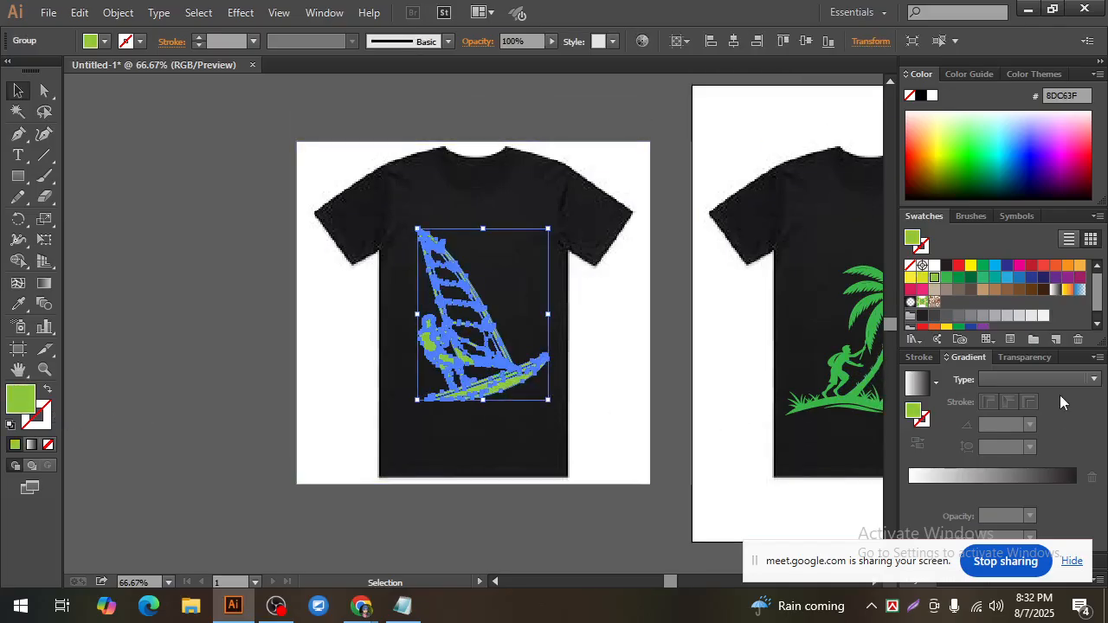
{"action": "left_click", "coordinate": [1044, 315]}
{"action": "left_click", "coordinate": [677, 474]}
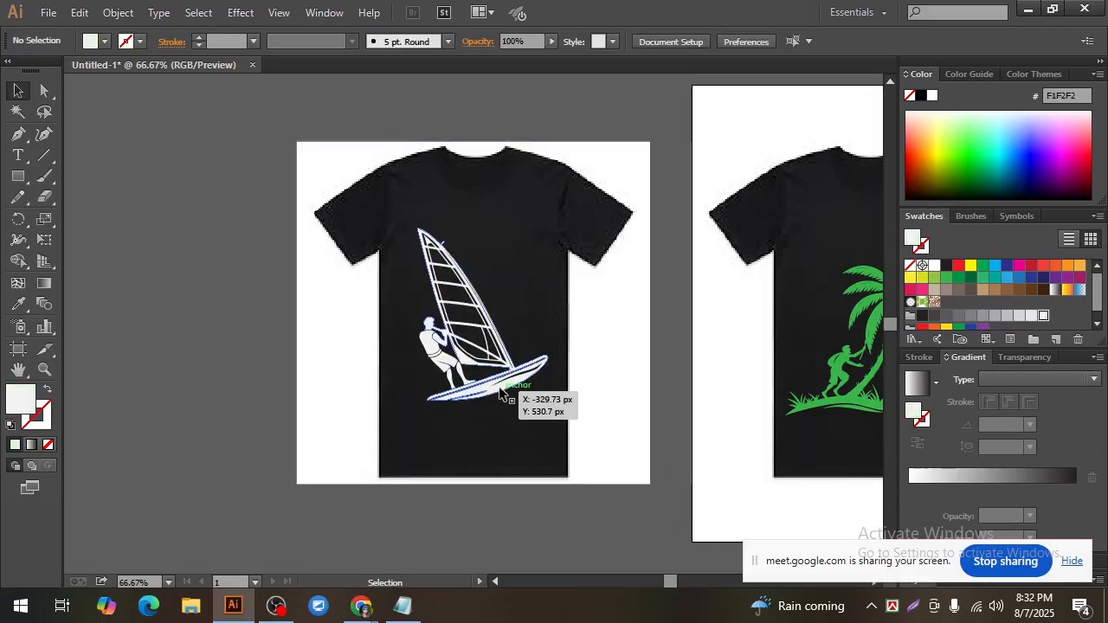
Step: Try red ED1C24, orange FBB040, magenta 9E1F63 and green 8DC63F fills on the surfing boat silhouette
{"action": "left_click", "coordinate": [500, 392]}
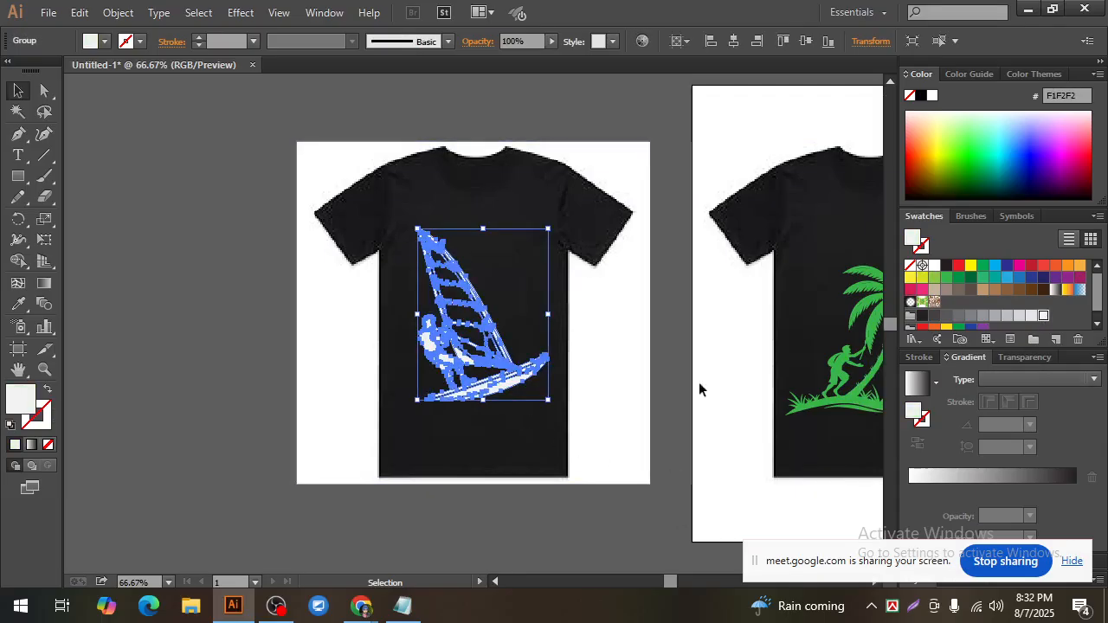
{"action": "left_click", "coordinate": [959, 266]}
{"action": "left_click", "coordinate": [640, 512]}
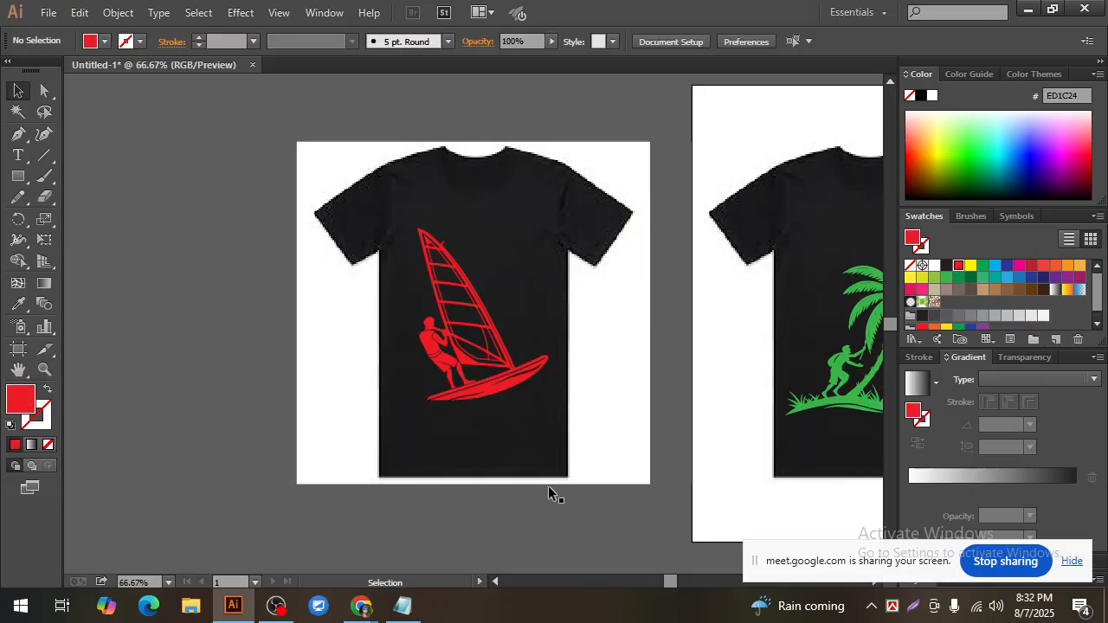
{"action": "left_click", "coordinate": [497, 398]}
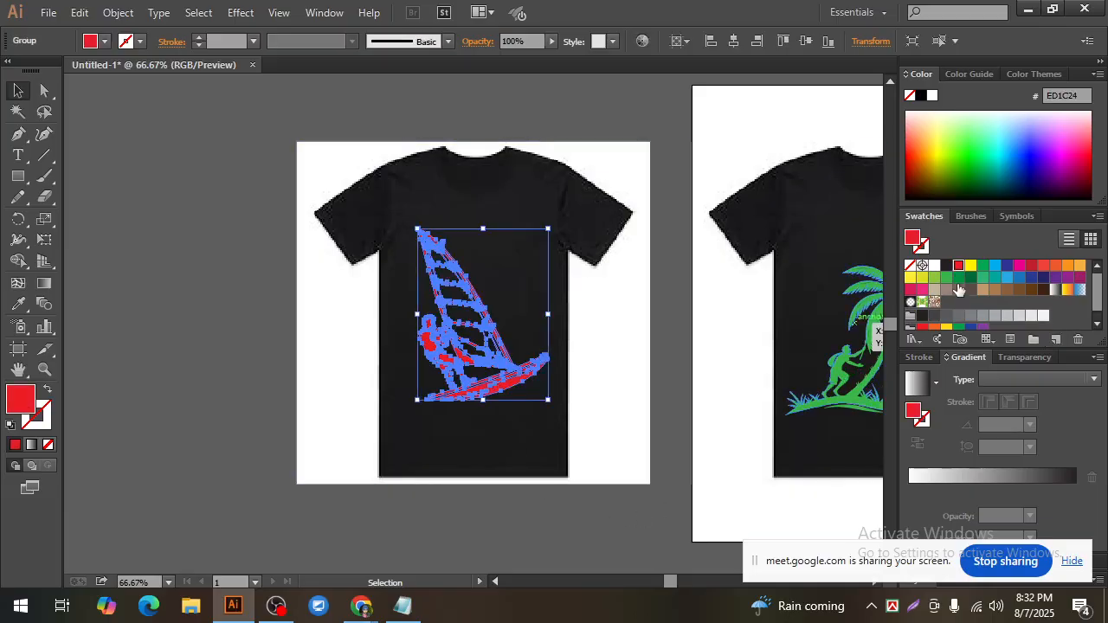
{"action": "left_click", "coordinate": [1078, 266]}
{"action": "left_click", "coordinate": [618, 481]}
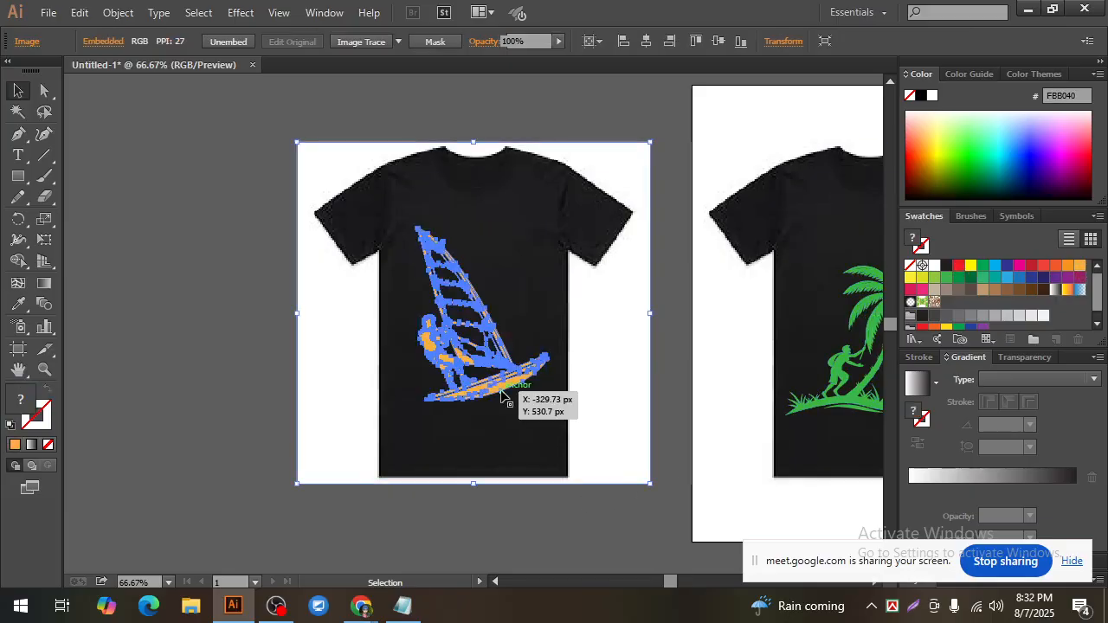
{"action": "left_click", "coordinate": [509, 399]}
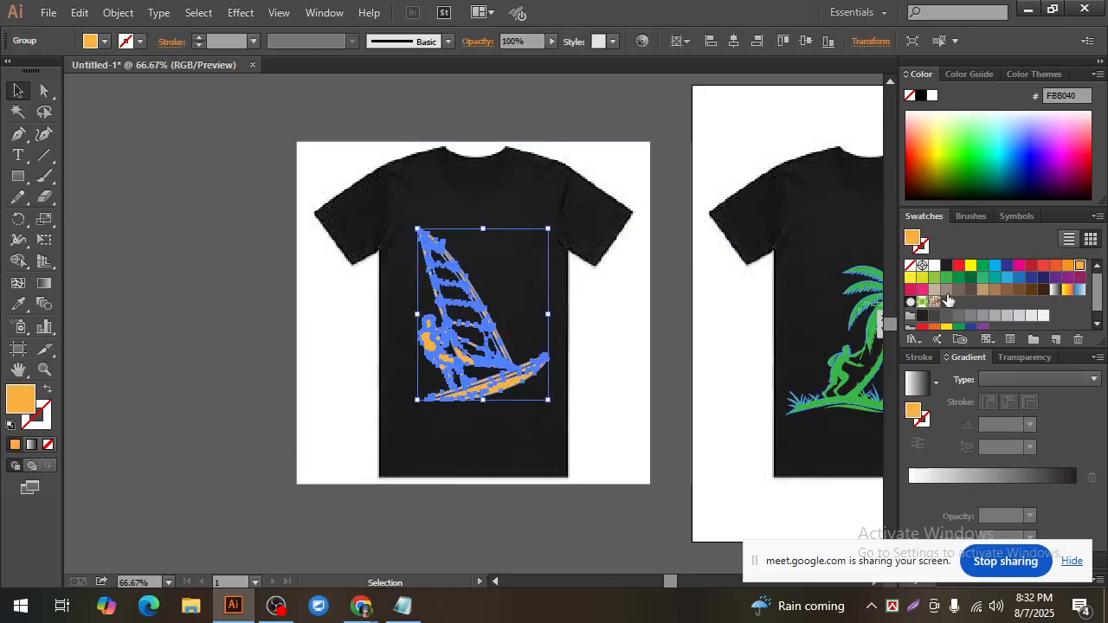
{"action": "left_click", "coordinate": [1079, 278]}
{"action": "left_click", "coordinate": [666, 464]}
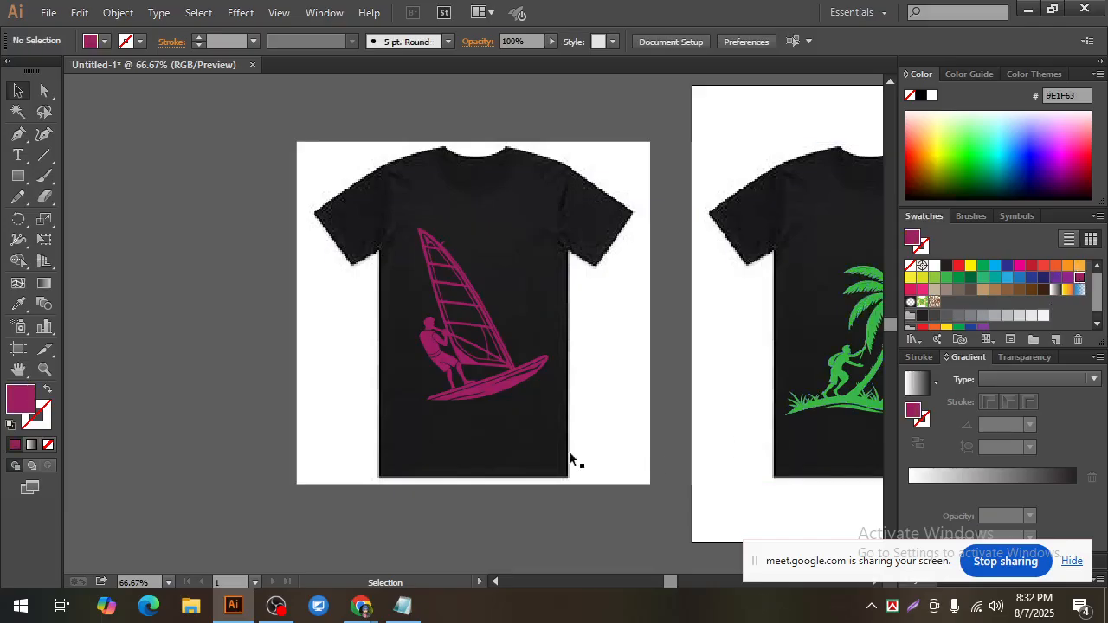
{"action": "left_click", "coordinate": [520, 372]}
{"action": "left_click", "coordinate": [934, 278]}
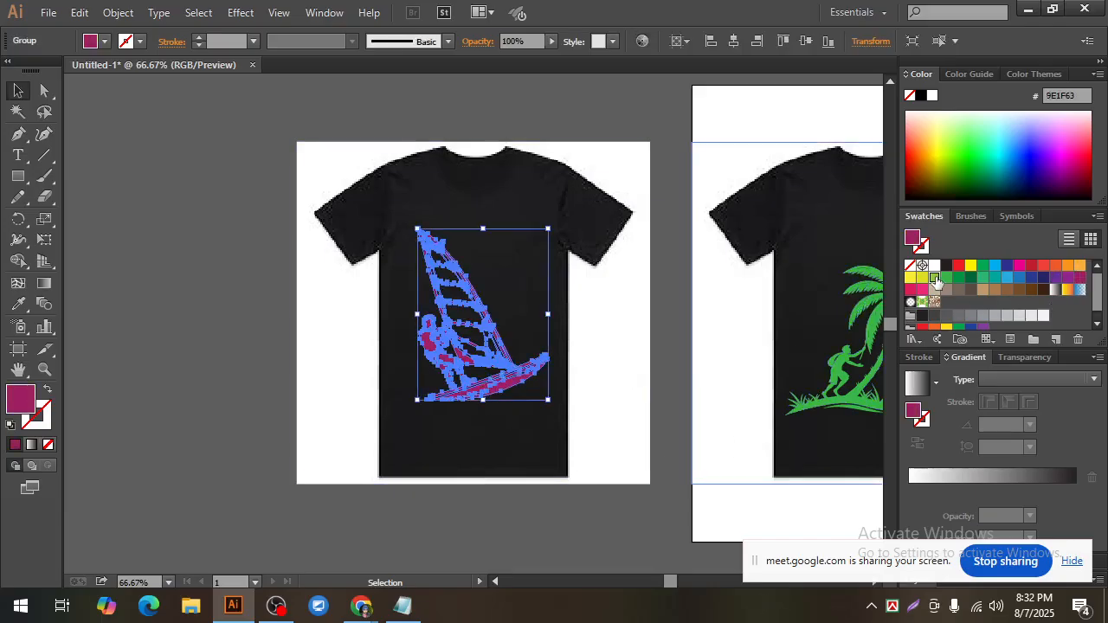
{"action": "left_click", "coordinate": [617, 511]}
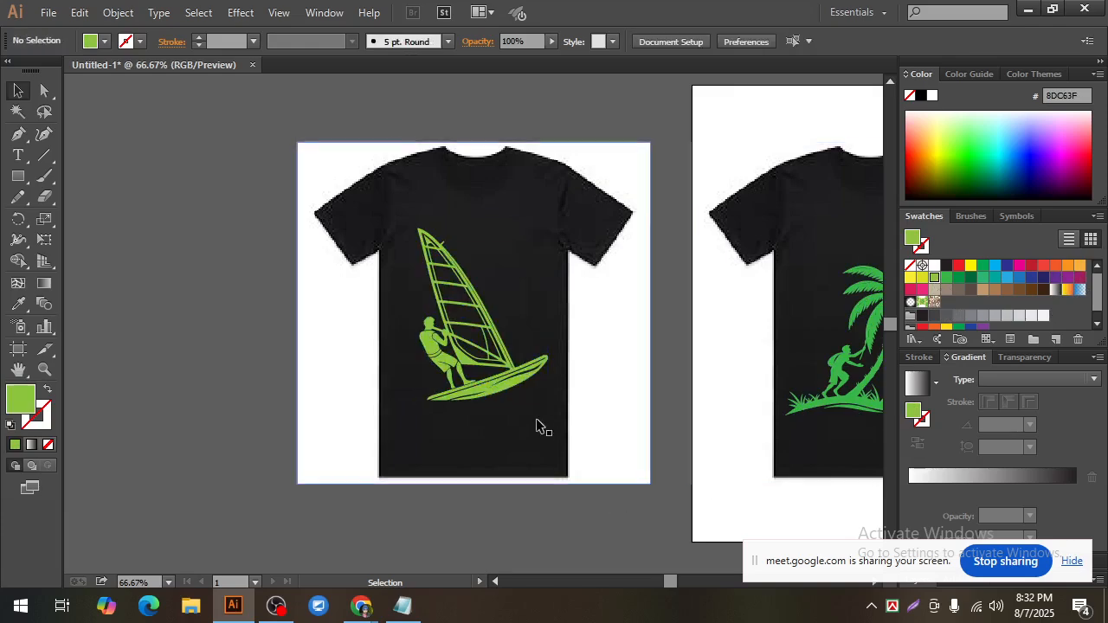
Step: Fill the surfing boat silhouette with light gray BCBEC0
{"action": "left_click", "coordinate": [500, 387]}
{"action": "scroll", "coordinate": [969, 307], "scroll_direction": "down", "scroll_amount": 1}
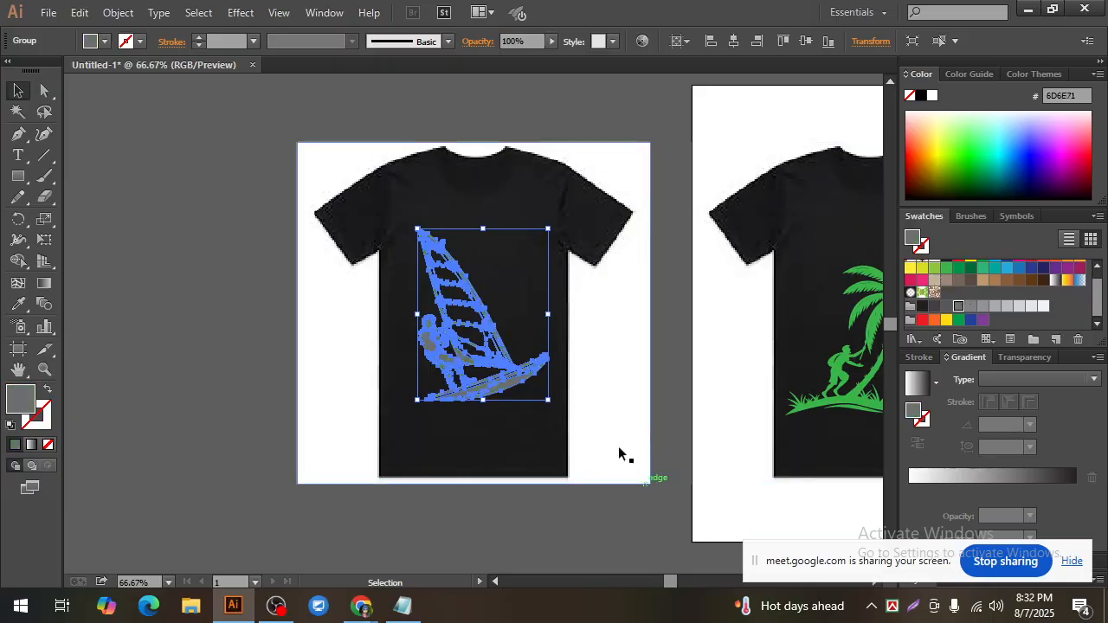
{"action": "left_click", "coordinate": [1007, 306]}
{"action": "left_click", "coordinate": [592, 521]}
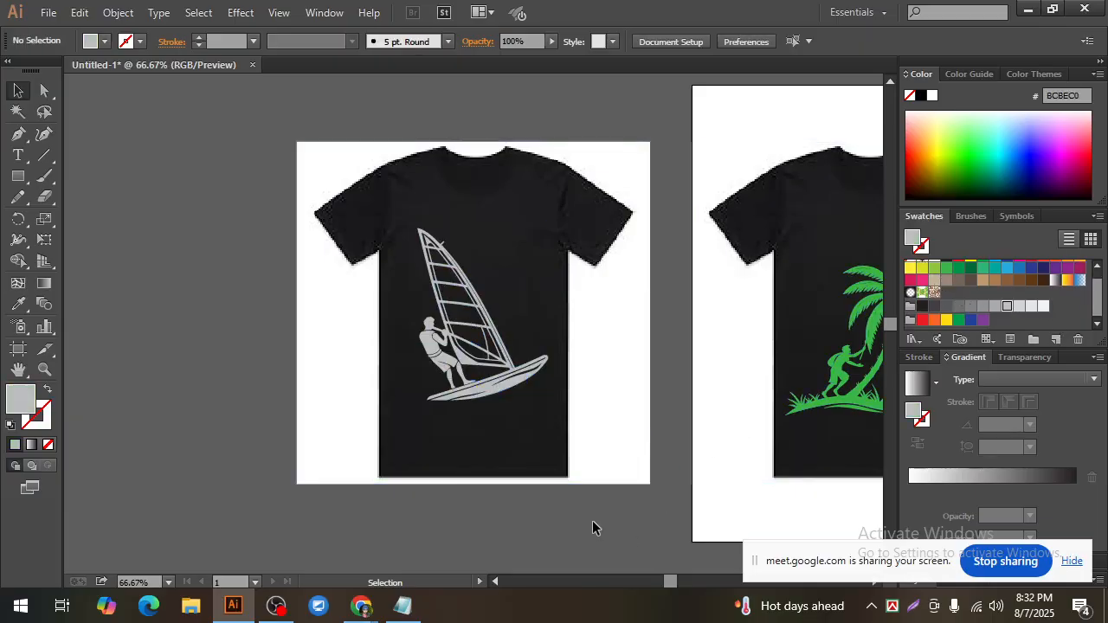
{"action": "scroll", "coordinate": [592, 527], "scroll_direction": "up", "scroll_amount": 1}
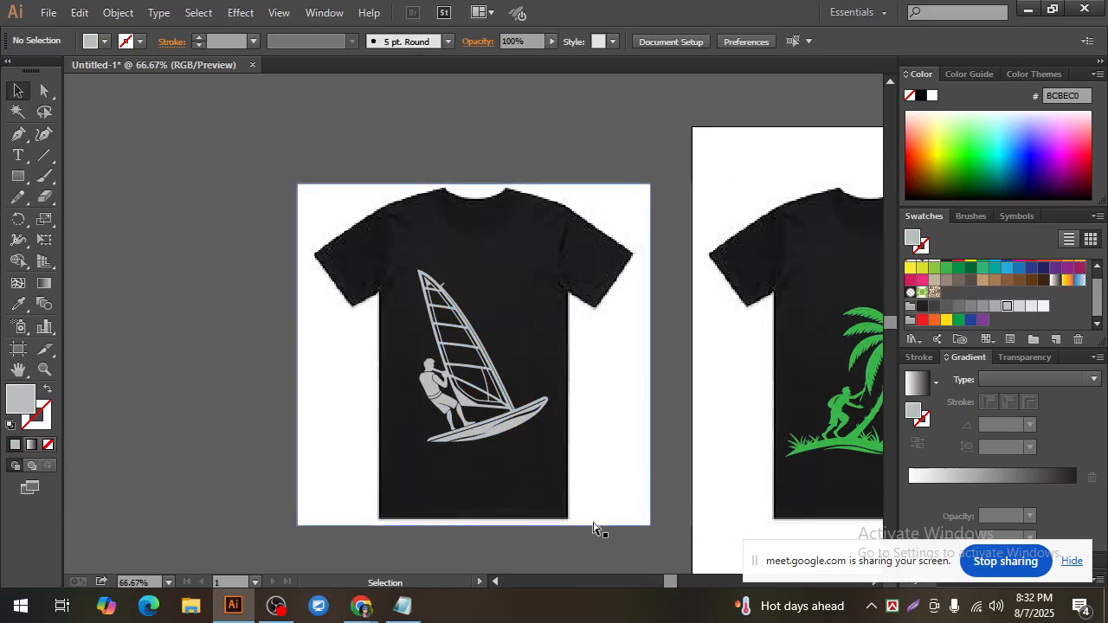
Step: Duplicate the black T-shirt image as a blank shirt beside the surfing boat design, opposite the palm tree shirt
{"action": "key", "text": "ctrl+minus"}
{"action": "key", "text": "ctrl+minus"}
{"action": "key", "text": "ctrl+minus"}
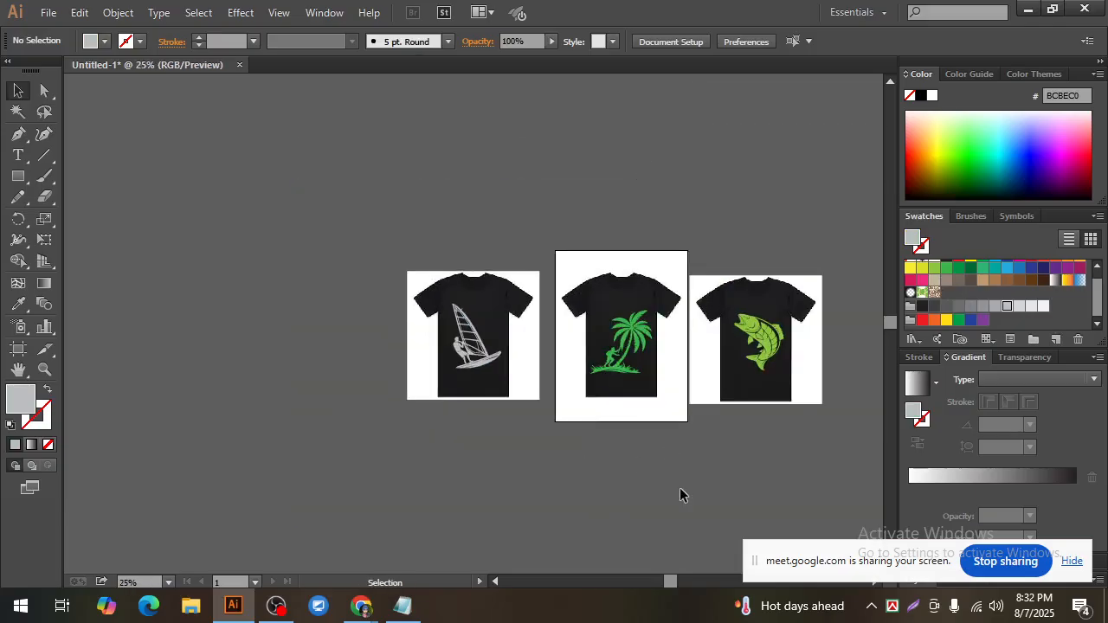
{"action": "left_click", "coordinate": [513, 300]}
{"action": "left_click_drag", "start_coordinate": [515, 294], "coordinate": [300, 324]}
{"action": "scroll", "coordinate": [476, 452], "scroll_direction": "down", "scroll_amount": 1}
{"action": "left_click", "coordinate": [302, 449]}
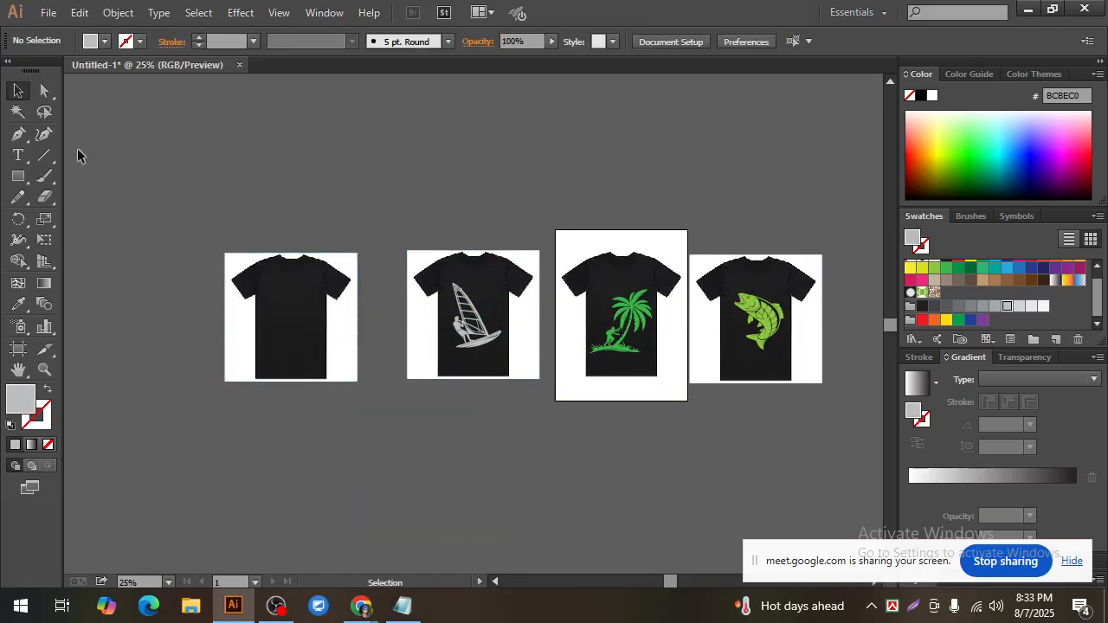
Step: Place the headphone silhouette JPG from the Desktop below the blank T-shirt
{"action": "left_click", "coordinate": [48, 12]}
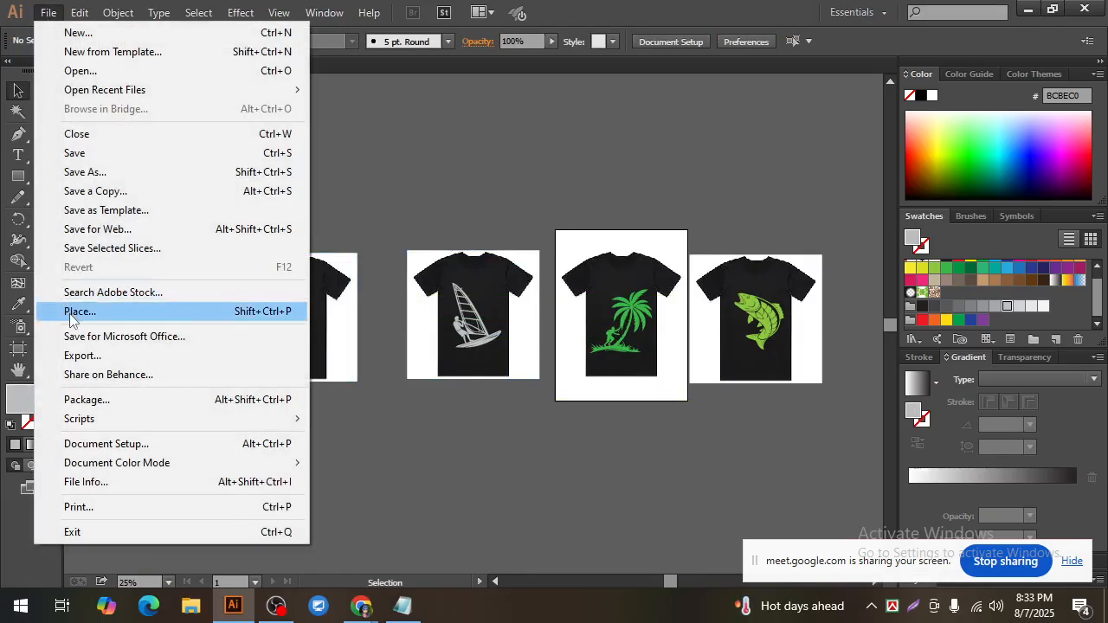
{"action": "left_click", "coordinate": [129, 313]}
{"action": "left_click", "coordinate": [201, 270]}
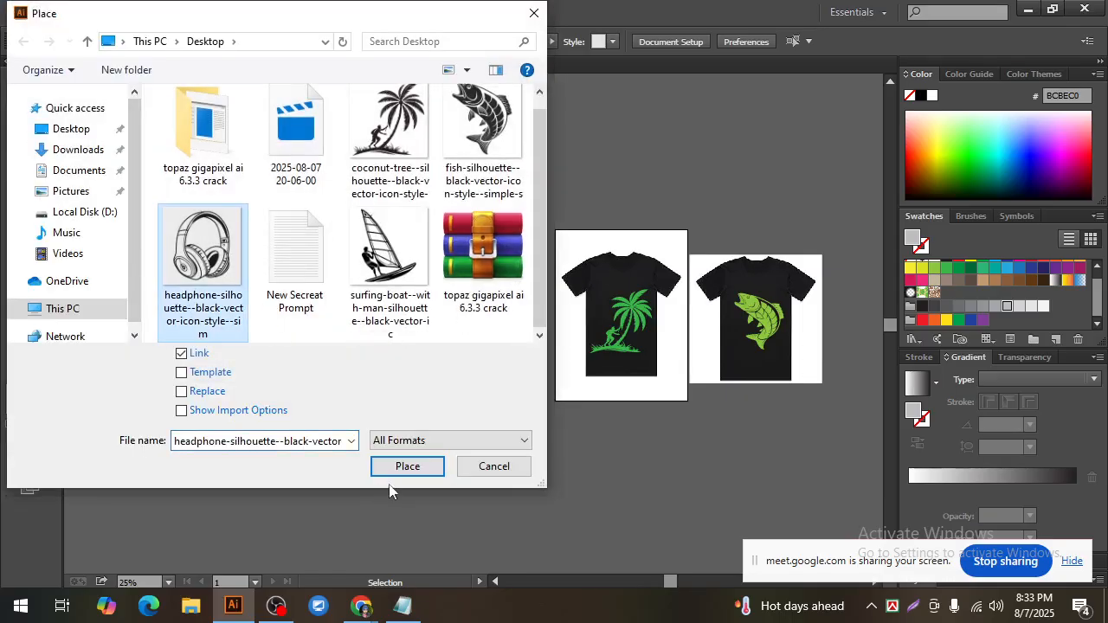
{"action": "left_click", "coordinate": [408, 466]}
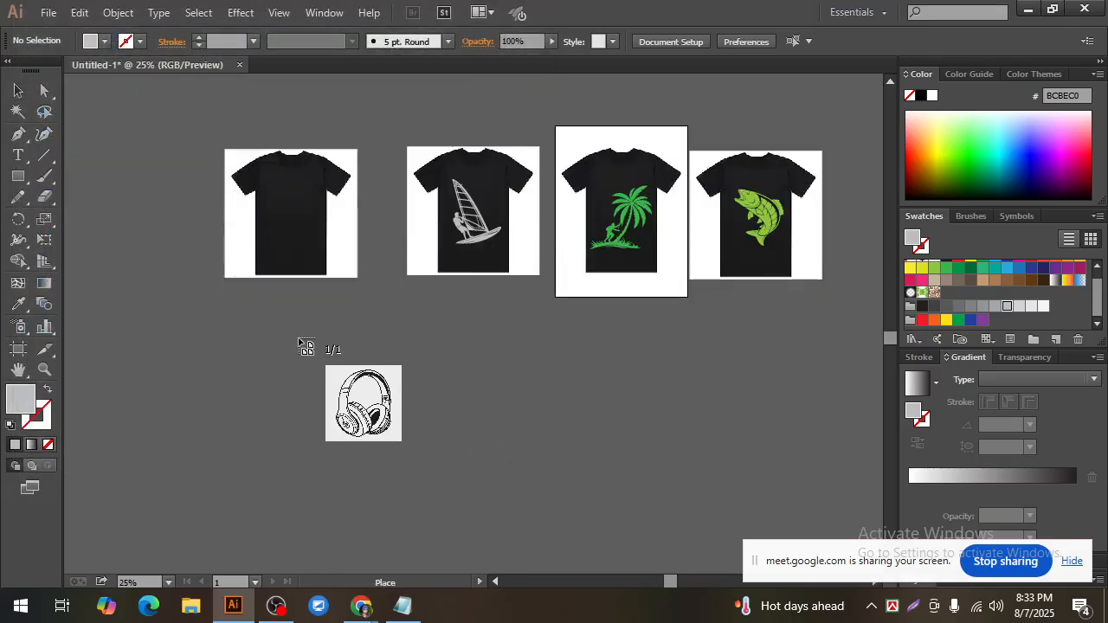
{"action": "left_click_drag", "start_coordinate": [300, 340], "coordinate": [465, 445]}
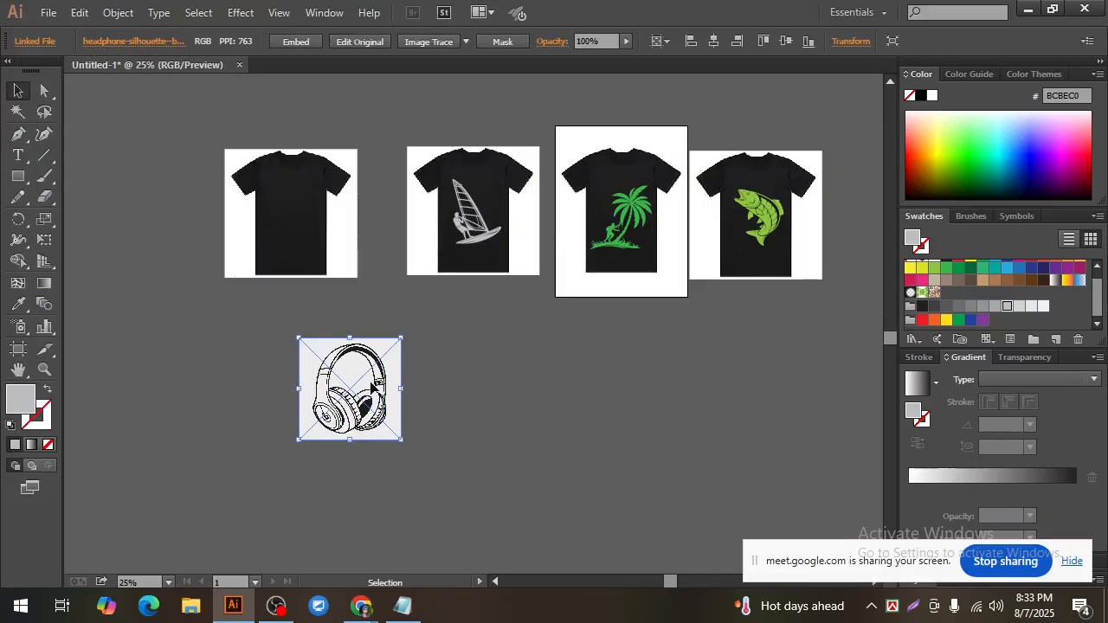
Step: Embed the placed headphone image and trace it with the Sketched Art preset
{"action": "key", "text": "ctrl+equal"}
{"action": "key", "text": "ctrl+equal"}
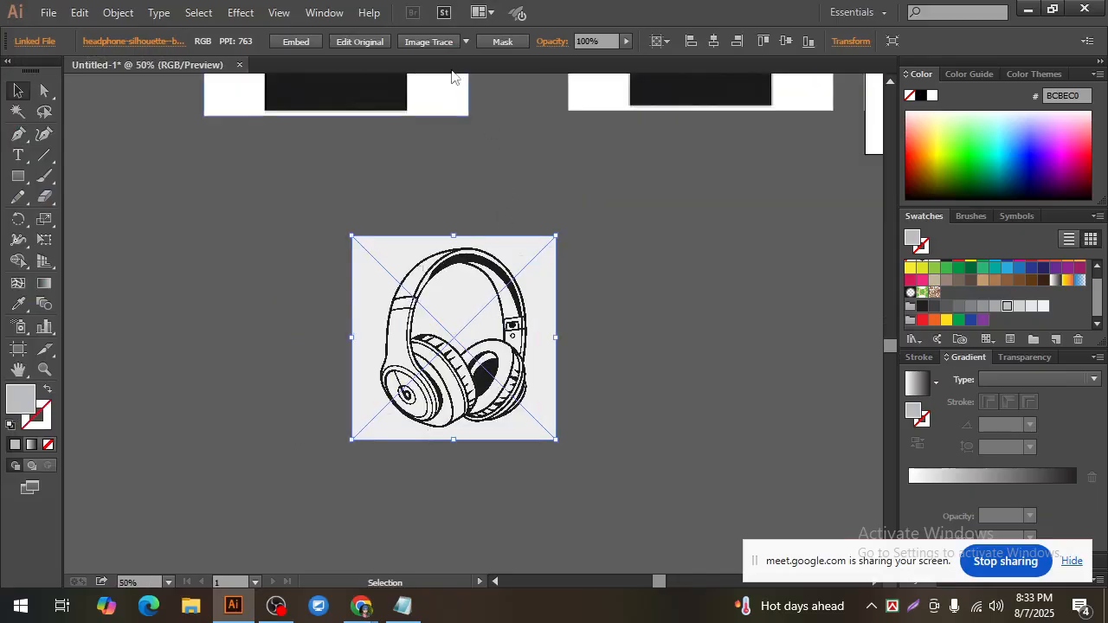
{"action": "left_click", "coordinate": [299, 41]}
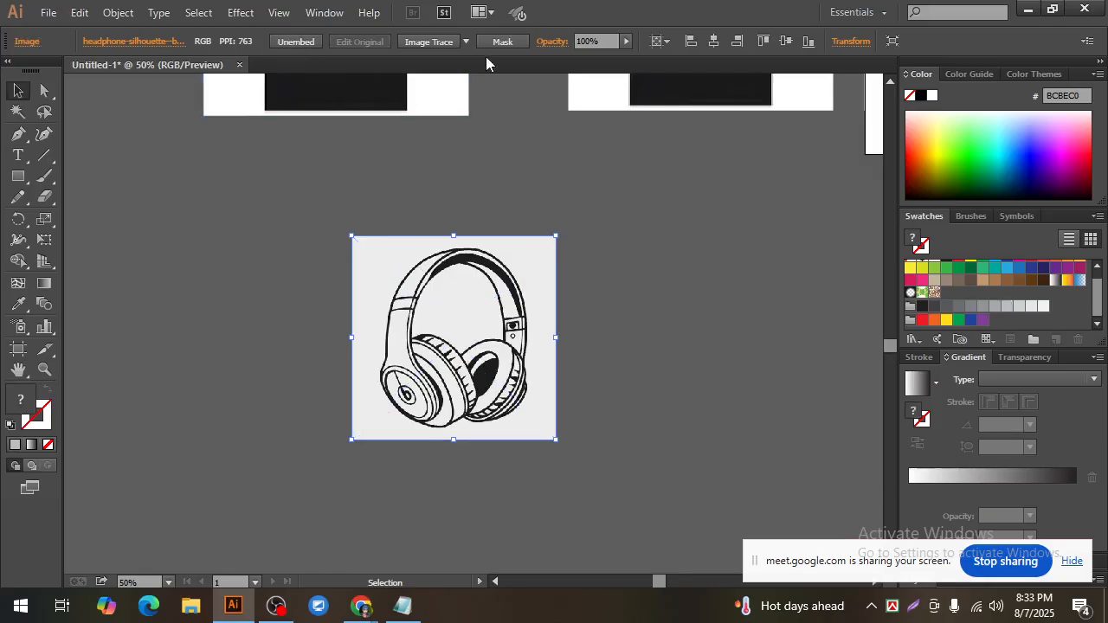
{"action": "left_click", "coordinate": [465, 41]}
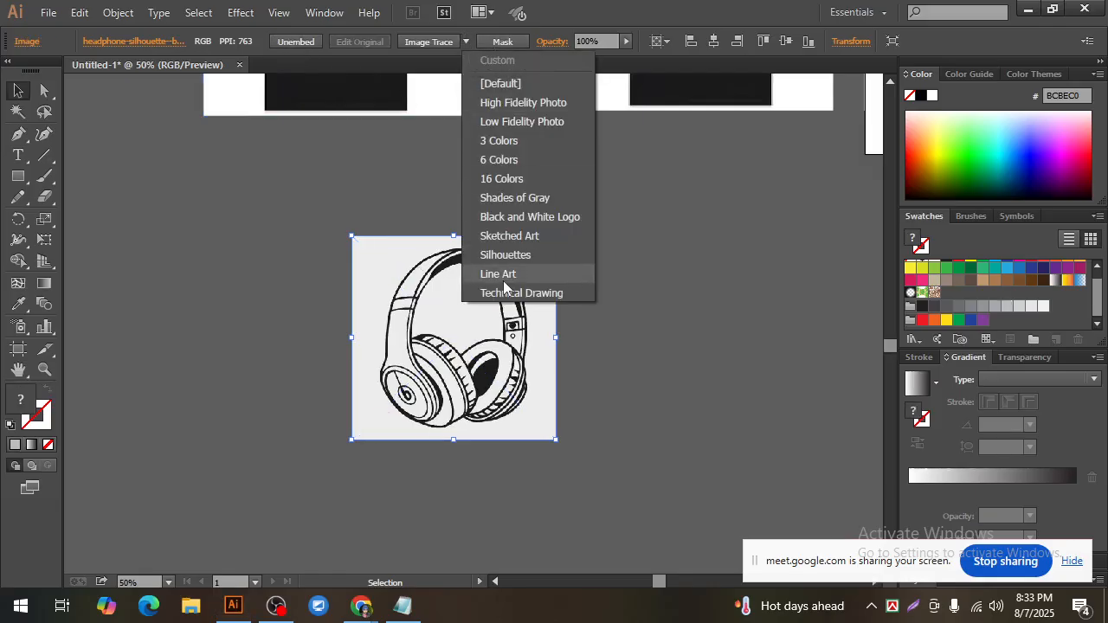
{"action": "left_click", "coordinate": [522, 237]}
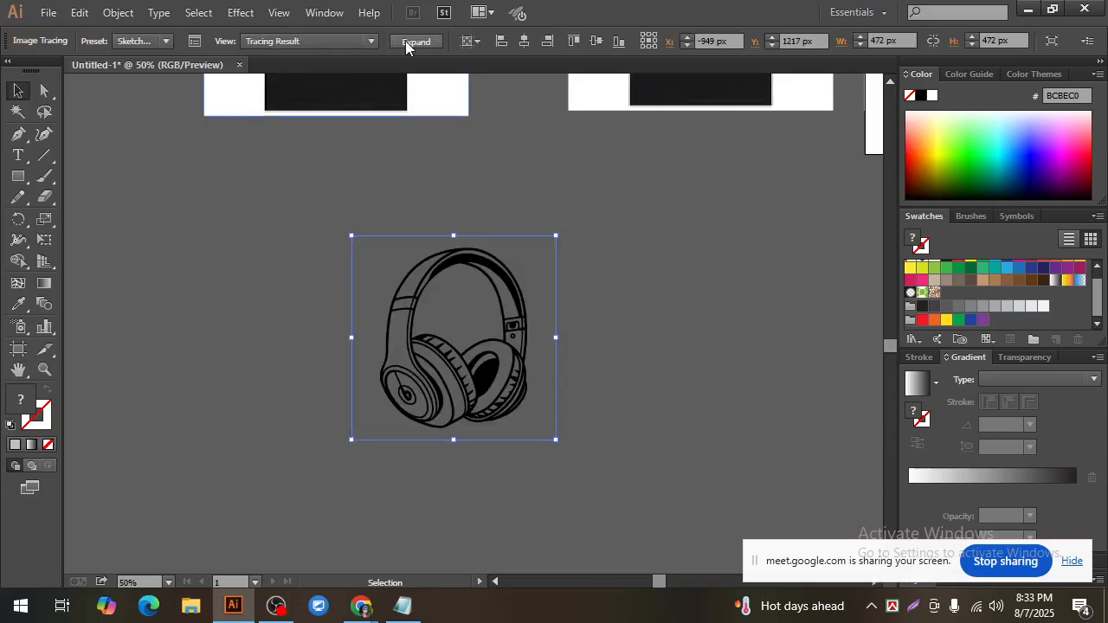
Step: Expand the headphone tracing into editable paths
{"action": "left_click", "coordinate": [406, 43]}
{"action": "scroll", "coordinate": [629, 409], "scroll_direction": "up", "scroll_amount": 1}
{"action": "left_click", "coordinate": [531, 485]}
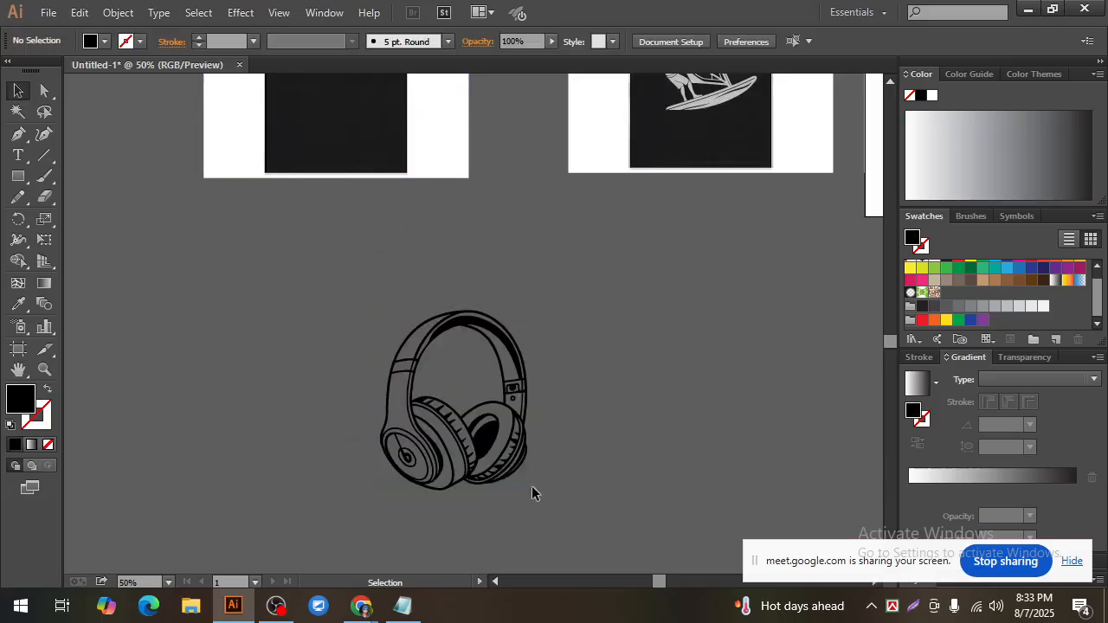
Step: Scale the headphone silhouette down and move it onto the chest of the blank T-shirt
{"action": "left_click", "coordinate": [483, 439]}
{"action": "left_click_drag", "start_coordinate": [530, 494], "coordinate": [510, 460]}
{"action": "scroll", "coordinate": [578, 490], "scroll_direction": "up", "scroll_amount": 2}
{"action": "left_click_drag", "start_coordinate": [447, 502], "coordinate": [314, 136]}
{"action": "scroll", "coordinate": [947, 318], "scroll_direction": "up", "scroll_amount": 1}
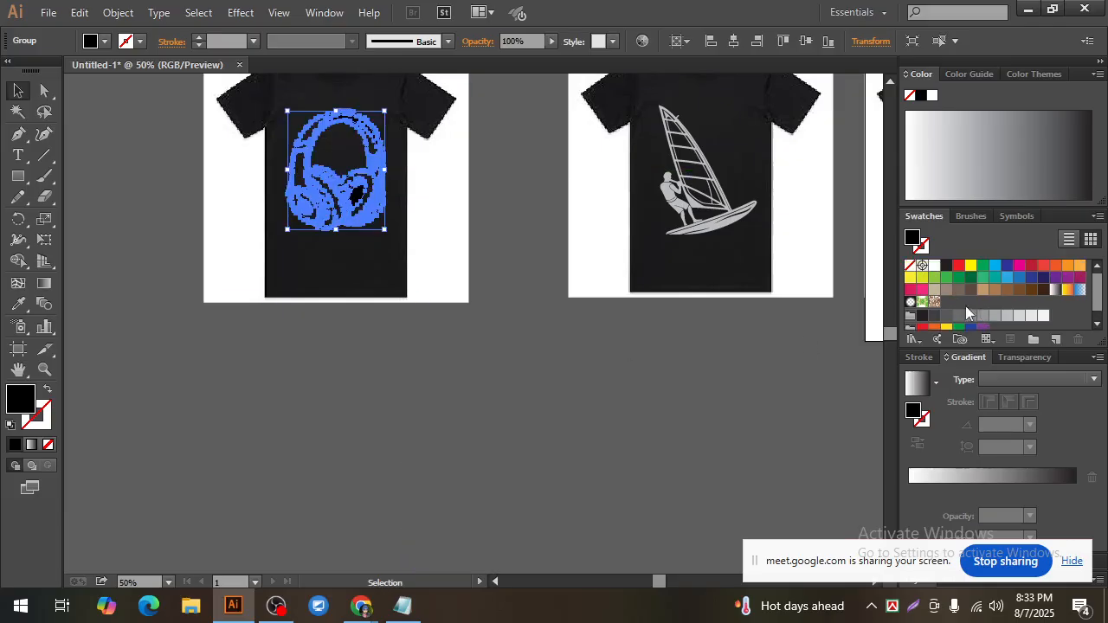
Step: Fill the headphone silhouette with green 39B54A
{"action": "left_click", "coordinate": [944, 279]}
{"action": "left_click", "coordinate": [582, 441]}
{"action": "key", "text": "ctrl+space"}
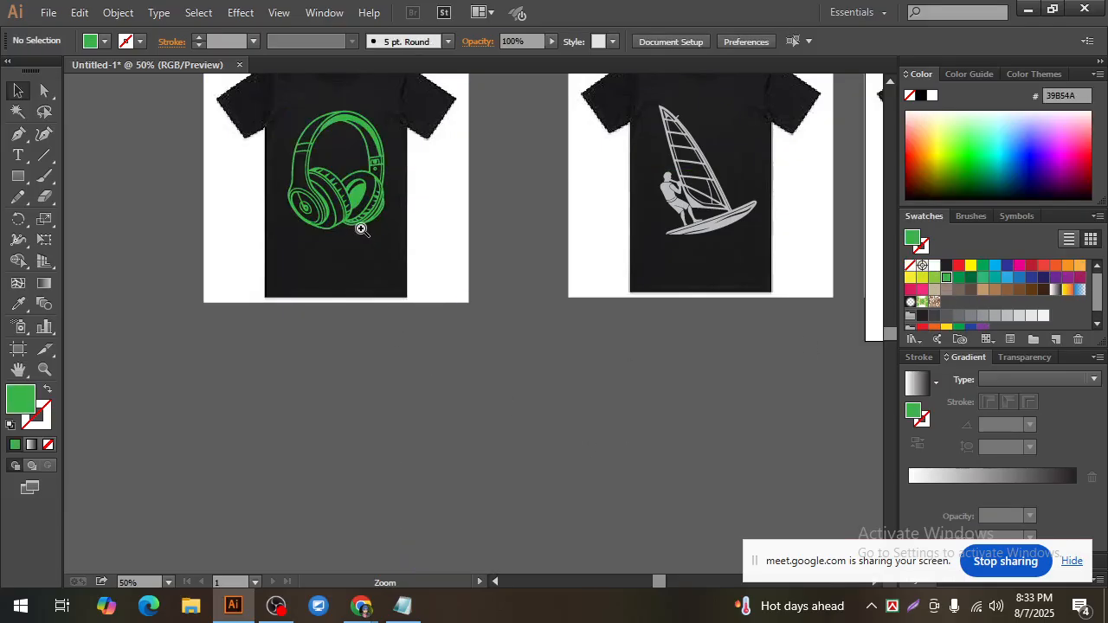
{"action": "left_click", "coordinate": [362, 229], "text": "ctrl"}
Step: Review the headphone, surfing boat, coconut tree and fish T-shirt designs side by side
{"action": "key", "text": "ctrl+minus"}
{"action": "key", "text": "ctrl+minus"}
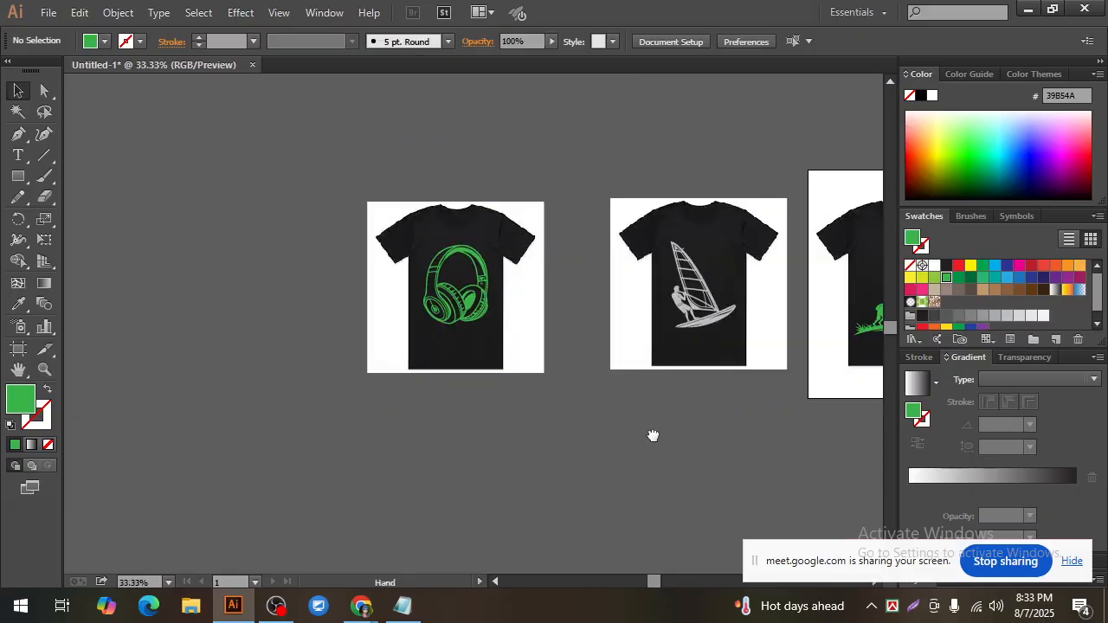
{"action": "left_click_drag", "start_coordinate": [653, 435], "coordinate": [435, 461]}
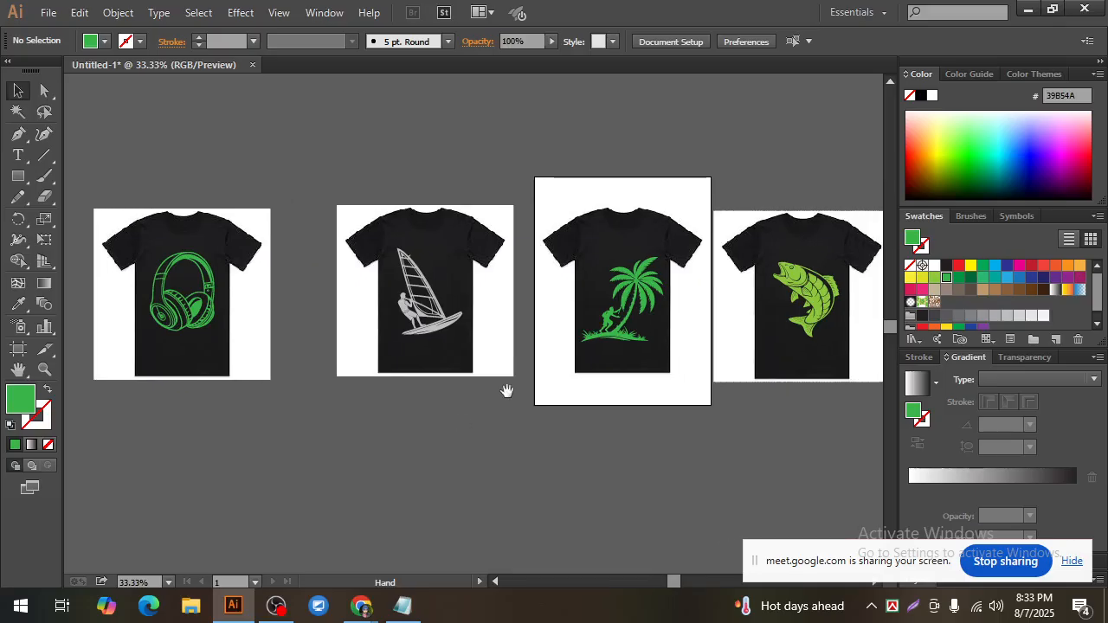
{"action": "left_click_drag", "start_coordinate": [563, 171], "coordinate": [645, 444]}
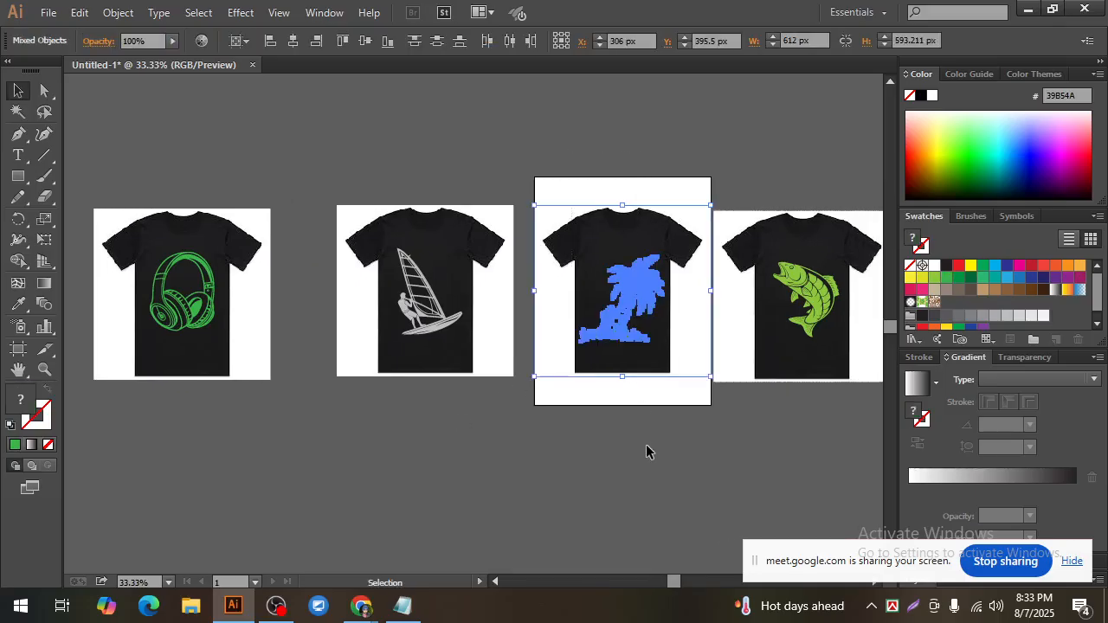
{"action": "key", "text": "ctrl+minus"}
{"action": "left_click", "coordinate": [643, 434]}
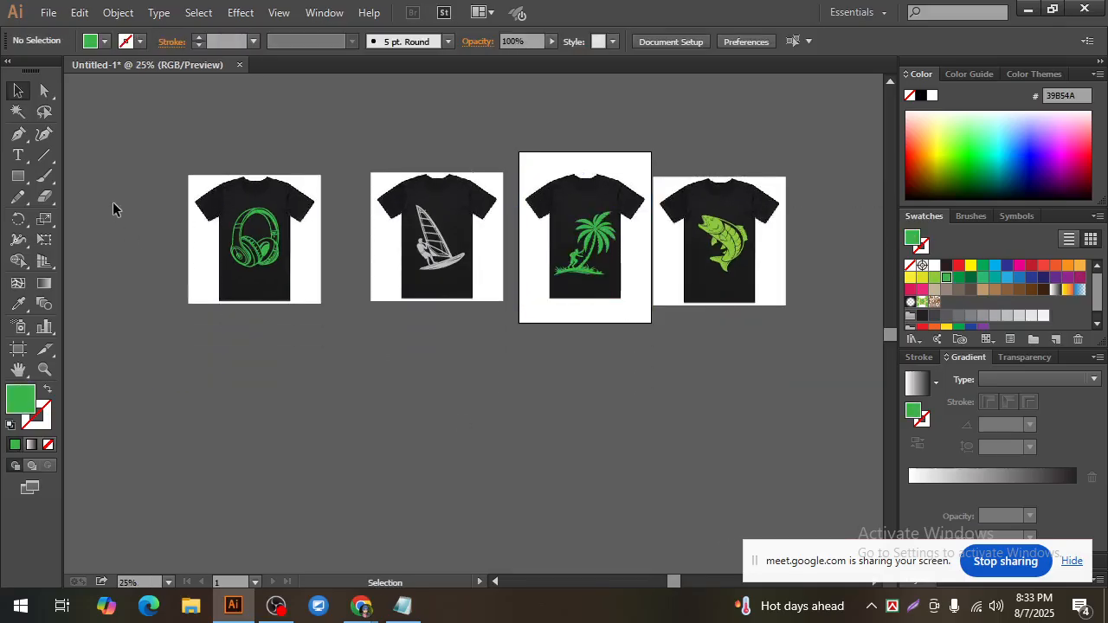
Step: Move all four T-shirt designs together into the empty area below the artboard
{"action": "key", "text": "ctrl+a"}
{"action": "left_click_drag", "start_coordinate": [458, 218], "coordinate": [458, 396]}
{"action": "left_click", "coordinate": [424, 526]}
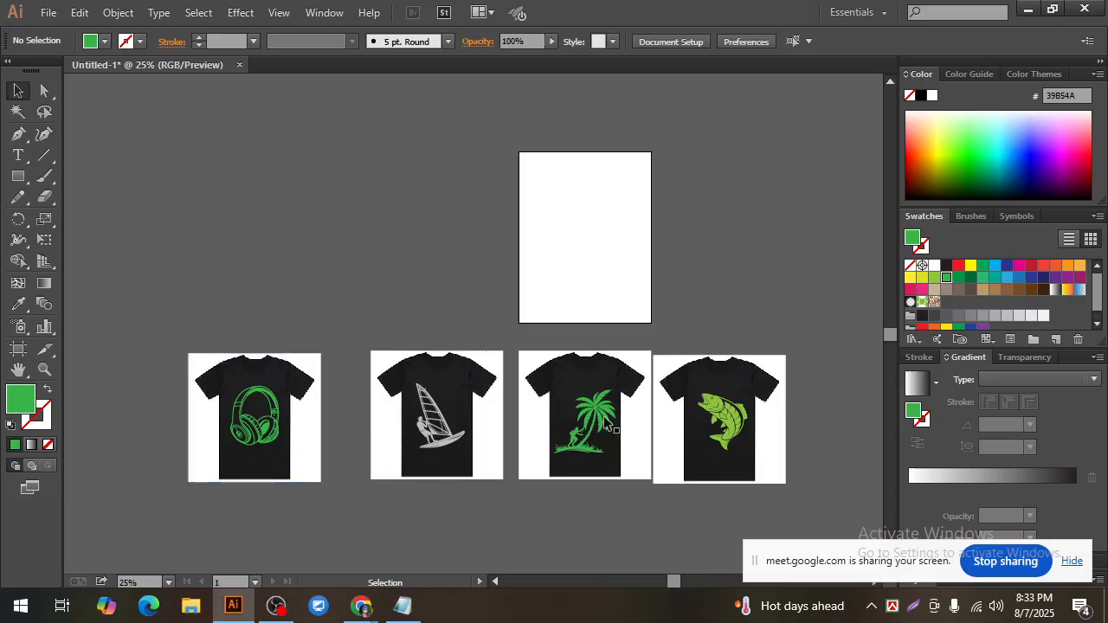
Step: Shift the fish T-shirt and the headphone T-shirt sideways to space the four designs evenly in one row
{"action": "left_click_drag", "start_coordinate": [681, 323], "coordinate": [760, 507]}
{"action": "left_click_drag", "start_coordinate": [721, 426], "coordinate": [728, 421]}
{"action": "left_click", "coordinate": [708, 524]}
{"action": "left_click_drag", "start_coordinate": [174, 305], "coordinate": [291, 513]}
{"action": "left_click_drag", "start_coordinate": [254, 442], "coordinate": [291, 440]}
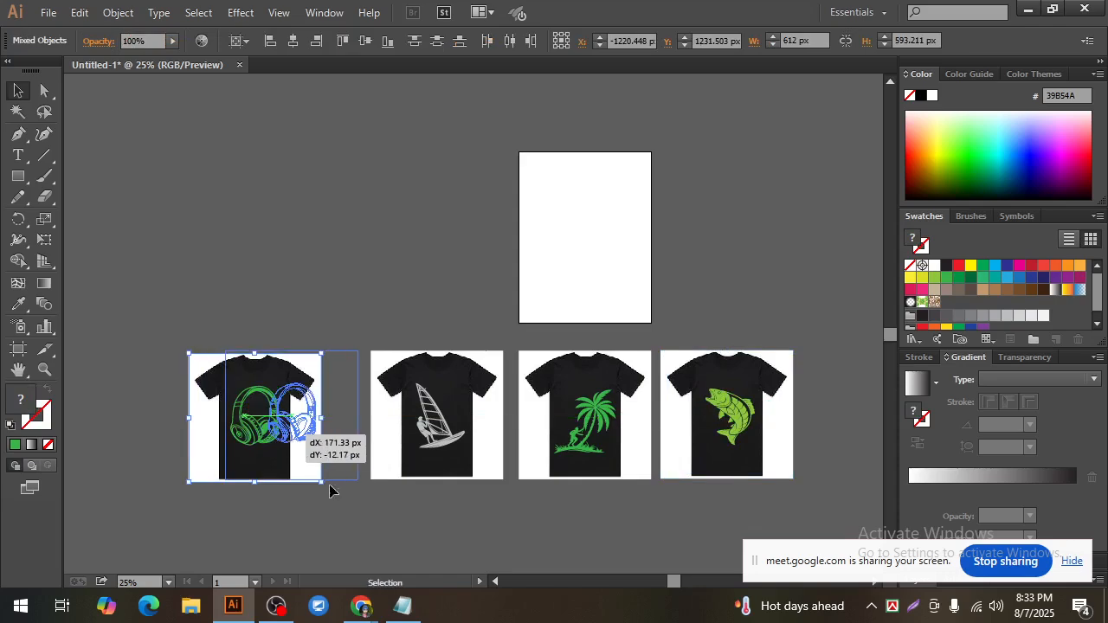
{"action": "left_click", "coordinate": [426, 538]}
{"action": "left_click", "coordinate": [507, 413], "text": "ctrl"}
{"action": "mouse_move", "coordinate": [553, 472]}
{"action": "left_mouse_down"}
{"action": "mouse_move", "coordinate": [541, 464]}
{"action": "mouse_move", "coordinate": [552, 465]}
{"action": "left_mouse_up"}
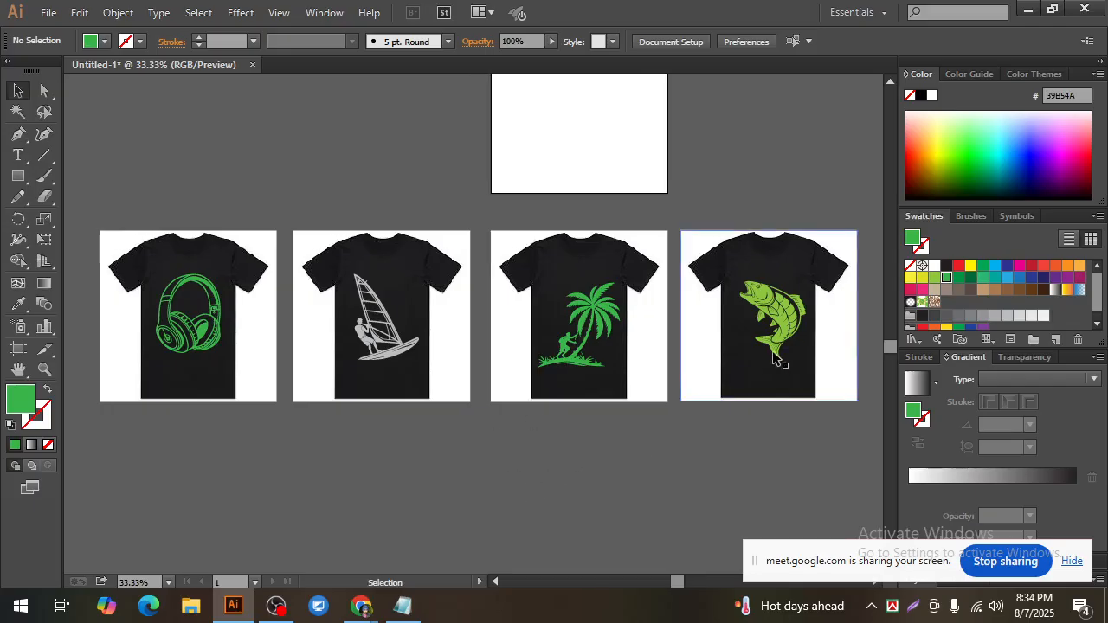
Step: Fill the surfing boat silhouette with blue 00AEEF
{"action": "left_click_drag", "start_coordinate": [821, 429], "coordinate": [765, 253]}
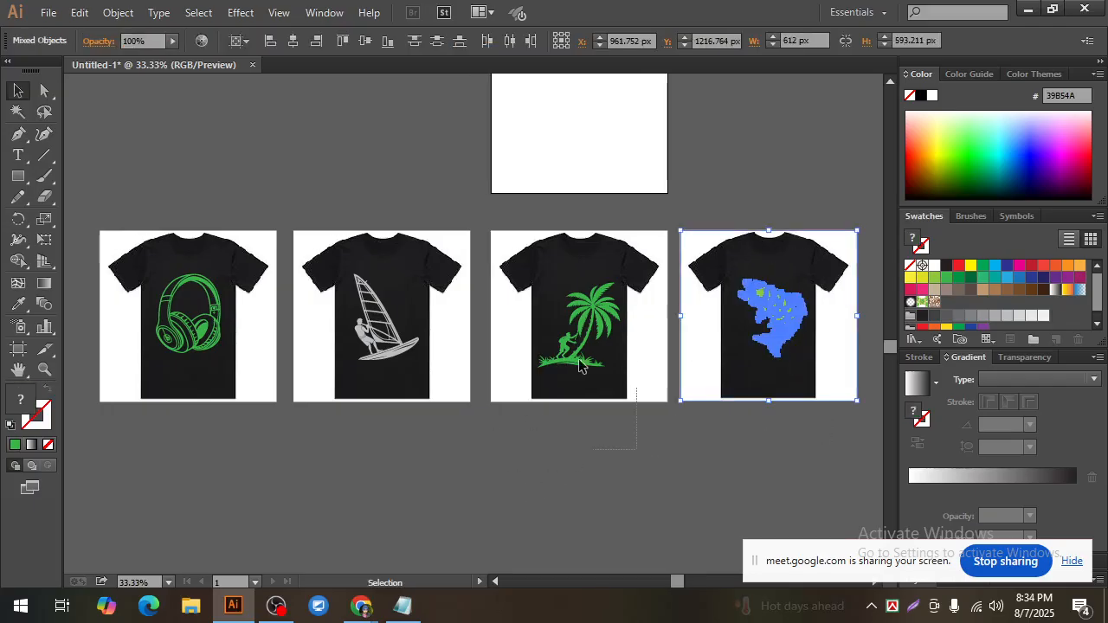
{"action": "left_click_drag", "start_coordinate": [635, 390], "coordinate": [502, 267]}
{"action": "left_click", "coordinate": [394, 354]}
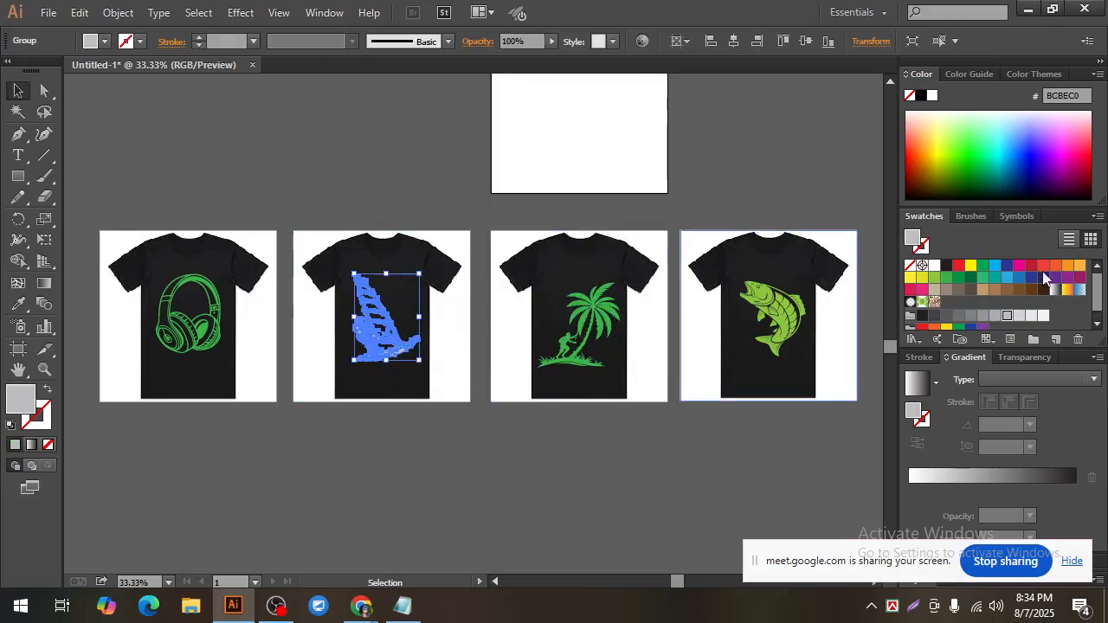
{"action": "left_click", "coordinate": [996, 266]}
{"action": "left_click", "coordinate": [579, 502]}
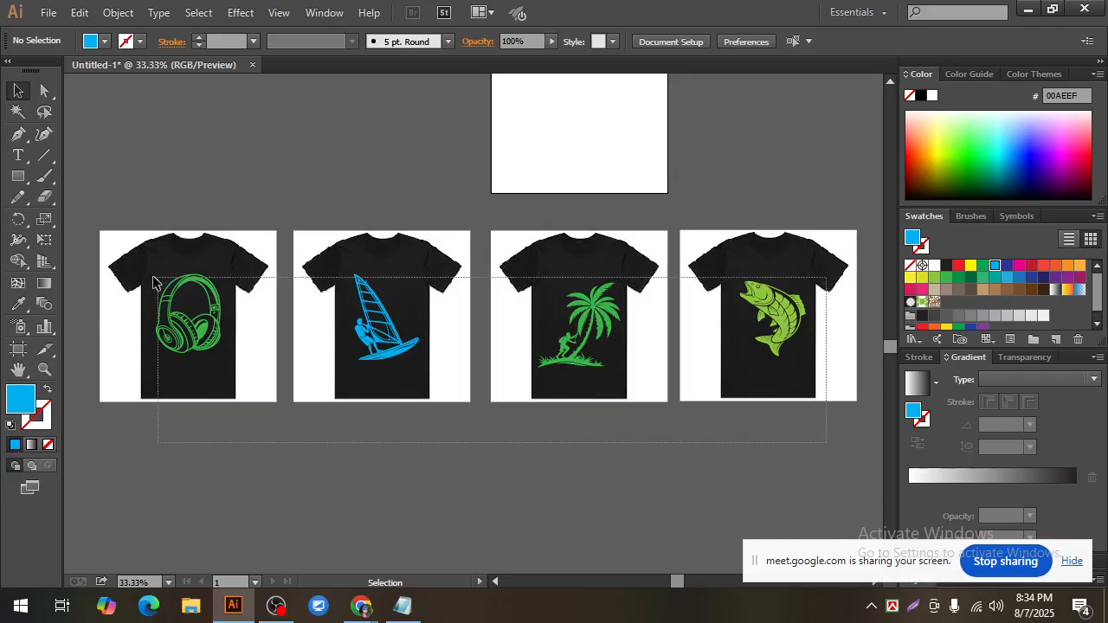
{"action": "key", "text": "ctrl+a"}
{"action": "left_click", "coordinate": [388, 484]}
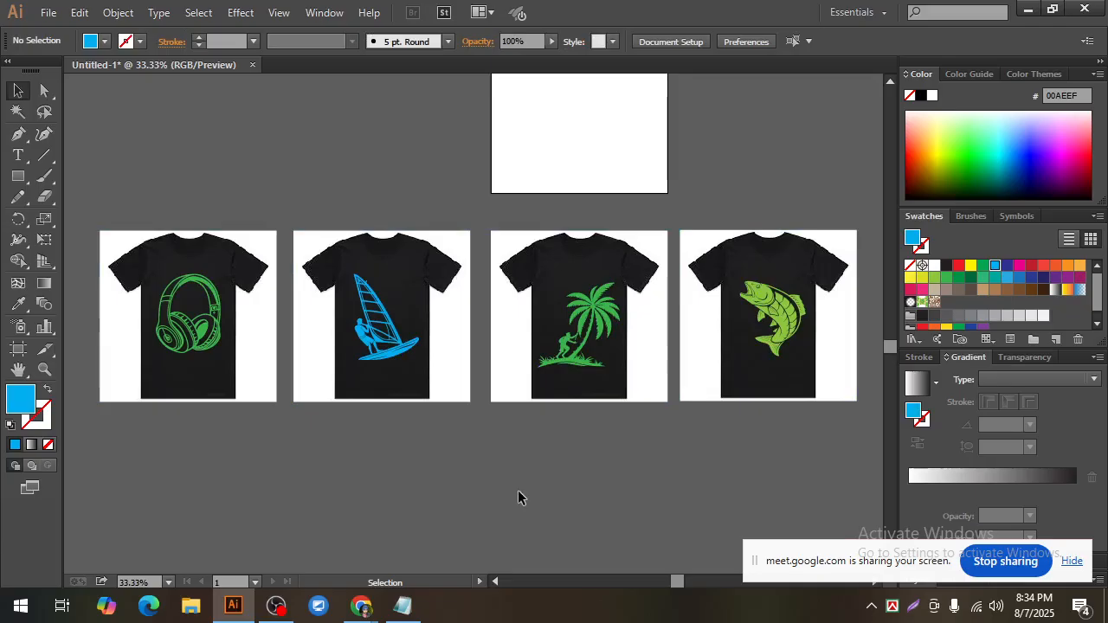
{"action": "left_click_drag", "start_coordinate": [94, 222], "coordinate": [749, 497]}
{"action": "left_click", "coordinate": [663, 471]}
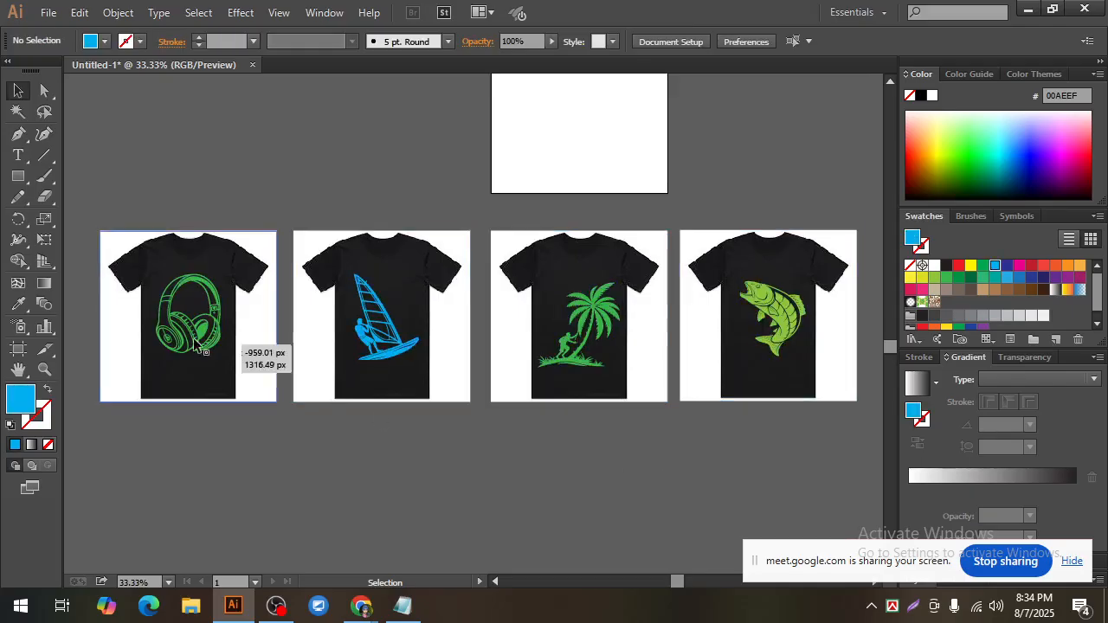
{"action": "left_click", "coordinate": [593, 316]}
{"action": "left_click", "coordinate": [769, 305]}
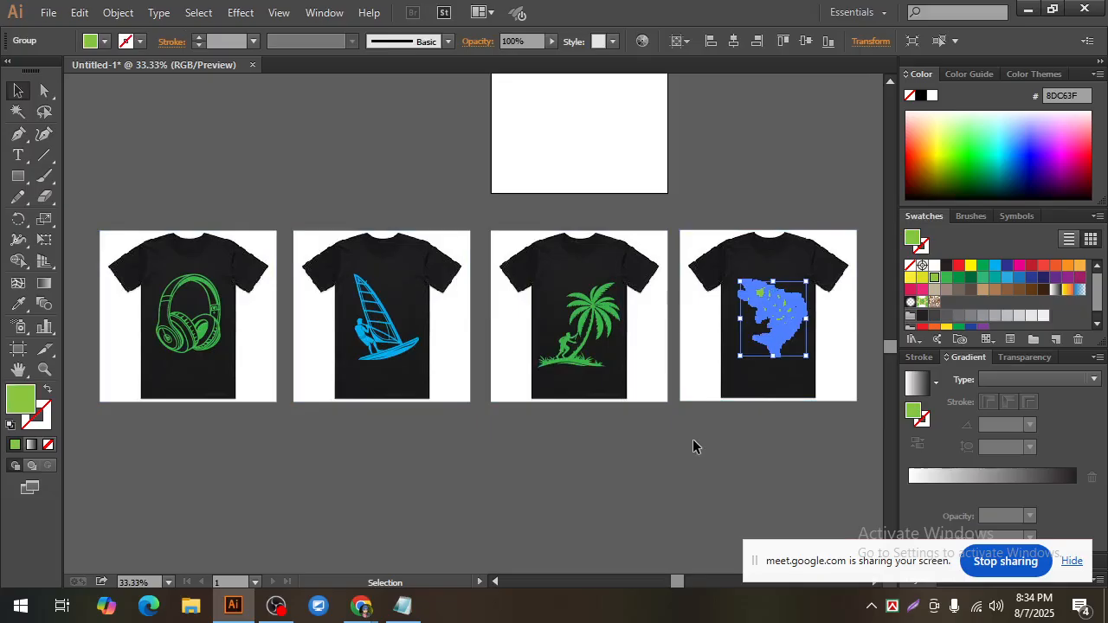
{"action": "left_click", "coordinate": [773, 423]}
{"action": "key", "text": "ctrl+a"}
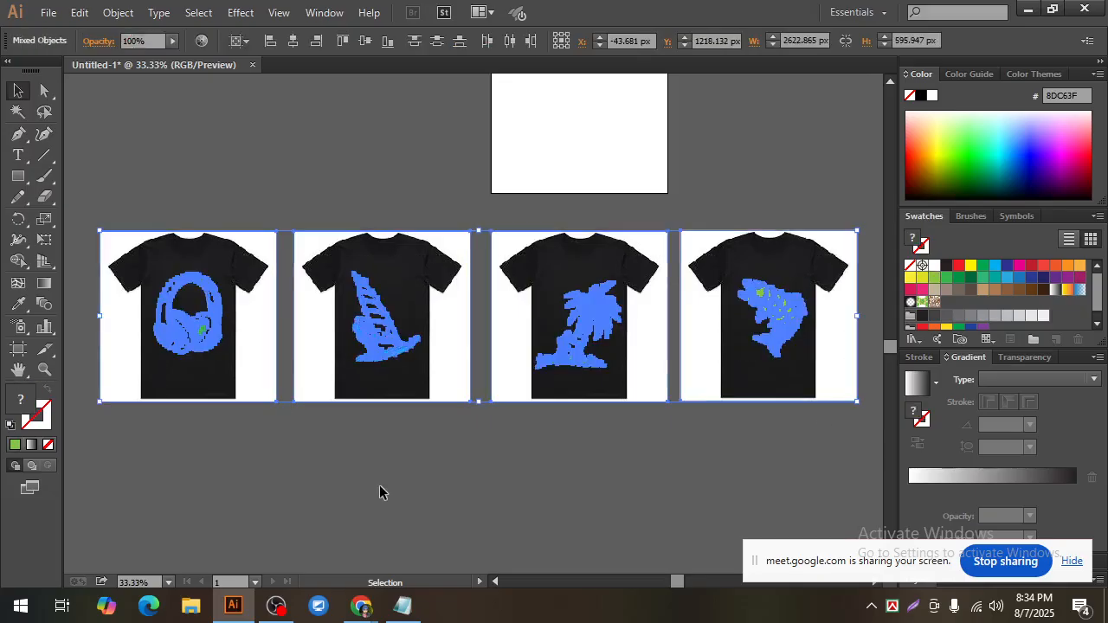
{"action": "left_click", "coordinate": [382, 489]}
{"action": "left_click_drag", "start_coordinate": [121, 418], "coordinate": [852, 229]}
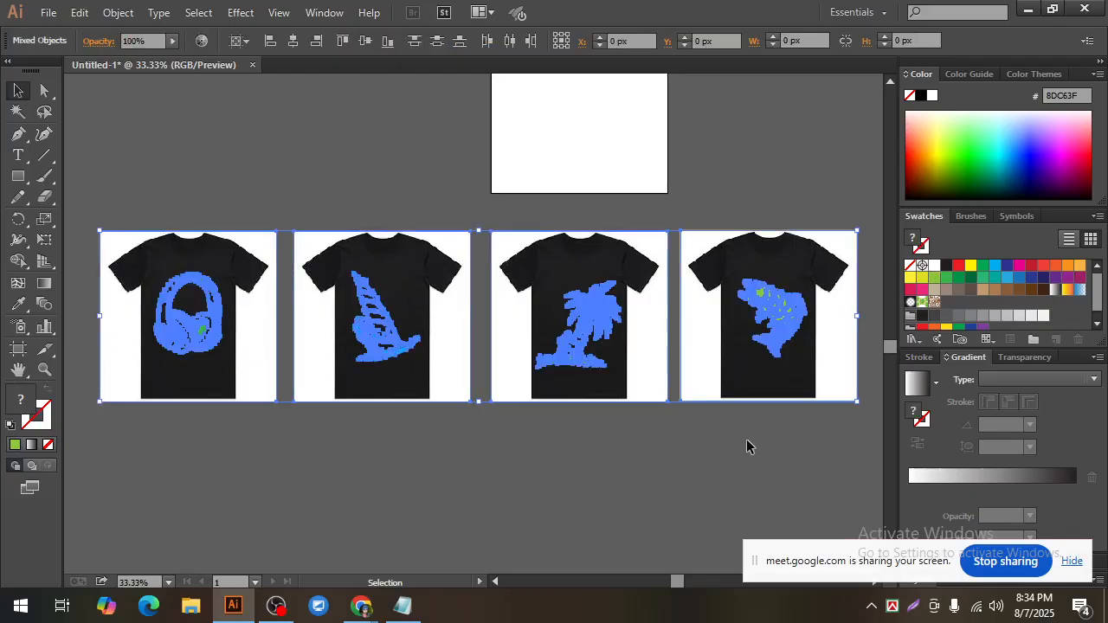
{"action": "left_click", "coordinate": [733, 452]}
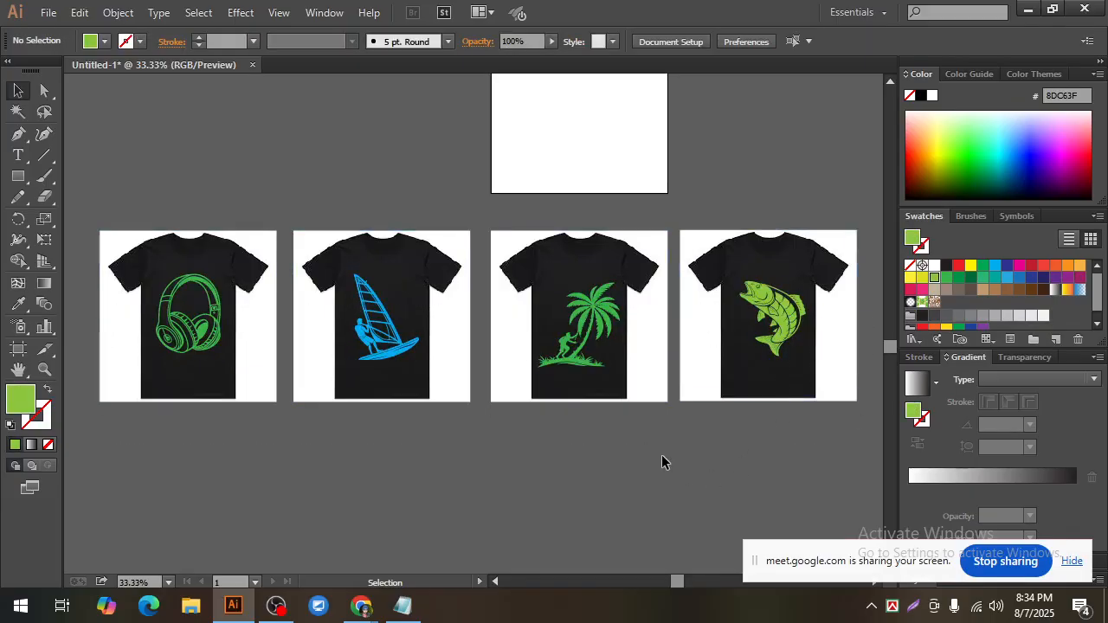
{"action": "left_click_drag", "start_coordinate": [867, 552], "coordinate": [889, 473]}
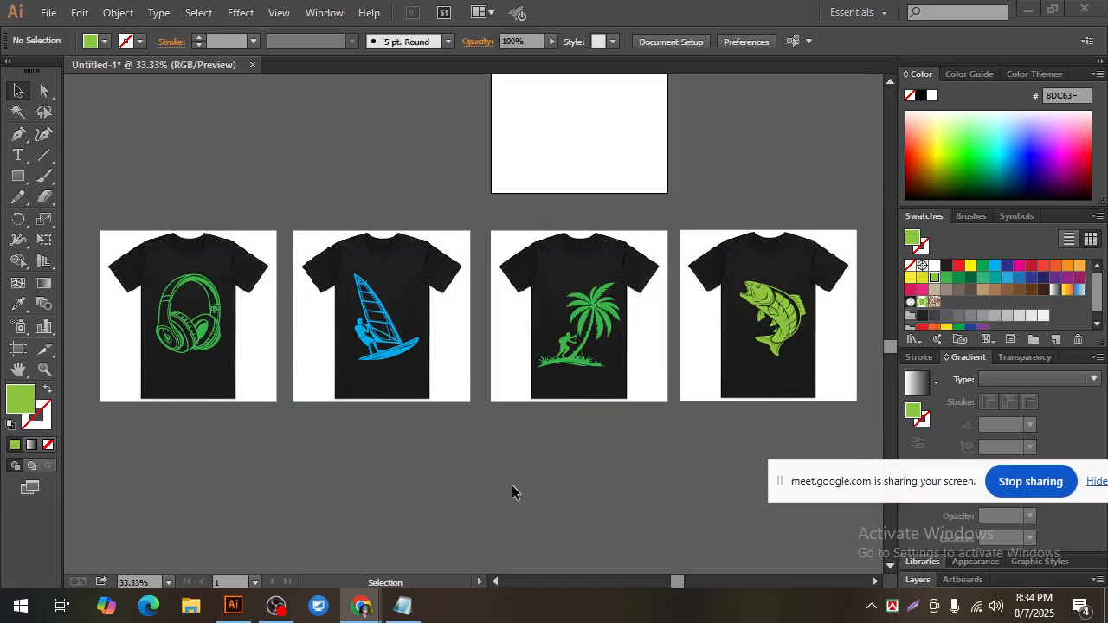
{"action": "scroll", "coordinate": [512, 489], "scroll_direction": "up", "scroll_amount": 1}
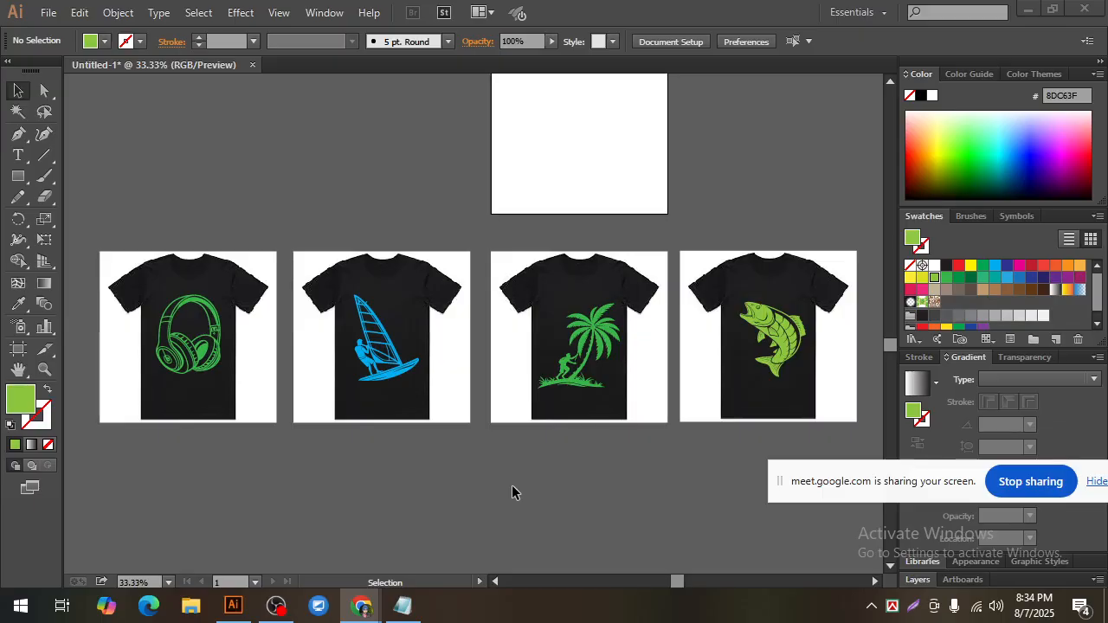
{"action": "left_click", "coordinate": [102, 232]}
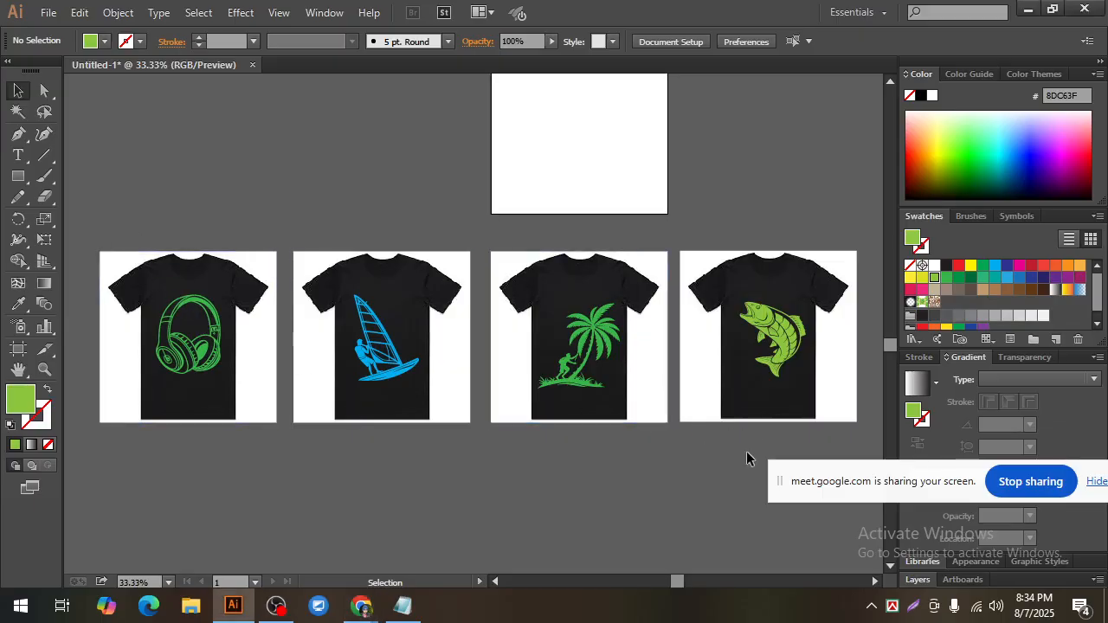
{"action": "left_click_drag", "start_coordinate": [150, 227], "coordinate": [431, 442]}
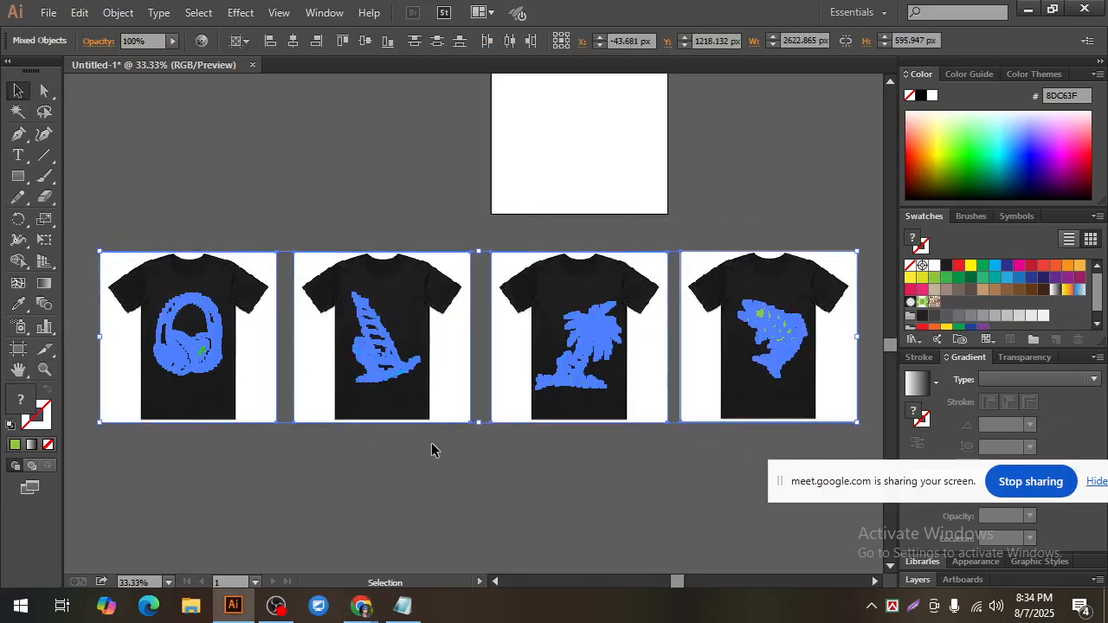
{"action": "left_click", "coordinate": [480, 433]}
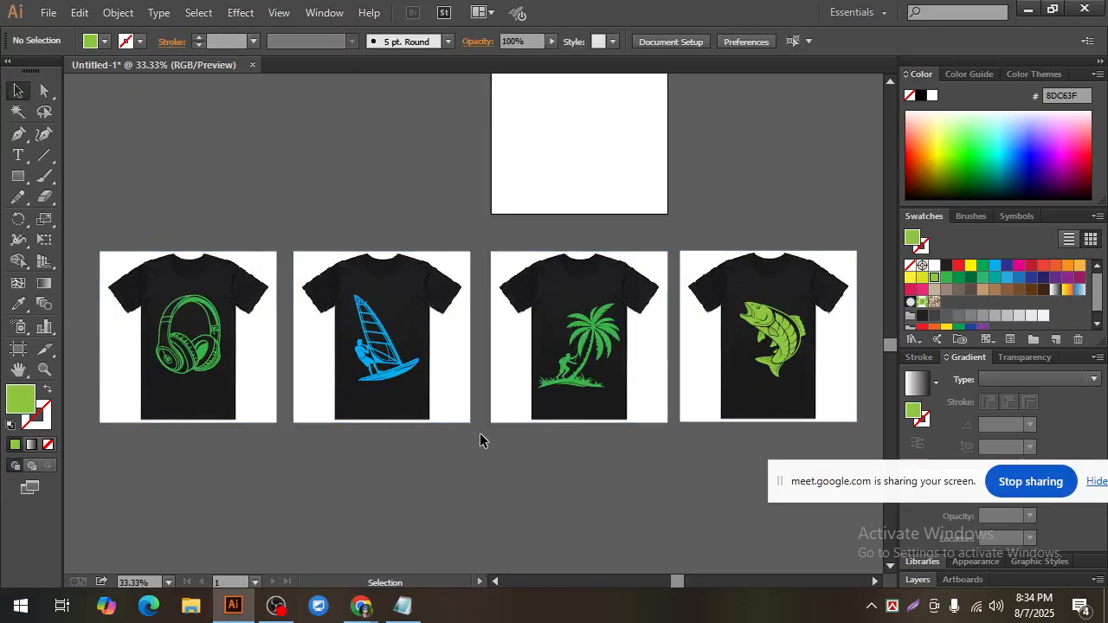
{"action": "key", "text": "ctrl+a"}
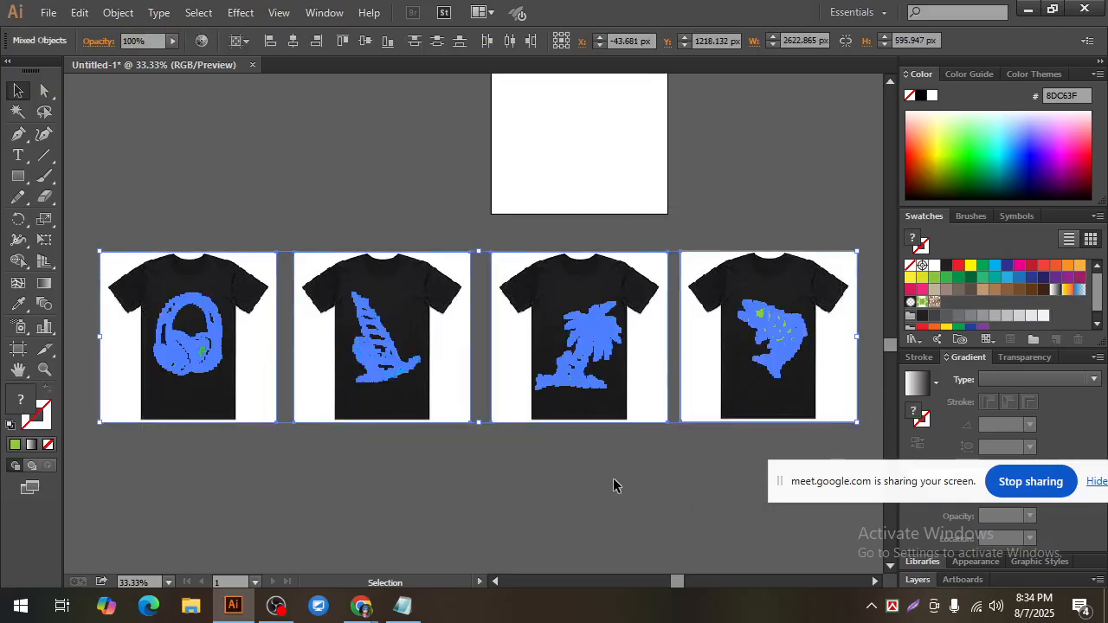
{"action": "left_click", "coordinate": [613, 479]}
Step: Switch to the Recraft project in Chrome and examine the generated headphone silhouette
{"action": "mouse_move", "coordinate": [362, 606]}
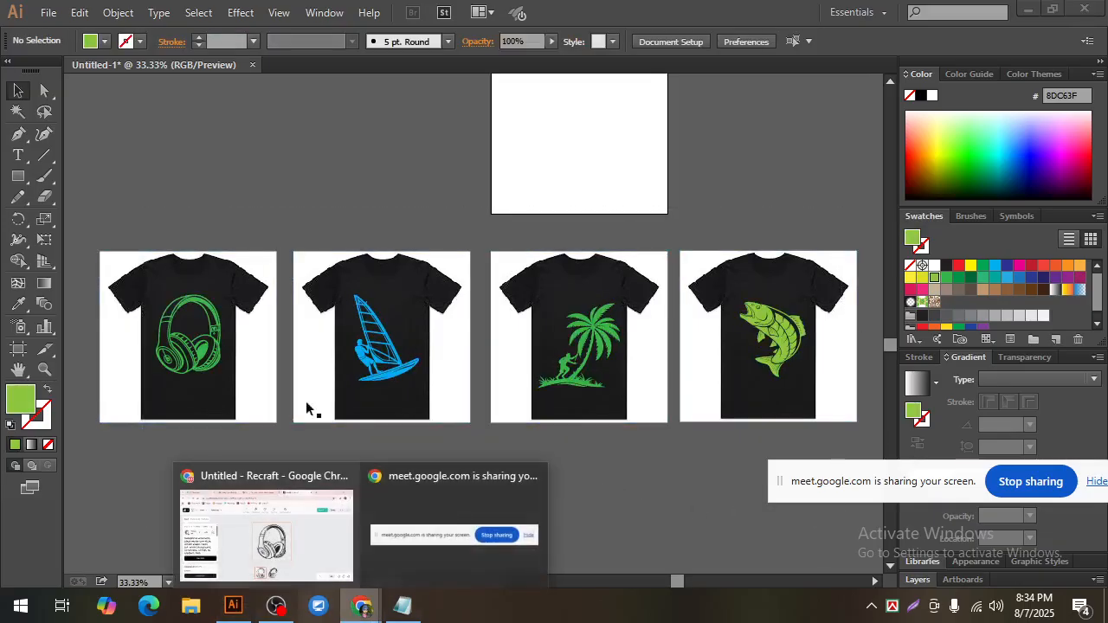
{"action": "left_click", "coordinate": [268, 515]}
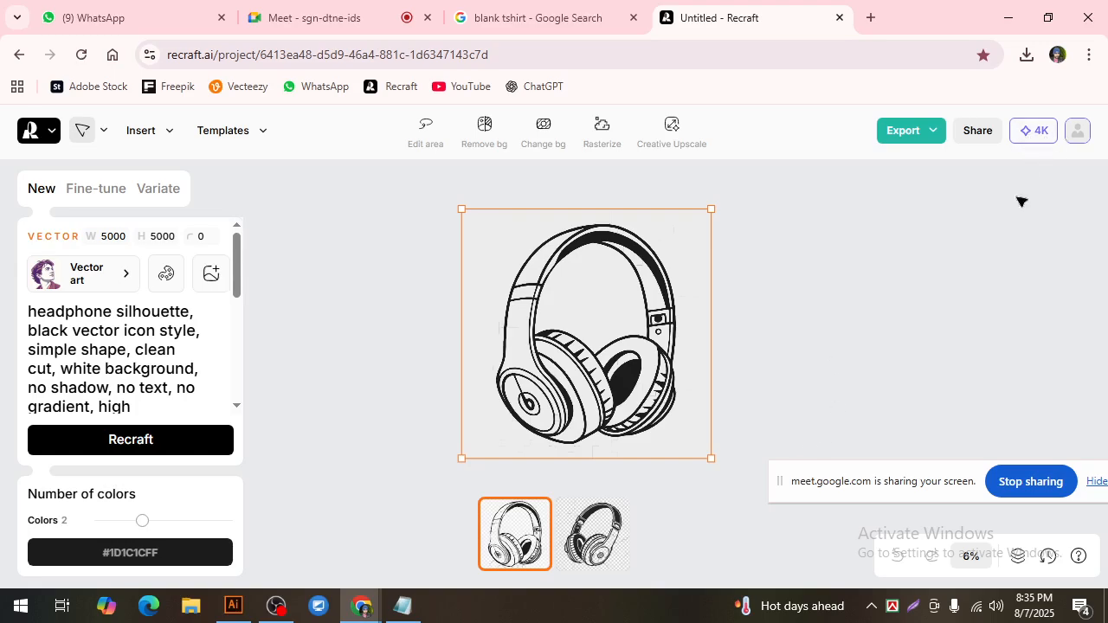
{"action": "left_click_drag", "start_coordinate": [661, 353], "coordinate": [669, 350]}
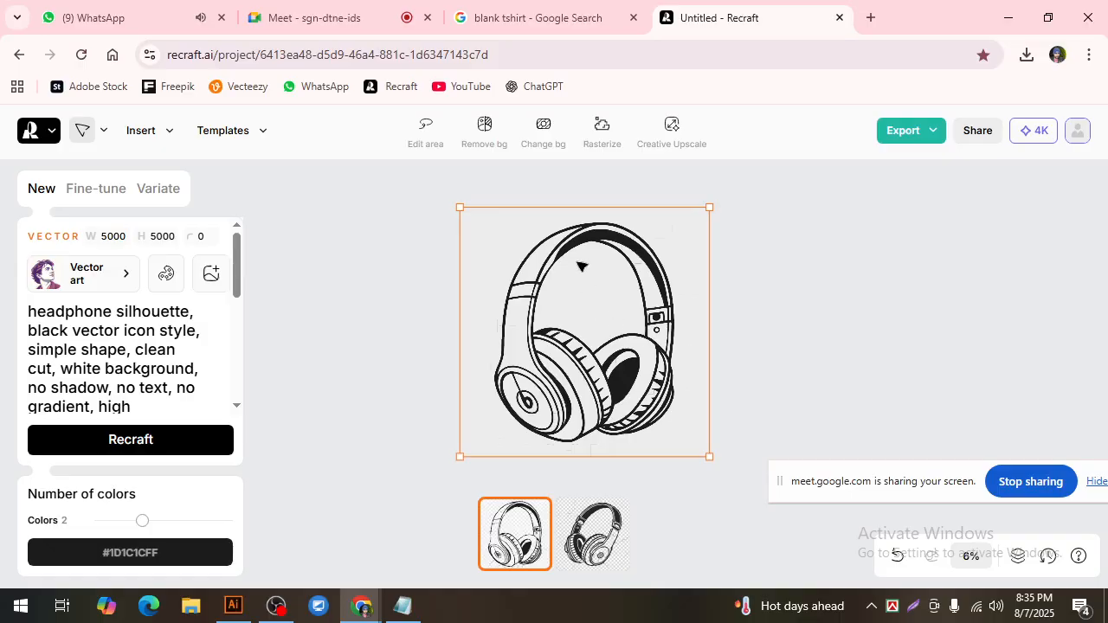
{"action": "left_click_drag", "start_coordinate": [572, 251], "coordinate": [572, 244]}
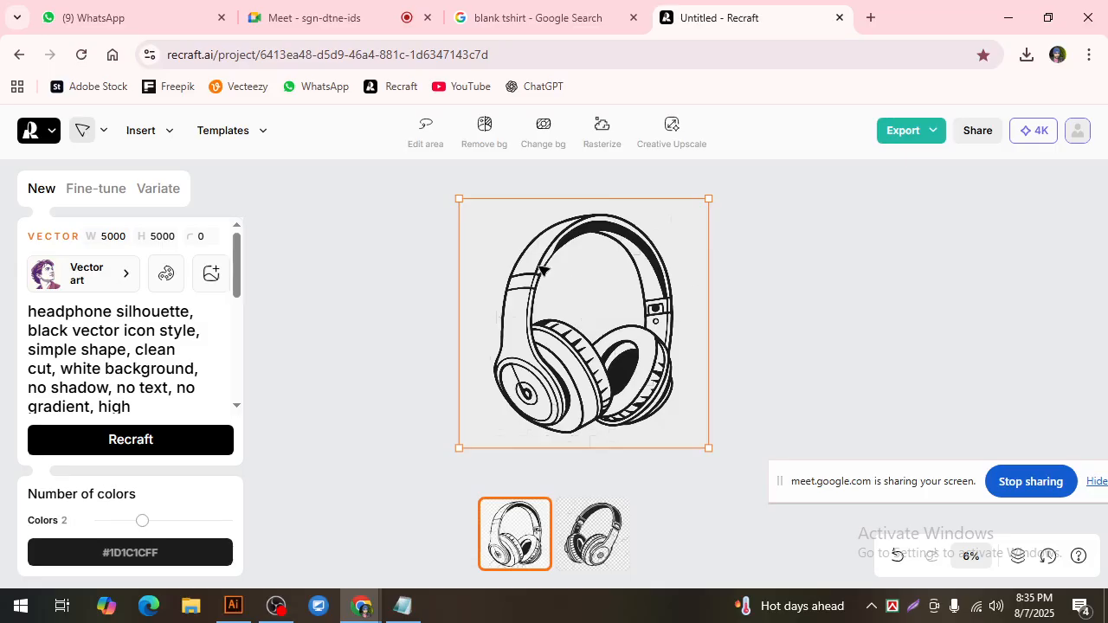
{"action": "left_click_drag", "start_coordinate": [544, 271], "coordinate": [539, 280]}
{"action": "left_click_drag", "start_coordinate": [643, 370], "coordinate": [638, 363]}
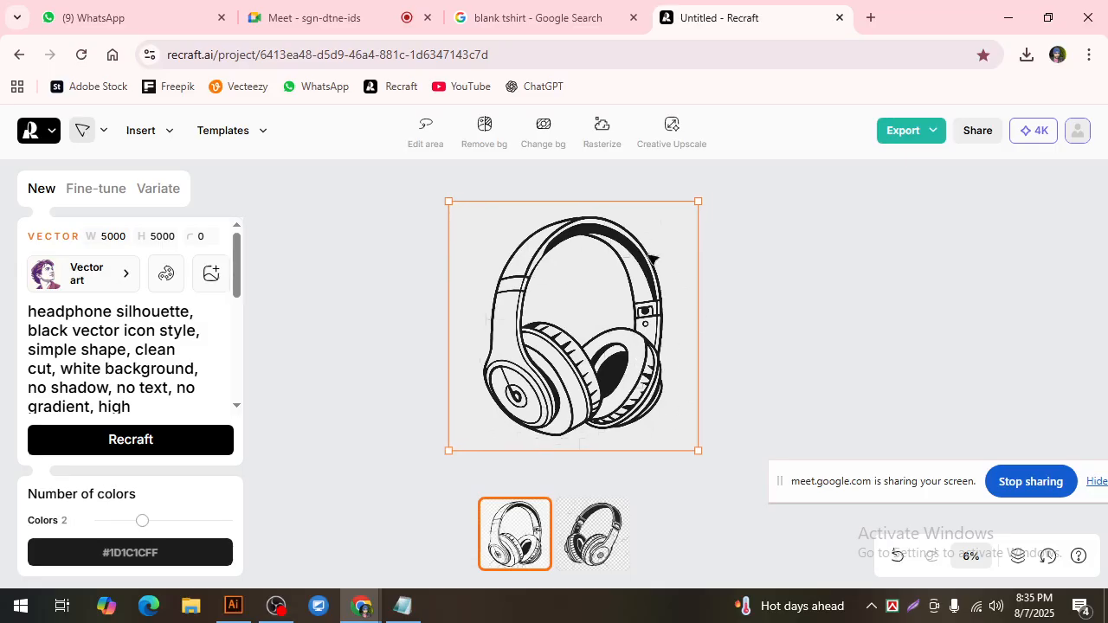
{"action": "left_click_drag", "start_coordinate": [612, 238], "coordinate": [575, 243]}
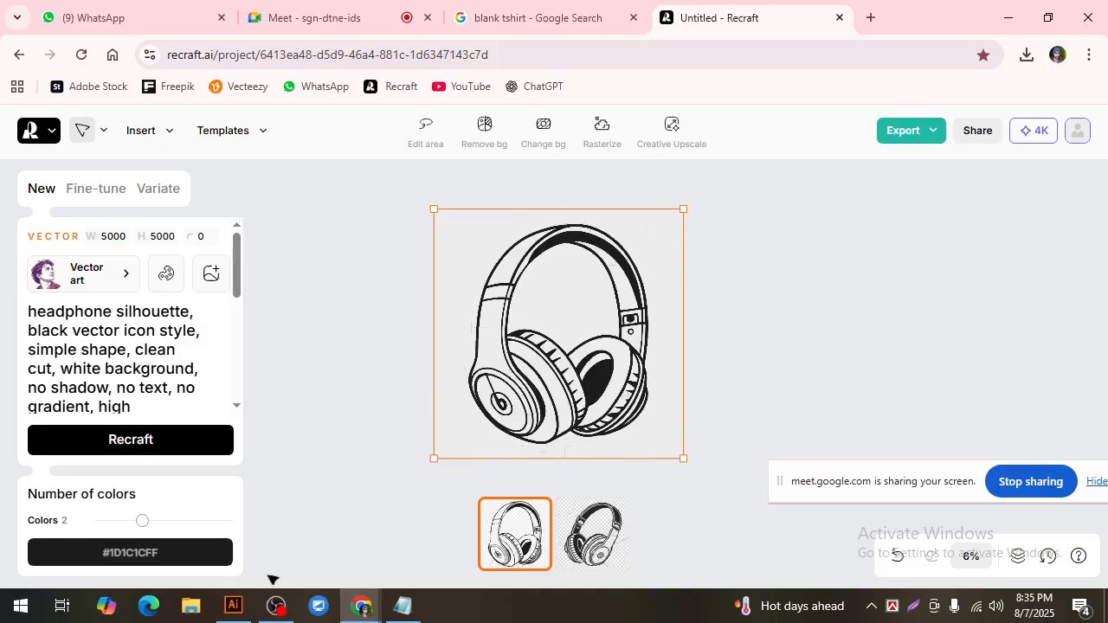
Step: Return to Illustrator and review the row of headphone, surfing boat, coconut tree and fish T-shirts
{"action": "left_click", "coordinate": [234, 605]}
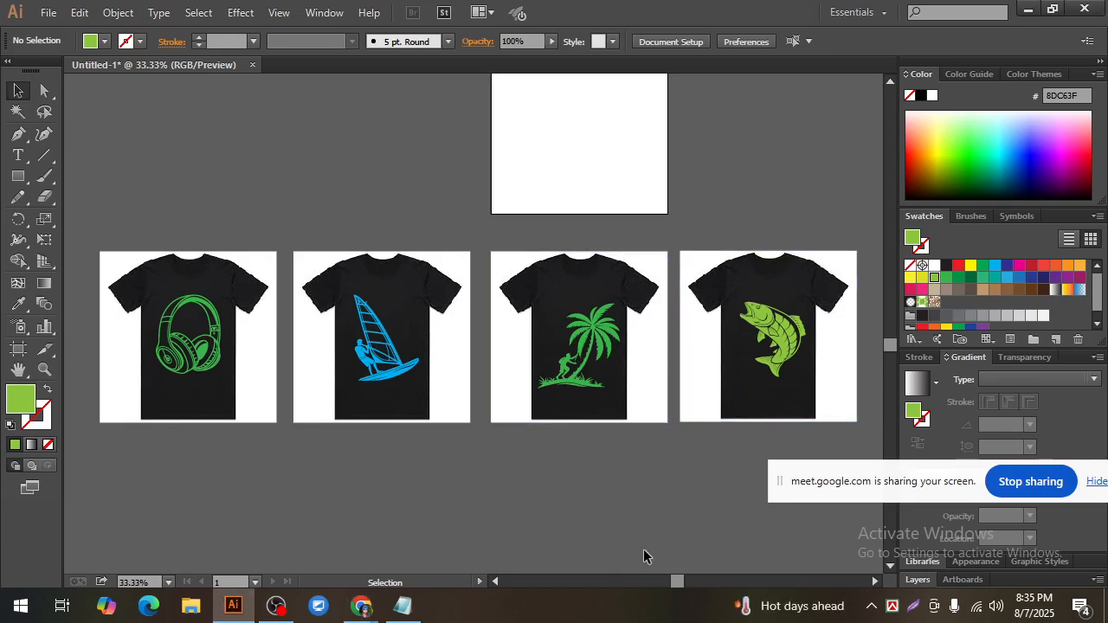
{"action": "left_click_drag", "start_coordinate": [896, 481], "coordinate": [829, 507]}
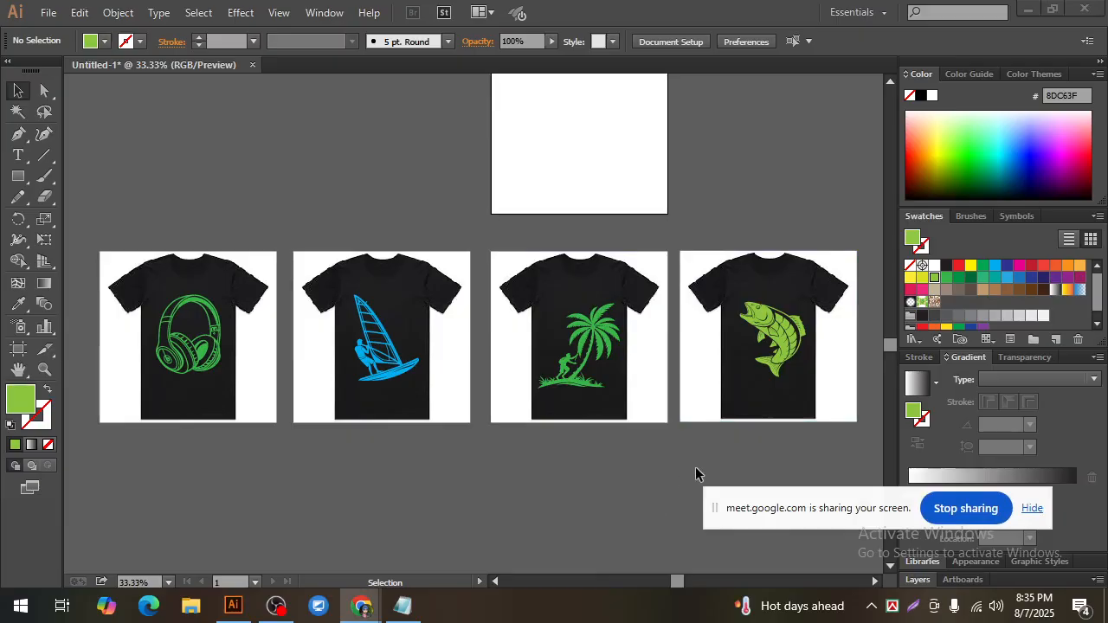
{"action": "left_click", "coordinate": [85, 224]}
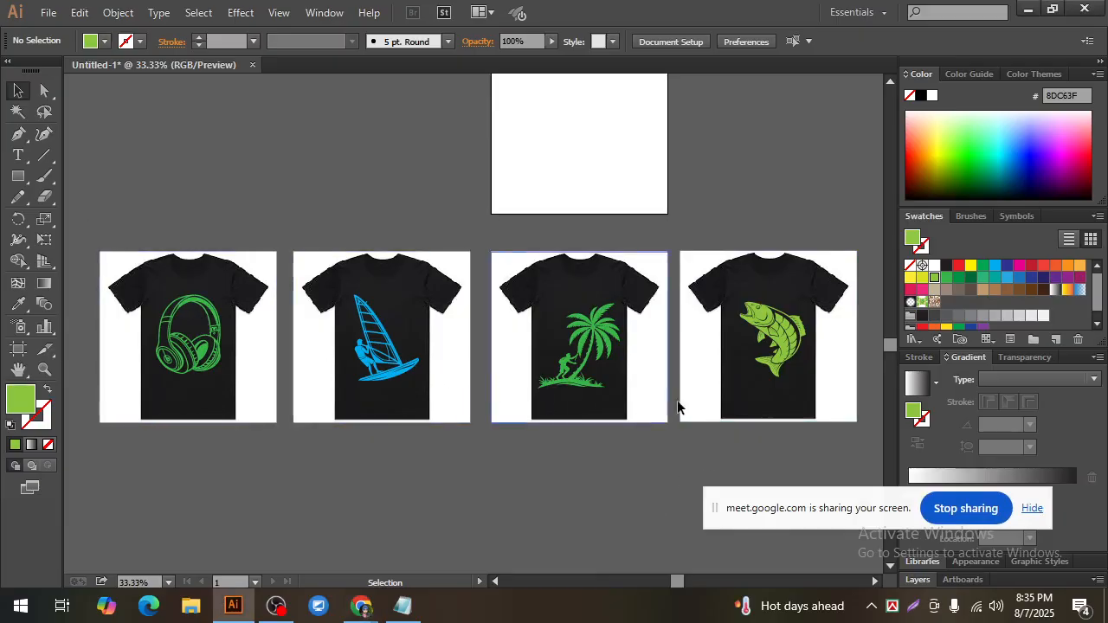
{"action": "left_click_drag", "start_coordinate": [839, 448], "coordinate": [152, 258]}
{"action": "left_click", "coordinate": [408, 489]}
{"action": "left_click_drag", "start_coordinate": [187, 463], "coordinate": [775, 257]}
{"action": "left_click", "coordinate": [526, 462]}
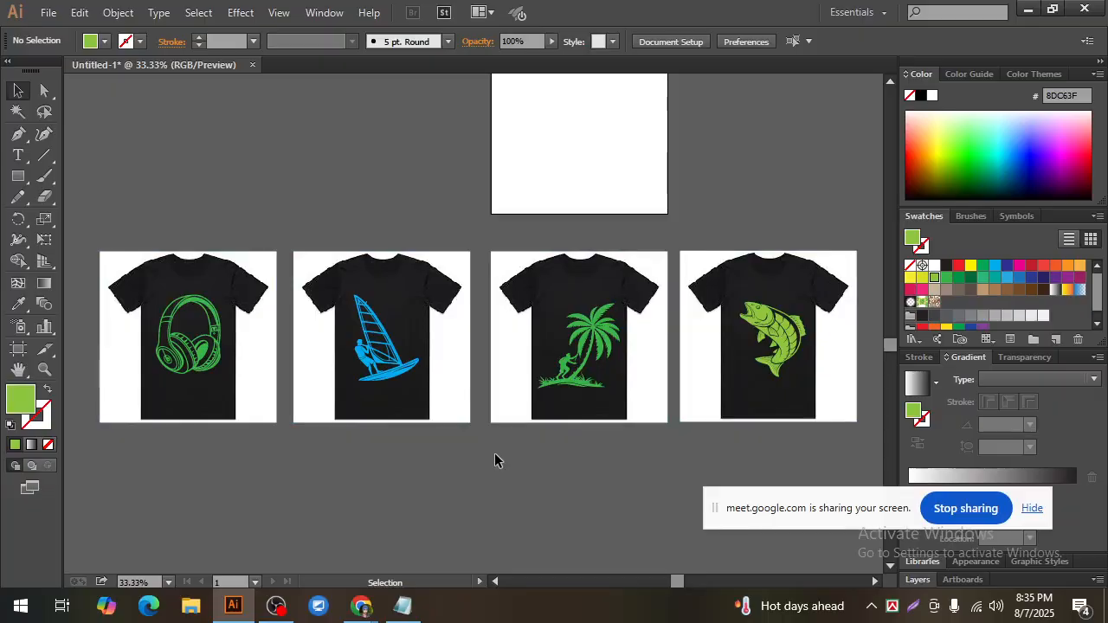
{"action": "key", "text": "ctrl"}
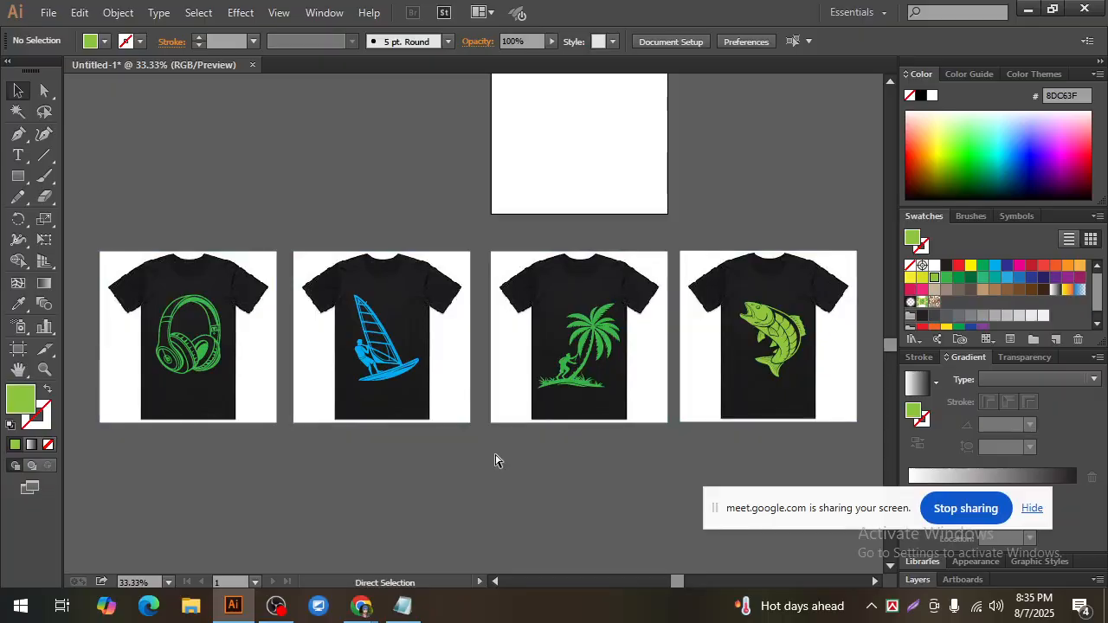